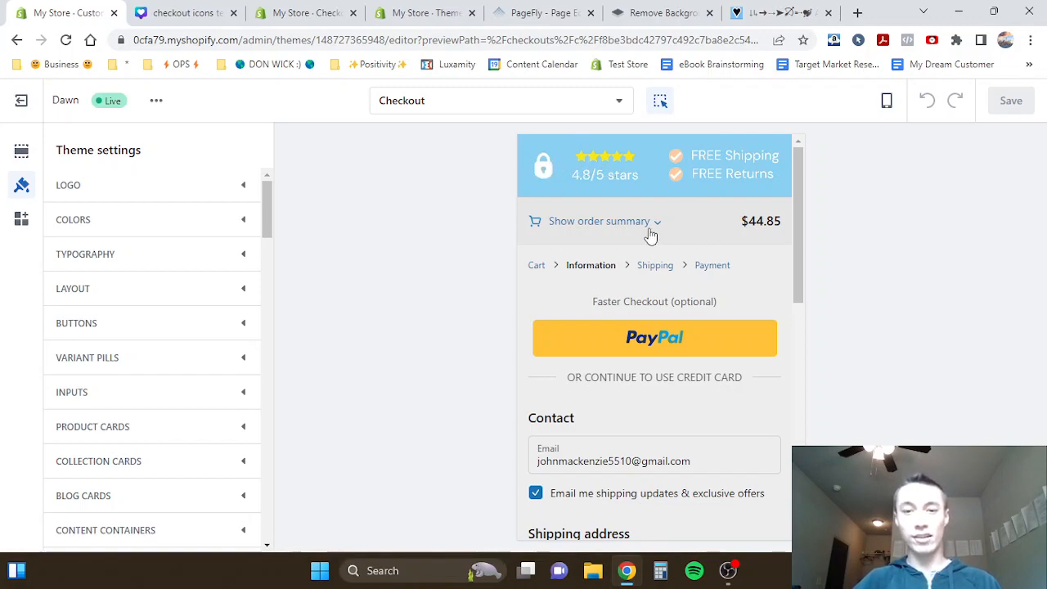
# - Clear the e-mail address from the Contact section of the checkout preview
pyautogui.scroll(-1, 649, 234)
pyautogui.scroll(-2, 728, 275)
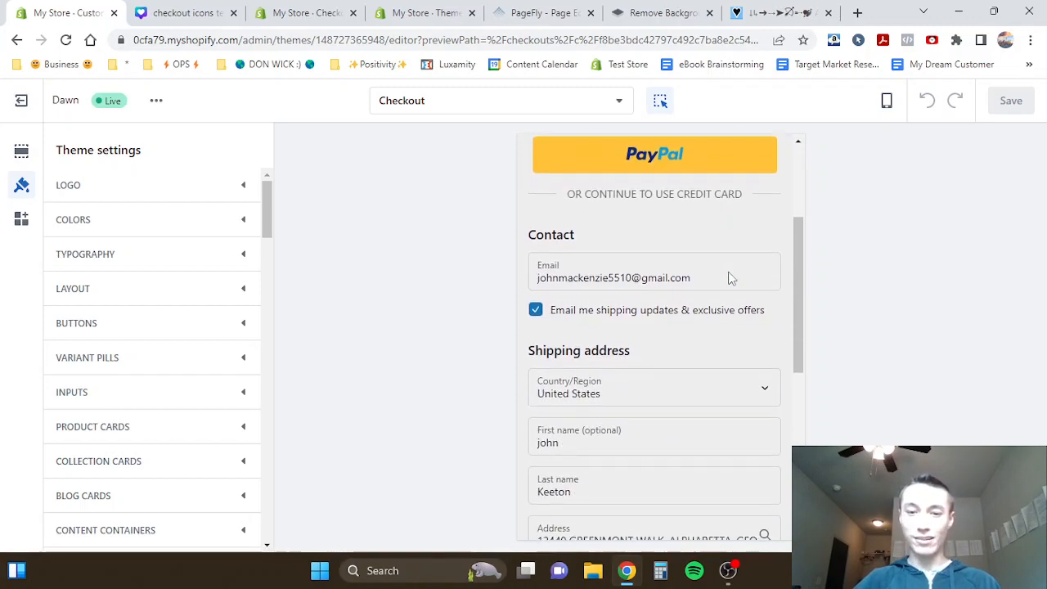
pyautogui.scroll(-4, 729, 271)
pyautogui.scroll(6, 729, 266)
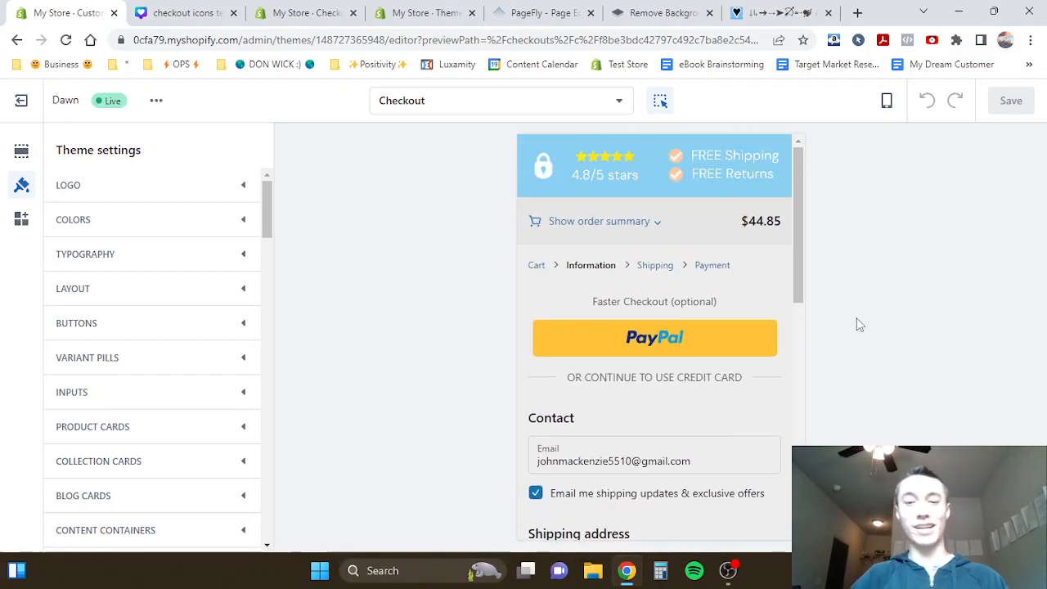
pyautogui.tripleClick(678, 460)
pyautogui.press('BackSpace')
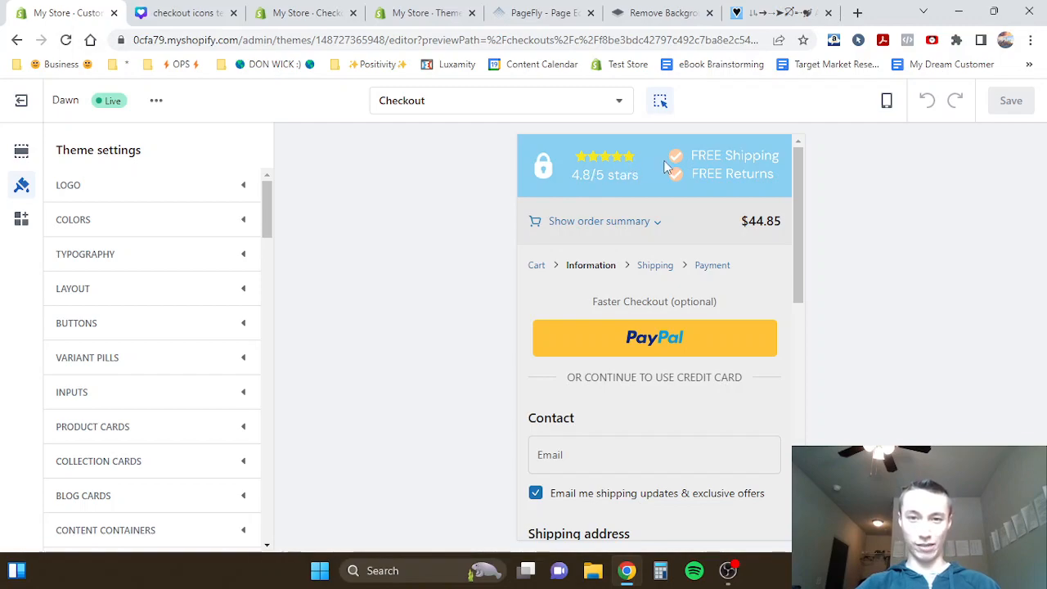
pyautogui.scroll(5, 593, 157)
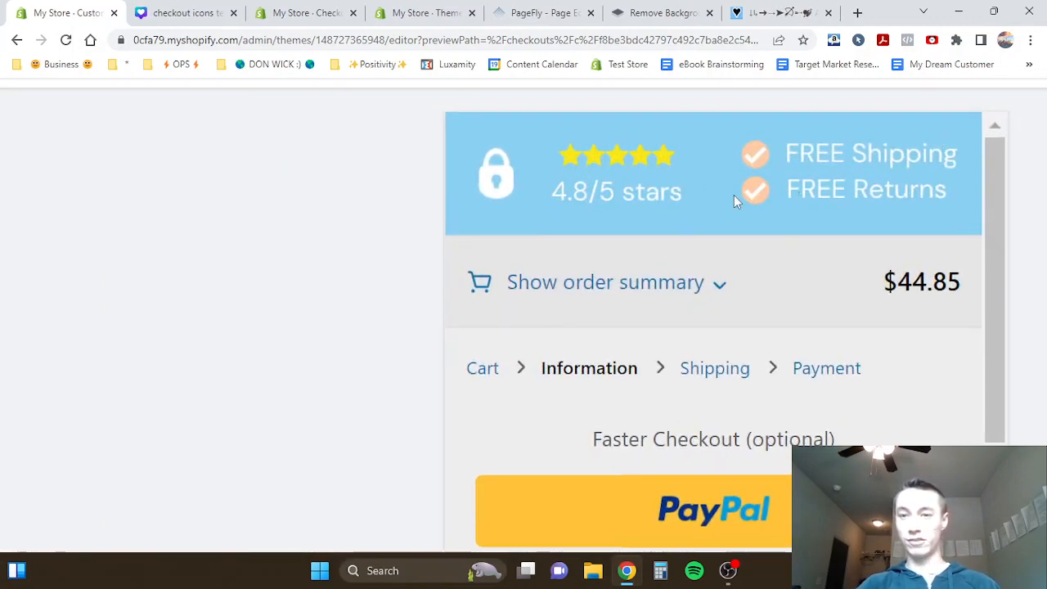
pyautogui.scroll(-5, 610, 209)
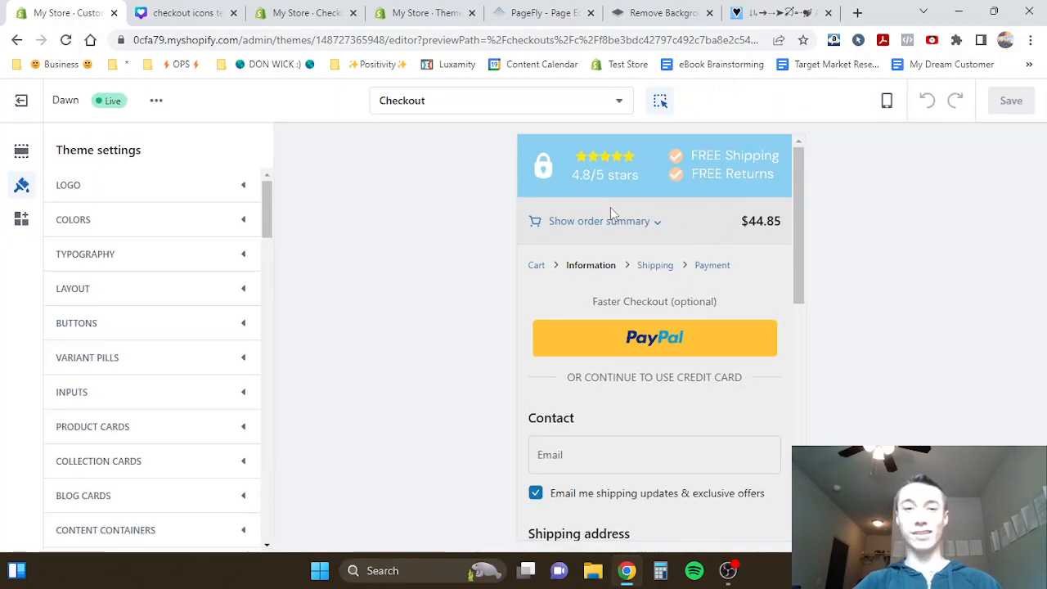
# - Switch to the checkout icons test design in Canva and hide the browser's bookmarks bar
pyautogui.click(203, 10)
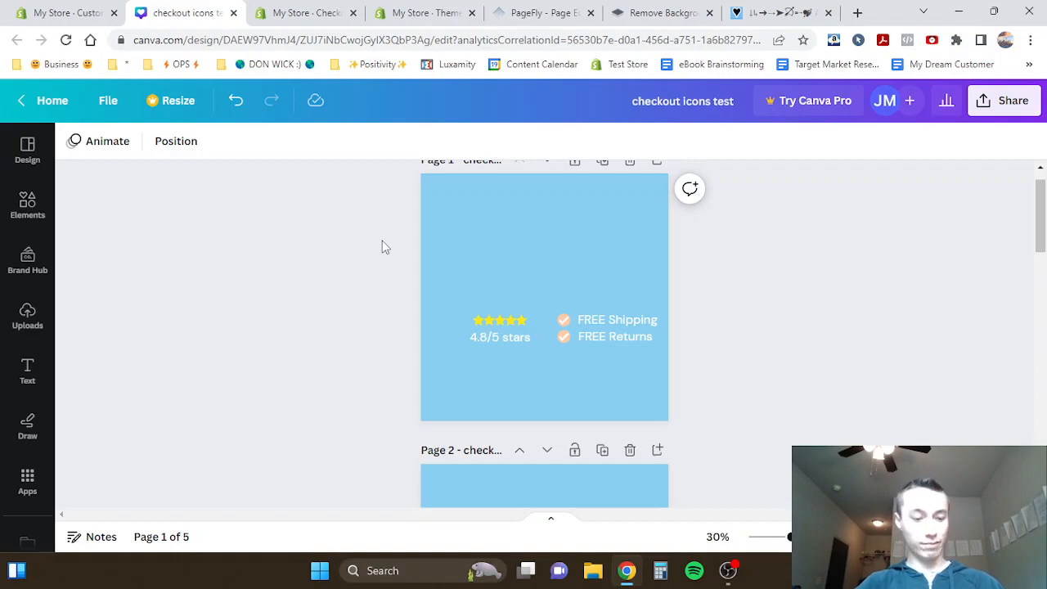
pyautogui.hotkey('ctrl', 'shift', 'b')
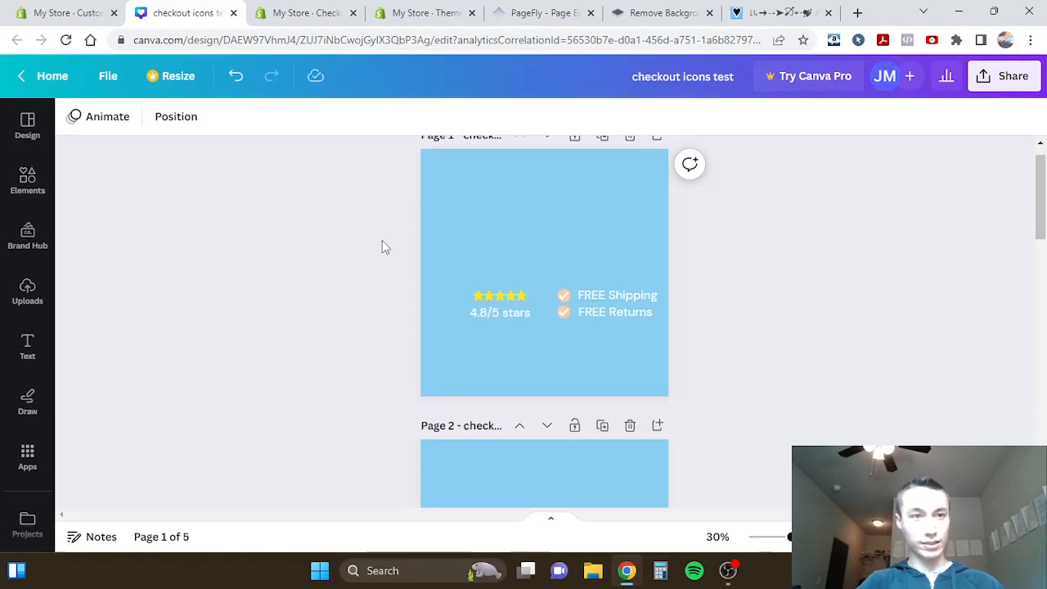
pyautogui.click(858, 13)
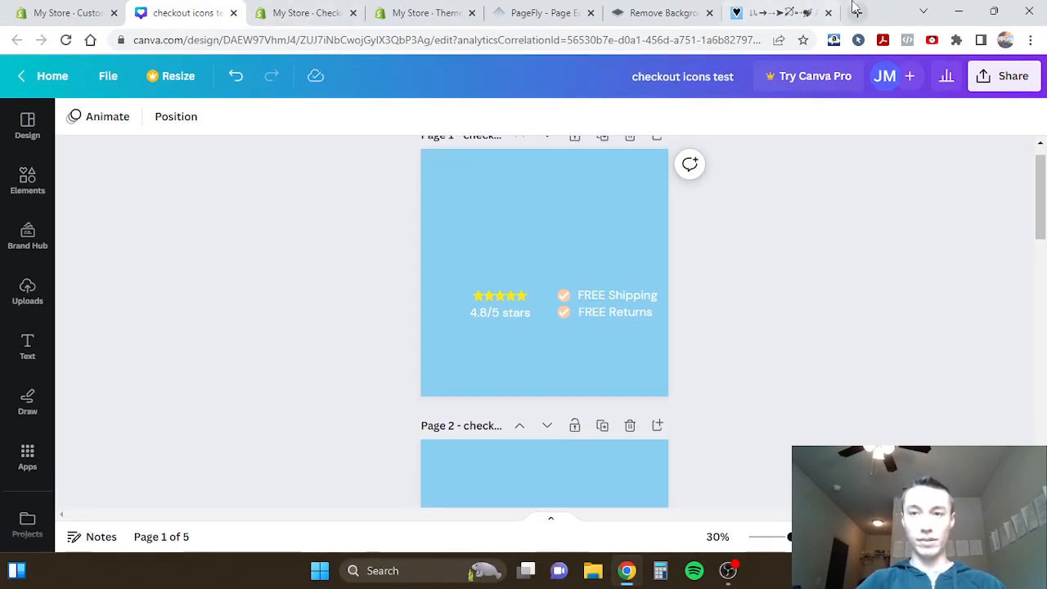
pyautogui.write('ca')
pyautogui.press('Return')
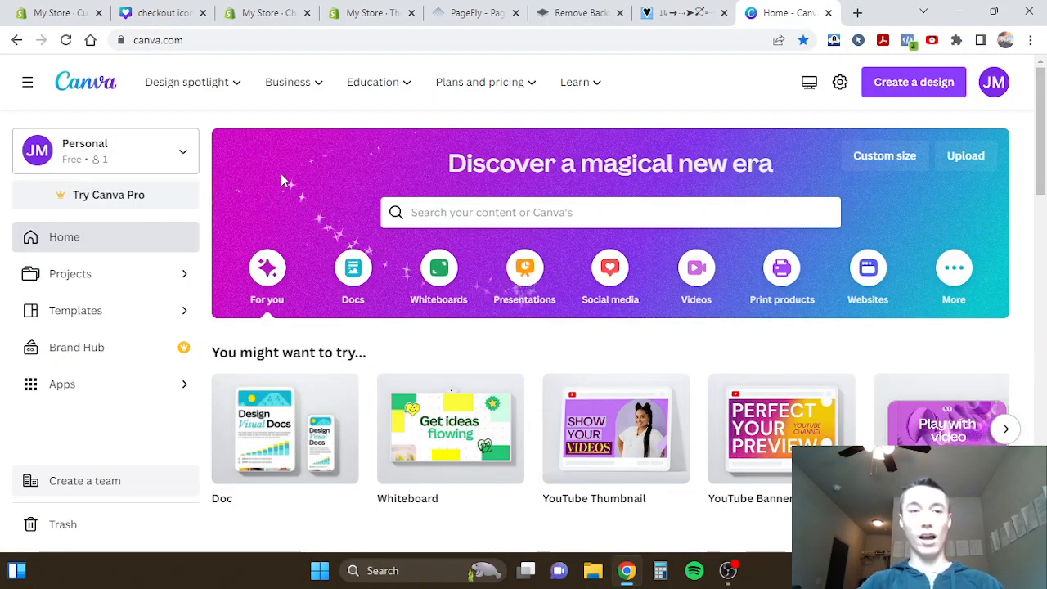
pyautogui.click(828, 12)
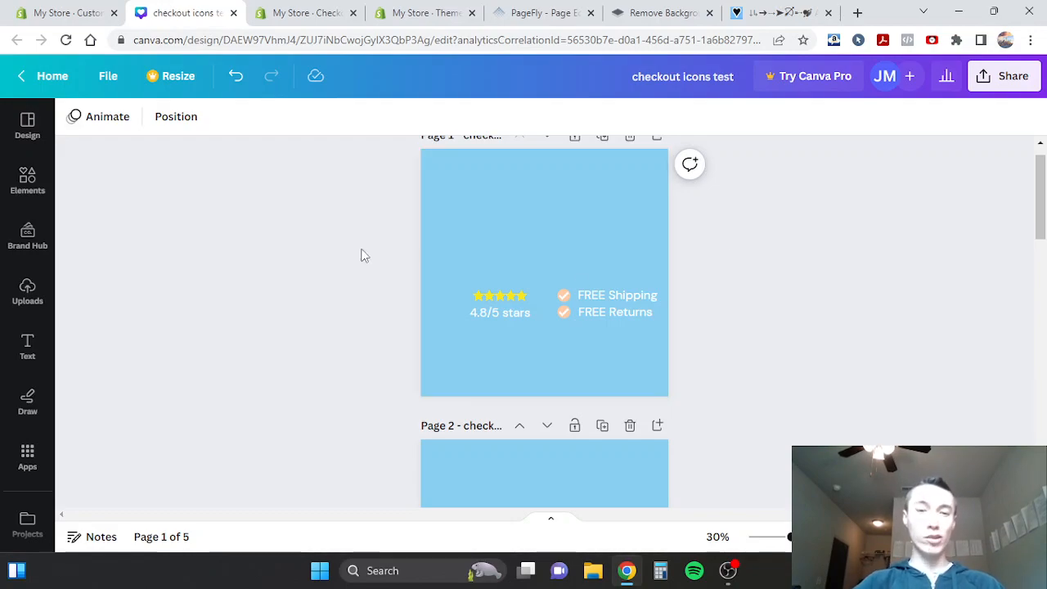
# - Find the Instagram Post (Square) format on the Canva home page and reopen the checkout icons test design
pyautogui.scroll(1, 364, 268)
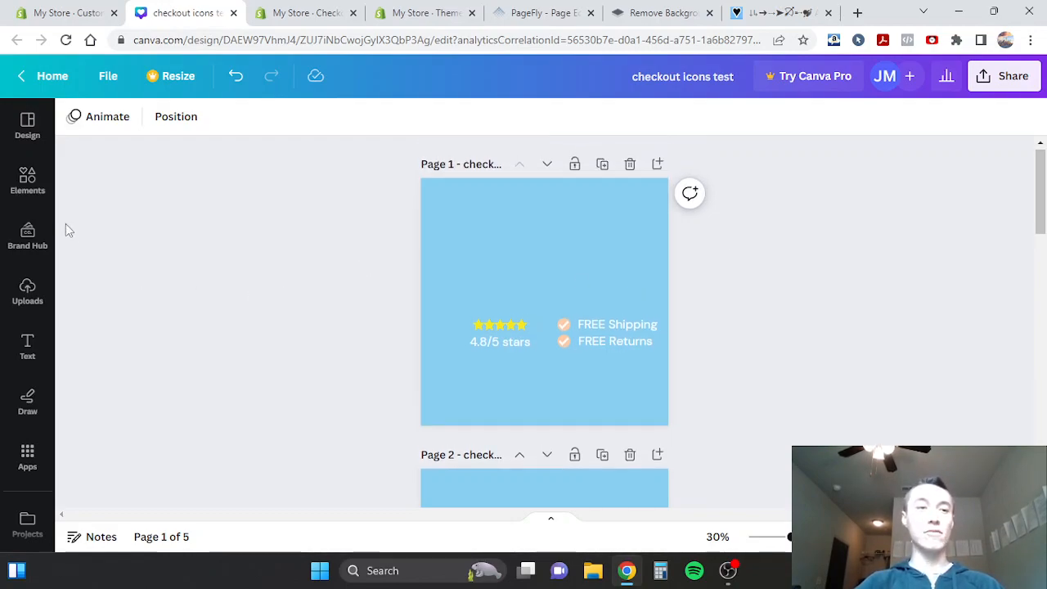
pyautogui.click(47, 80)
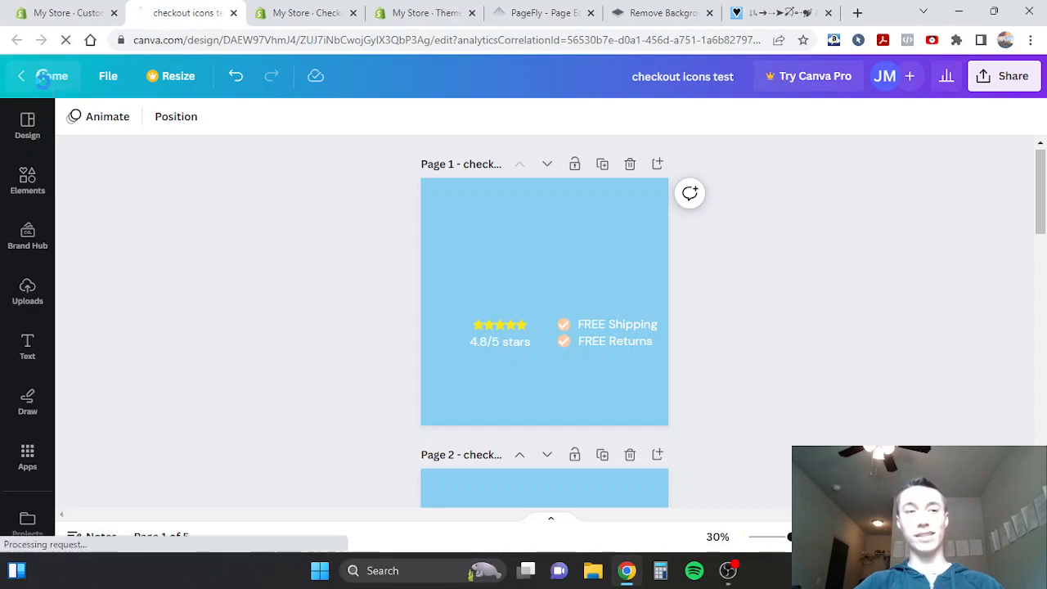
pyautogui.scroll(-1, 368, 346)
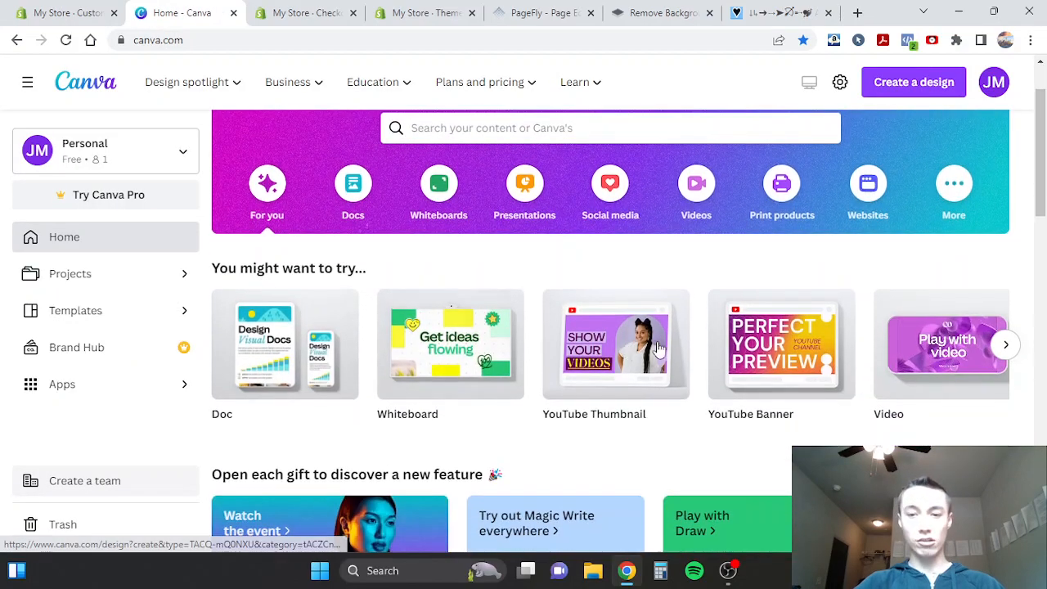
pyautogui.hscroll(5, 384, 347)
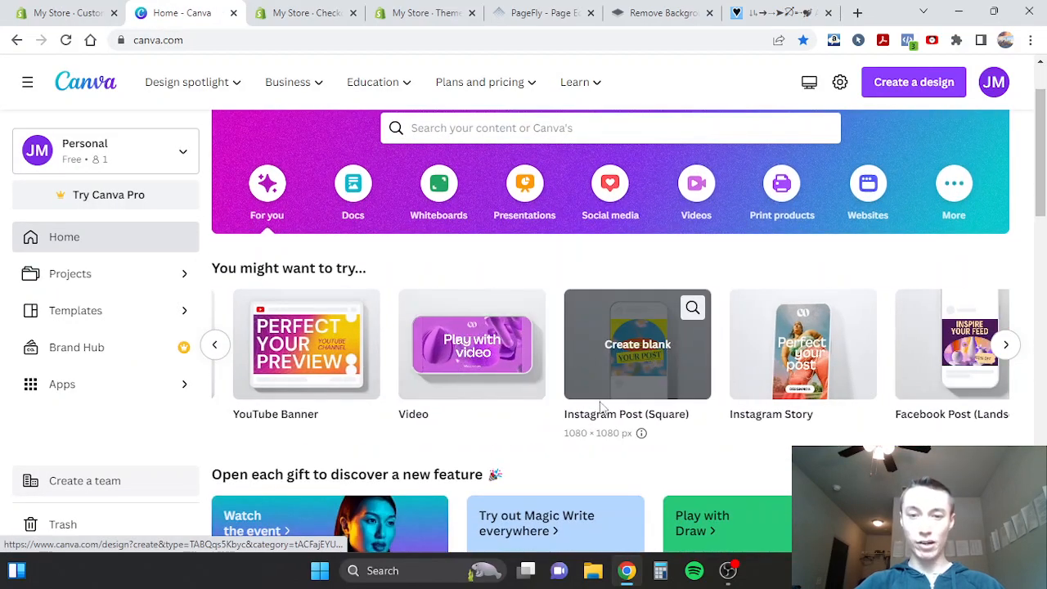
pyautogui.scroll(-5, 654, 347)
pyautogui.click(301, 334)
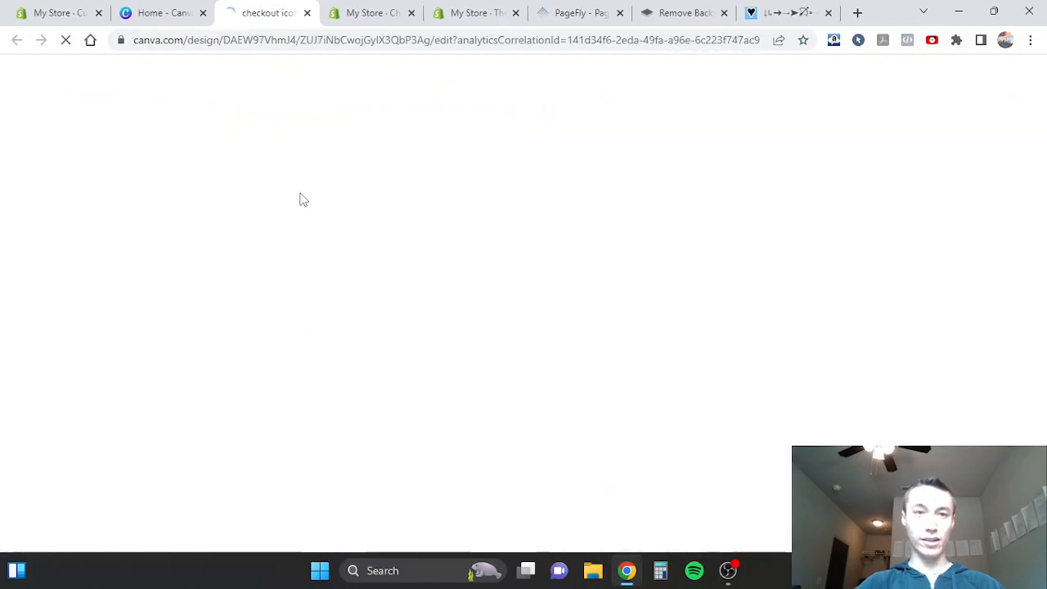
pyautogui.click(204, 13)
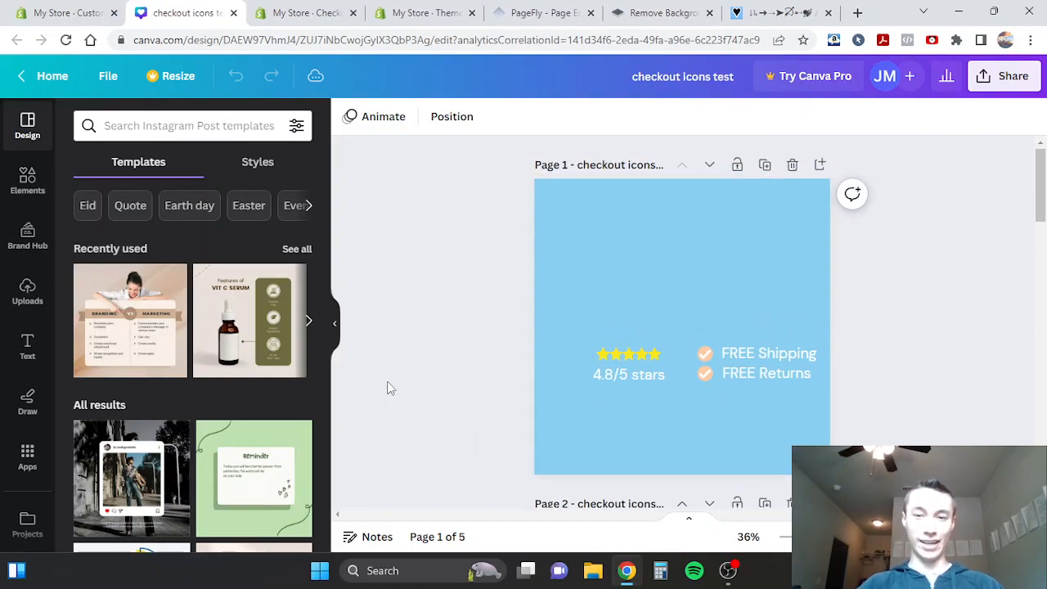
pyautogui.click(598, 352)
pyautogui.click(479, 344)
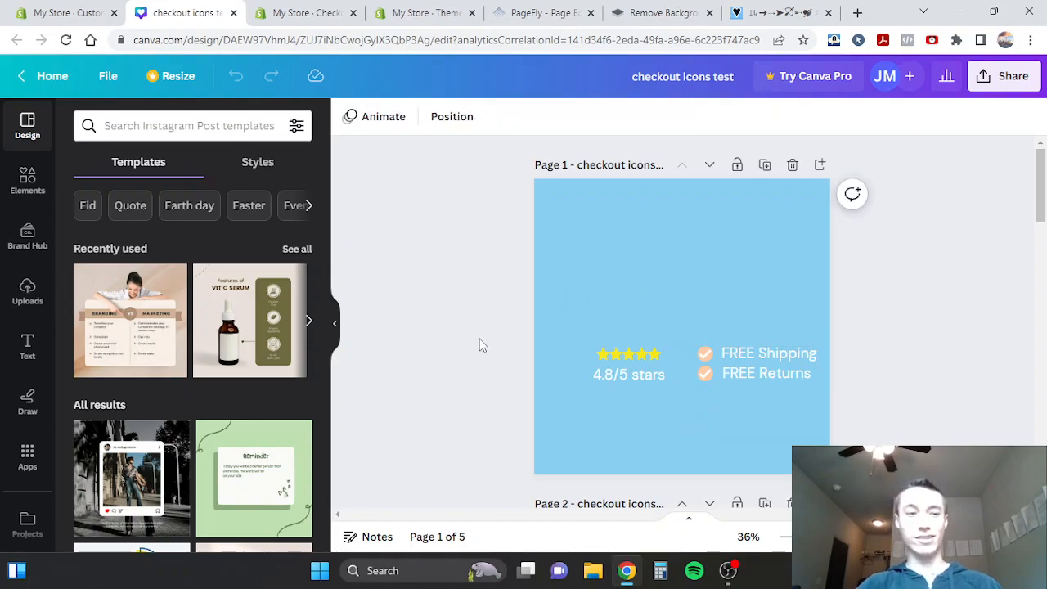
# - Search the elements for "5 stars" graphics and add the free two-tone star row to page 1
pyautogui.click(27, 180)
pyautogui.click(135, 127)
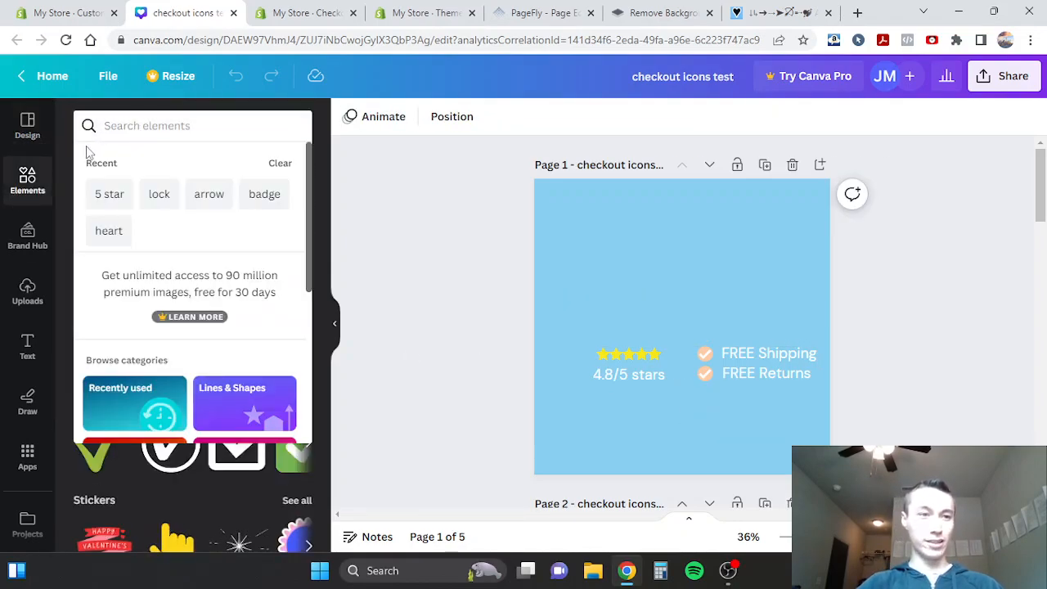
pyautogui.write('stars')
pyautogui.press('Return')
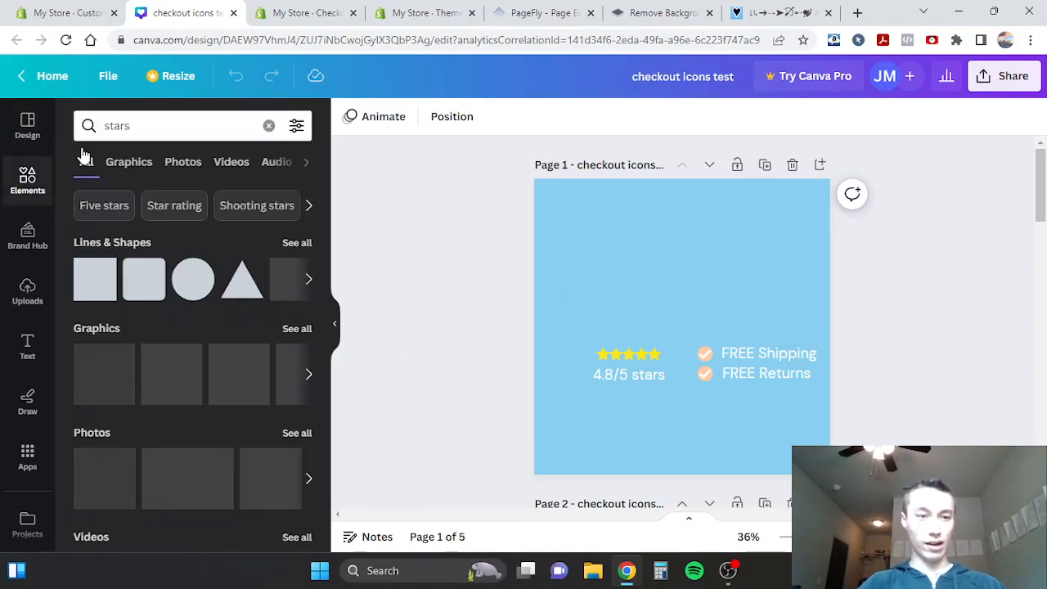
pyautogui.click(106, 131)
pyautogui.write('5 stars')
pyautogui.press('Return')
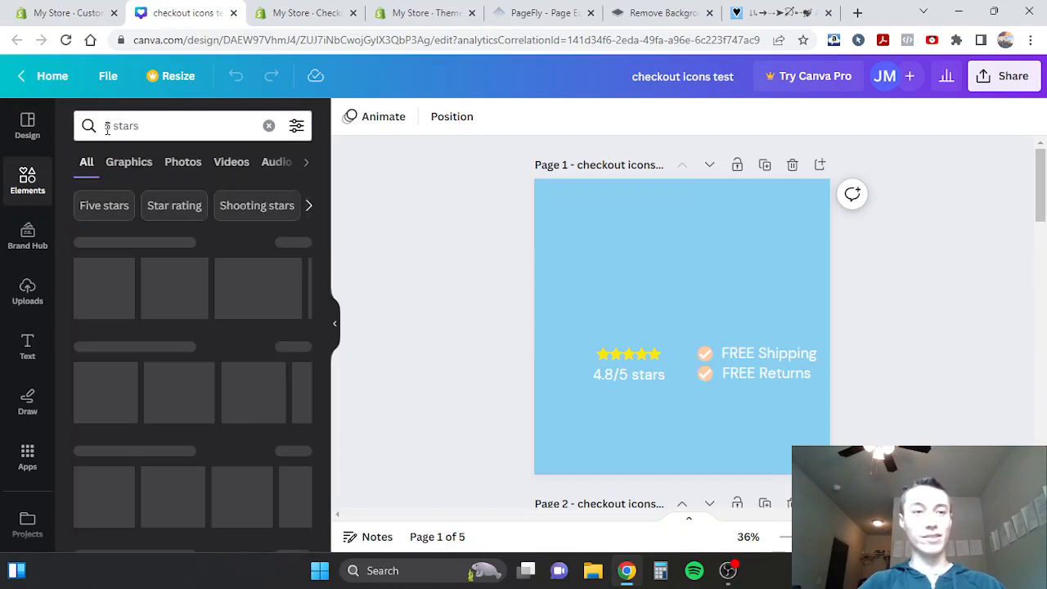
pyautogui.click(128, 162)
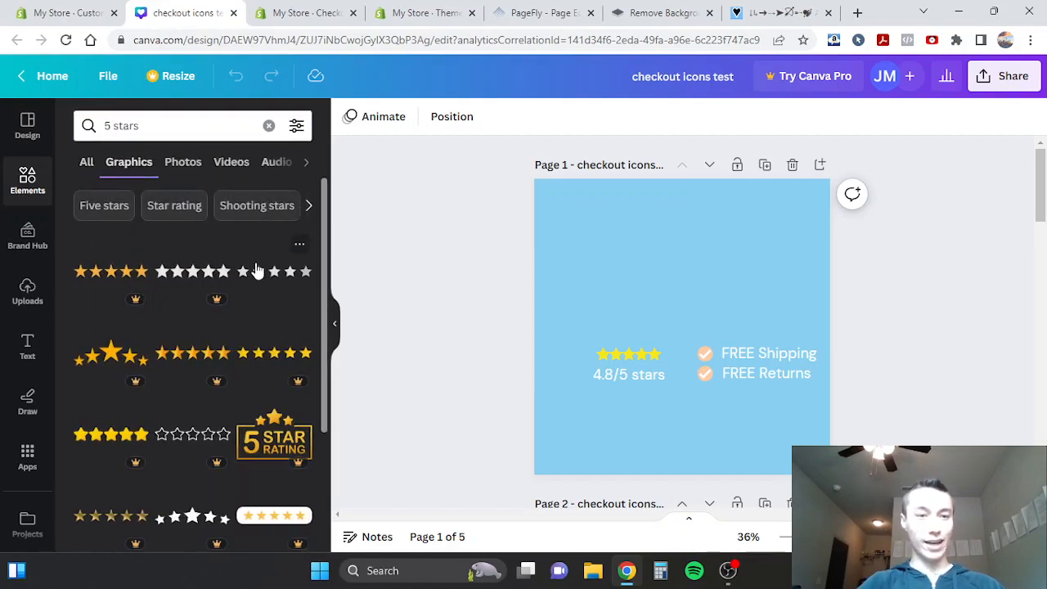
pyautogui.click(261, 276)
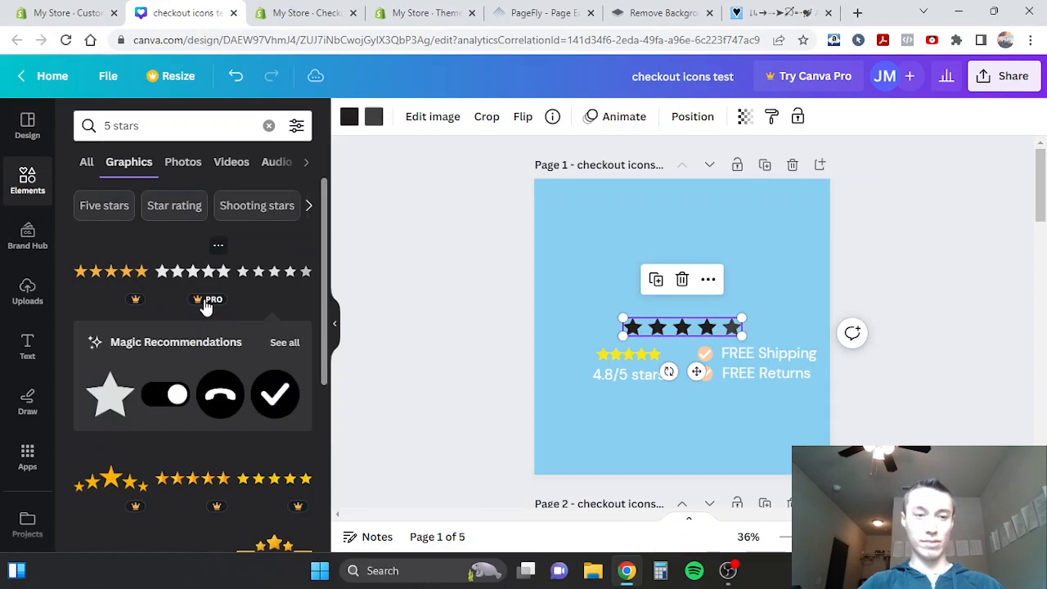
# - Color both tones of the new star row yellow and scale it down just above the existing rating stars
pyautogui.click(346, 119)
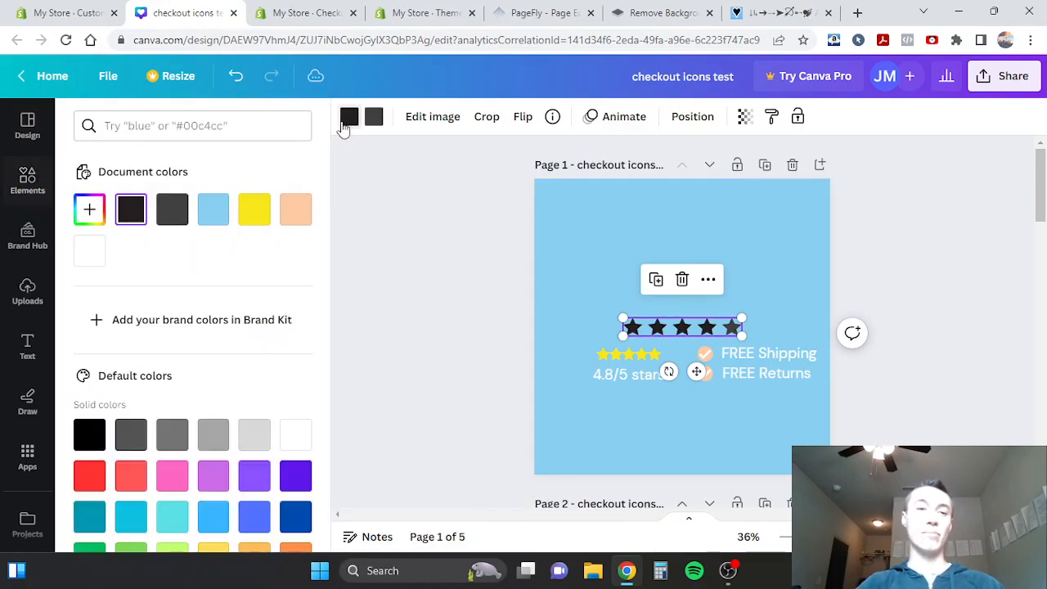
pyautogui.click(254, 209)
pyautogui.click(374, 117)
pyautogui.click(254, 209)
pyautogui.moveTo(741, 328); pyautogui.dragTo(654, 360)
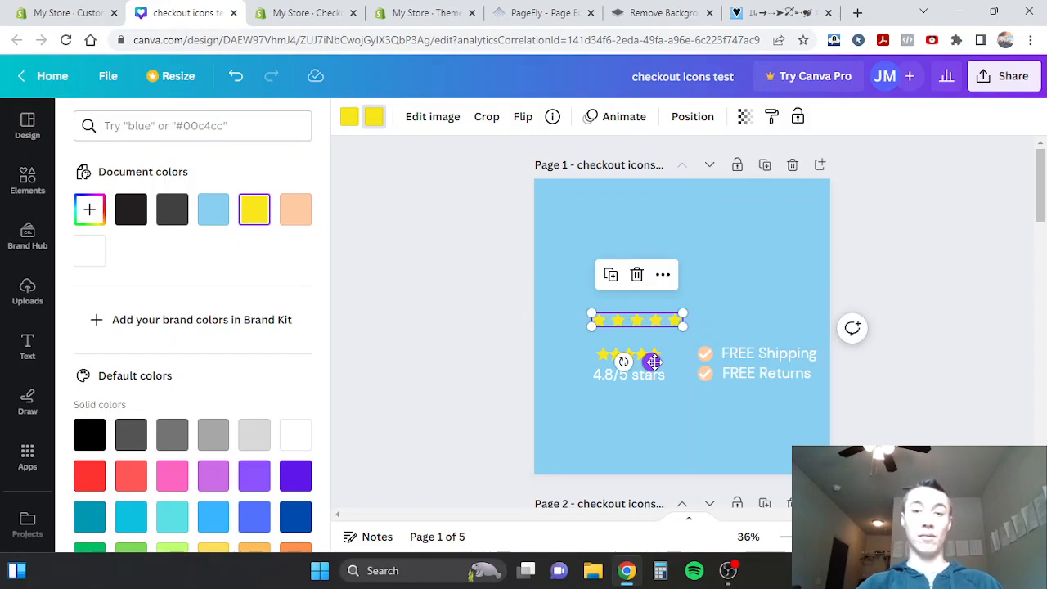
# - Add a subheading text box to page 1 and set its font to Poppins
pyautogui.click(29, 347)
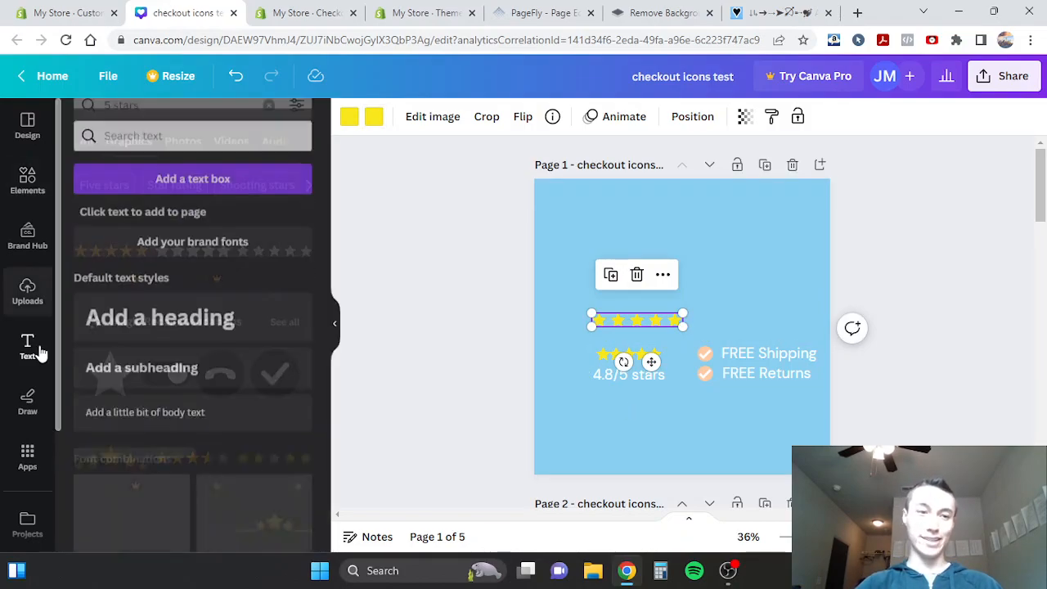
pyautogui.click(158, 354)
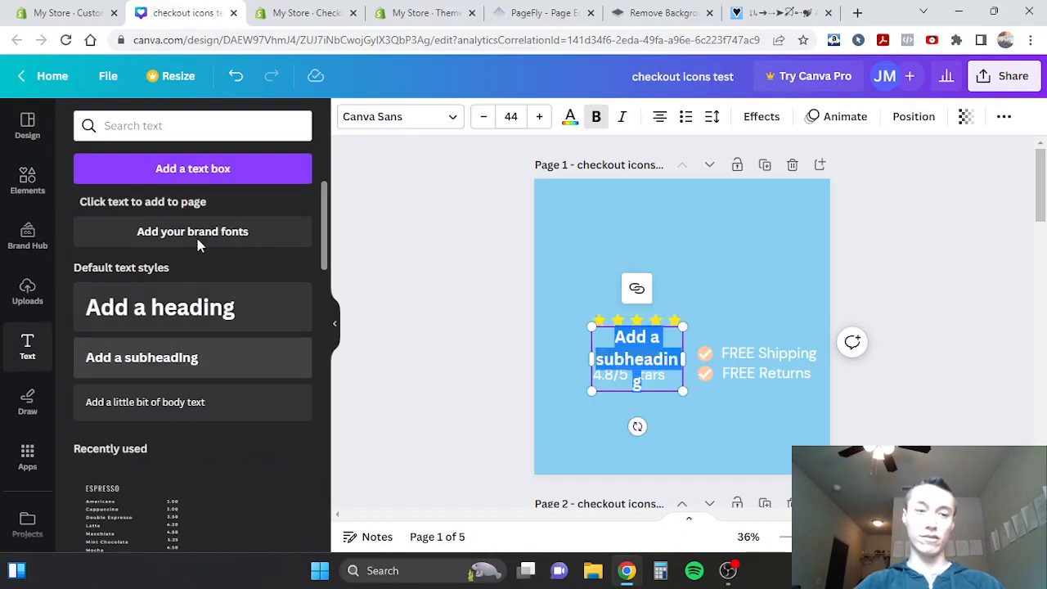
pyautogui.click(374, 117)
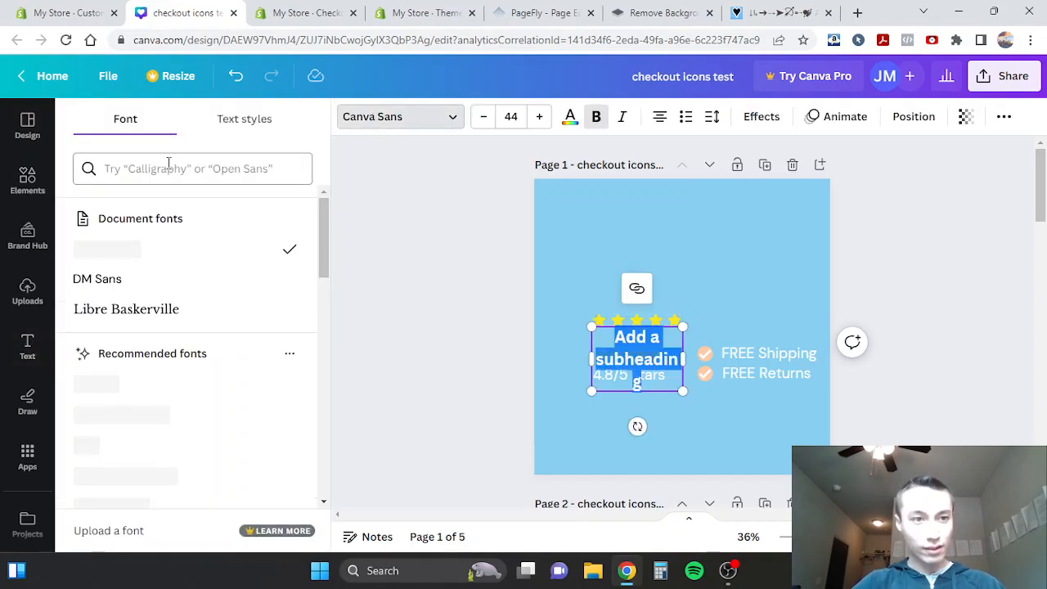
pyautogui.click(27, 347)
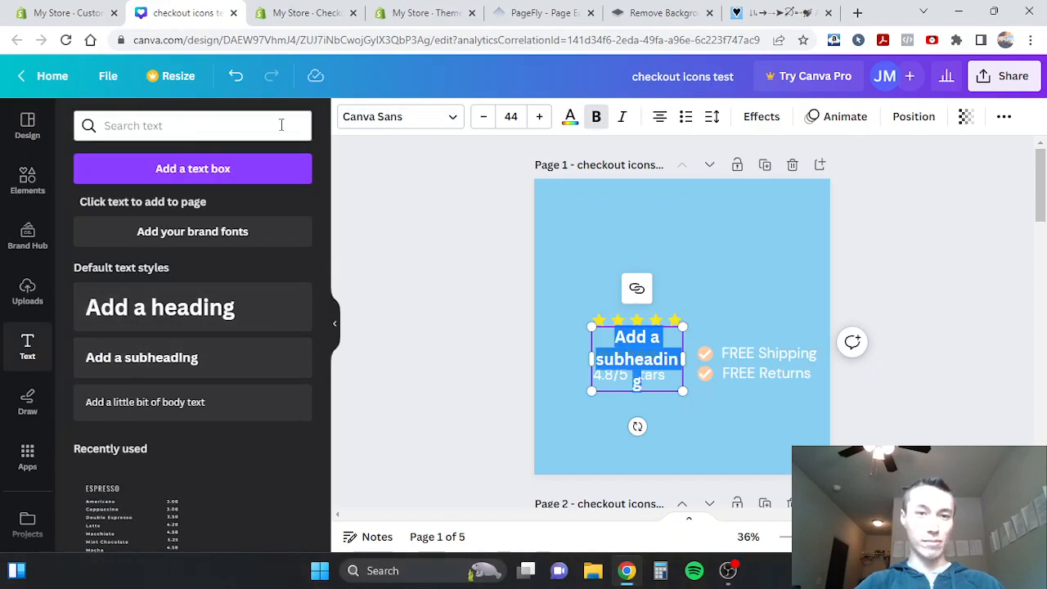
pyautogui.click(365, 121)
pyautogui.click(180, 169)
pyautogui.write('poppins')
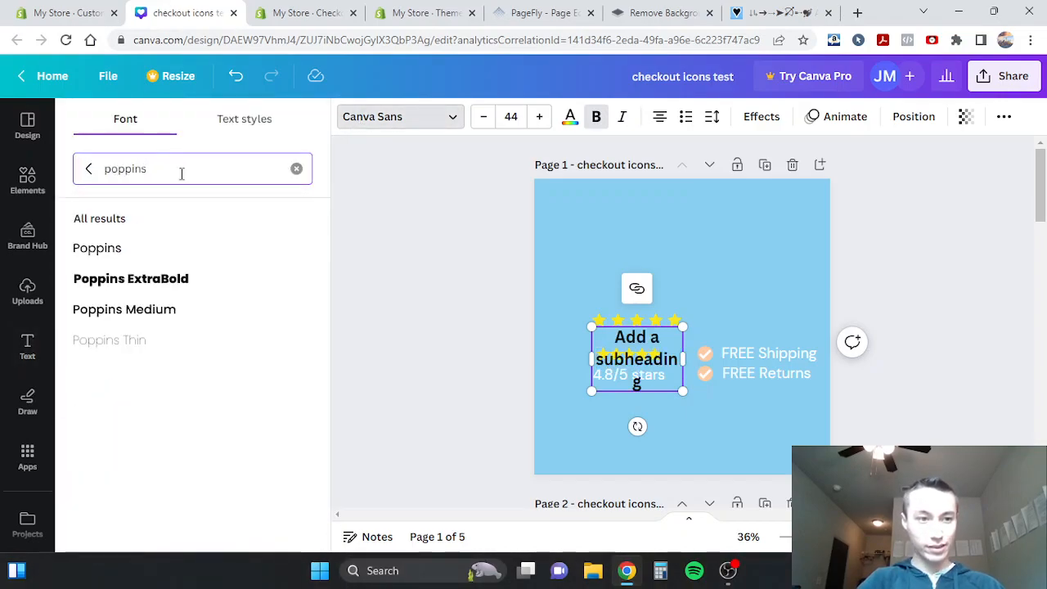
pyautogui.click(82, 251)
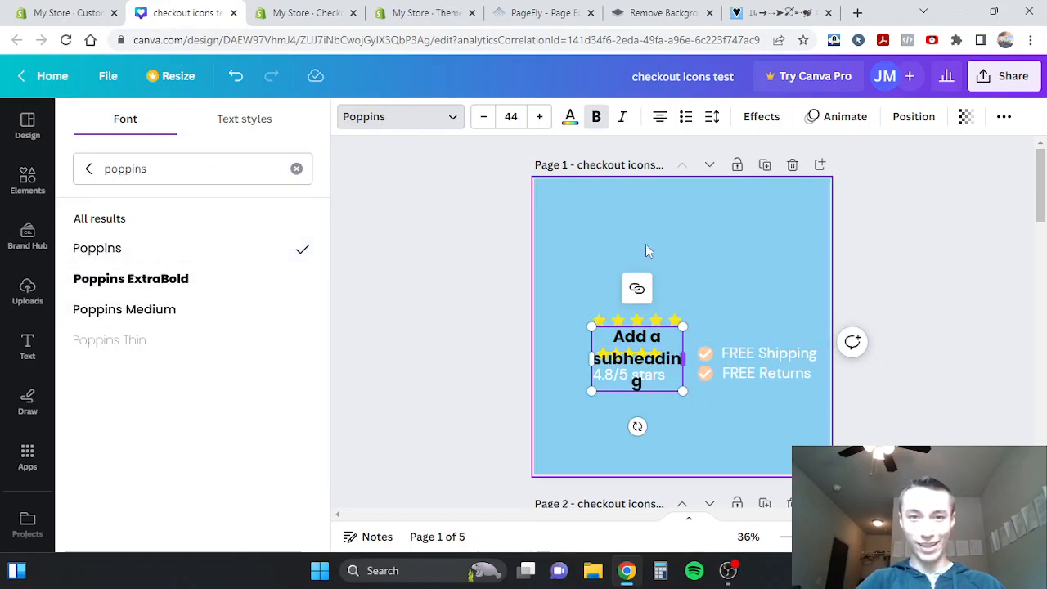
# - Remove the bold style from the subheading and color its text white
pyautogui.click(597, 117)
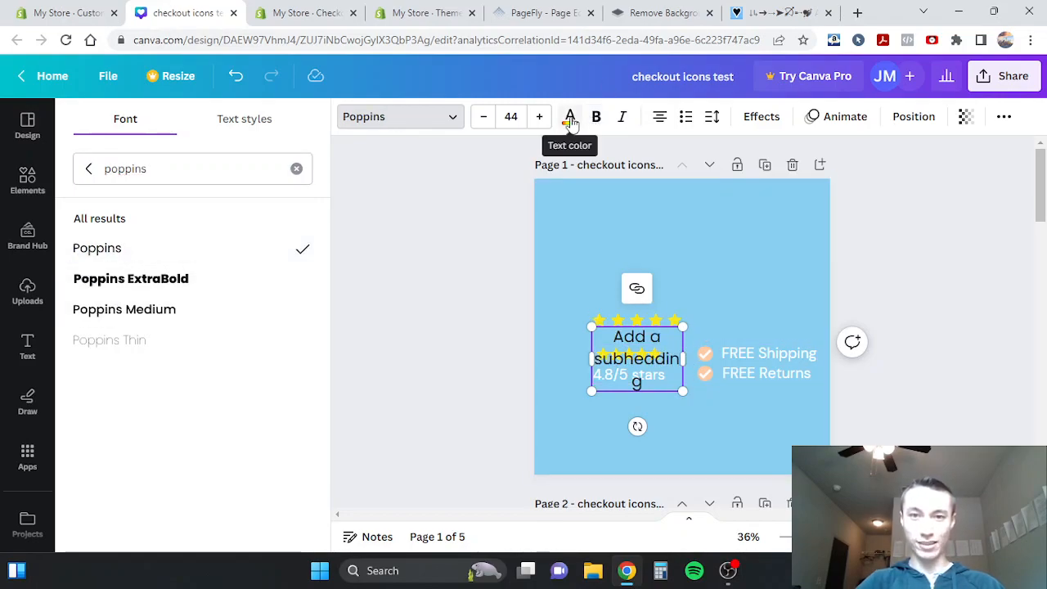
pyautogui.click(571, 123)
pyautogui.click(306, 222)
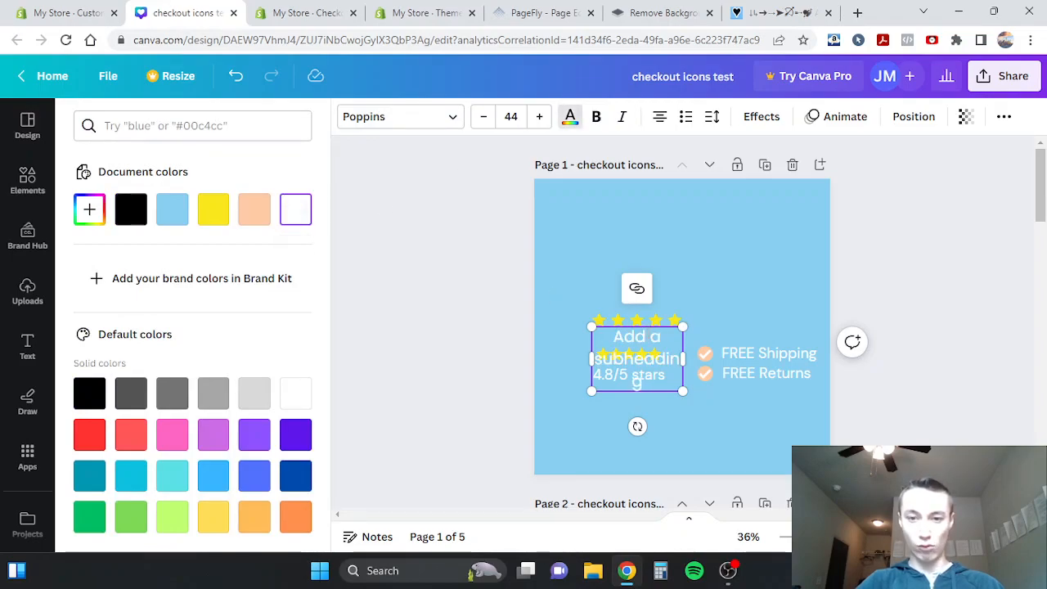
# - Widen the subheading text box and replace its placeholder text with "4.8/5 Stars"
pyautogui.moveTo(684, 358); pyautogui.dragTo(738, 358)
pyautogui.doubleClick(669, 358)
pyautogui.write('4.')
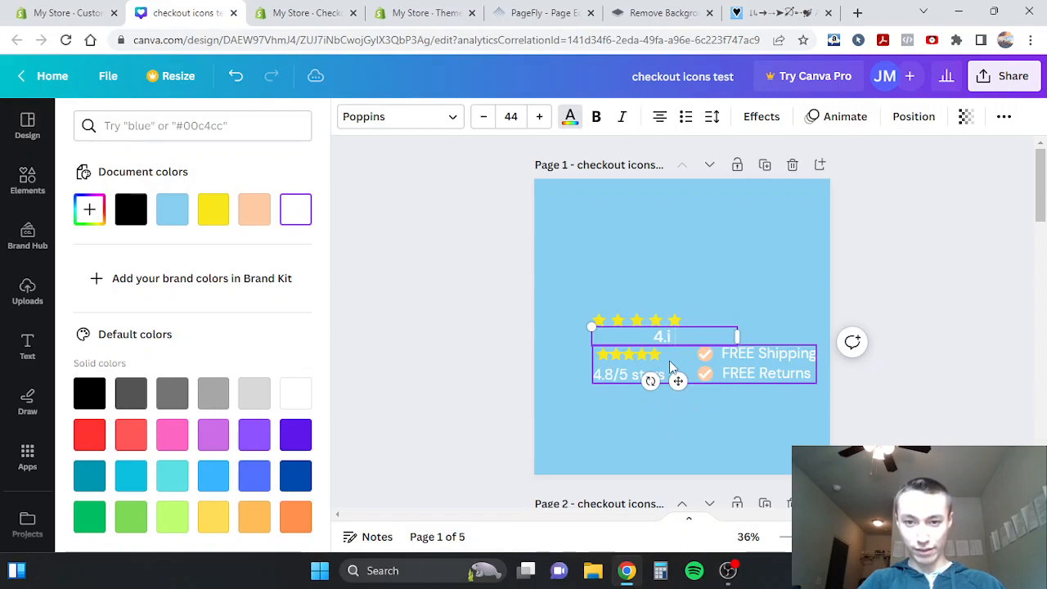
pyautogui.write('8/5 Stars')
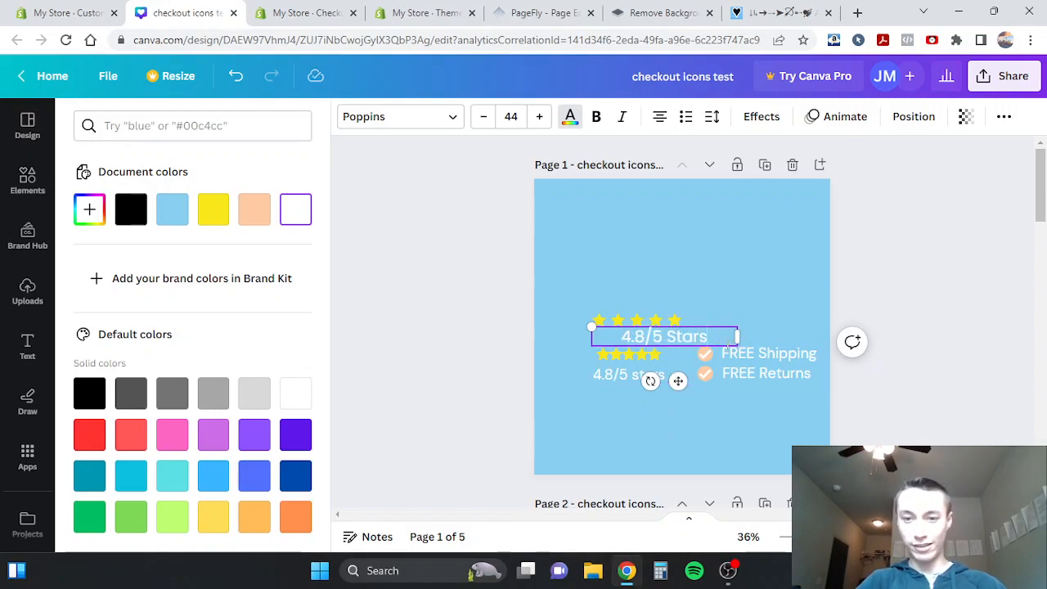
# - Narrow the "4.8/5 Stars" text box to the star row's width and align it directly beneath the new stars
pyautogui.moveTo(682, 382); pyautogui.dragTo(662, 391)
pyautogui.moveTo(717, 344); pyautogui.dragTo(661, 347)
pyautogui.moveTo(630, 390); pyautogui.dragTo(652, 381)
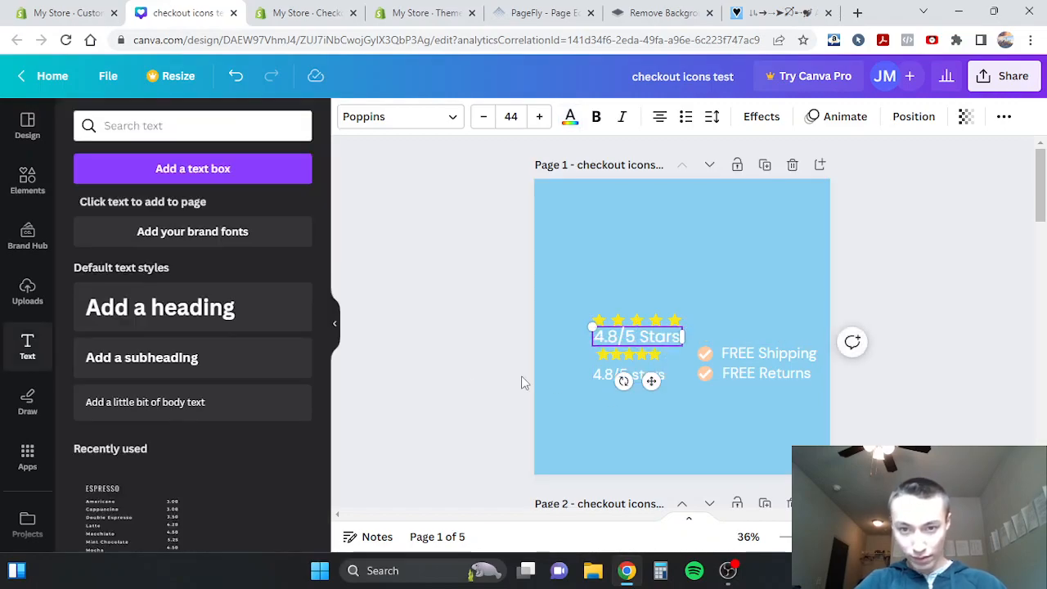
# - Shrink the new "4.8/5 Stars" text to font size 39.3 so it is narrower than the star row above
pyautogui.click(484, 384)
pyautogui.scroll(3, 484, 385)
pyautogui.click(593, 313)
pyautogui.moveTo(593, 314); pyautogui.dragTo(593, 318)
pyautogui.click(412, 363)
pyautogui.click(584, 329)
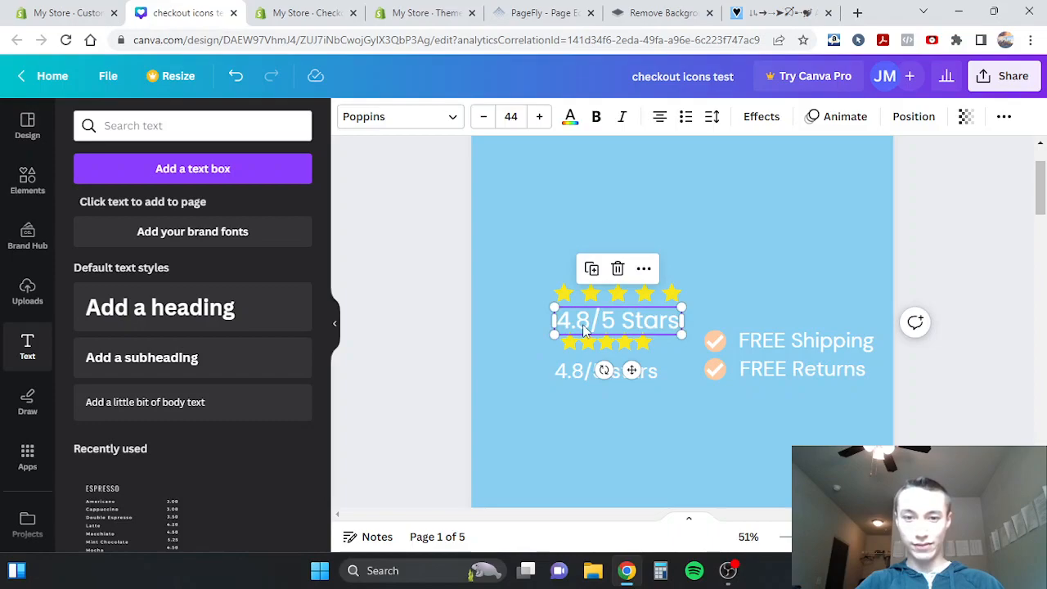
pyautogui.moveTo(678, 332); pyautogui.dragTo(615, 323)
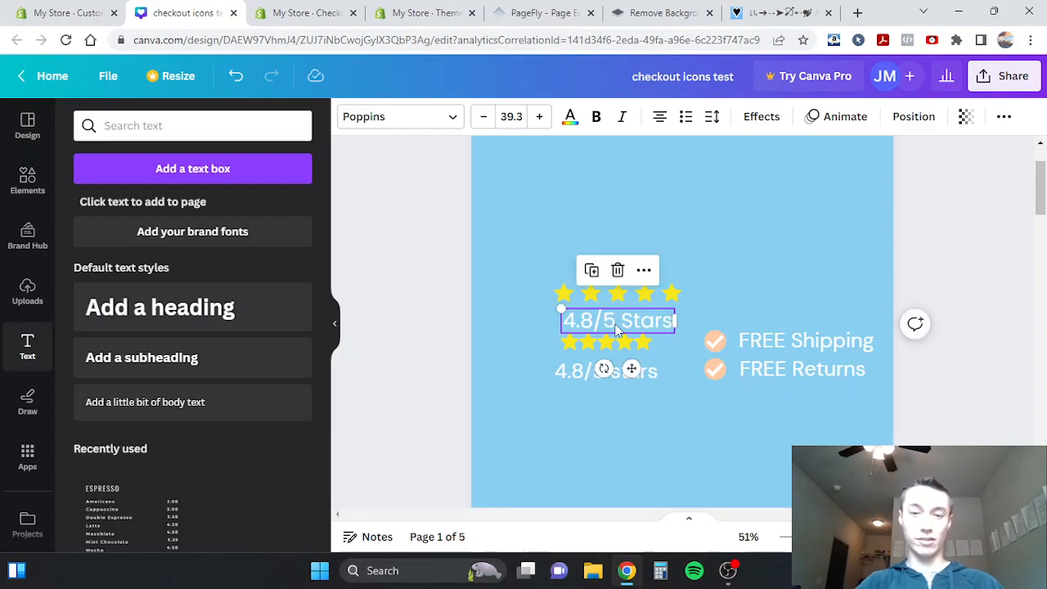
pyautogui.click(442, 344)
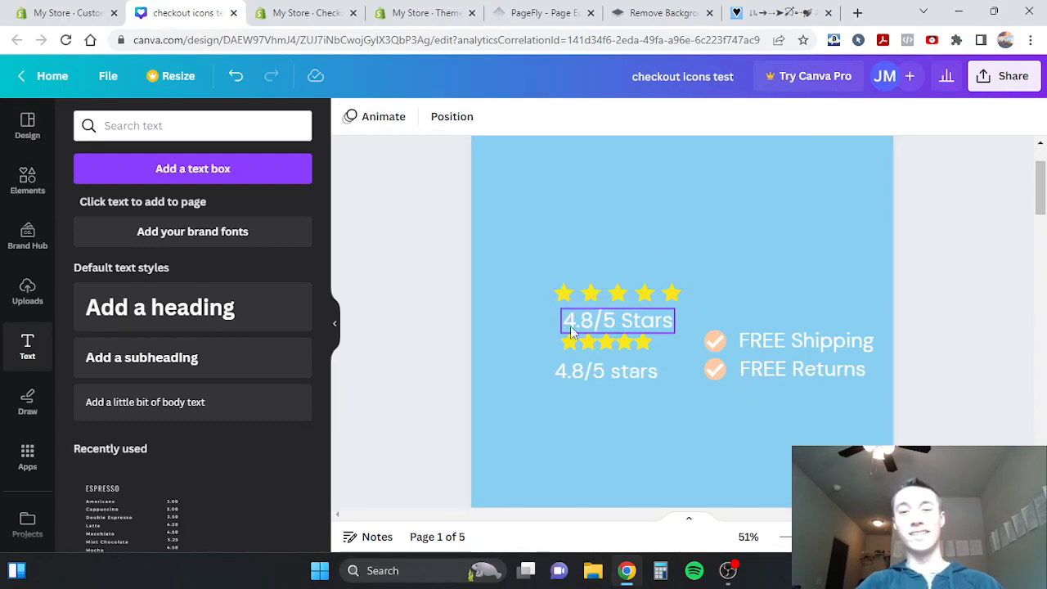
# - Center the "4.8/5 Stars" text beneath the new star row and move the older reference group lower to separate them
pyautogui.click(606, 322)
pyautogui.moveTo(601, 319); pyautogui.dragTo(600, 320)
pyautogui.click(429, 328)
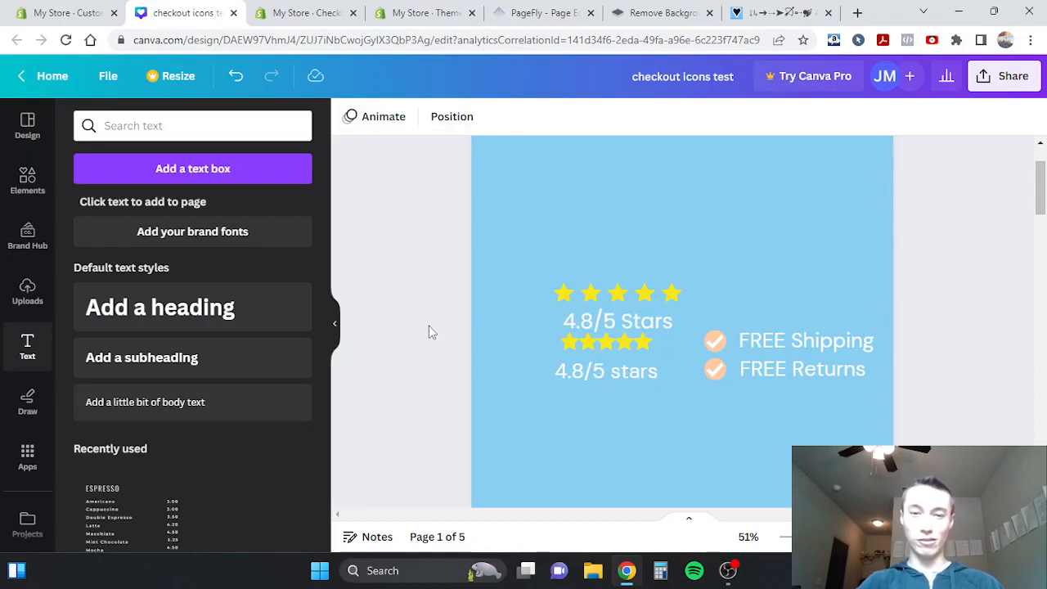
pyautogui.moveTo(604, 370); pyautogui.dragTo(604, 389)
pyautogui.click(444, 350)
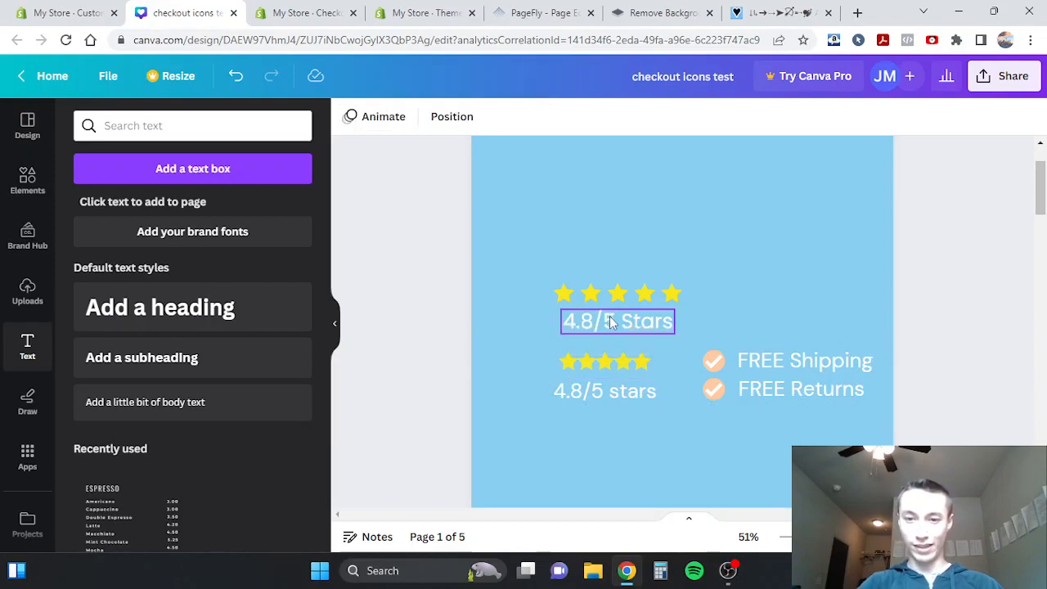
# - Search the graphics elements for "check" and add the olive-green circle with a white check mark
pyautogui.click(15, 182)
pyautogui.click(129, 132)
pyautogui.write('check')
pyautogui.press('Return')
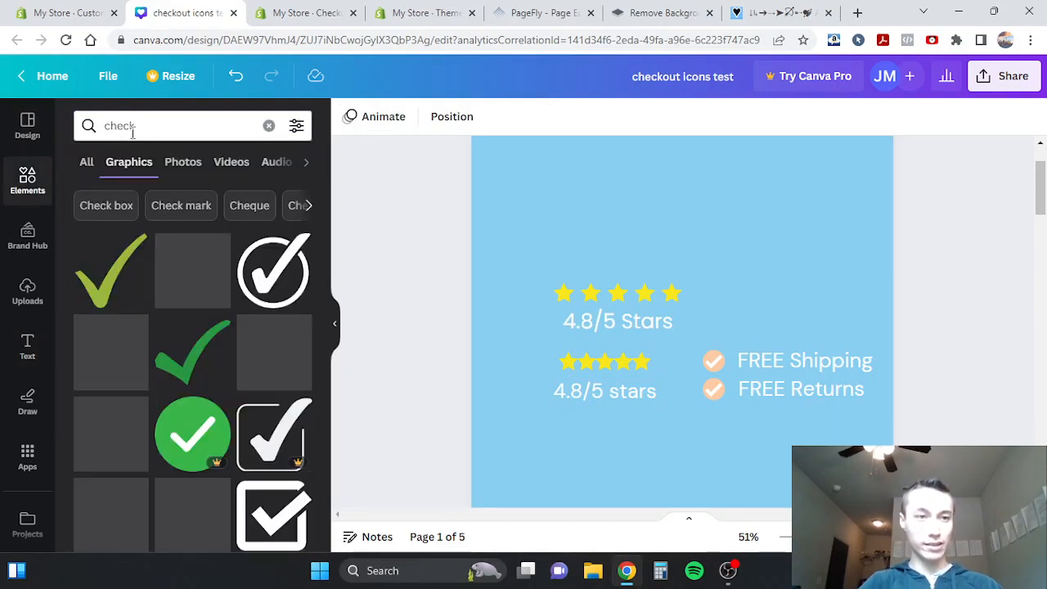
pyautogui.click(200, 273)
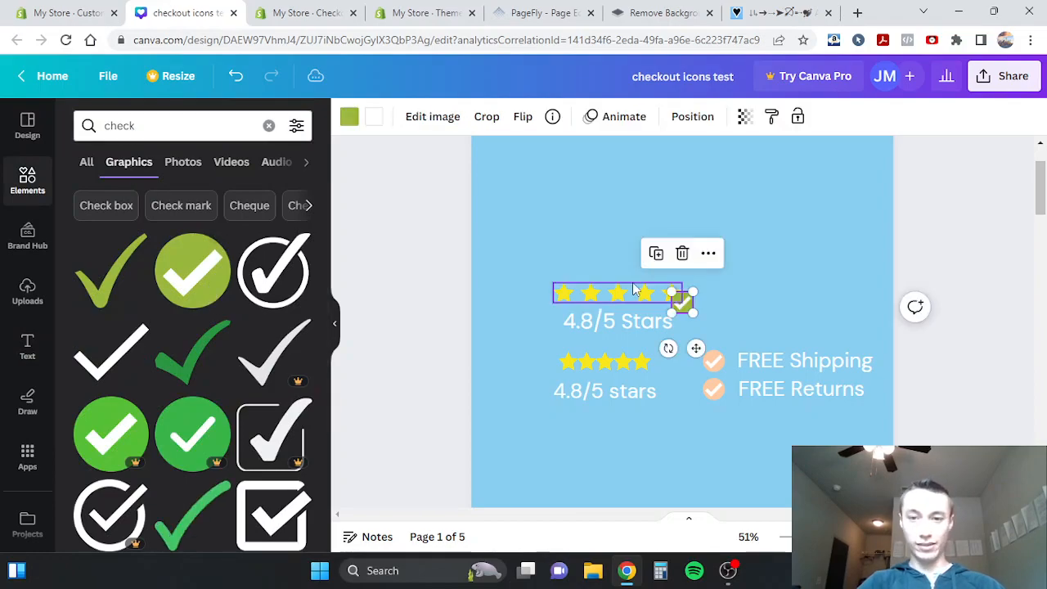
# - Shrink the green check mark, place it beside the star row, and put a duplicate beside the "4.8/5 Stars" text
pyautogui.click(349, 120)
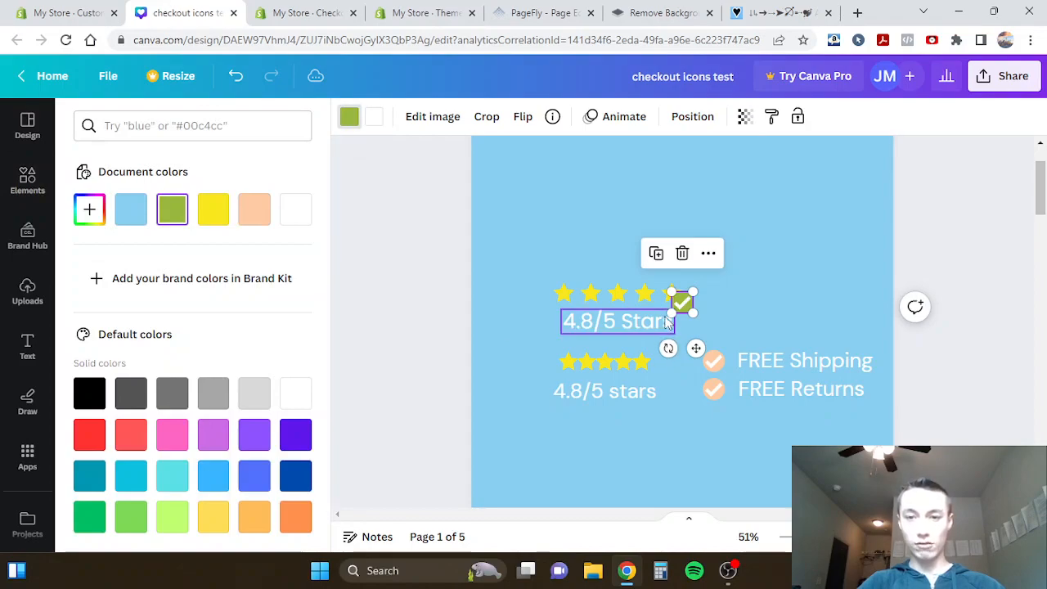
pyautogui.moveTo(669, 312); pyautogui.dragTo(679, 301)
pyautogui.moveTo(696, 349); pyautogui.dragTo(727, 364)
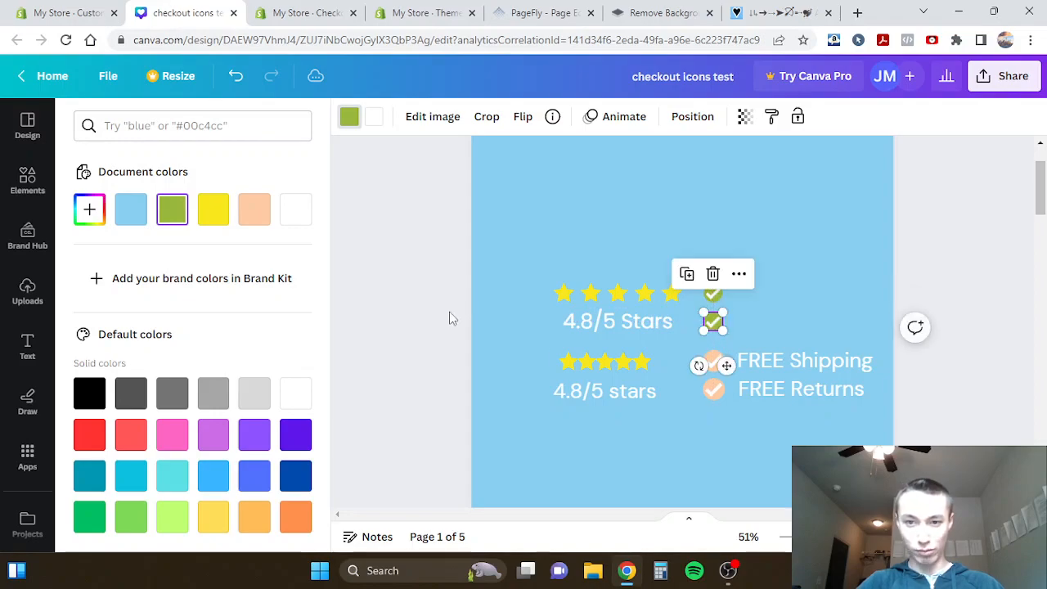
# - Duplicate the "4.8/5 Stars" text, place the copy beside the upper check mark, and change its wording to "FREE Shipping"
pyautogui.click(673, 327)
pyautogui.click(630, 324)
pyautogui.hotkey('ctrl', 'd')
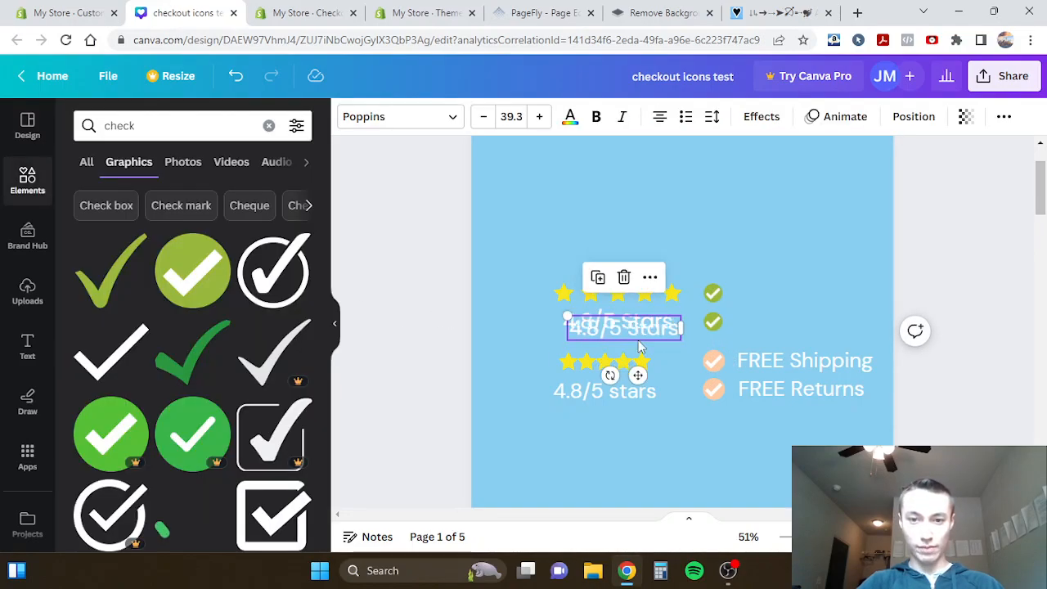
pyautogui.moveTo(637, 374); pyautogui.dragTo(805, 336)
pyautogui.tripleClick(795, 293)
pyautogui.write('FREE')
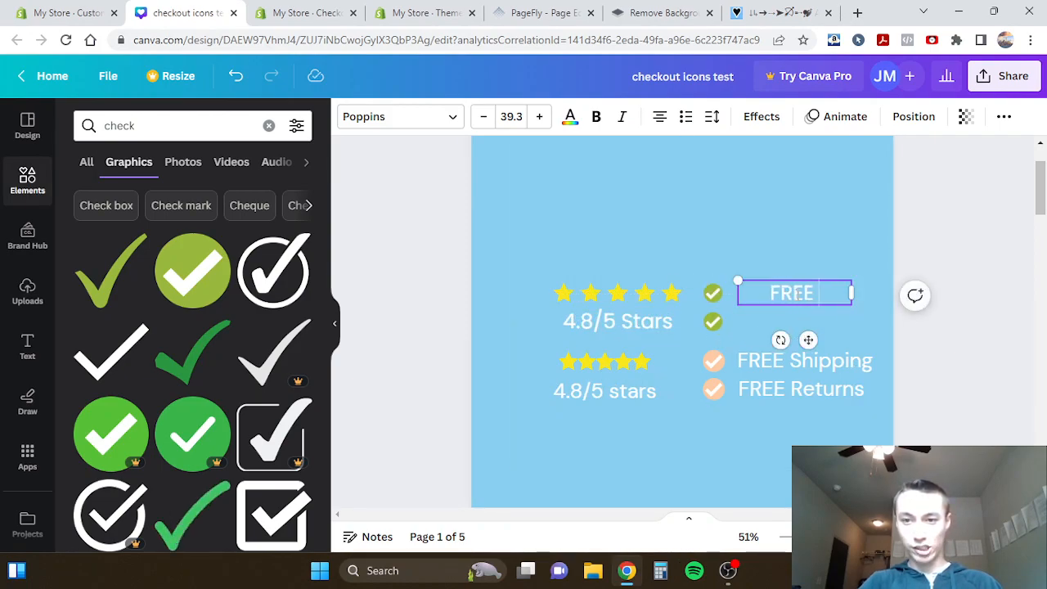
pyautogui.write(' Shipping')
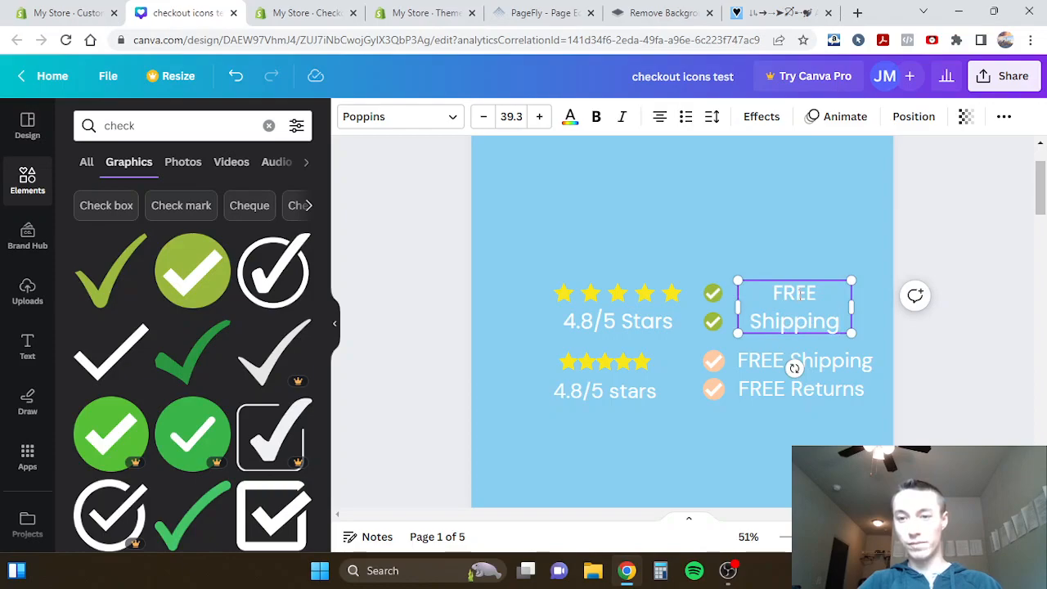
# - Widen the "FREE Shipping" text box to fit one line and align it with the upper green check mark
pyautogui.moveTo(855, 306); pyautogui.dragTo(888, 325)
pyautogui.moveTo(822, 339); pyautogui.dragTo(815, 342)
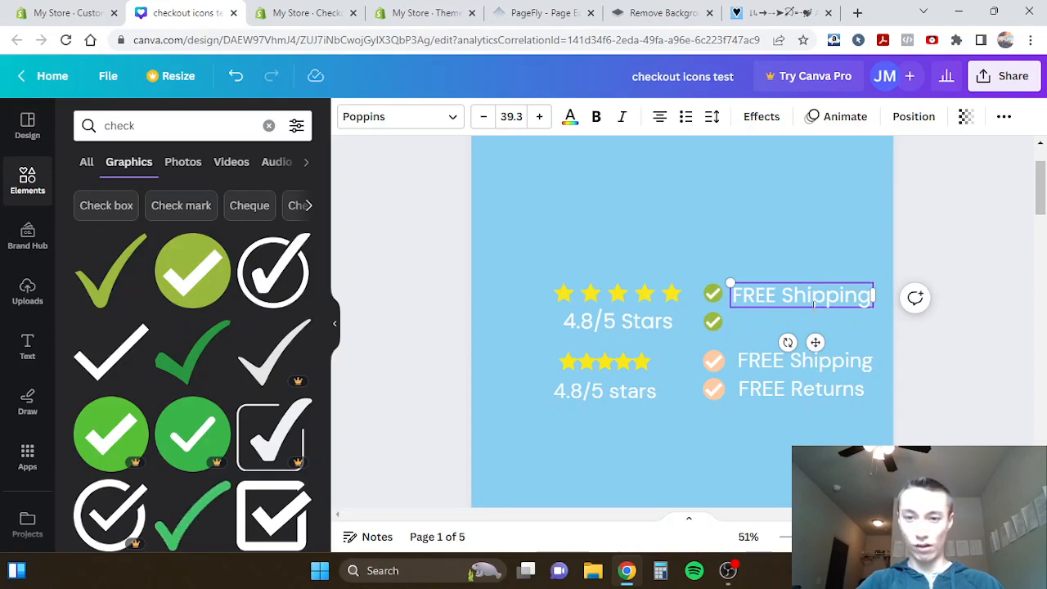
pyautogui.moveTo(818, 341); pyautogui.dragTo(820, 340)
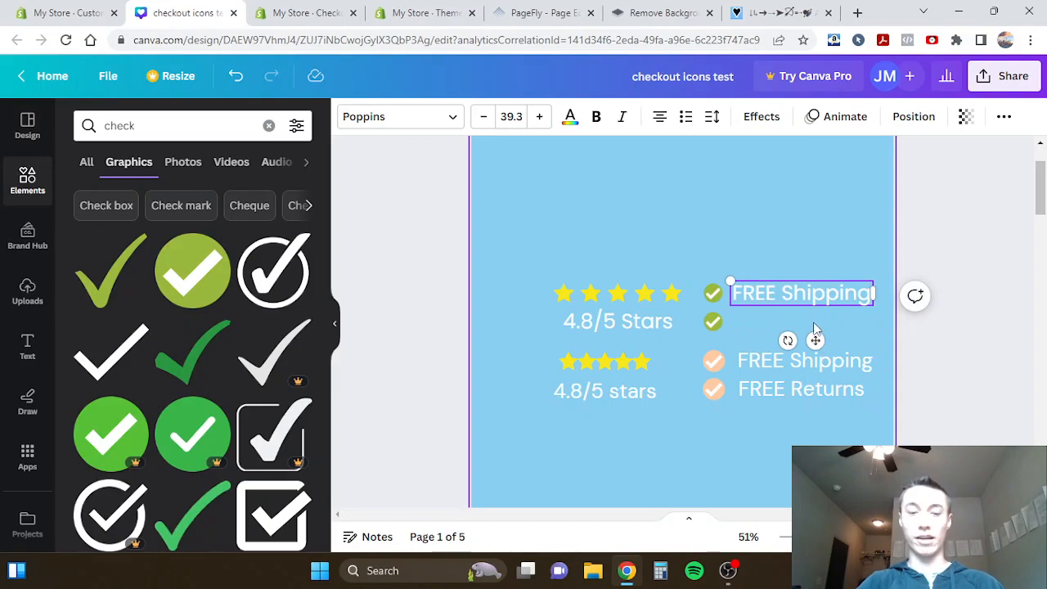
# - Place a copy of the "FREE Shipping" text beside the lower green check mark and change its wording to "FREE Returns"
pyautogui.click(818, 304)
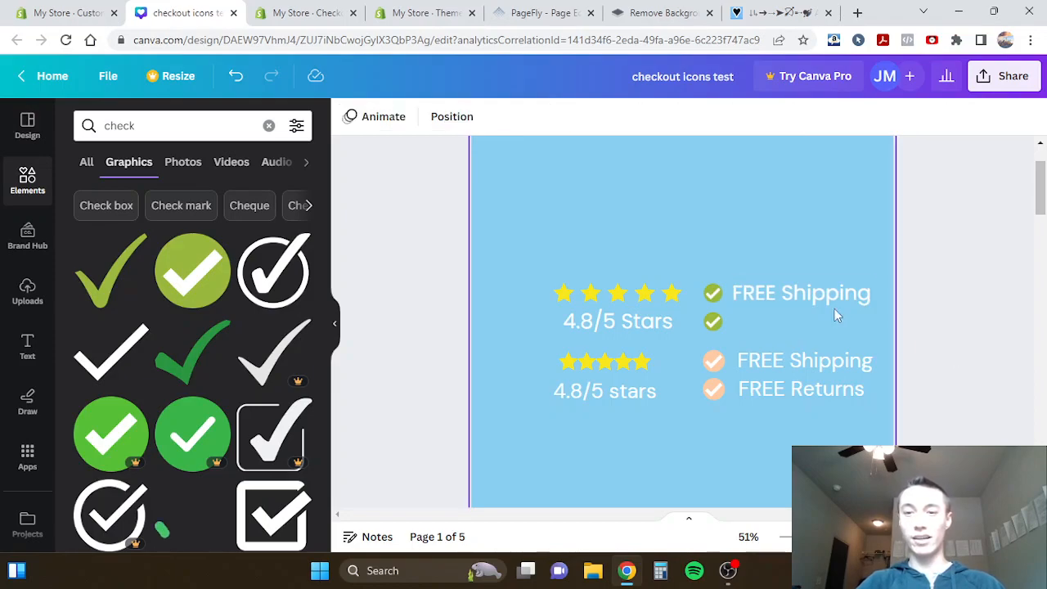
pyautogui.moveTo(815, 340); pyautogui.dragTo(768, 329)
pyautogui.click(767, 328)
pyautogui.hotkey('ctrl', 'a')
pyautogui.write('FREE Retu')
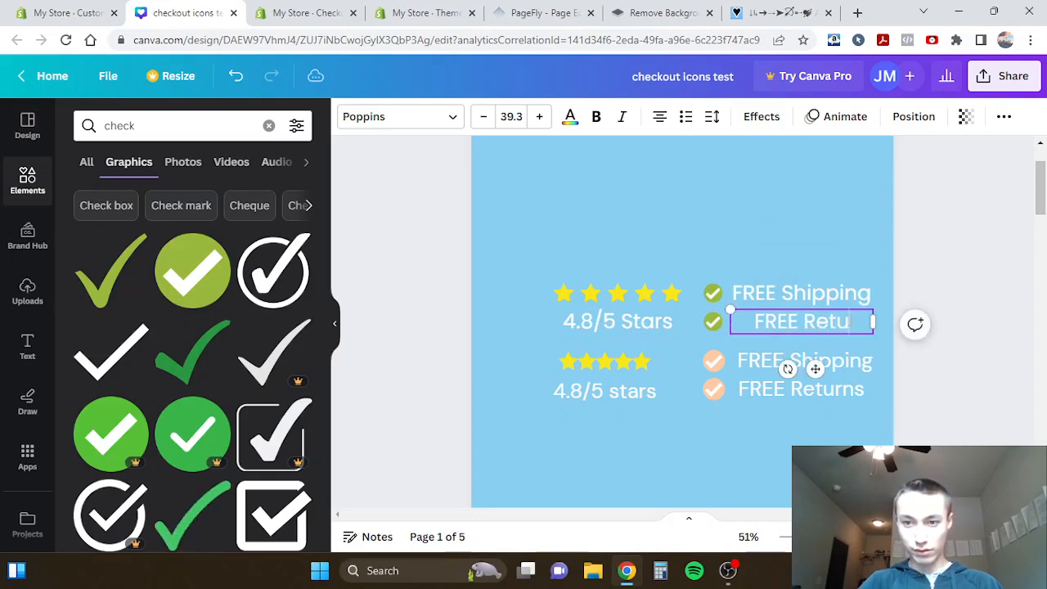
pyautogui.write('rns')
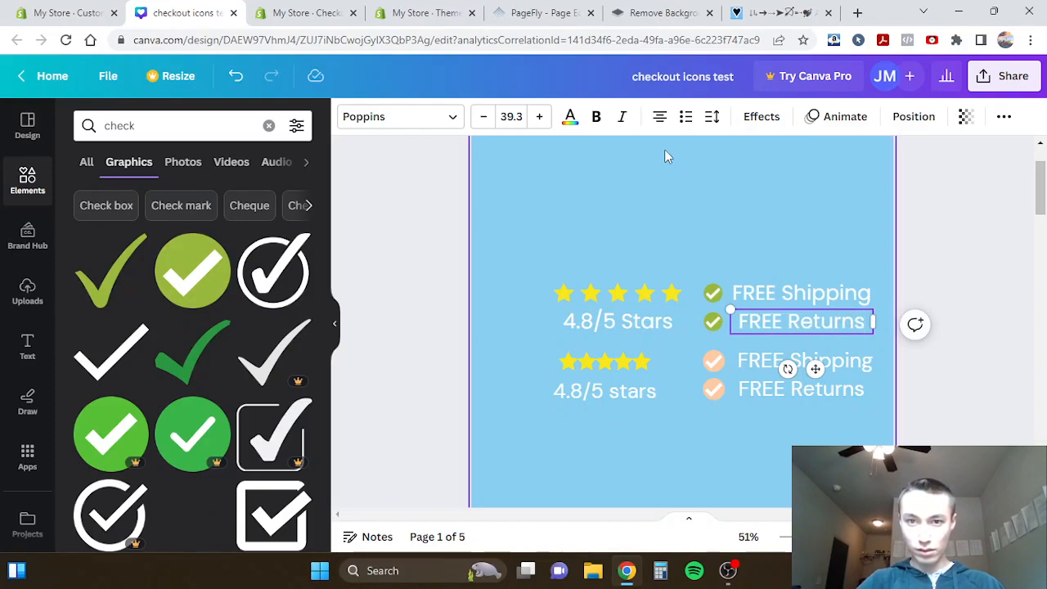
# - Left-align the new "FREE Returns" and "FREE Shipping" texts
pyautogui.press('Escape')
pyautogui.click(777, 287)
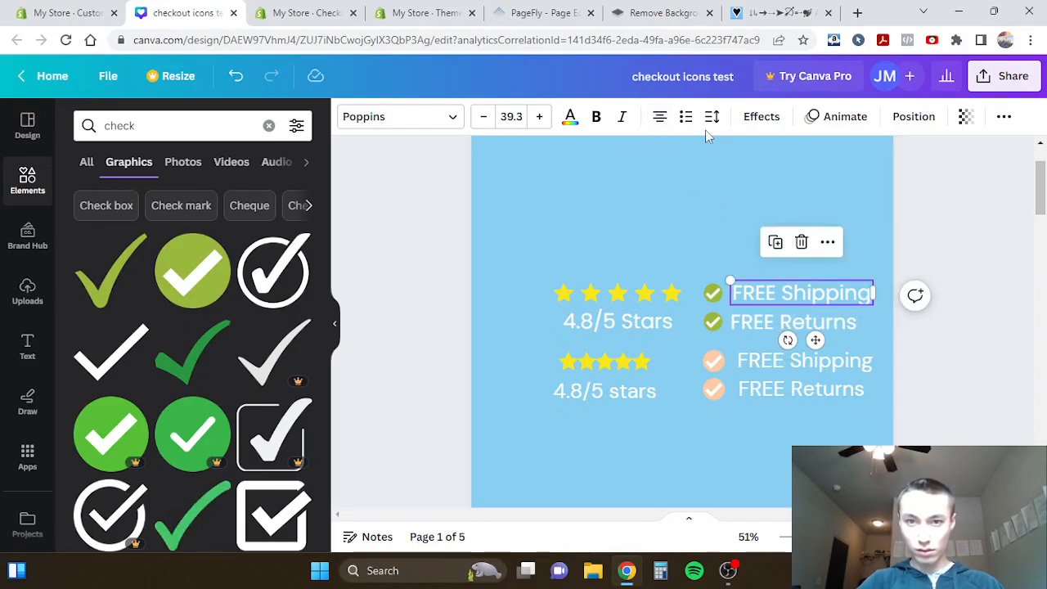
pyautogui.click(465, 382)
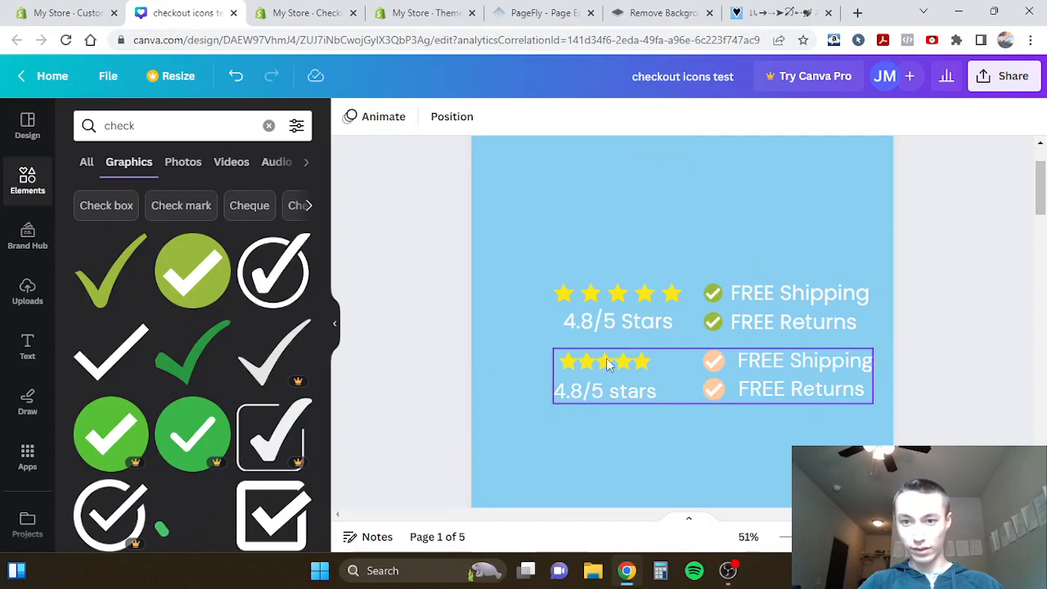
pyautogui.click(714, 294)
pyautogui.keyDown('shift'); pyautogui.click(736, 294); pyautogui.keyUp('shift')
pyautogui.keyDown('shift'); pyautogui.click(736, 323); pyautogui.keyUp('shift')
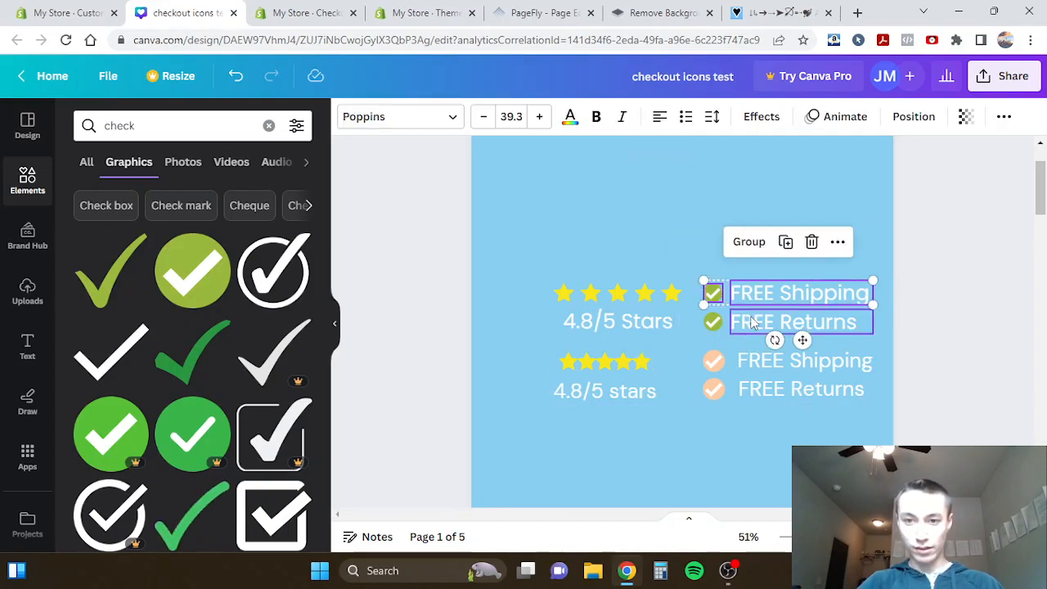
pyautogui.click(536, 306)
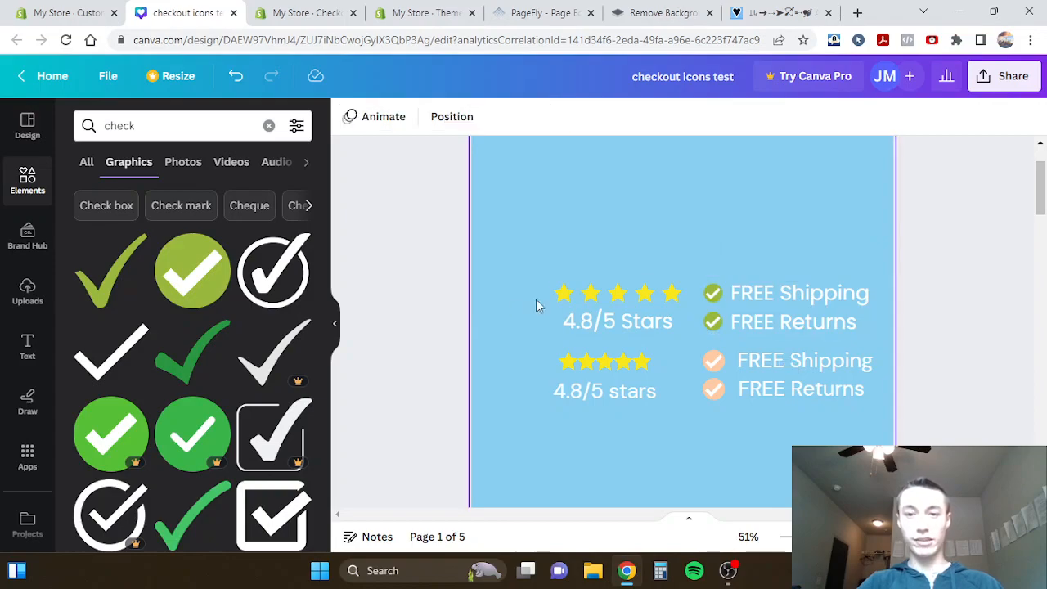
# - Group the new stars, "4.8/5 Stars" text, both green check marks, and the "FREE Shipping" and "FREE Returns" texts
pyautogui.click(711, 295)
pyautogui.keyDown('shift'); pyautogui.click(713, 321); pyautogui.keyUp('shift')
pyautogui.keyDown('shift'); pyautogui.click(746, 299); pyautogui.keyUp('shift')
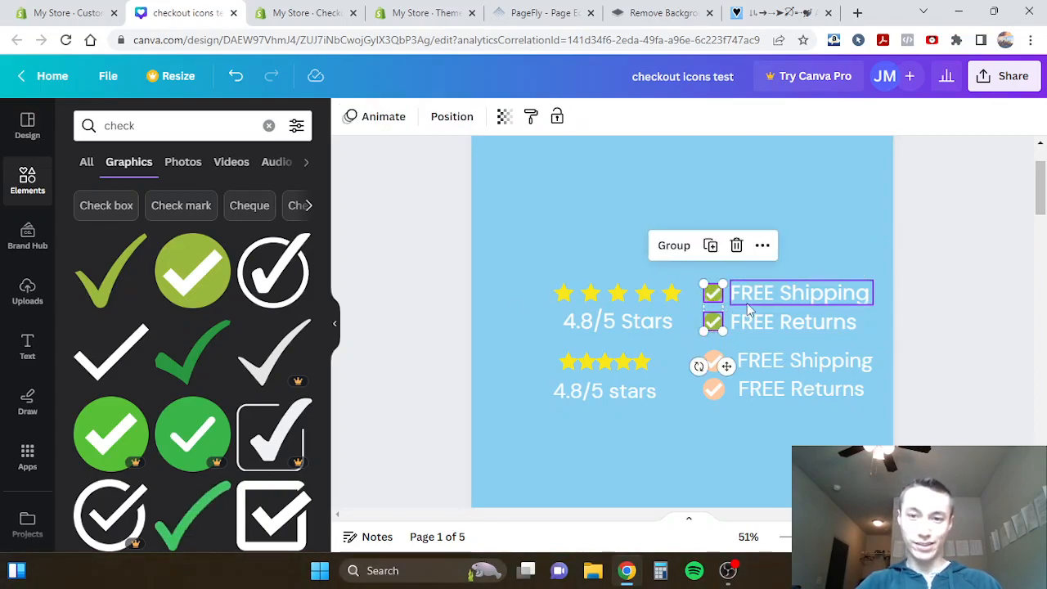
pyautogui.keyDown('shift'); pyautogui.click(748, 326); pyautogui.keyUp('shift')
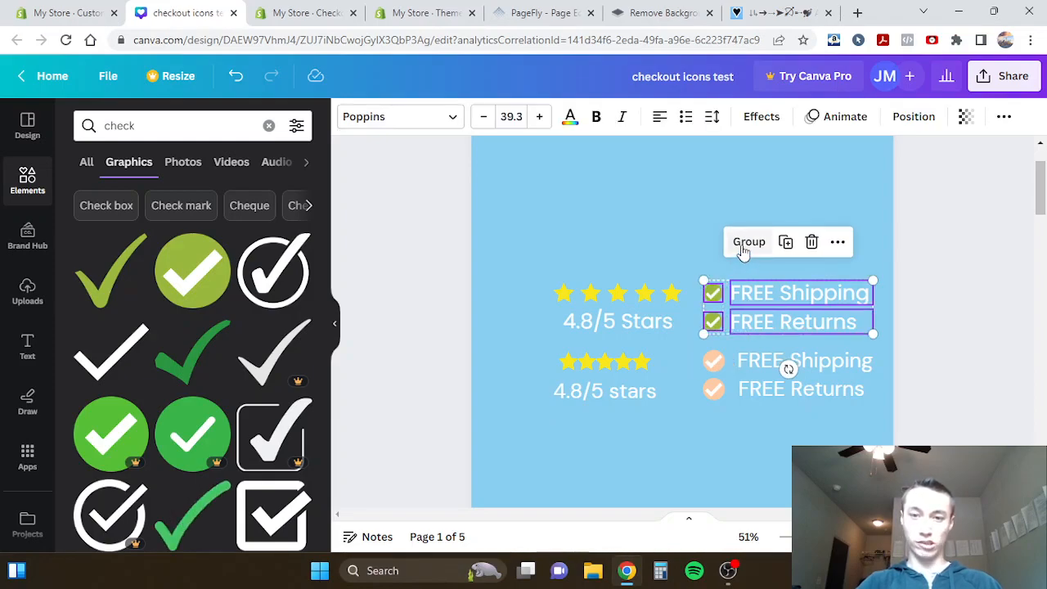
pyautogui.keyDown('shift'); pyautogui.click(632, 321); pyautogui.keyUp('shift')
pyautogui.keyDown('shift'); pyautogui.click(677, 297); pyautogui.keyUp('shift')
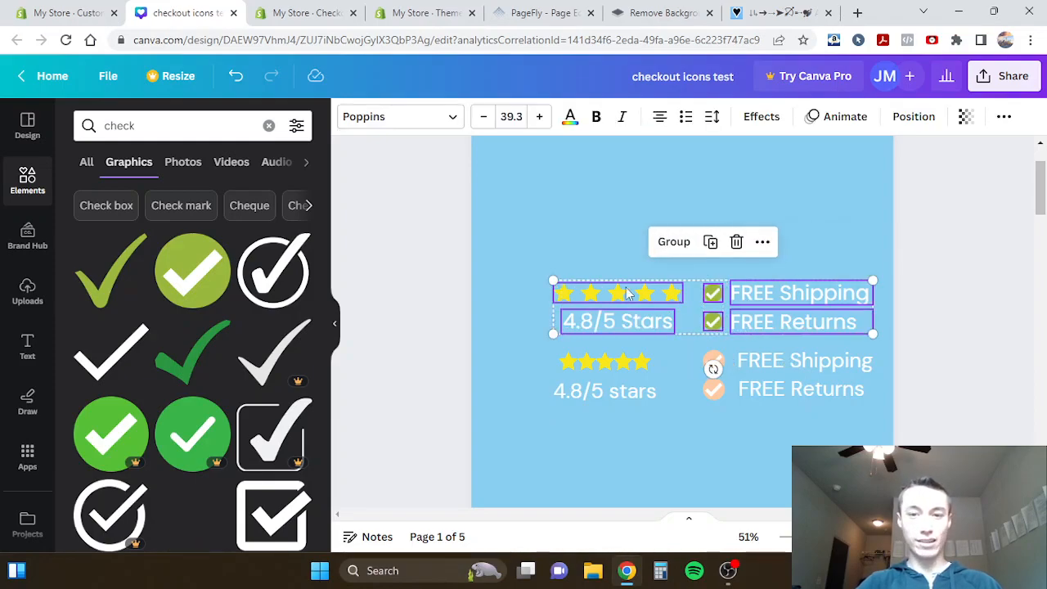
pyautogui.click(673, 242)
# - Position the new group at the page's vertical center, directly above the reference group and aligned with its sides
pyautogui.moveTo(667, 304); pyautogui.dragTo(666, 252)
pyautogui.scroll(1, 664, 259)
pyautogui.scroll(-2, 664, 258)
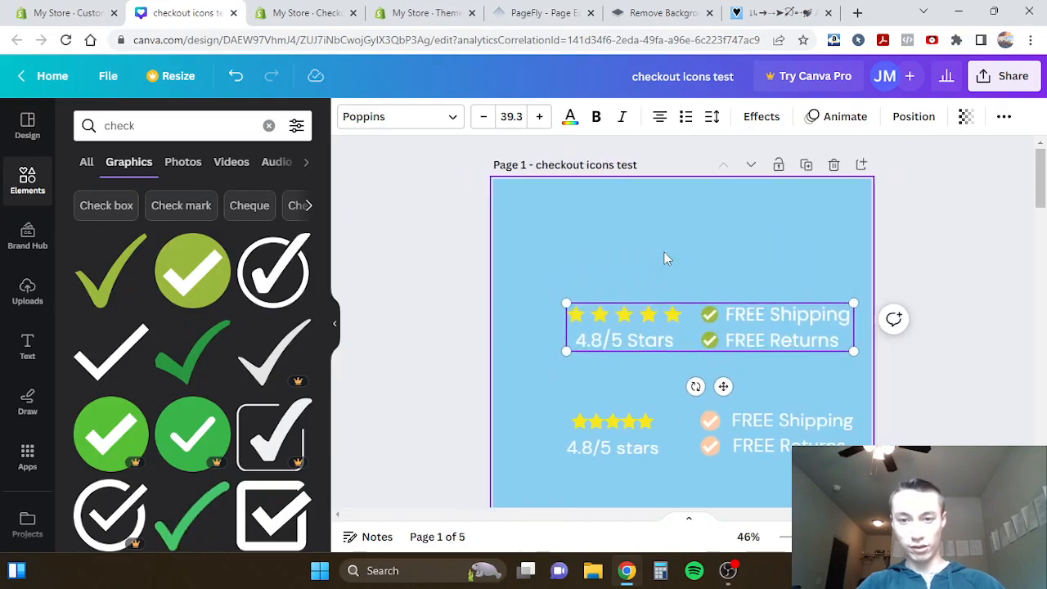
pyautogui.moveTo(663, 327); pyautogui.dragTo(604, 375)
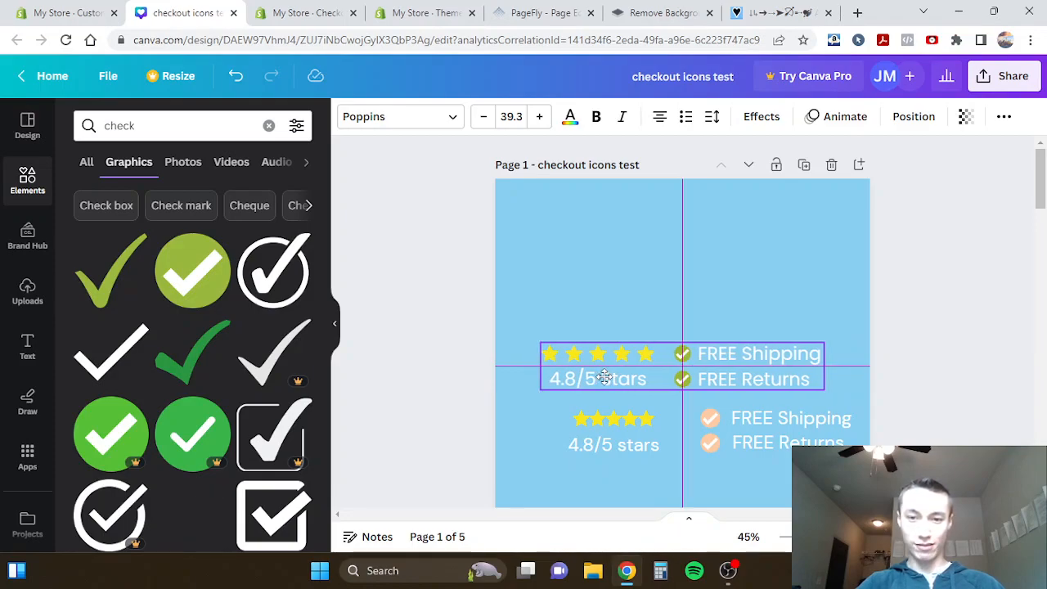
pyautogui.moveTo(606, 376); pyautogui.dragTo(632, 377)
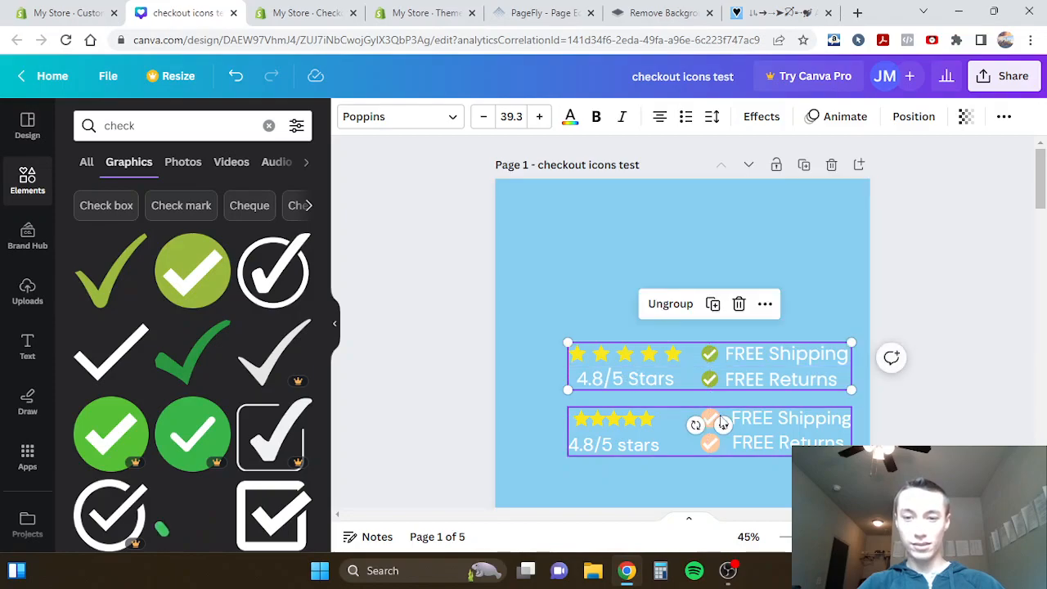
# - Delete the reference group with the peach check marks and shift the new group slightly toward the page's center
pyautogui.click(728, 423)
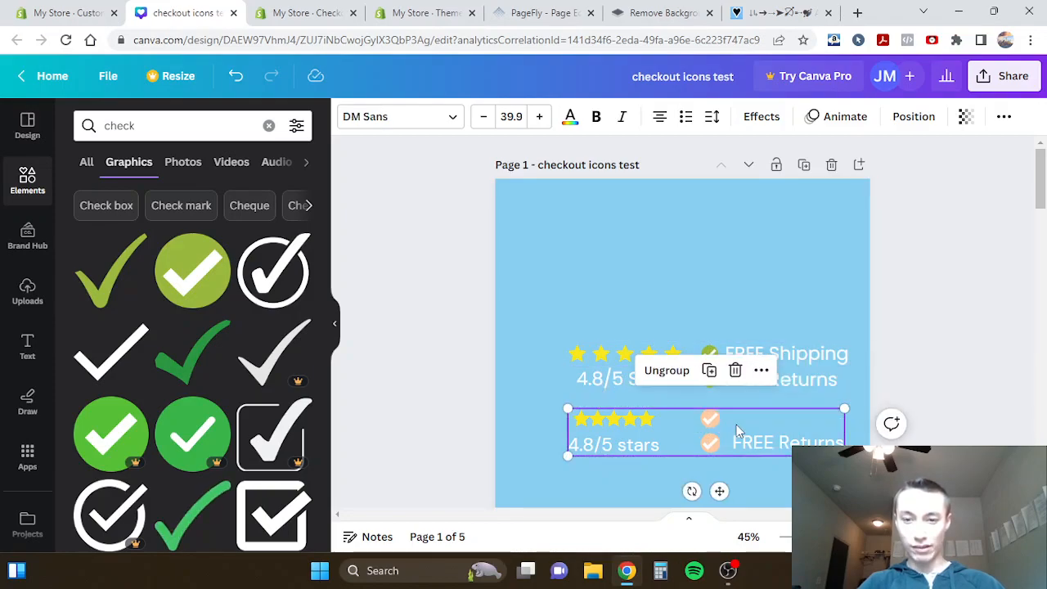
pyautogui.press('Delete')
pyautogui.click(755, 388)
pyautogui.moveTo(756, 390)
pyautogui.mouseDown()
pyautogui.moveTo(774, 388)
pyautogui.moveTo(752, 394)
pyautogui.mouseUp()
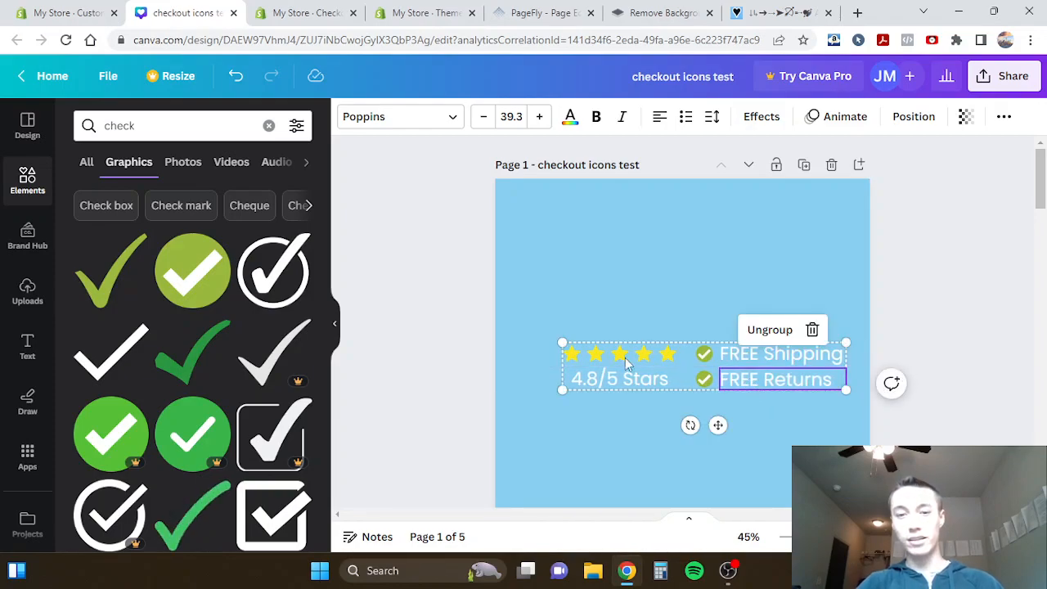
pyautogui.click(452, 370)
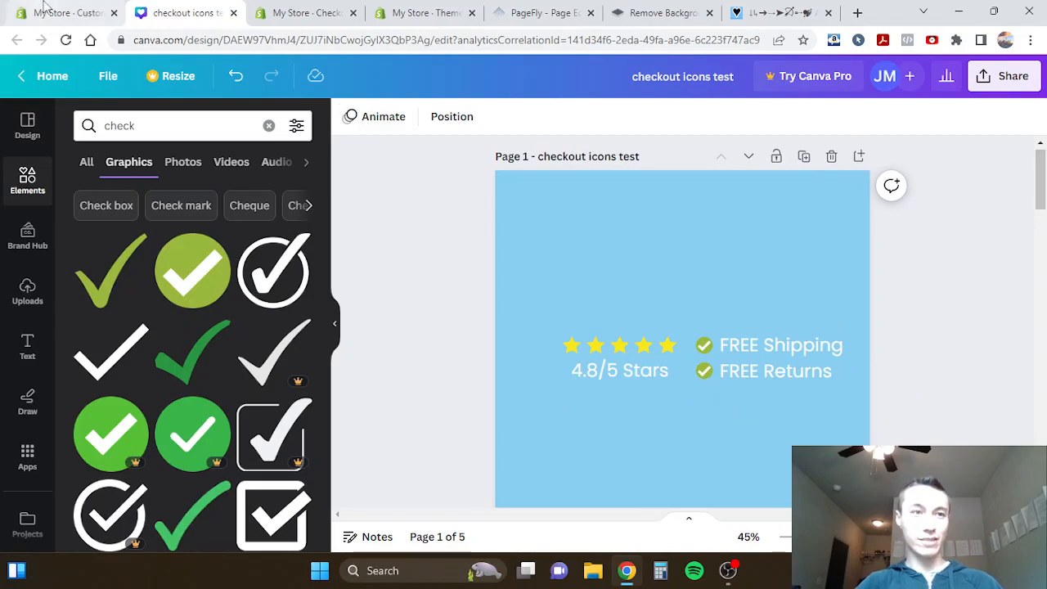
# - Switch to the Shopify theme editor and review the banner in the checkout page preview
pyautogui.click(65, 12)
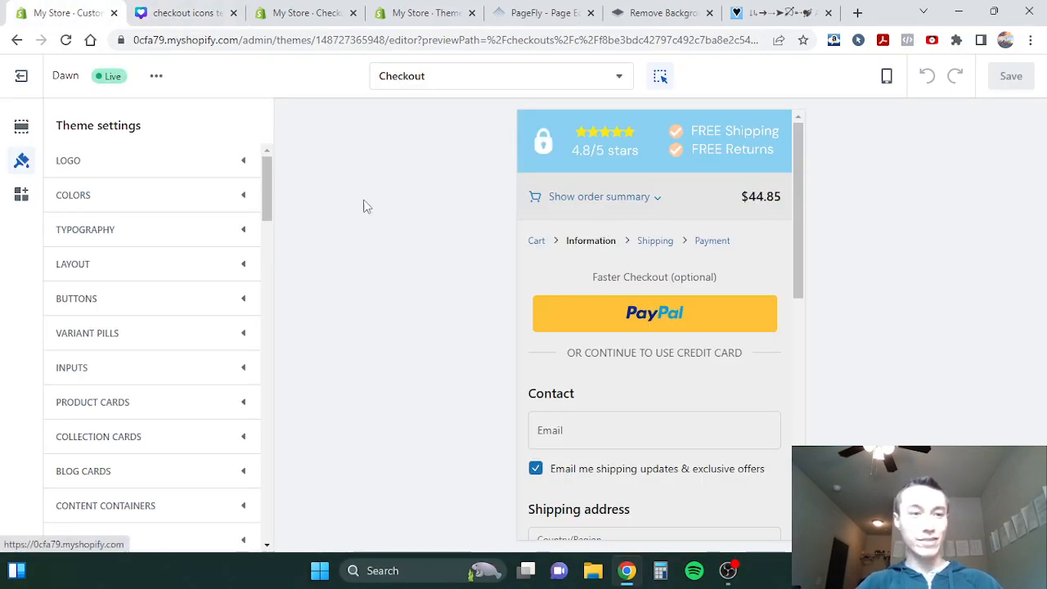
pyautogui.scroll(-3, 147, 369)
pyautogui.scroll(3, 135, 256)
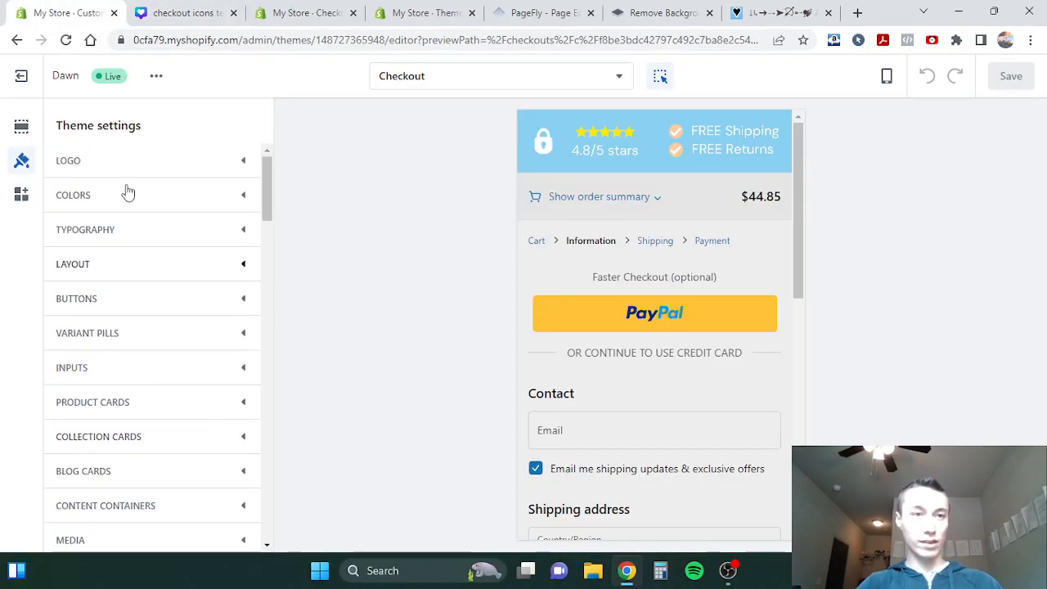
# - Exit the theme editor to the store's Themes page, collapse the trial notice, and bring the current Dawn theme into view
pyautogui.click(16, 75)
pyautogui.scroll(-2, 579, 364)
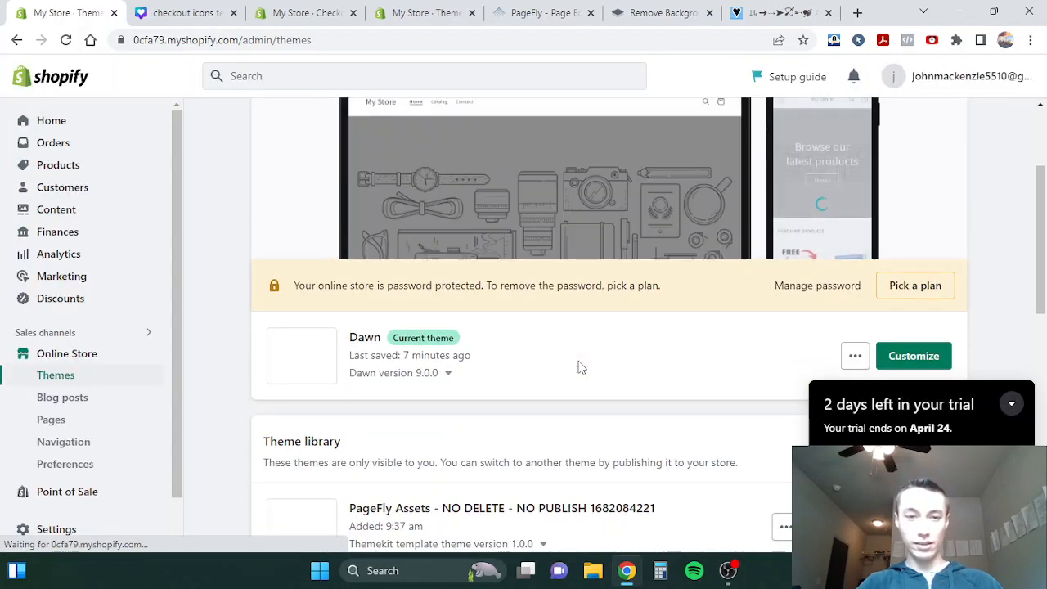
pyautogui.click(1028, 407)
pyautogui.scroll(2, 573, 343)
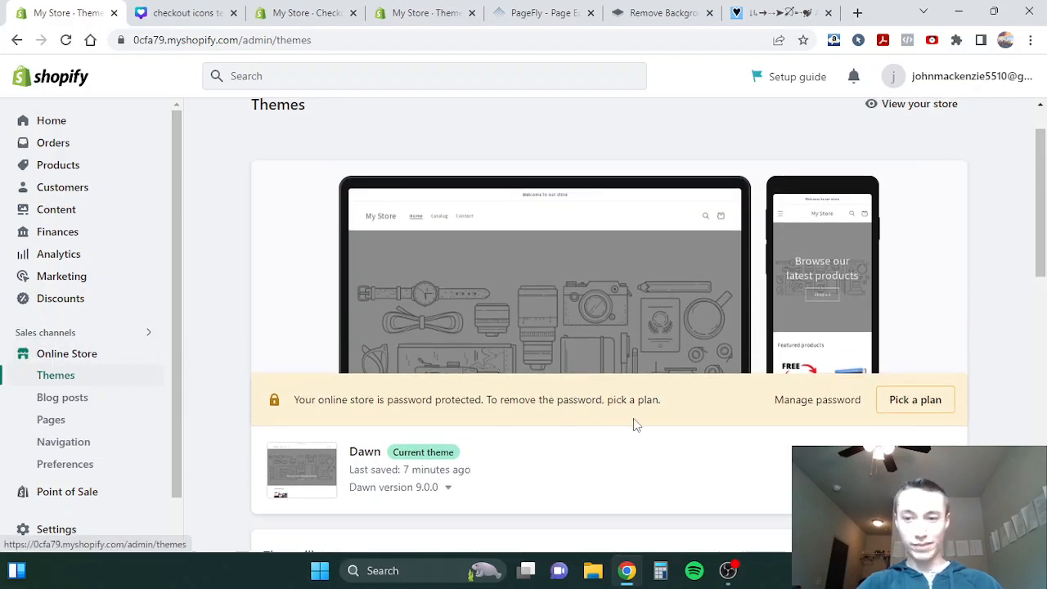
pyautogui.scroll(-1, 637, 424)
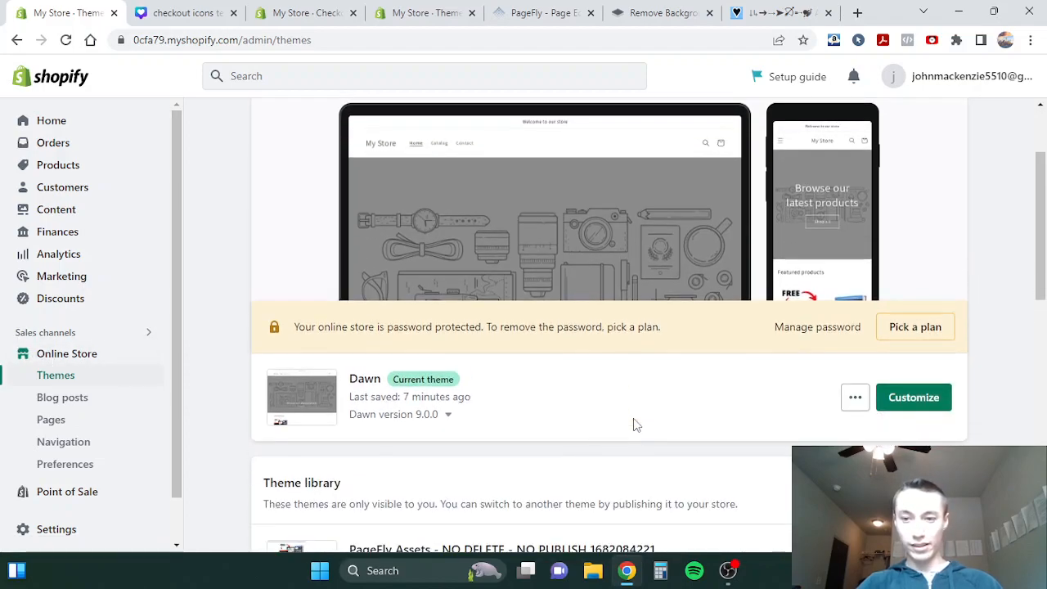
# - Open the current Dawn theme for customization and bring up its Checkout page
pyautogui.click(908, 398)
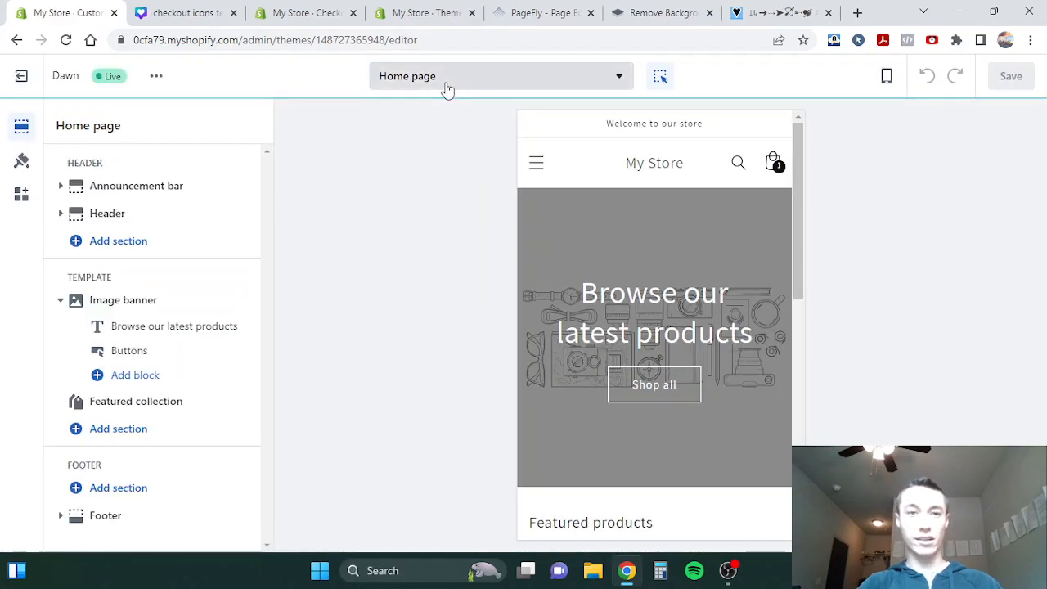
pyautogui.click(446, 82)
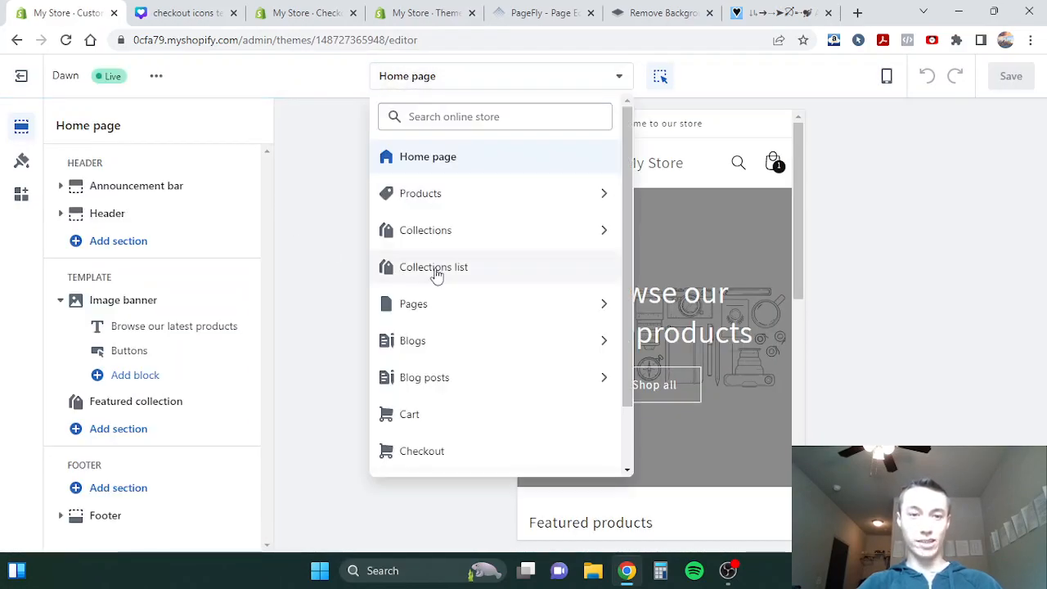
pyautogui.scroll(-1, 434, 276)
pyautogui.click(412, 377)
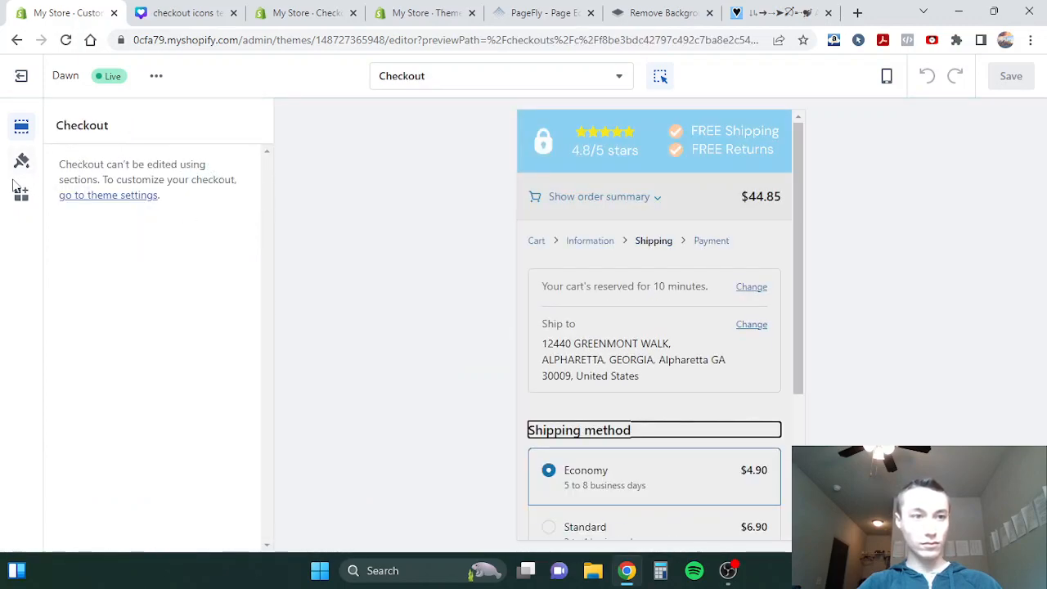
# - Open the theme settings from the Checkout page and expand the checkout branding options
pyautogui.click(117, 197)
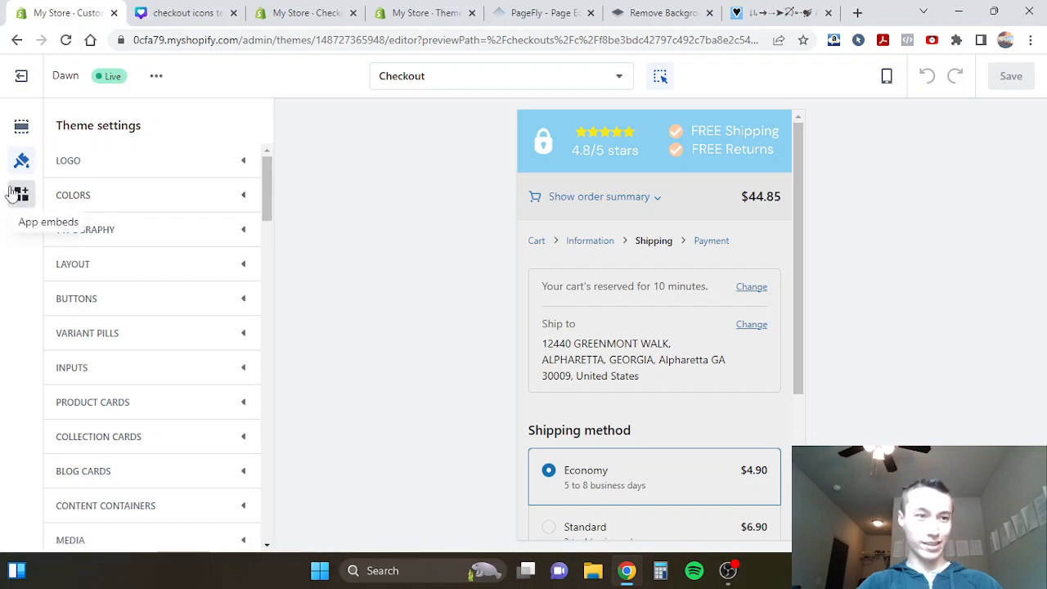
pyautogui.scroll(-5, 140, 280)
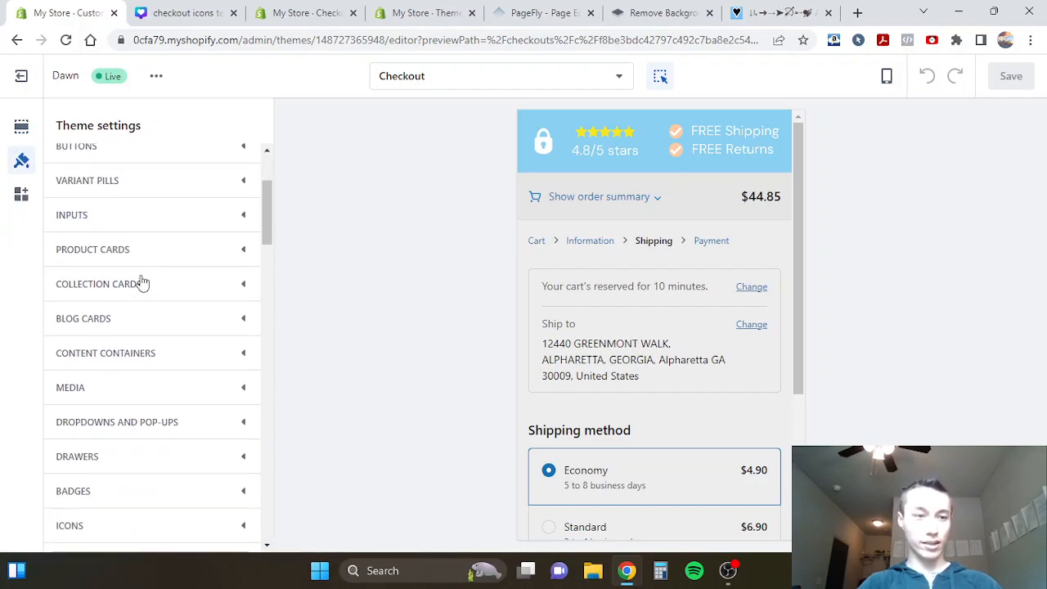
pyautogui.scroll(-2, 139, 280)
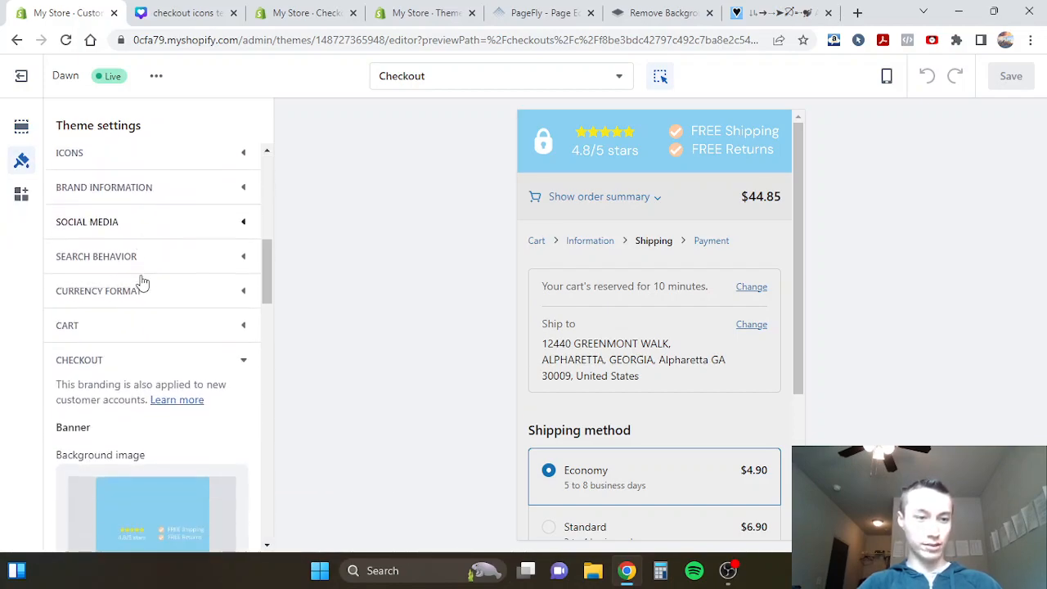
pyautogui.click(91, 349)
pyautogui.click(87, 465)
pyautogui.scroll(-6, 87, 454)
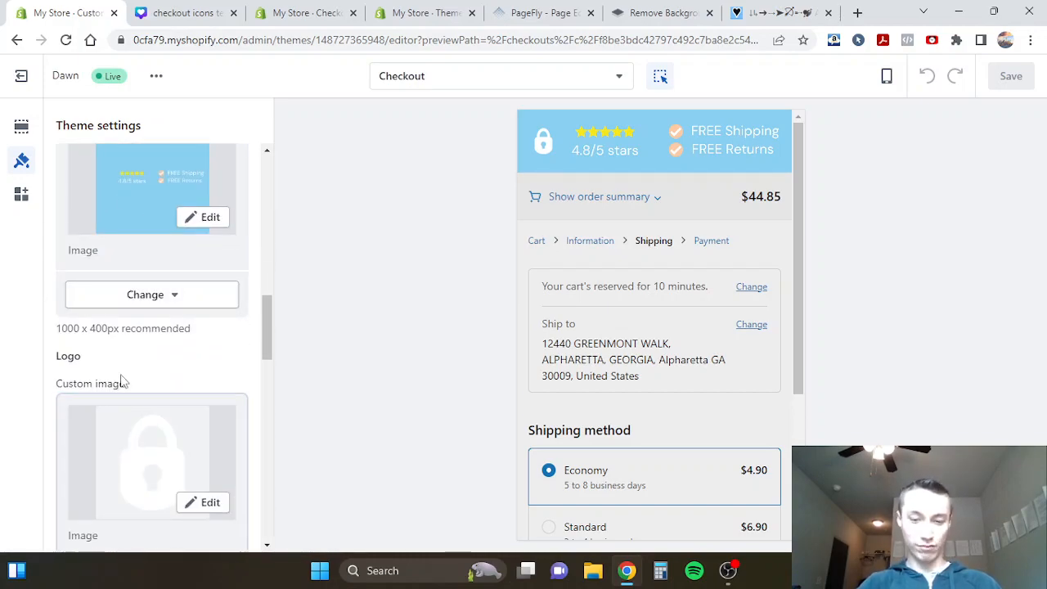
# - Remove the lock image from the checkout's custom logo setting
pyautogui.scroll(-2, 122, 378)
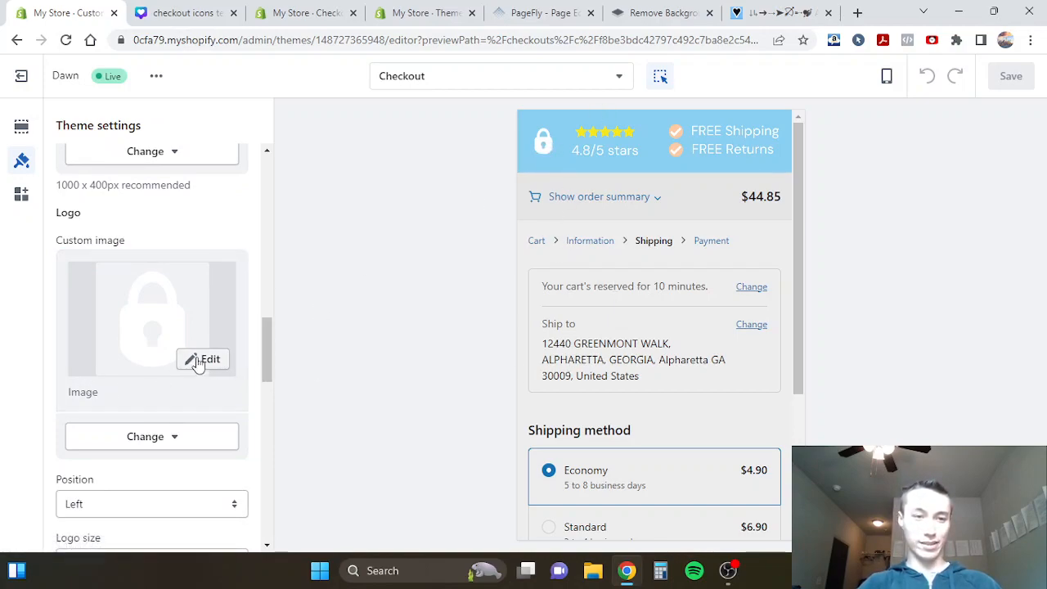
pyautogui.click(152, 437)
pyautogui.click(126, 398)
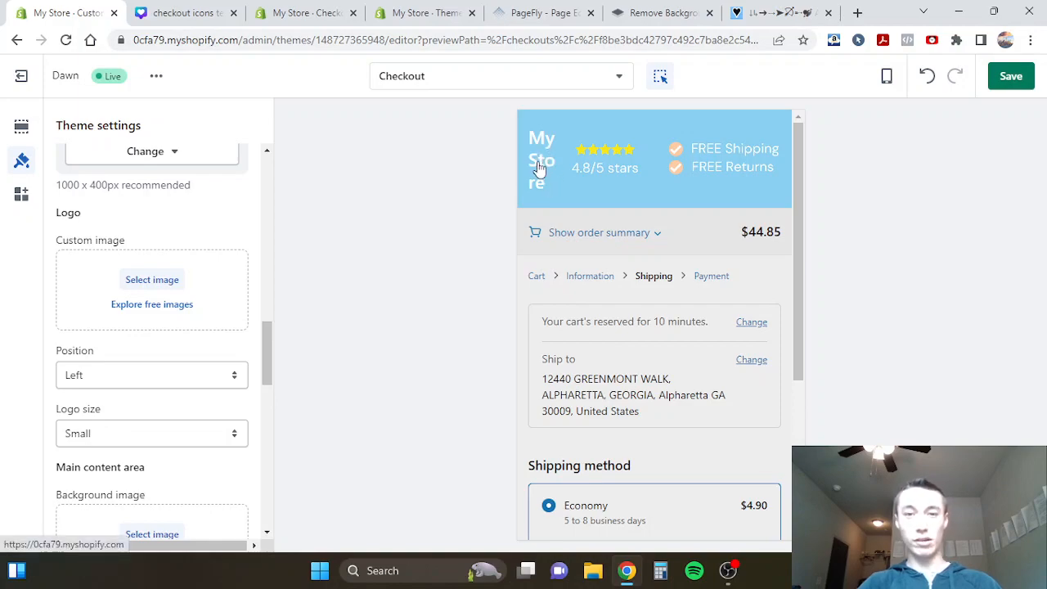
# - Switch to the Canva design checkout icons test and add a new blank page directly after page 1
pyautogui.click(173, 13)
pyautogui.scroll(-5, 498, 333)
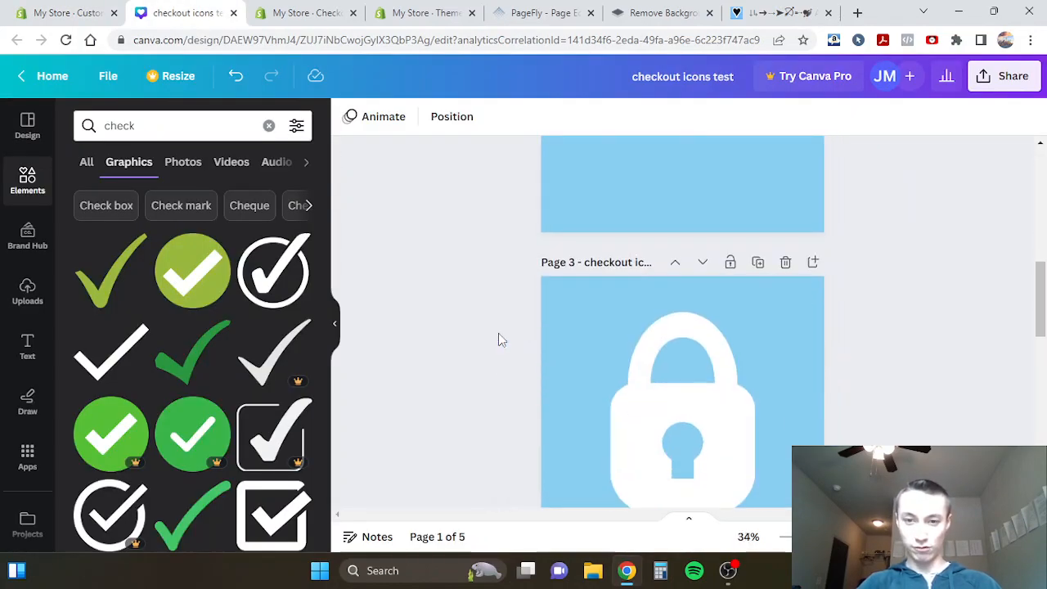
pyautogui.scroll(-2, 498, 333)
pyautogui.click(643, 287)
pyautogui.scroll(5, 486, 257)
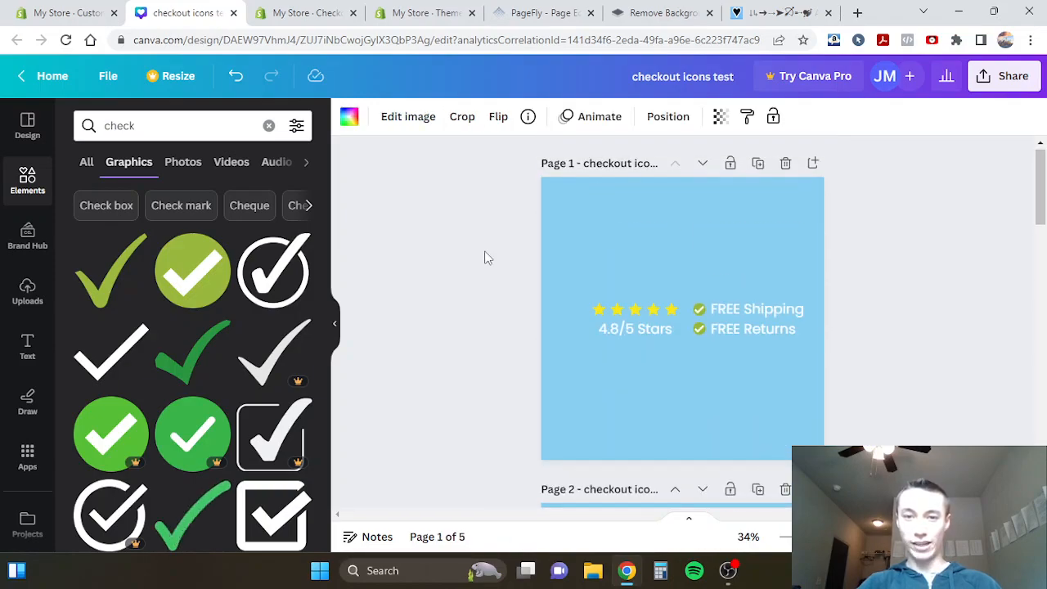
pyautogui.click(816, 163)
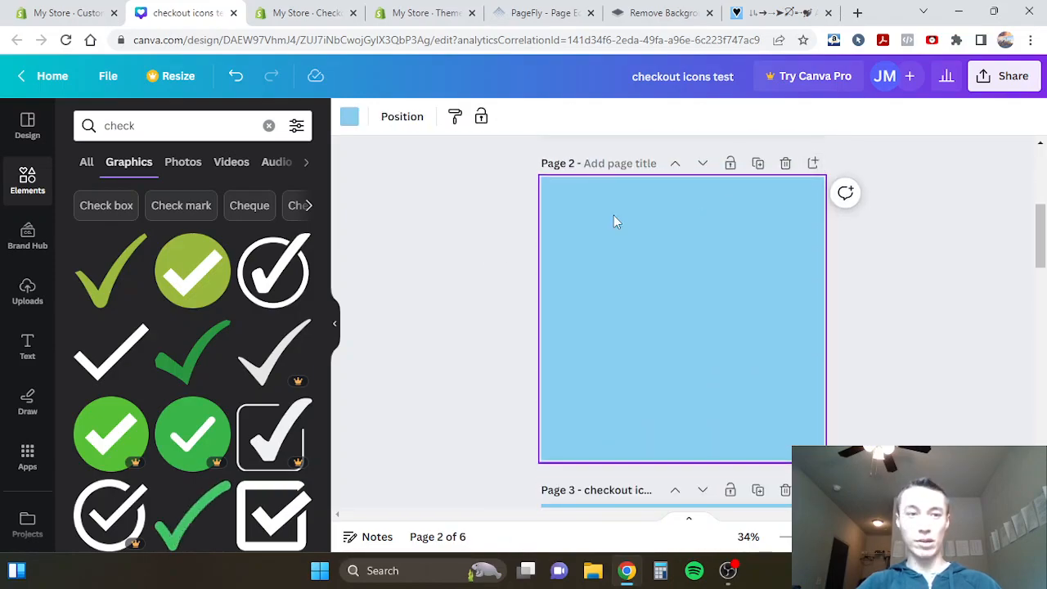
# - Search the graphics for "lock", add the solid padlock with a keyhole to the new page, and color it white
pyautogui.doubleClick(139, 125)
pyautogui.write('lock')
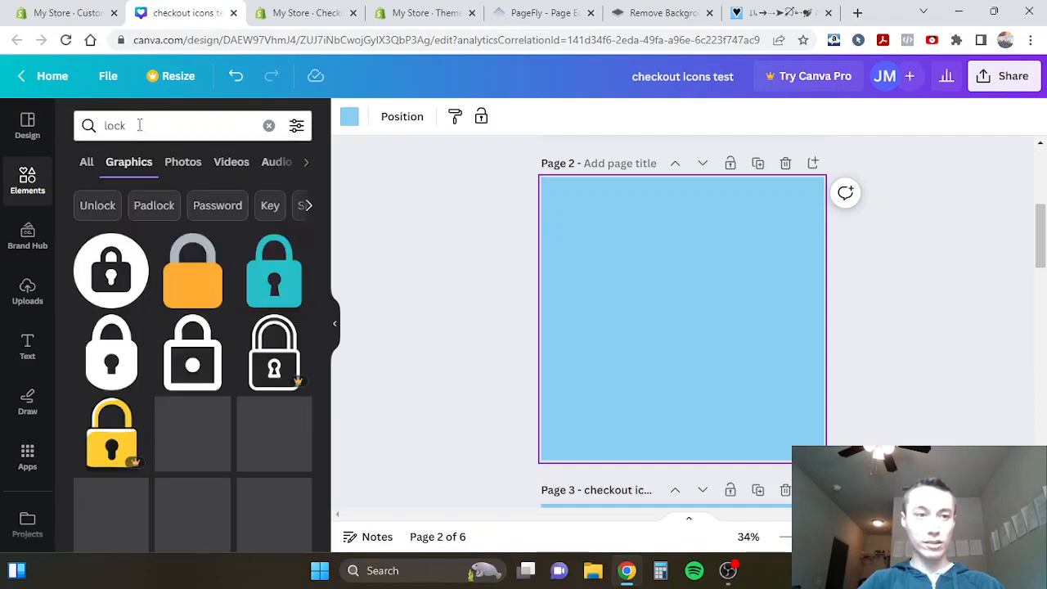
pyautogui.click(97, 352)
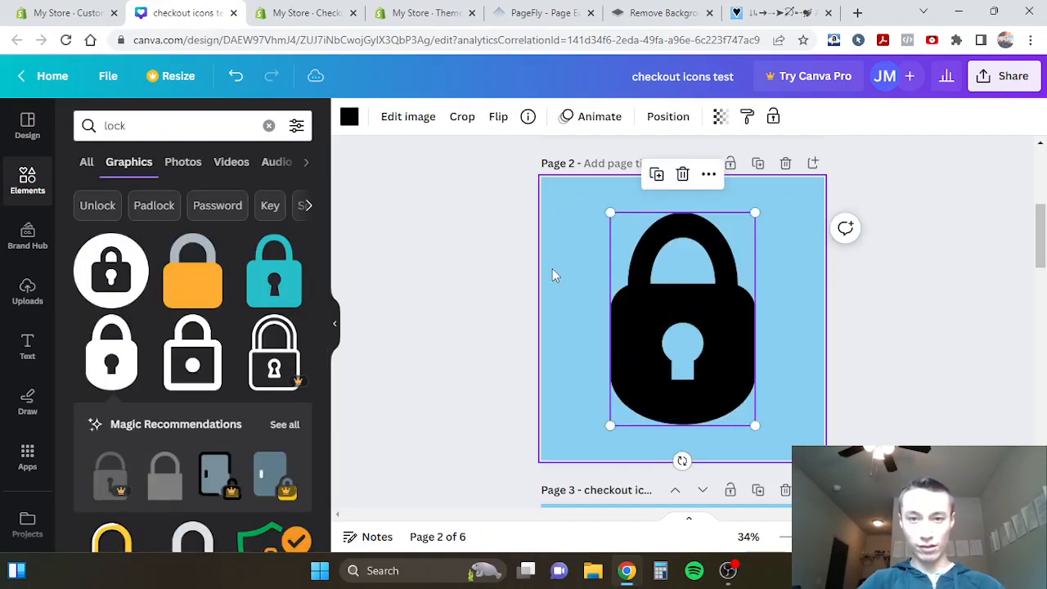
pyautogui.click(349, 117)
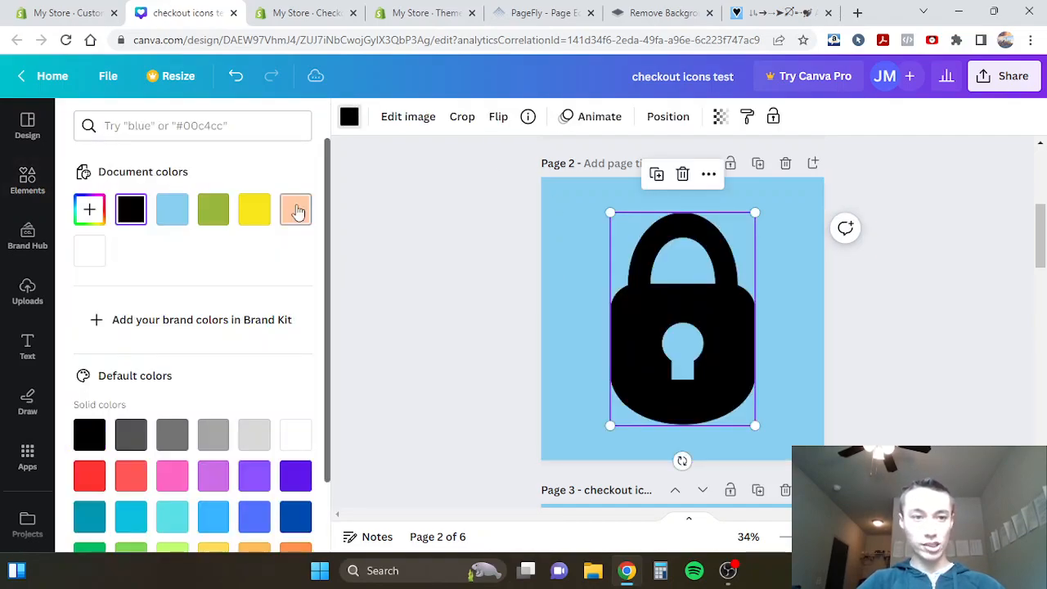
pyautogui.click(97, 256)
# - Title the new padlock page "checkout lock"
pyautogui.click(431, 310)
pyautogui.click(663, 303)
pyautogui.moveTo(664, 304); pyautogui.dragTo(662, 299)
pyautogui.scroll(3, 457, 239)
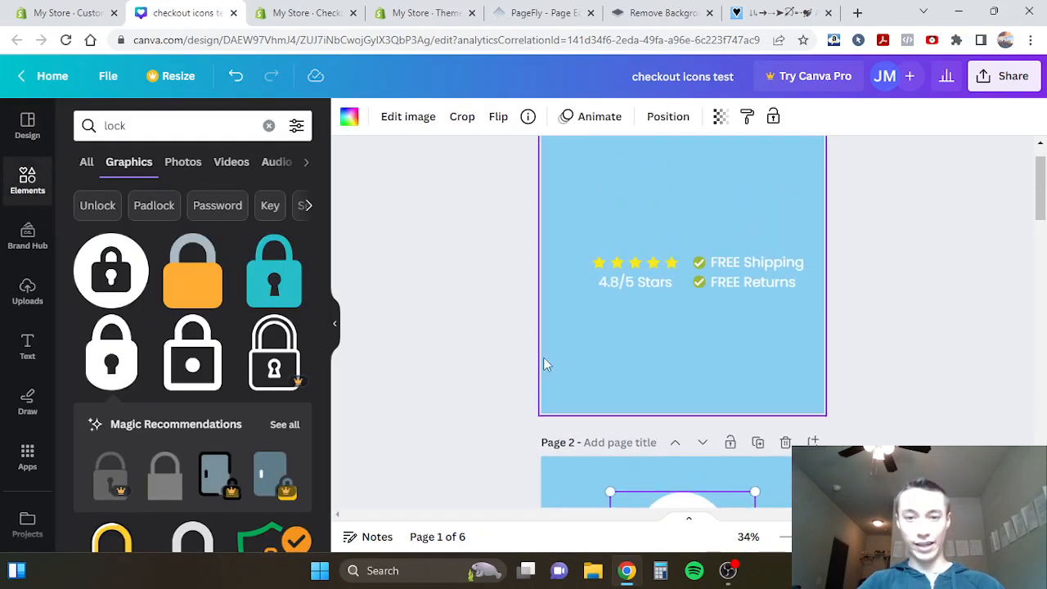
pyautogui.click(563, 487)
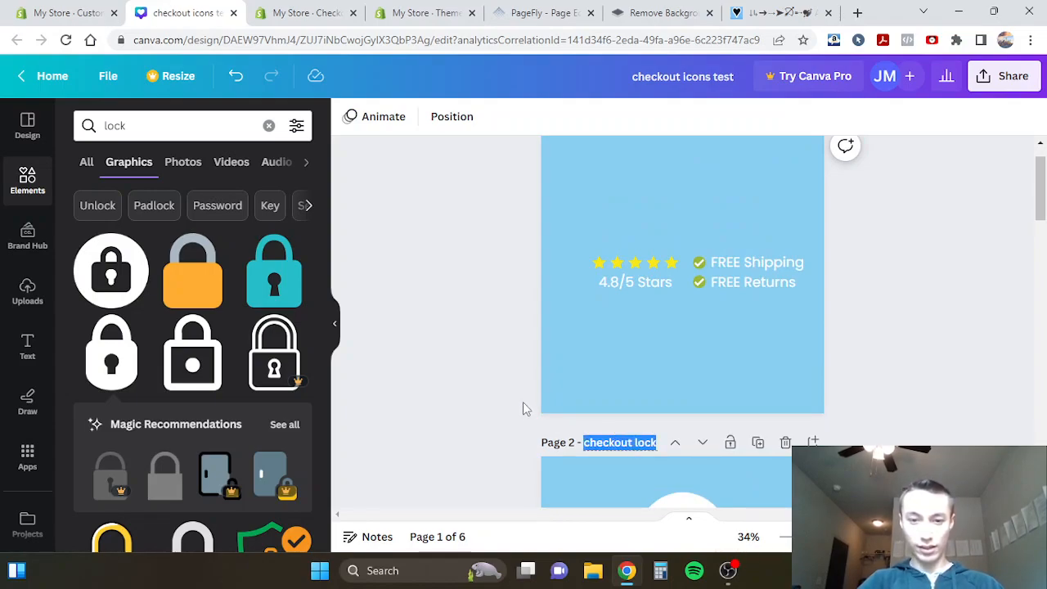
pyautogui.scroll(1, 527, 411)
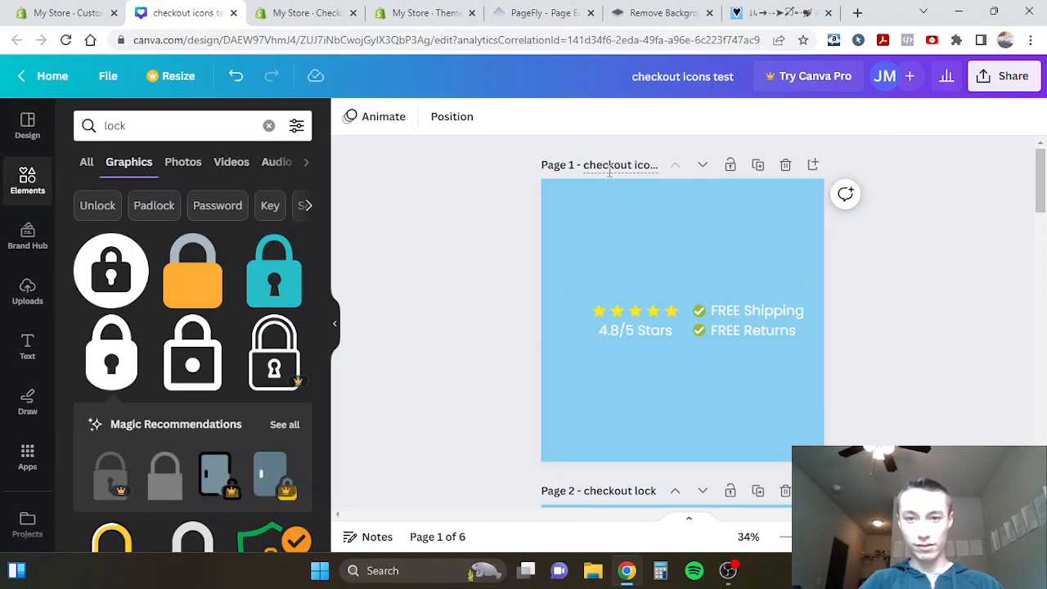
# - Download only page 1, checkout icons 2, and page 2, checkout lock, as PNG images
pyautogui.scroll(-4, 539, 321)
pyautogui.scroll(3, 539, 321)
pyautogui.click(653, 274)
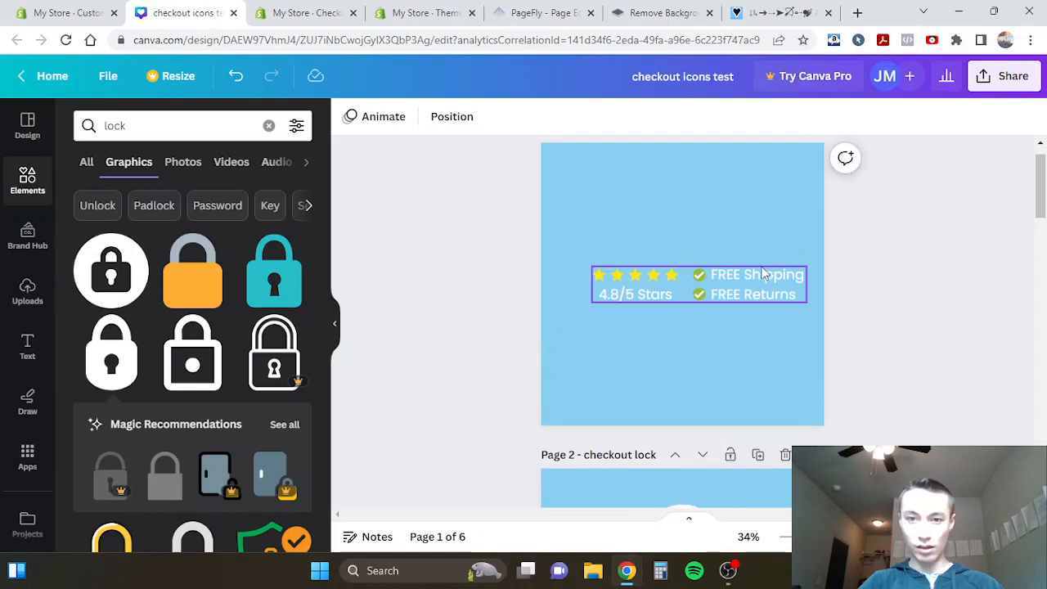
pyautogui.scroll(-1, 654, 256)
pyautogui.click(1010, 82)
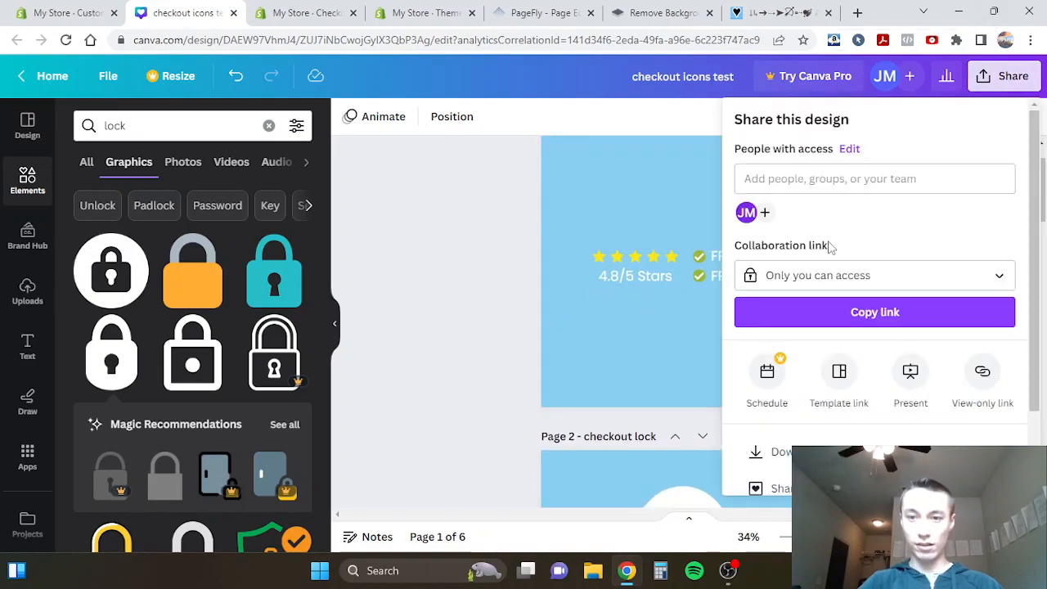
pyautogui.click(777, 450)
pyautogui.click(790, 357)
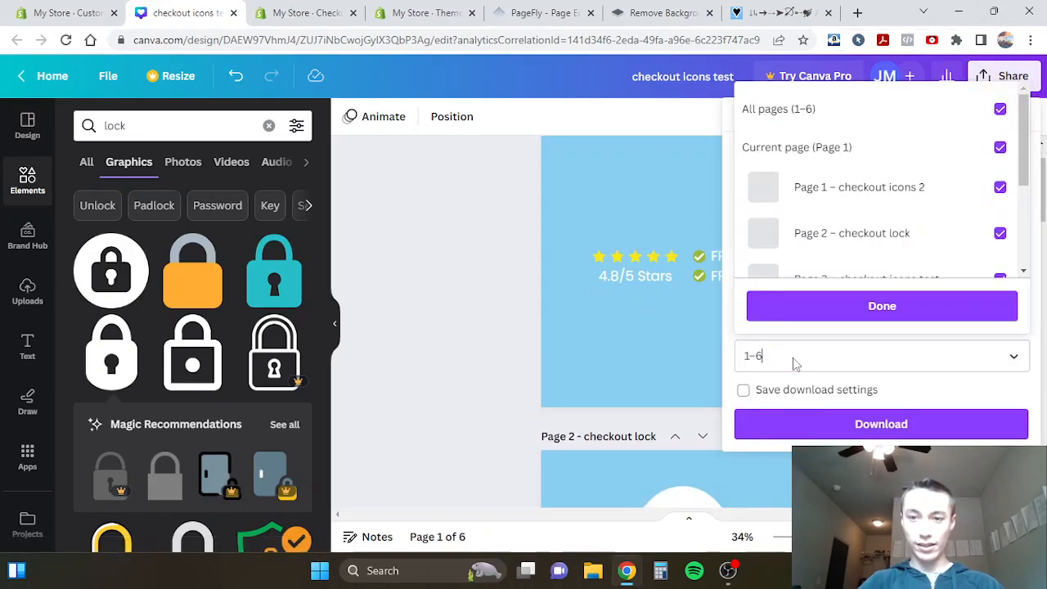
pyautogui.click(830, 109)
pyautogui.click(856, 194)
pyautogui.click(809, 236)
pyautogui.click(818, 305)
pyautogui.click(821, 423)
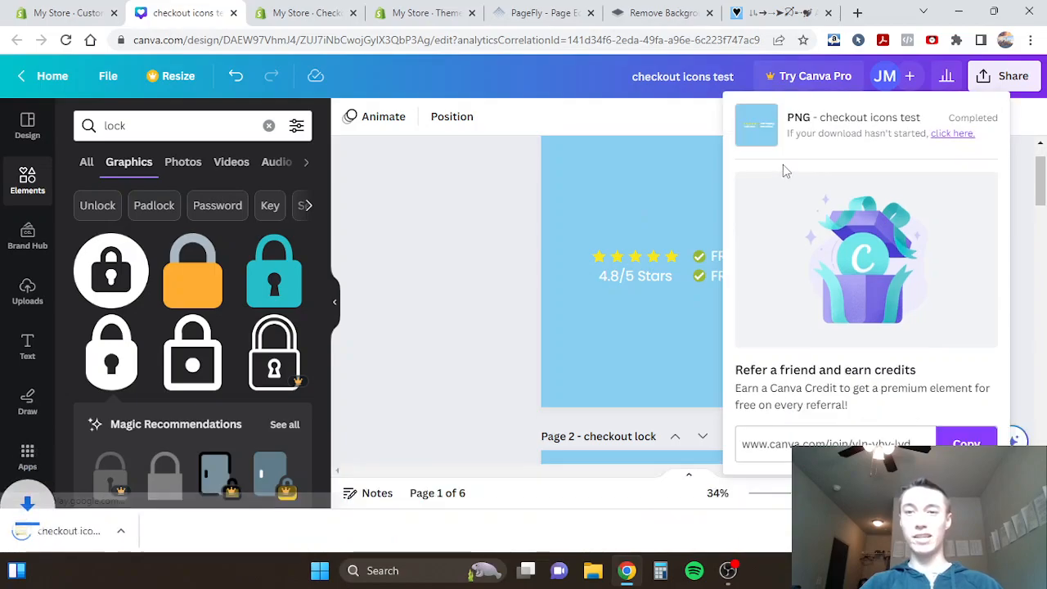
# - Open the TinyPNG website in a new browser tab
pyautogui.click(655, 12)
pyautogui.click(550, 9)
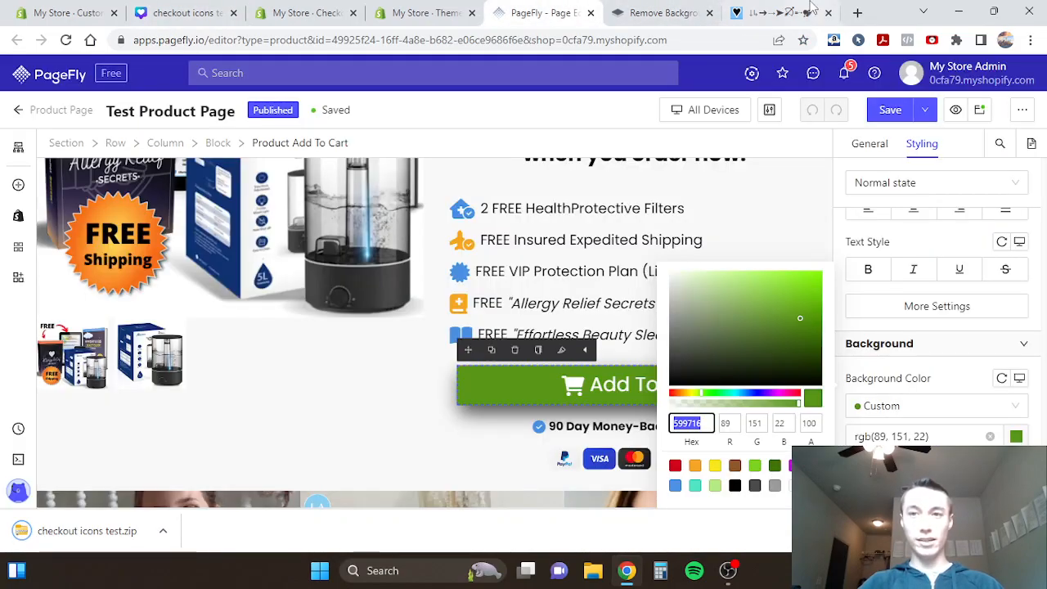
pyautogui.click(856, 13)
pyautogui.write('t')
pyautogui.press('Return')
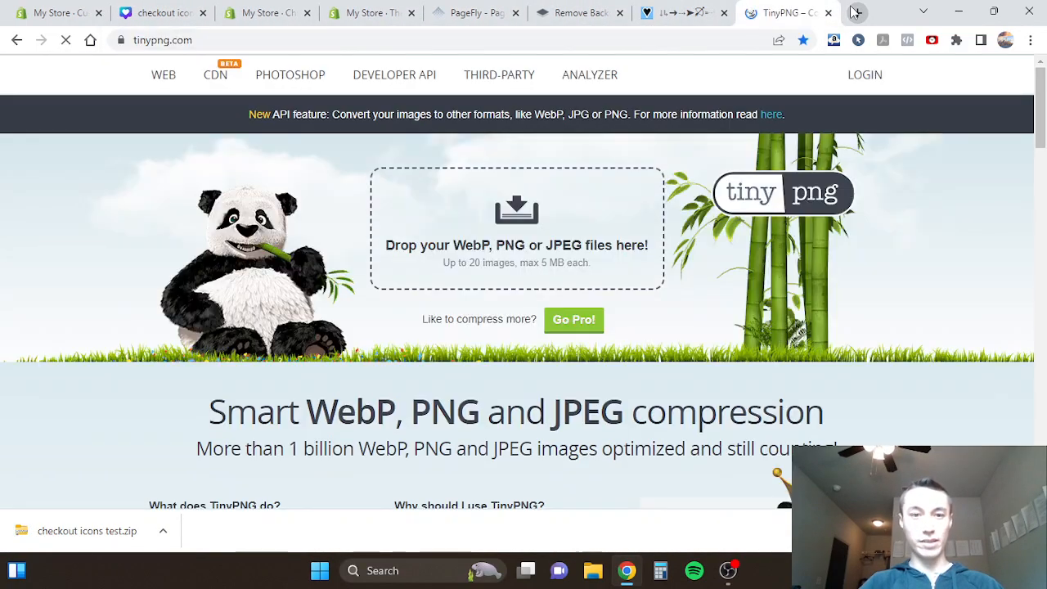
# - Open the downloaded checkout icons test archive and copy both of its PNG files into the Downloads folder
pyautogui.click(102, 521)
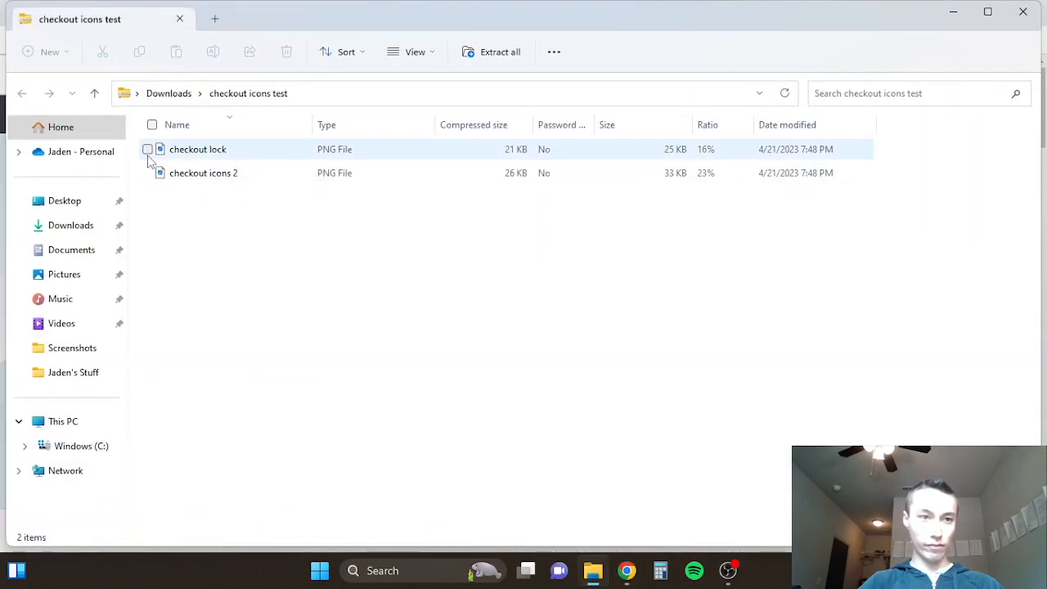
pyautogui.click(151, 125)
pyautogui.click(145, 56)
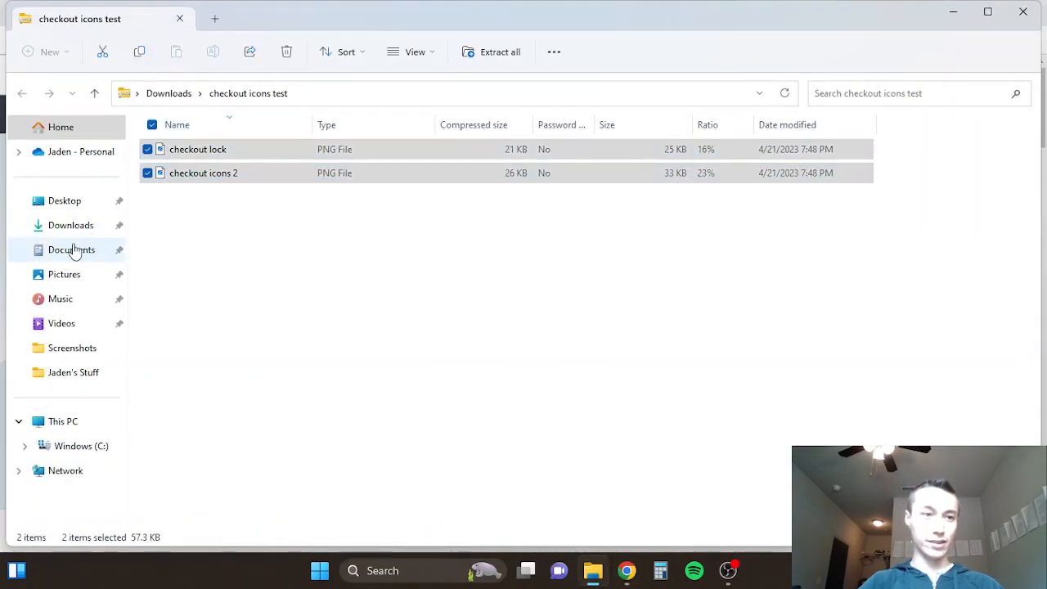
pyautogui.click(72, 248)
pyautogui.click(61, 233)
pyautogui.click(176, 51)
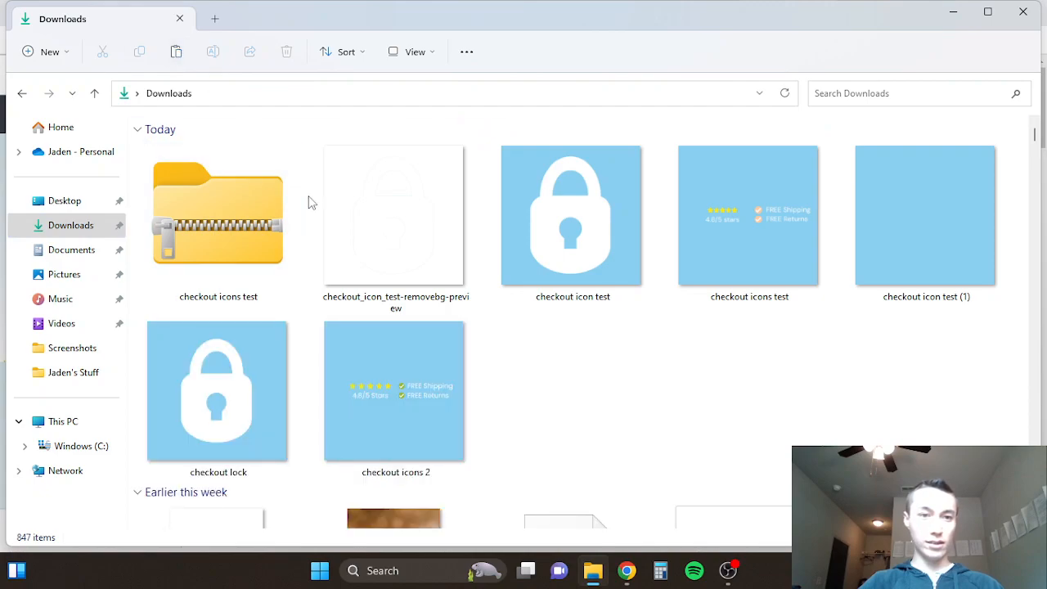
# - Return to TinyPNG and upload checkout icons 2 and checkout lock from Downloads for compression
pyautogui.hotkey('alt', 'Tab')
pyautogui.click(551, 215)
pyautogui.click(175, 148)
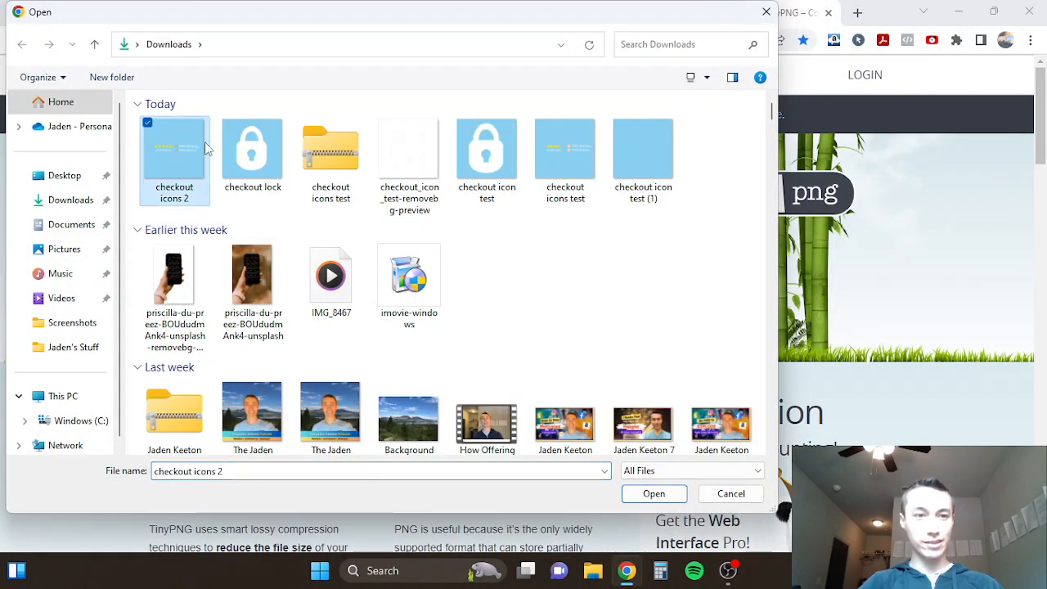
pyautogui.click(226, 123)
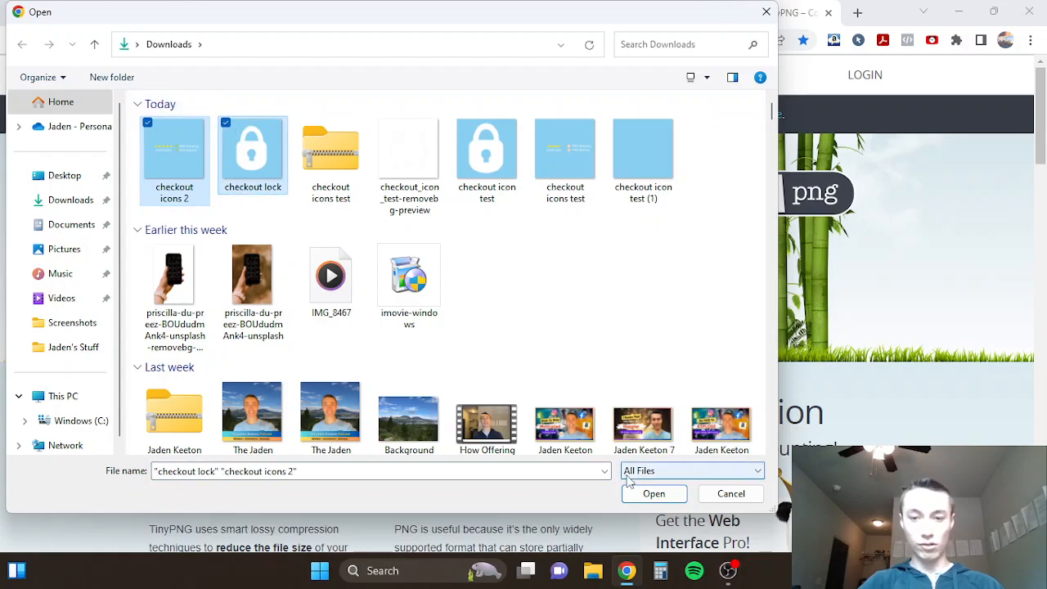
pyautogui.click(654, 493)
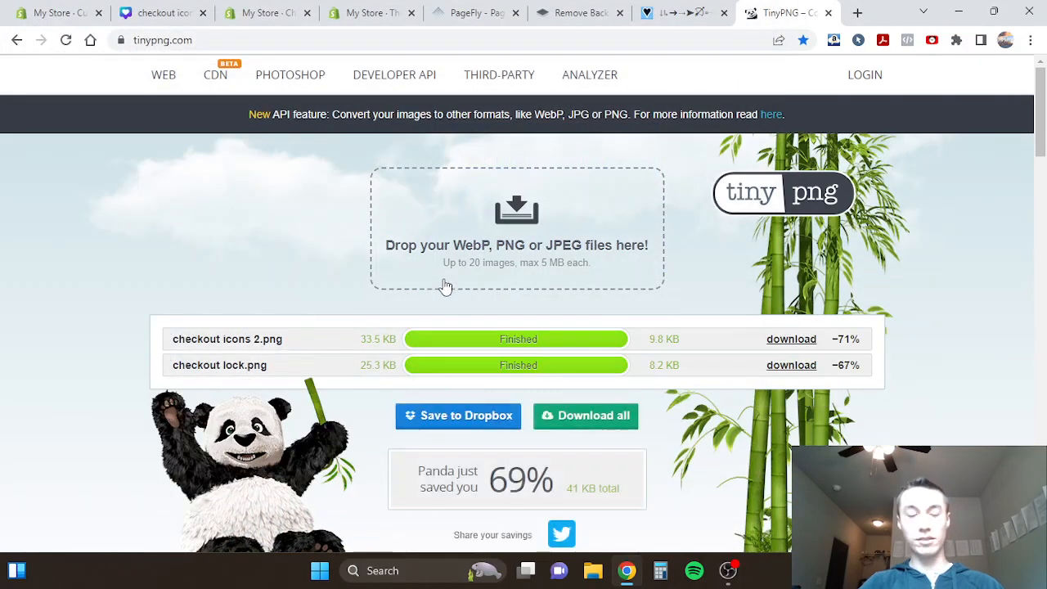
# - Download the compressed versions of both checkout images and close TinyPNG
pyautogui.click(781, 340)
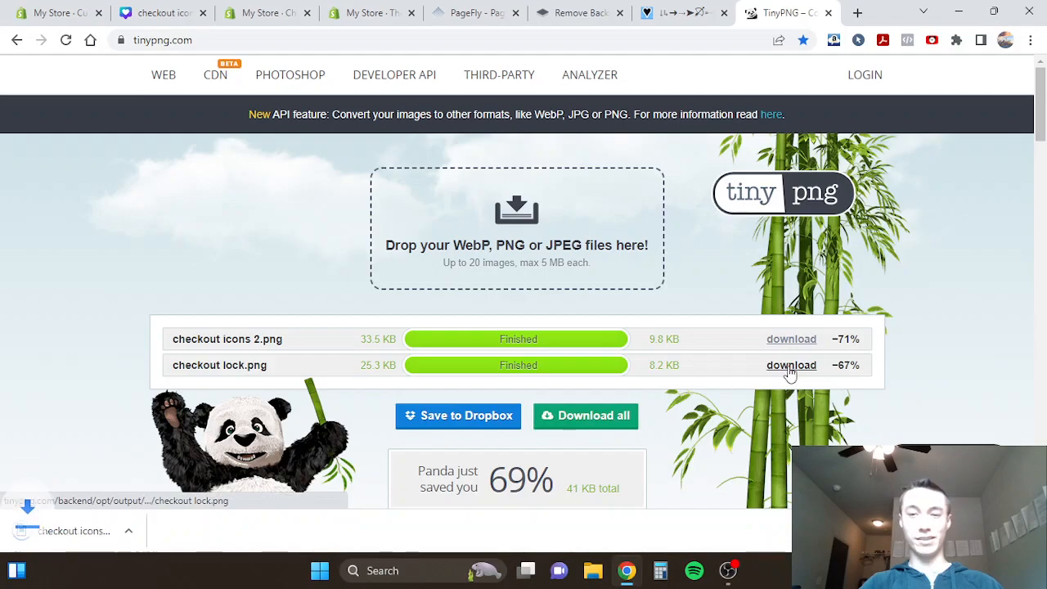
pyautogui.click(790, 366)
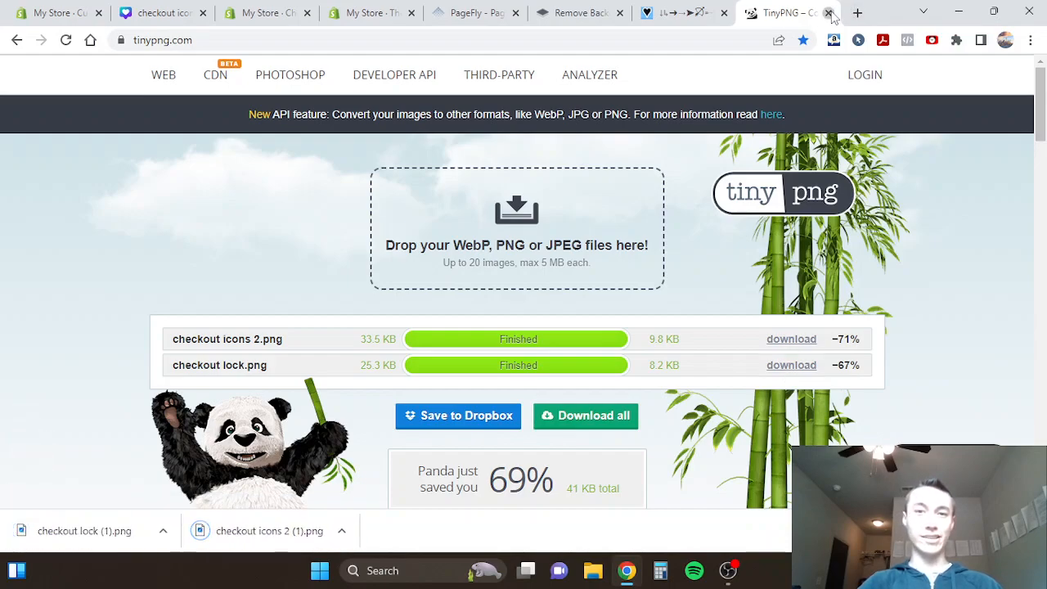
pyautogui.click(827, 12)
# - Return to the Shopify theme editor and upload checkout lock (1) from Downloads as the checkout logo's custom image
pyautogui.click(61, 12)
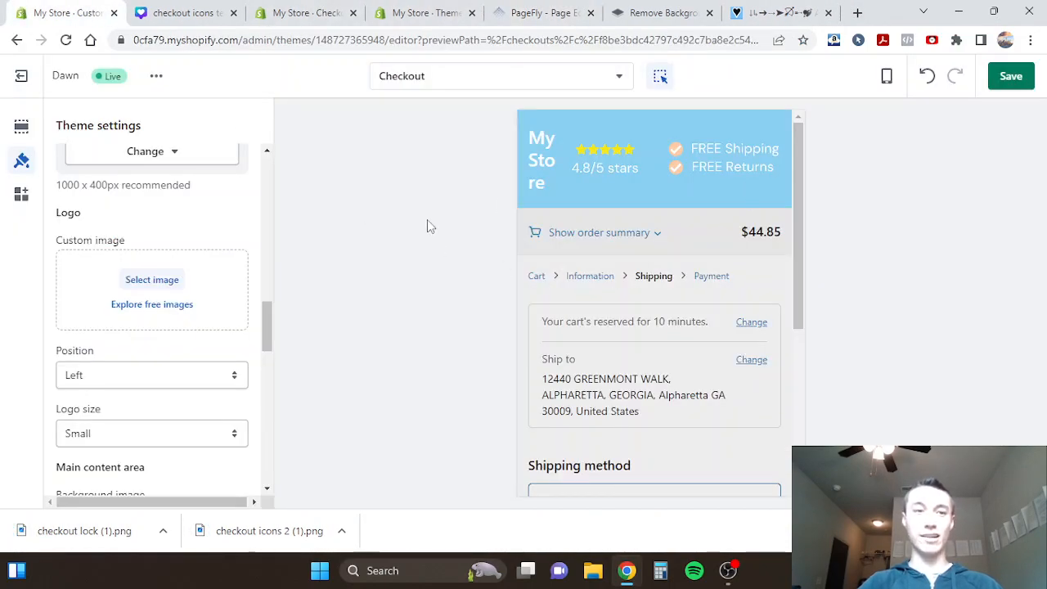
pyautogui.scroll(2, 150, 281)
pyautogui.scroll(-1, 148, 360)
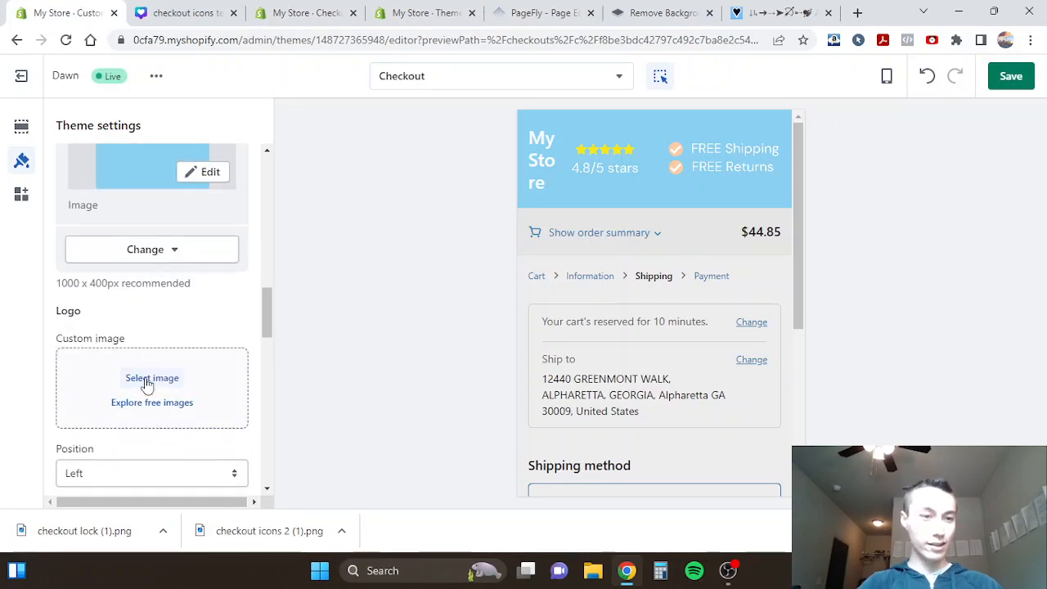
pyautogui.click(134, 378)
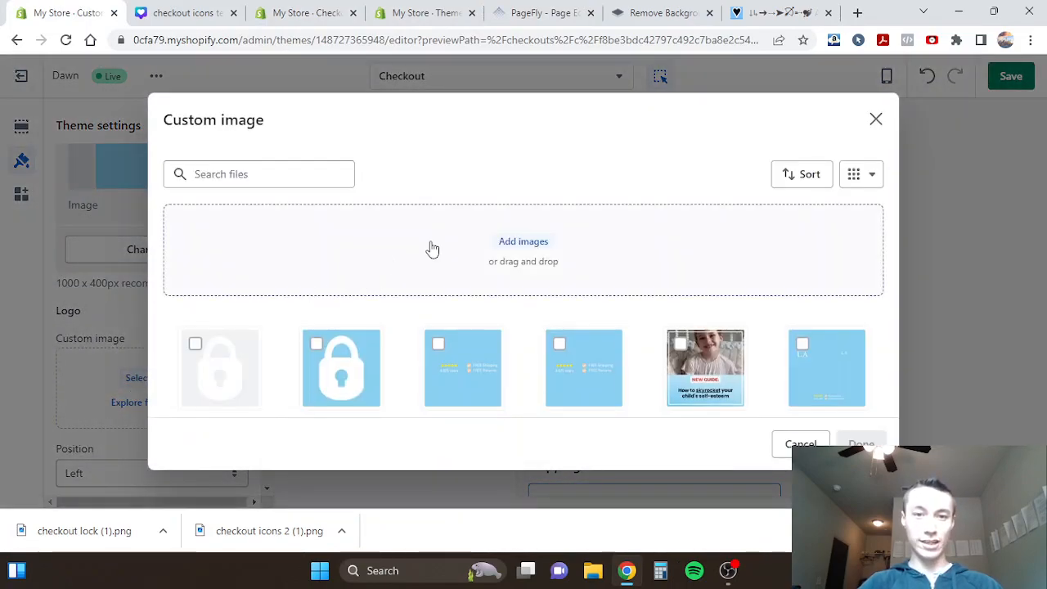
pyautogui.click(468, 237)
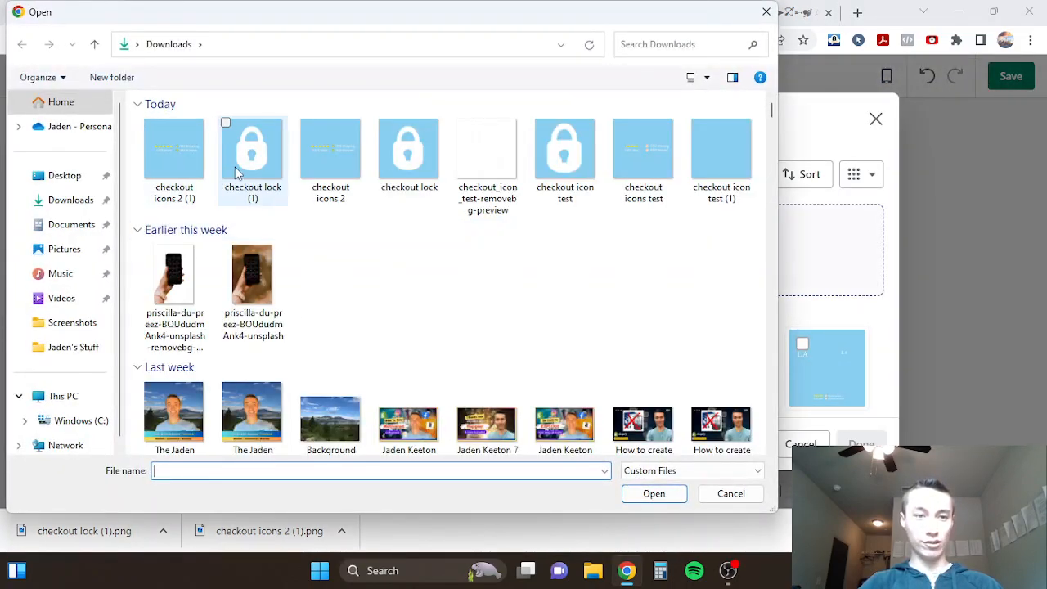
pyautogui.doubleClick(240, 169)
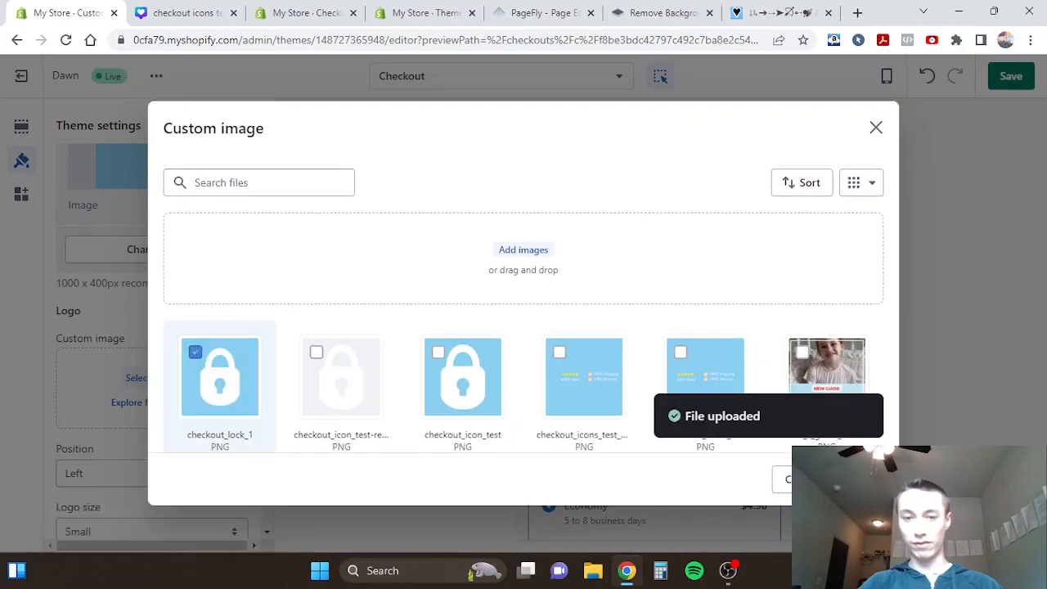
pyautogui.click(795, 479)
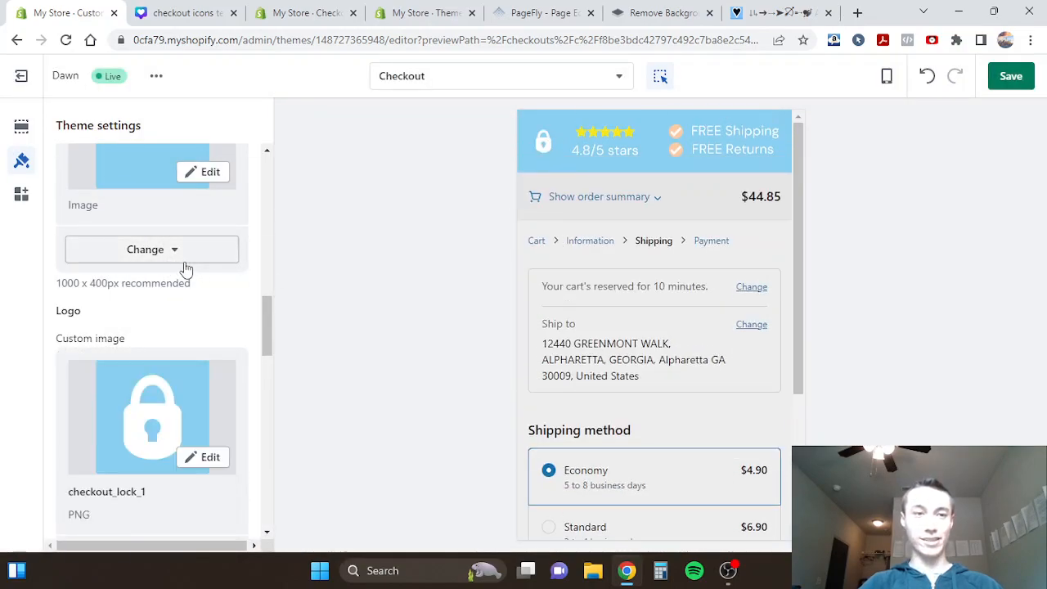
# - Replace the checkout banner's background image with checkout icons 2 (1) uploaded from Downloads
pyautogui.scroll(2, 185, 270)
pyautogui.click(144, 384)
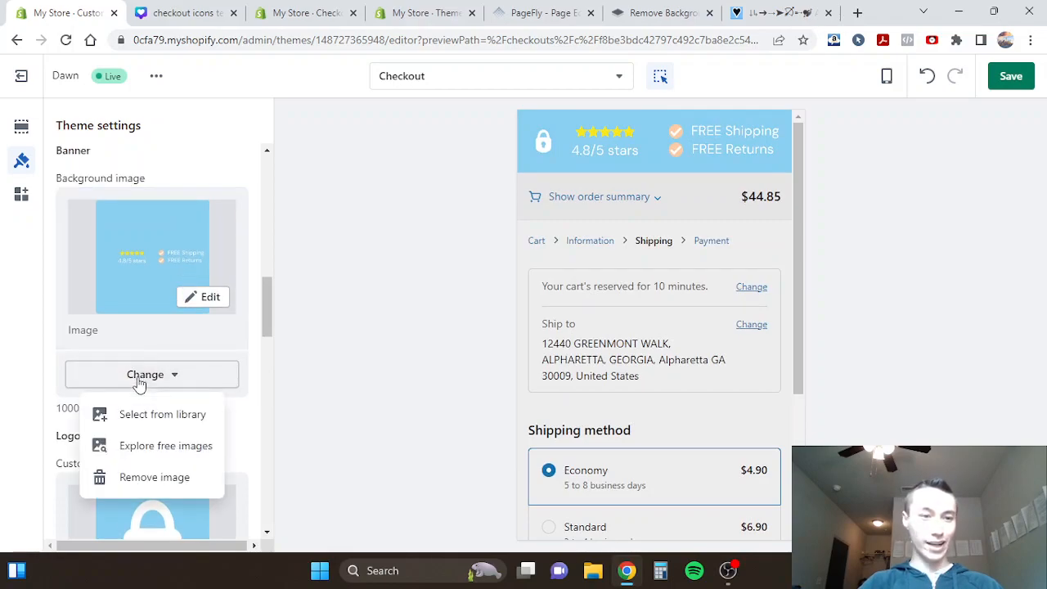
pyautogui.click(145, 478)
pyautogui.click(138, 217)
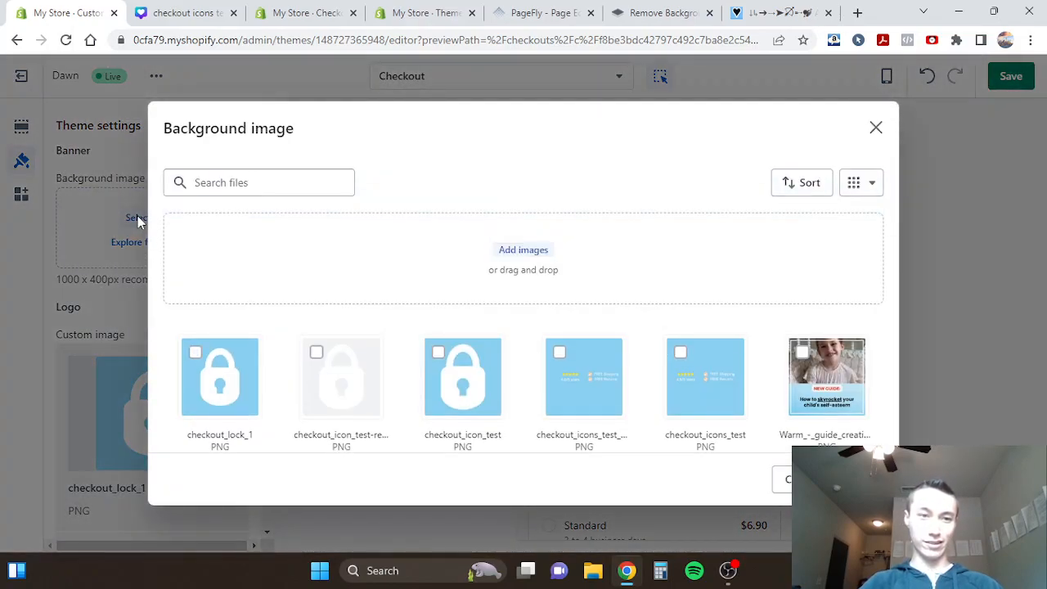
pyautogui.click(408, 270)
pyautogui.doubleClick(168, 142)
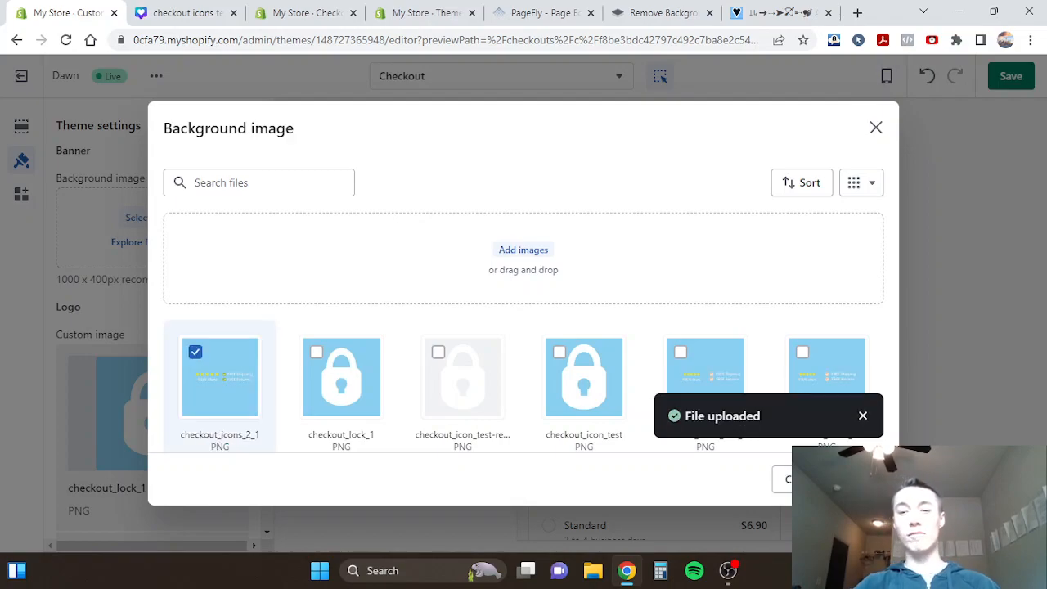
pyautogui.click(859, 479)
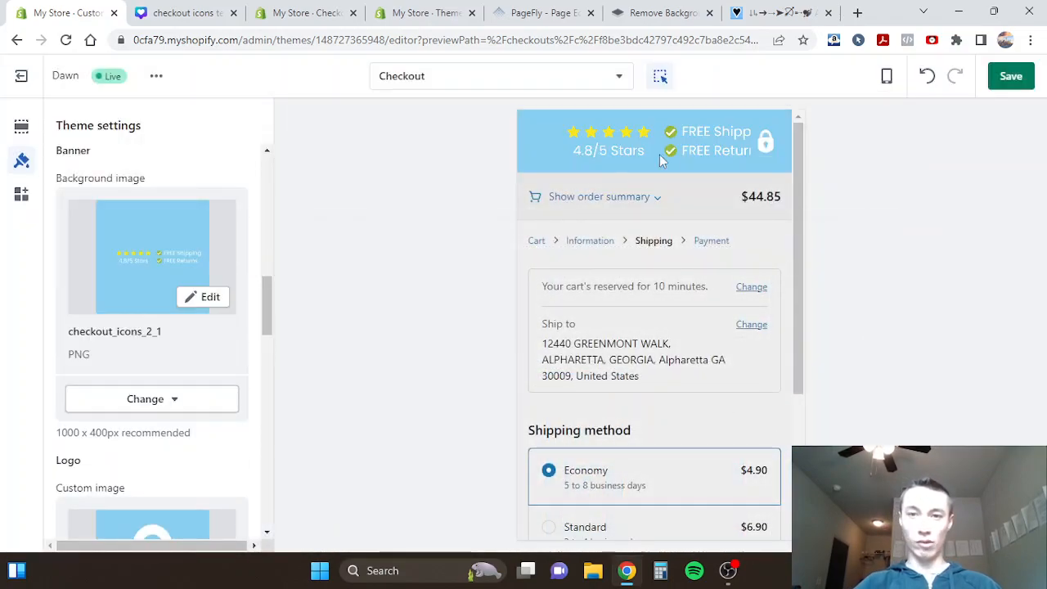
# - Switch the checkout logo's position to Right and back to Left
pyautogui.scroll(-2, 180, 351)
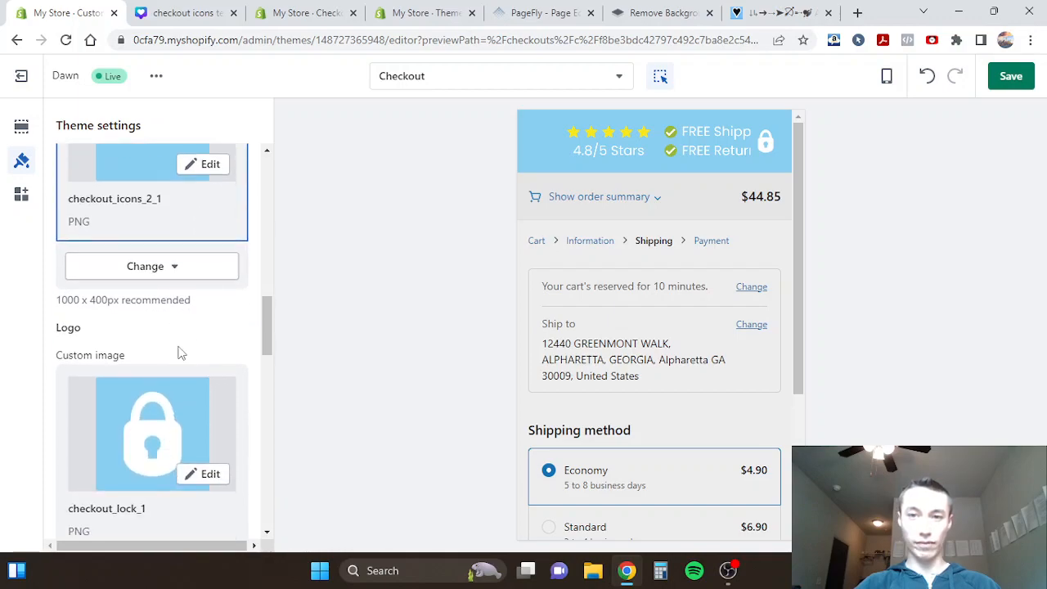
pyautogui.scroll(-4, 180, 351)
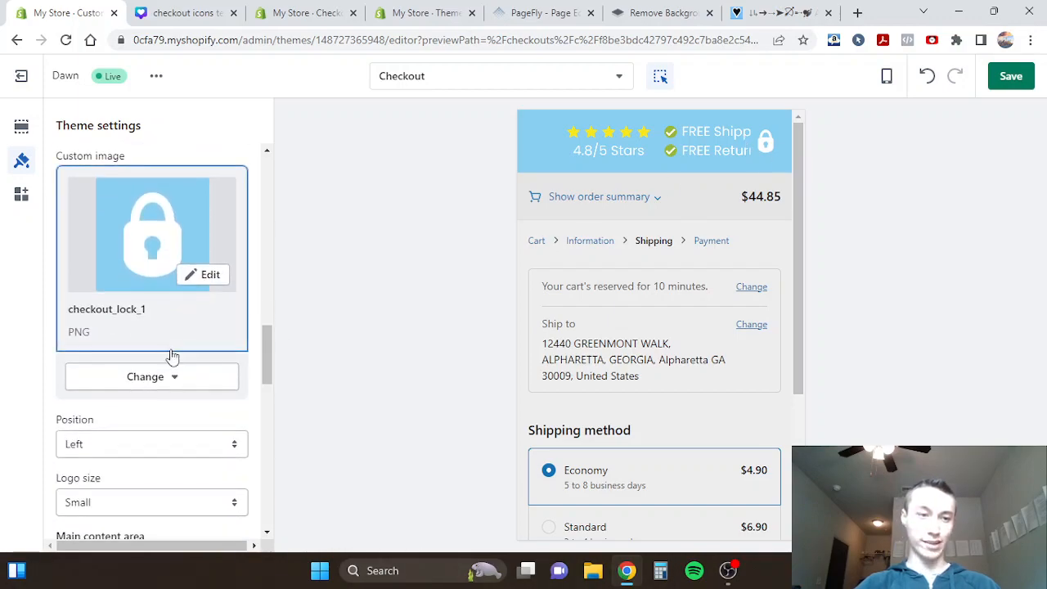
pyautogui.click(92, 349)
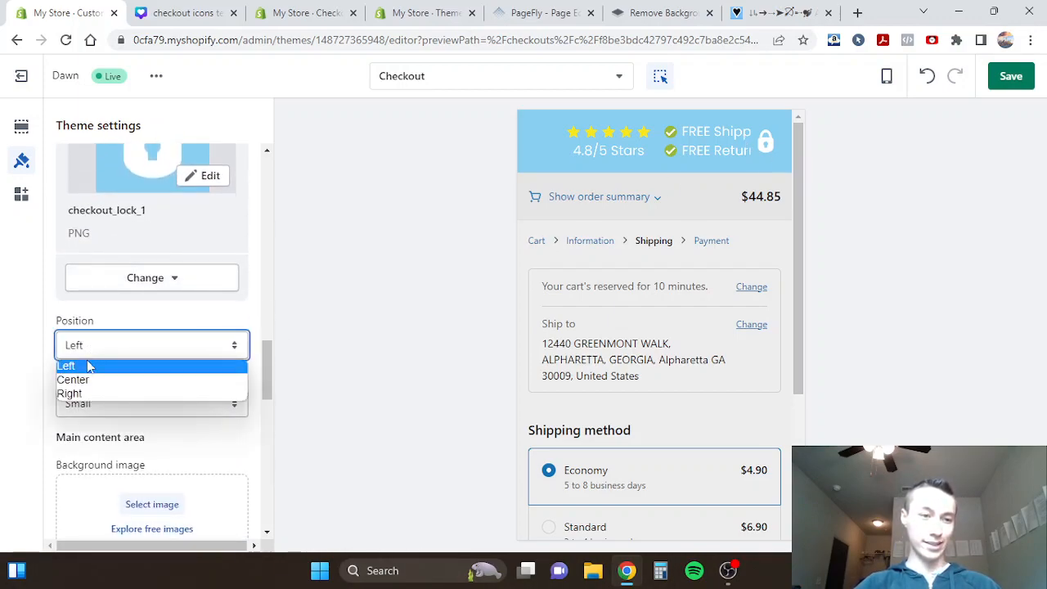
pyautogui.click(76, 395)
pyautogui.click(113, 347)
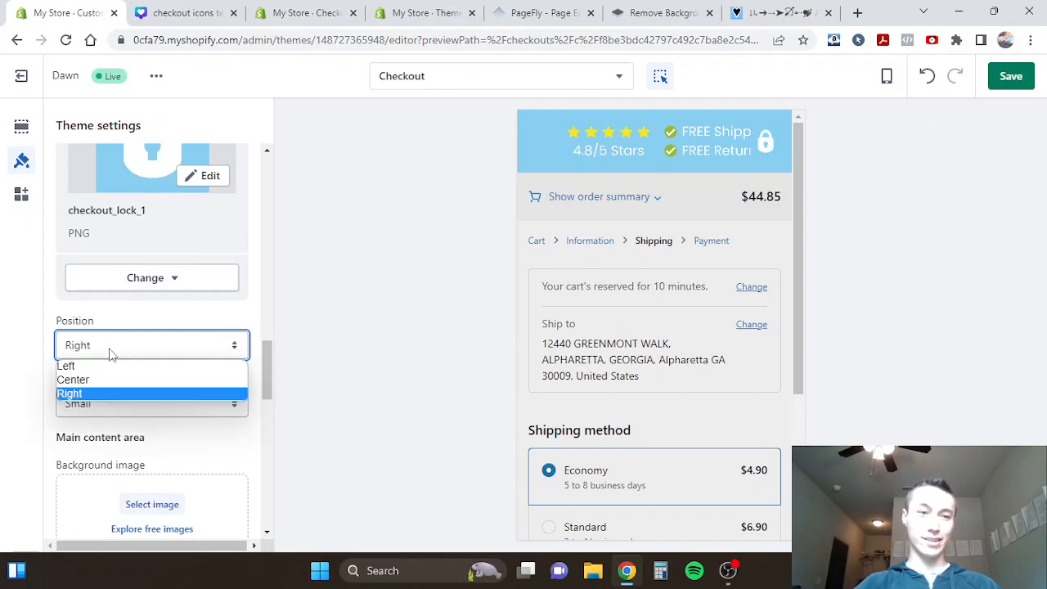
pyautogui.click(99, 367)
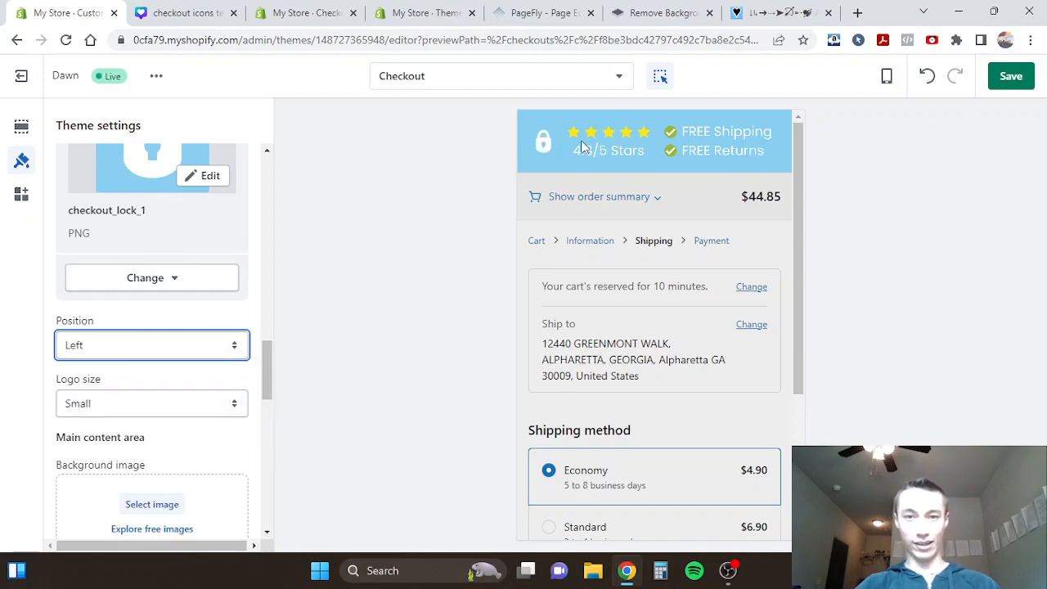
# - Preview the checkout banner in fullscreen view and return to the mobile view
pyautogui.scroll(5, 609, 132)
pyautogui.scroll(-5, 609, 133)
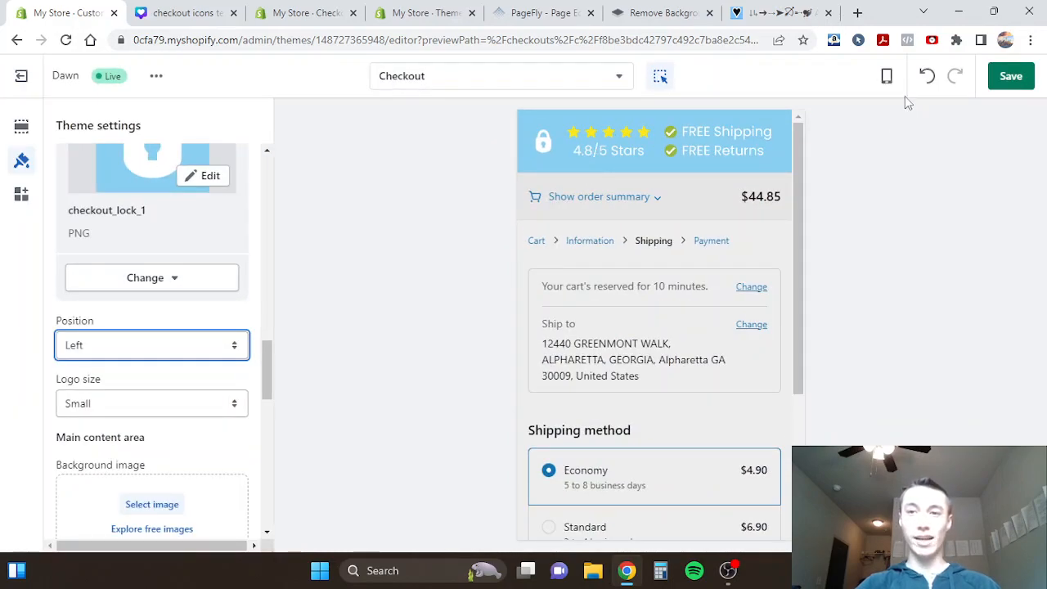
pyautogui.click(887, 75)
pyautogui.click(896, 175)
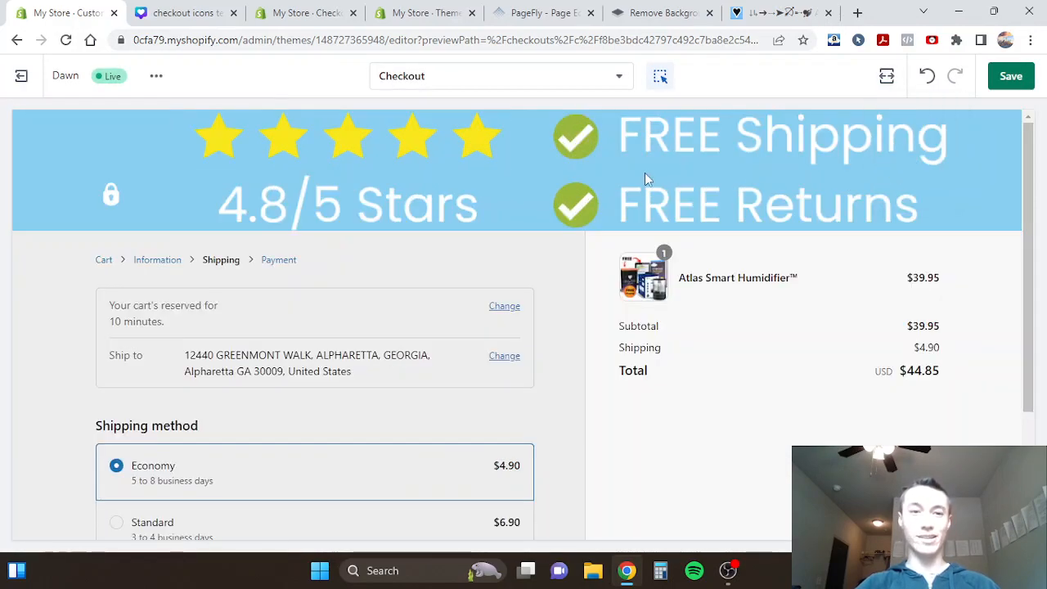
pyautogui.click(886, 75)
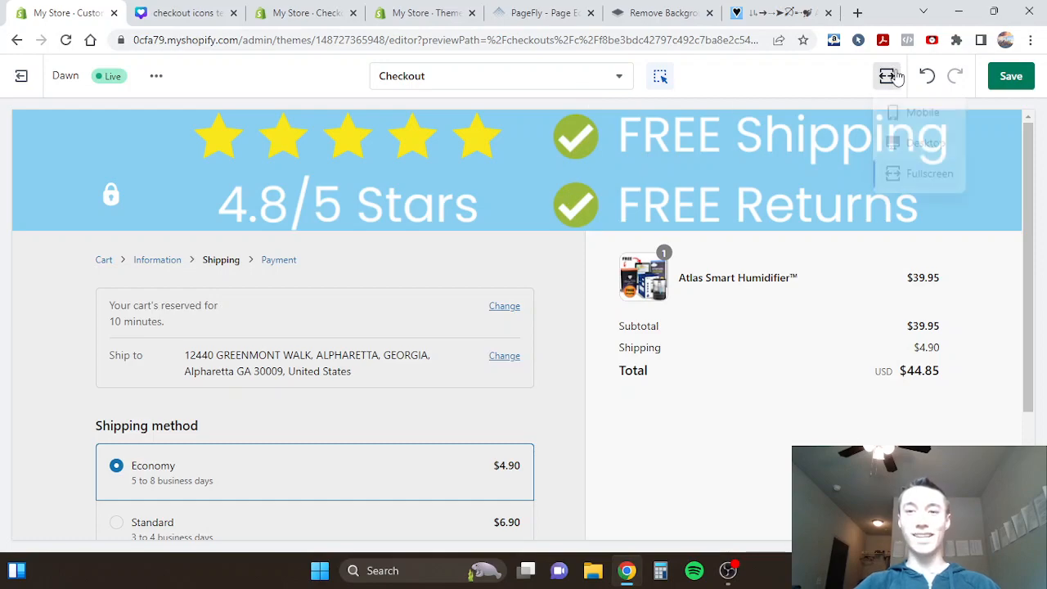
pyautogui.click(909, 117)
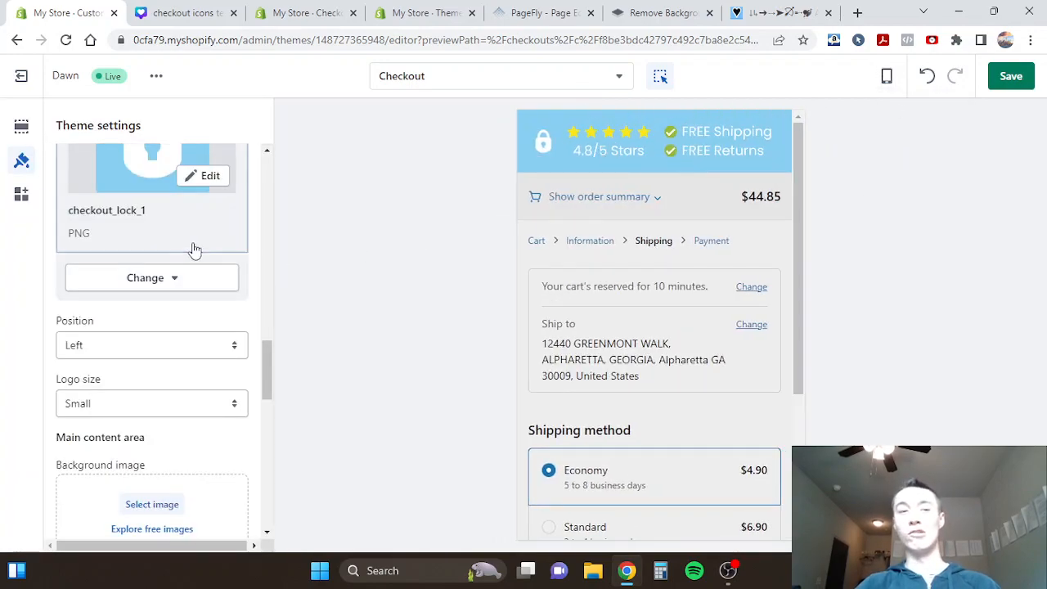
# - Try the Medium logo size for the checkout lock and set it back to Small
pyautogui.scroll(-1, 192, 248)
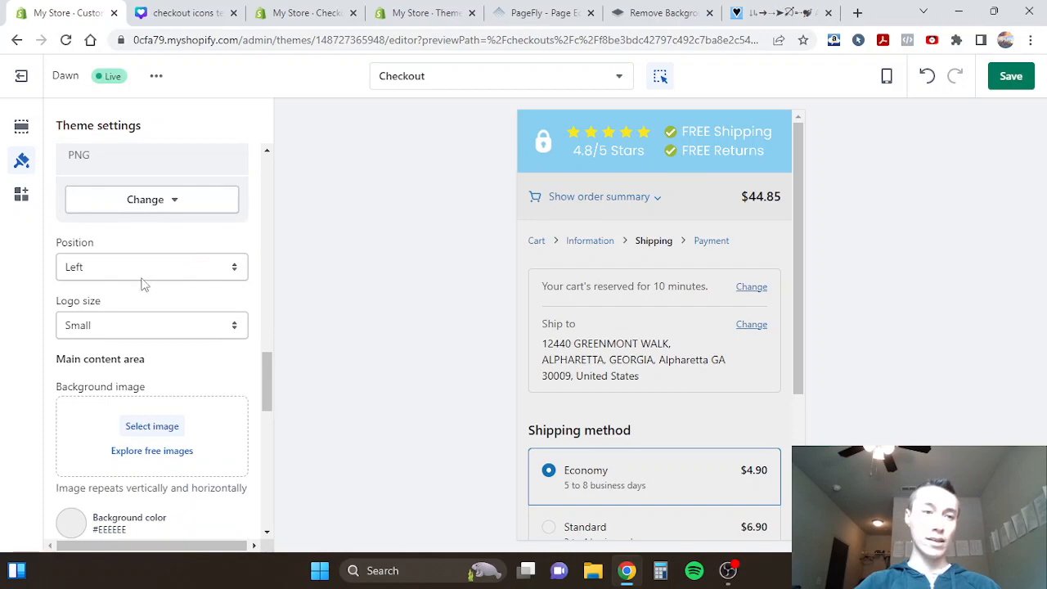
pyautogui.scroll(2, 141, 297)
pyautogui.scroll(2, 93, 257)
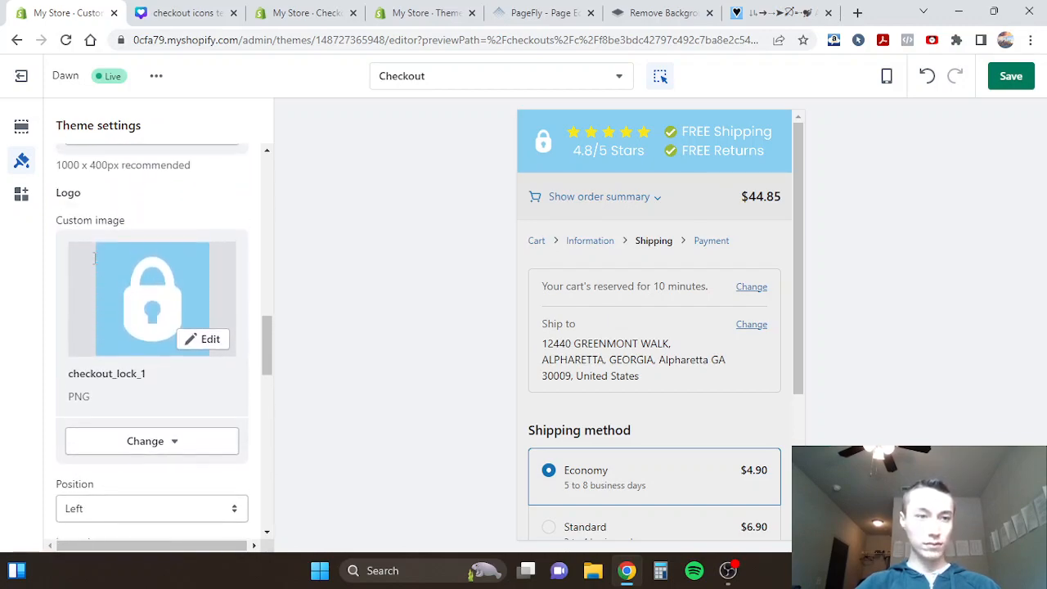
pyautogui.scroll(-2, 106, 246)
pyautogui.click(71, 328)
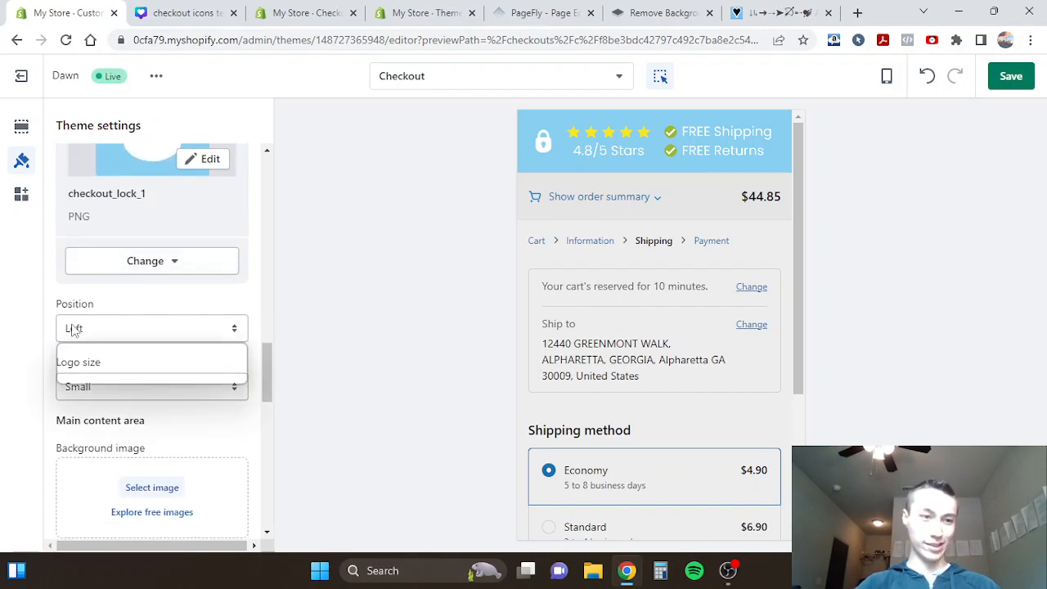
pyautogui.click(70, 402)
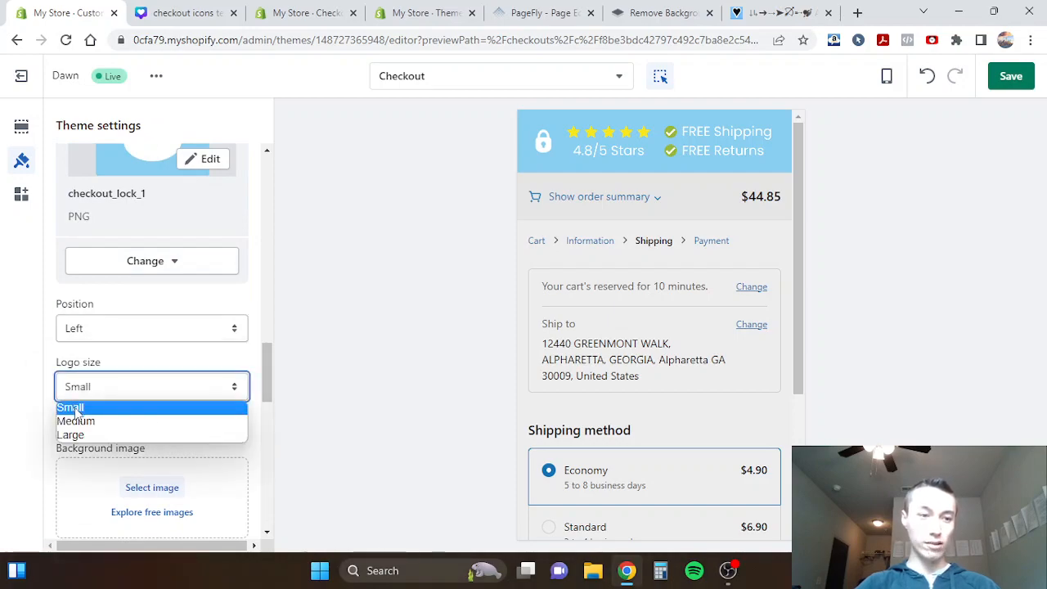
pyautogui.click(78, 421)
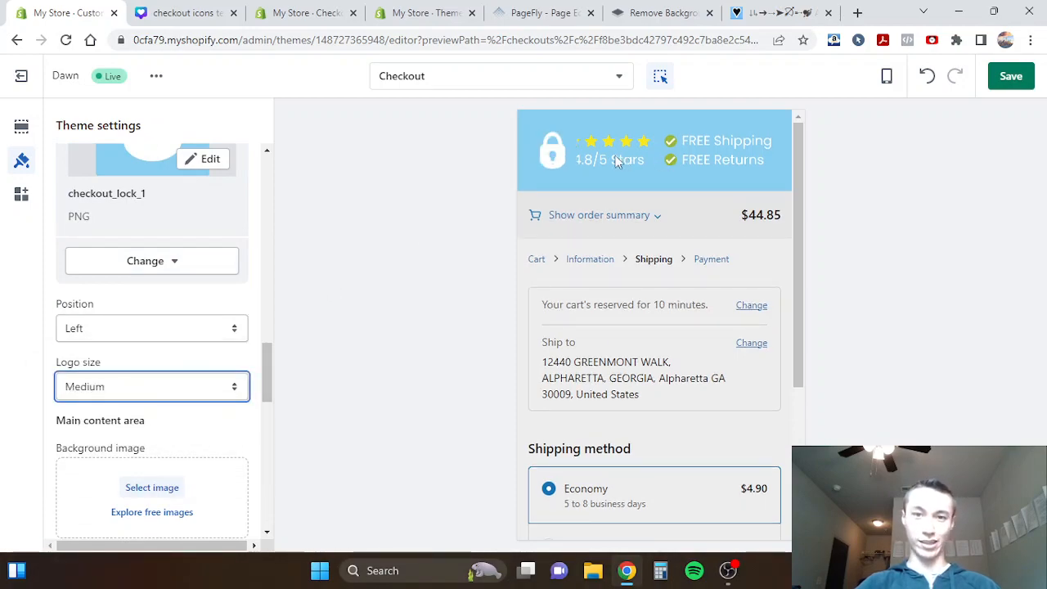
pyautogui.click(115, 393)
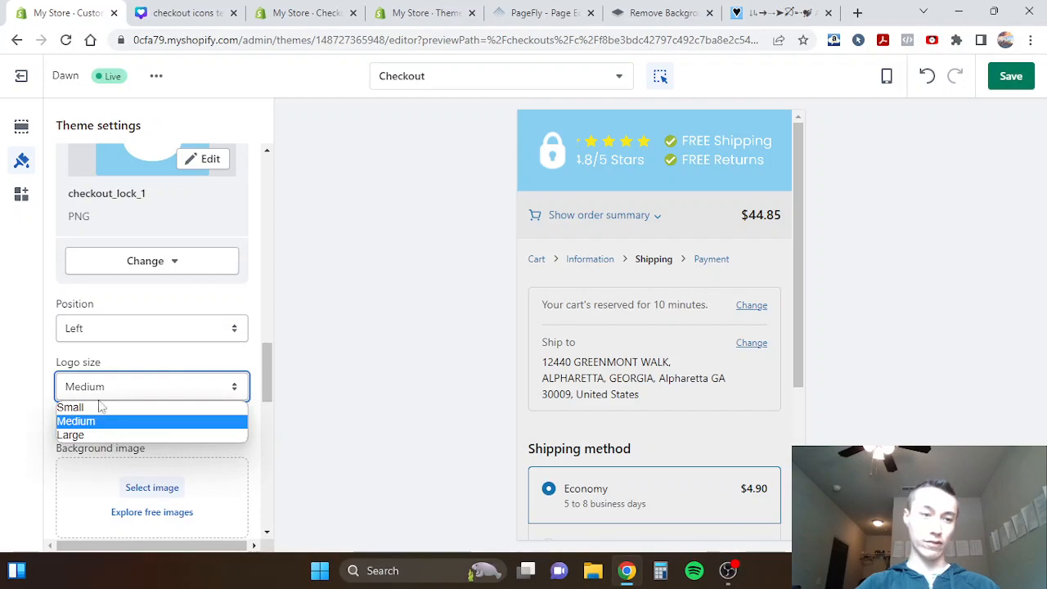
pyautogui.click(90, 404)
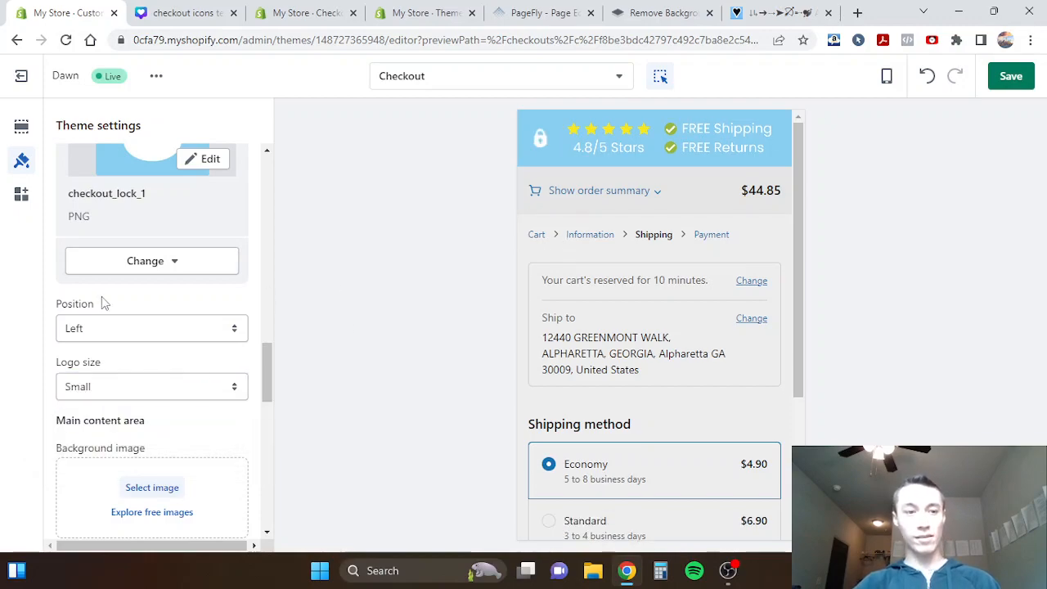
# - Save the checkout theme changes and check the Information page in the mobile preview
pyautogui.scroll(-3, 101, 301)
pyautogui.click(1010, 76)
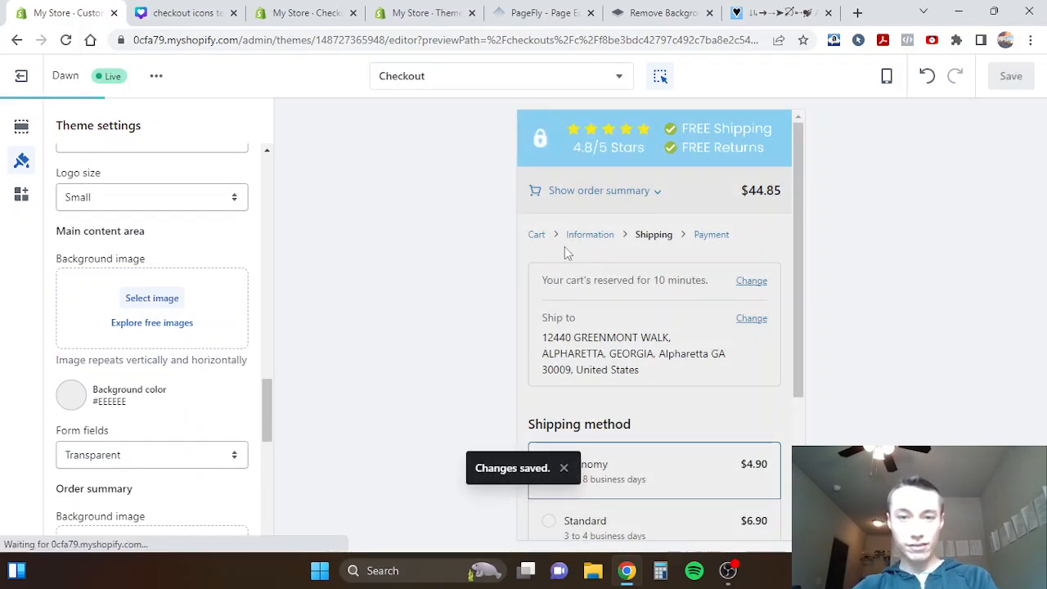
pyautogui.click(595, 239)
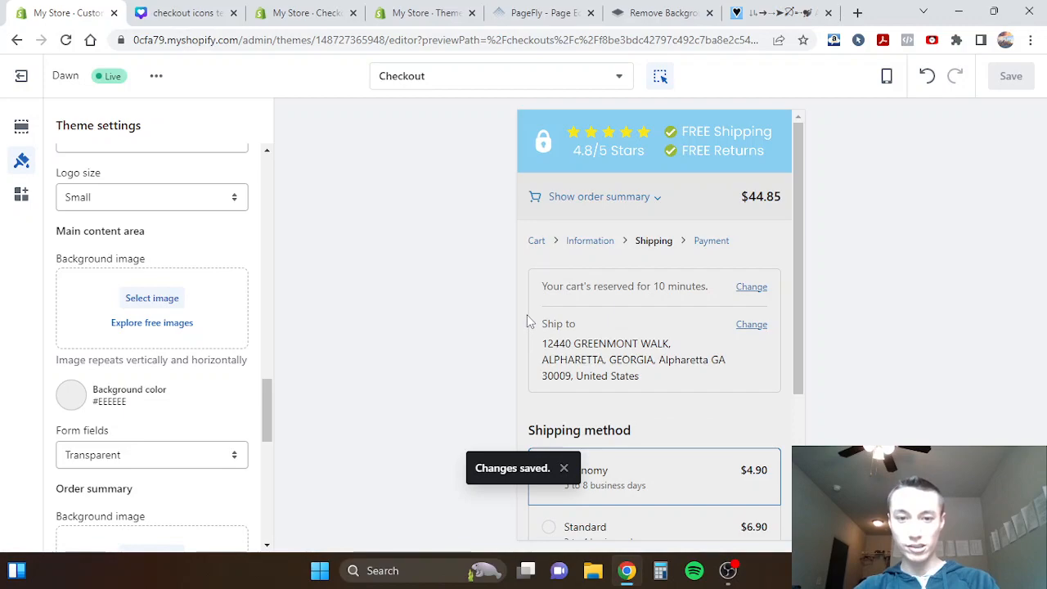
pyautogui.click(586, 239)
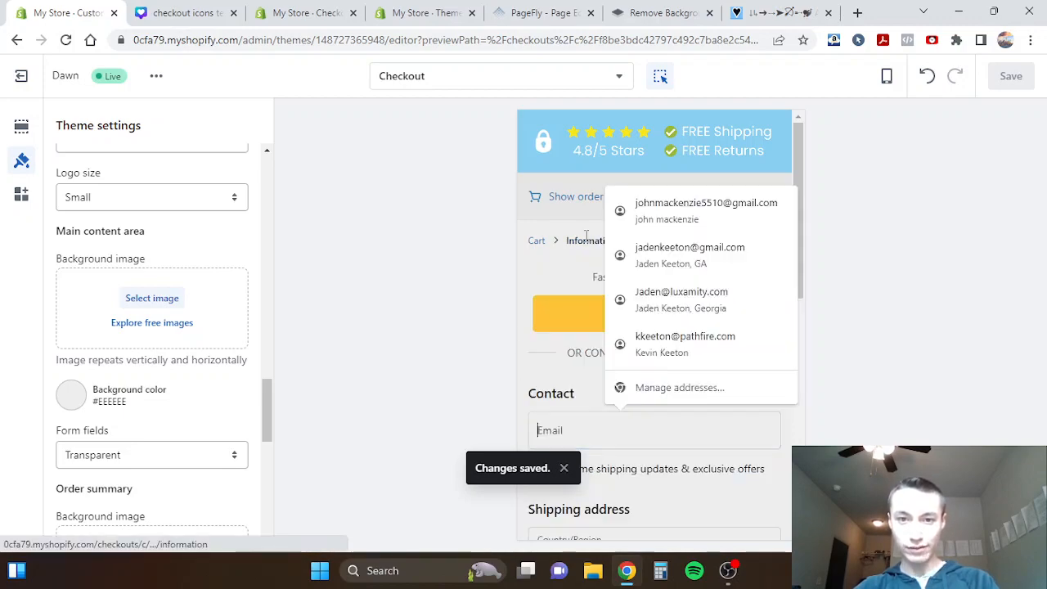
pyautogui.click(530, 380)
pyautogui.scroll(-1, 530, 383)
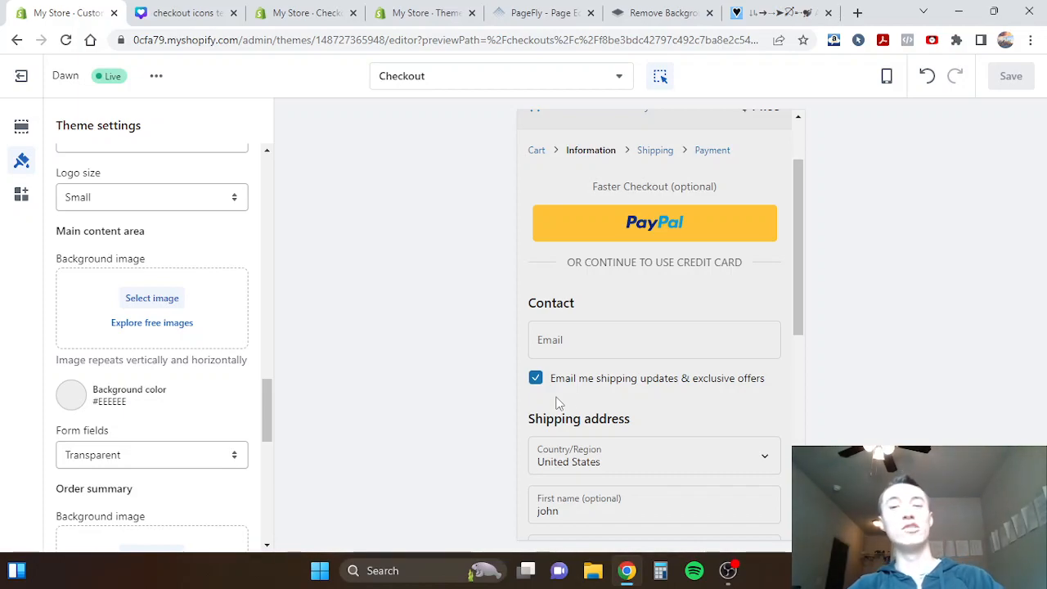
pyautogui.scroll(2, 776, 270)
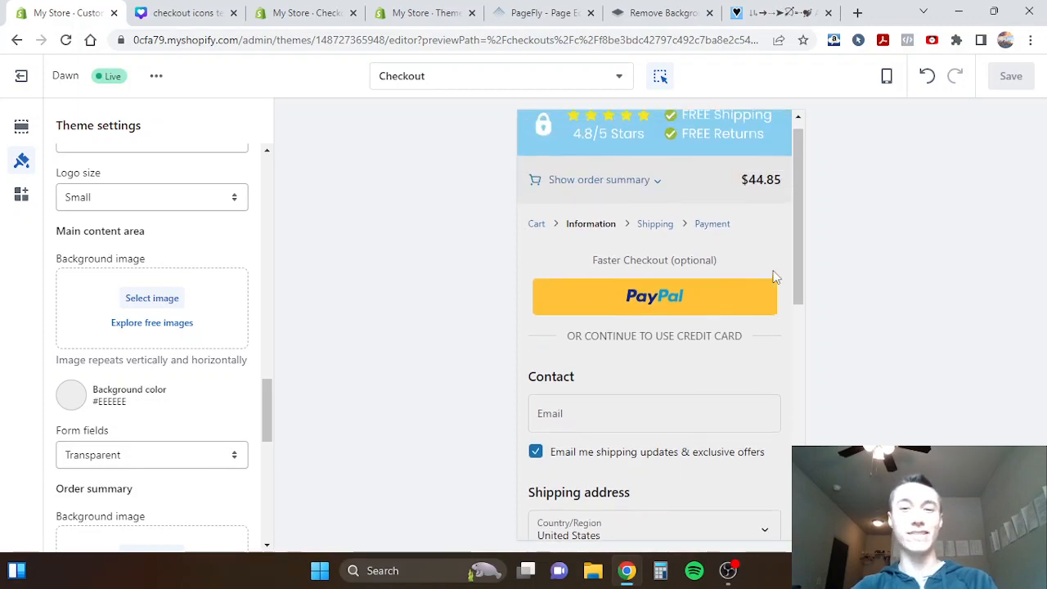
pyautogui.scroll(1, 654, 172)
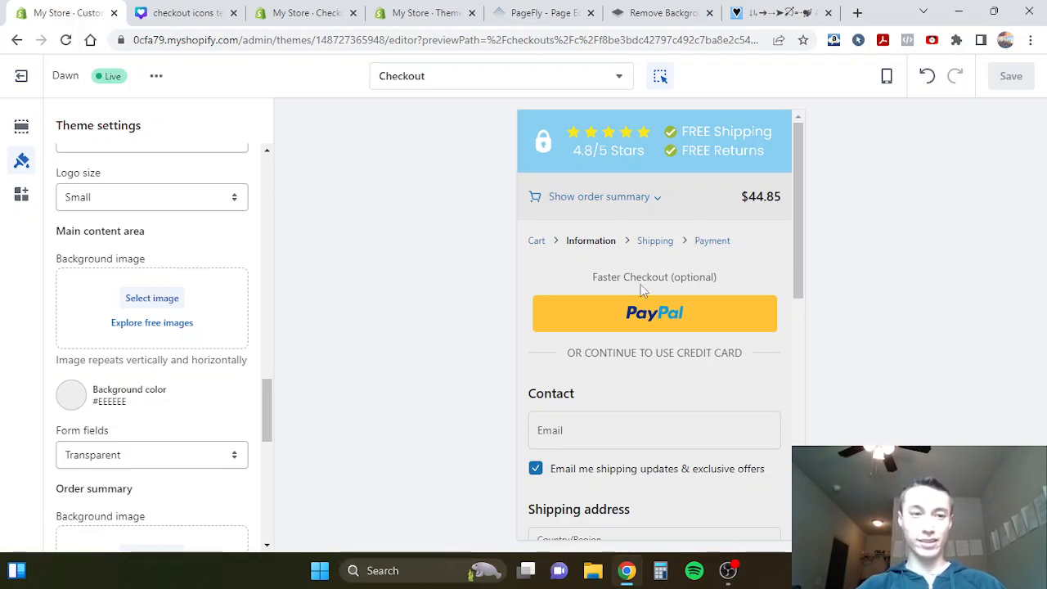
# - Review the main content area's background and form field settings in the checkout theme settings
pyautogui.scroll(-1, 131, 325)
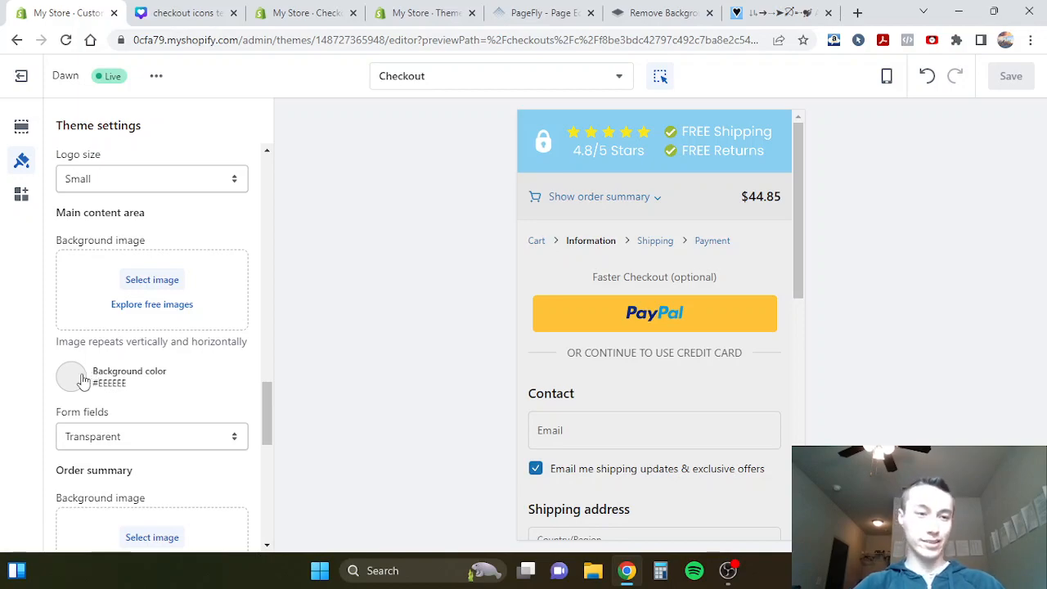
pyautogui.scroll(4, 210, 374)
pyautogui.scroll(-3, 208, 375)
pyautogui.scroll(-2, 211, 374)
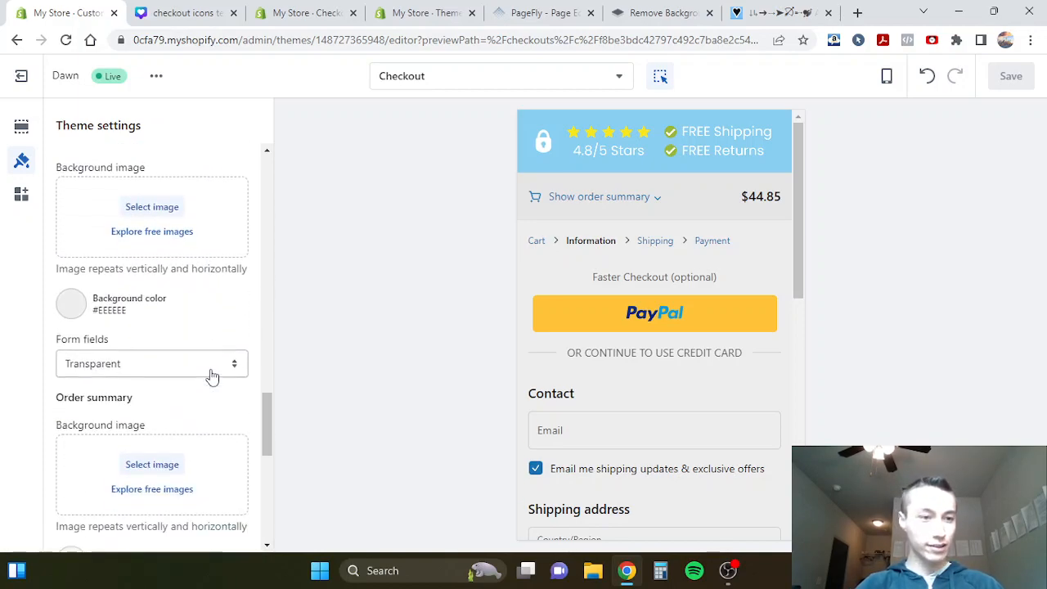
pyautogui.scroll(3, 74, 309)
pyautogui.scroll(-3, 75, 312)
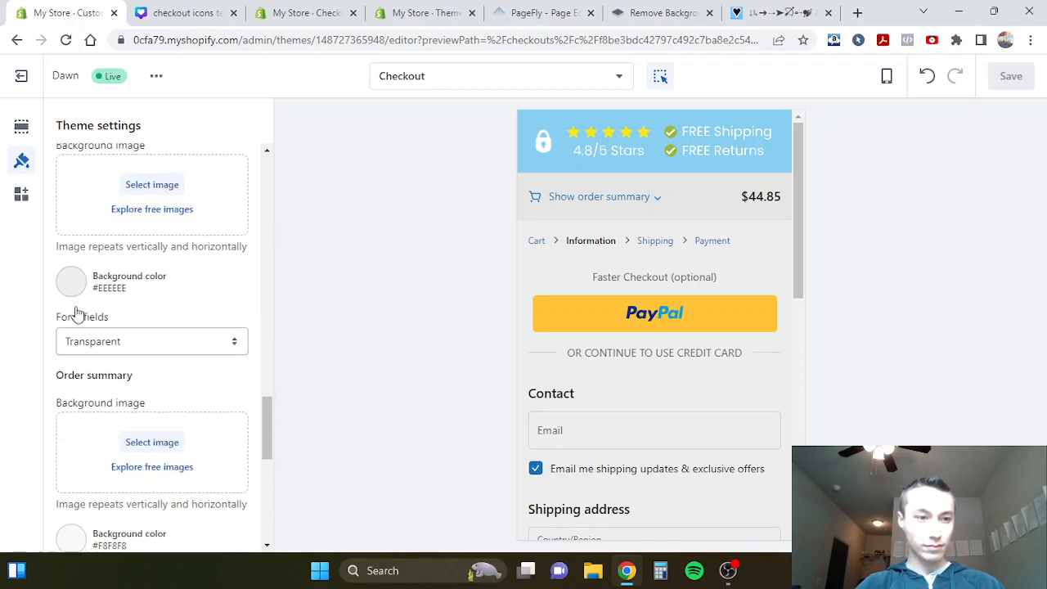
# - Check the hex code of the main content area's background color and its look in the checkout preview
pyautogui.click(72, 237)
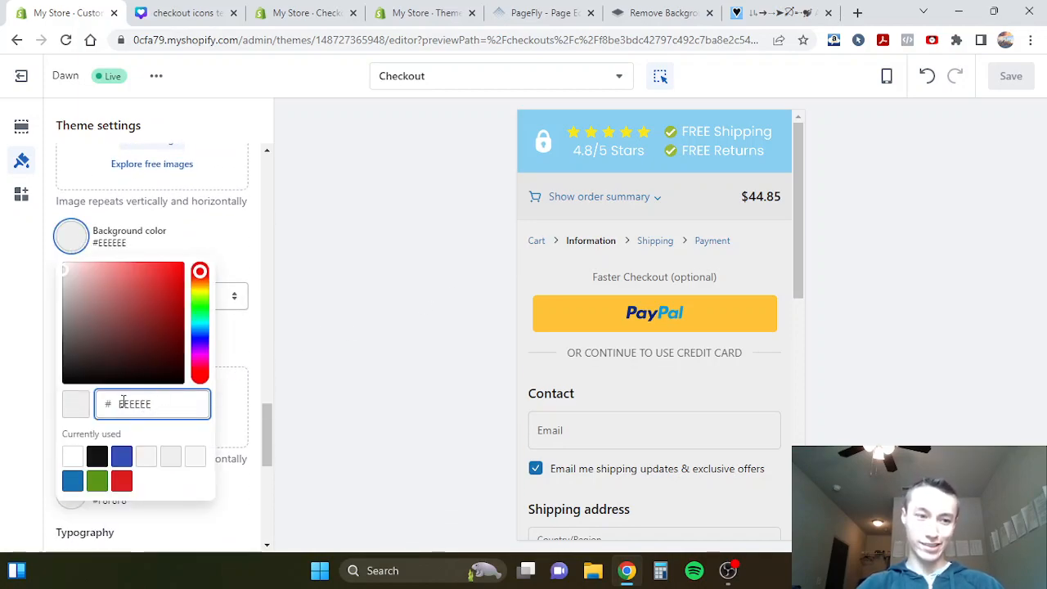
pyautogui.moveTo(120, 404); pyautogui.dragTo(163, 408)
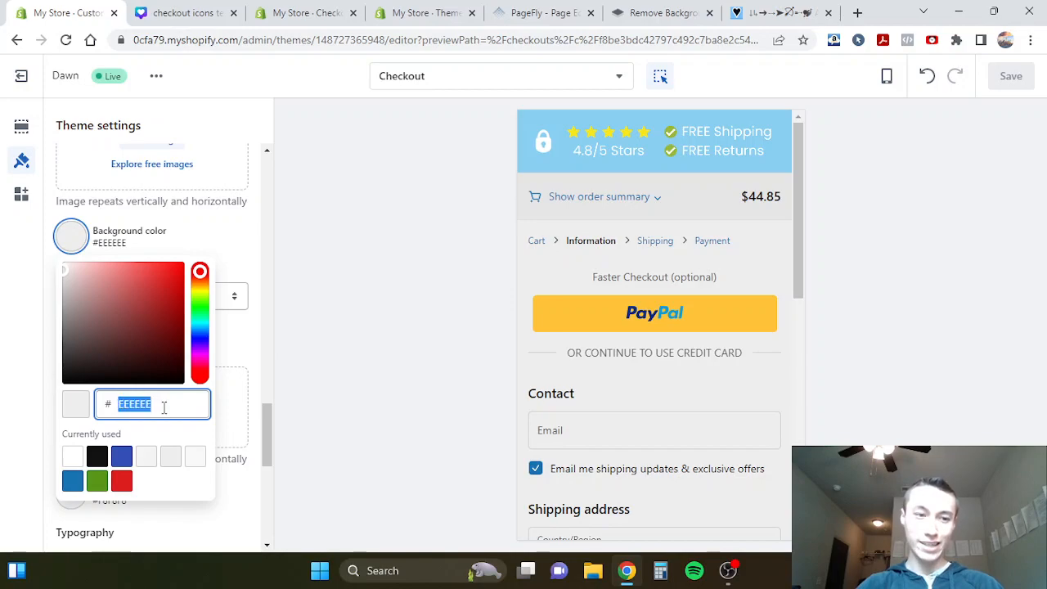
pyautogui.click(230, 229)
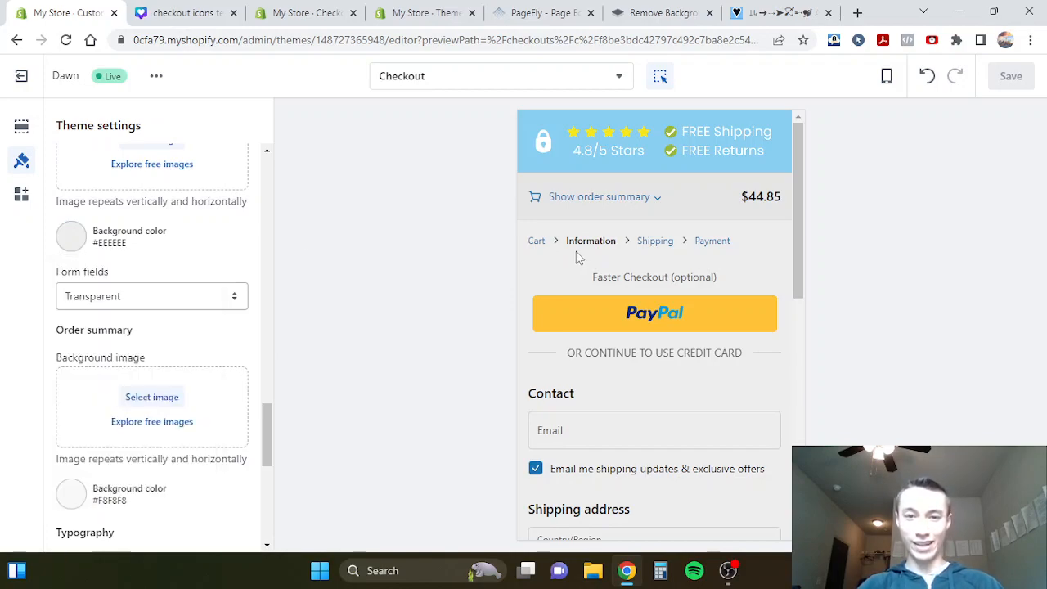
pyautogui.scroll(-2, 575, 256)
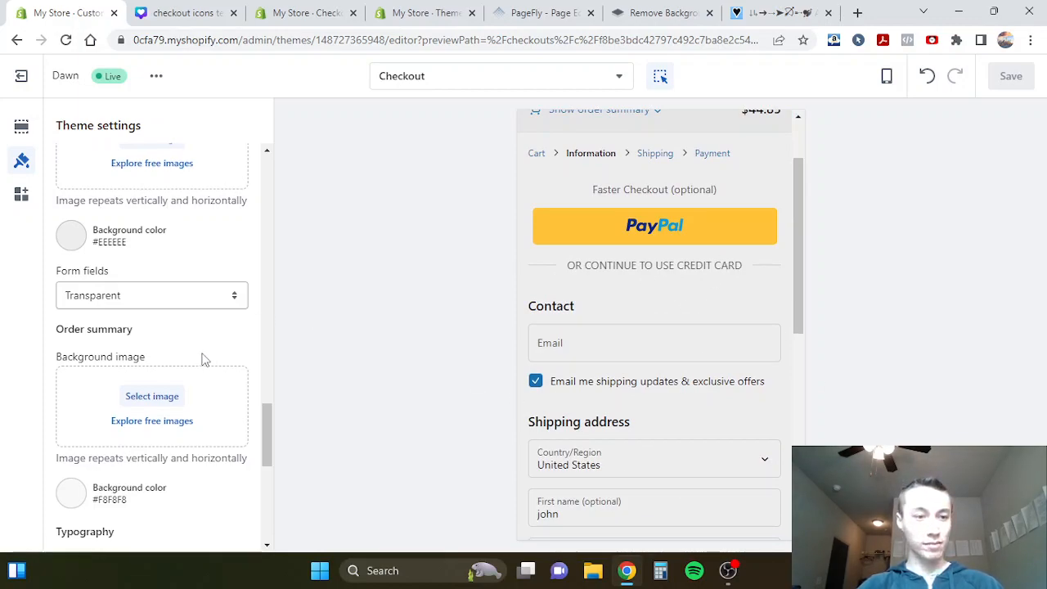
# - Review the order summary, typography and color settings and view the green submit button in the checkout preview
pyautogui.scroll(-2, 201, 358)
pyautogui.scroll(-1, 205, 360)
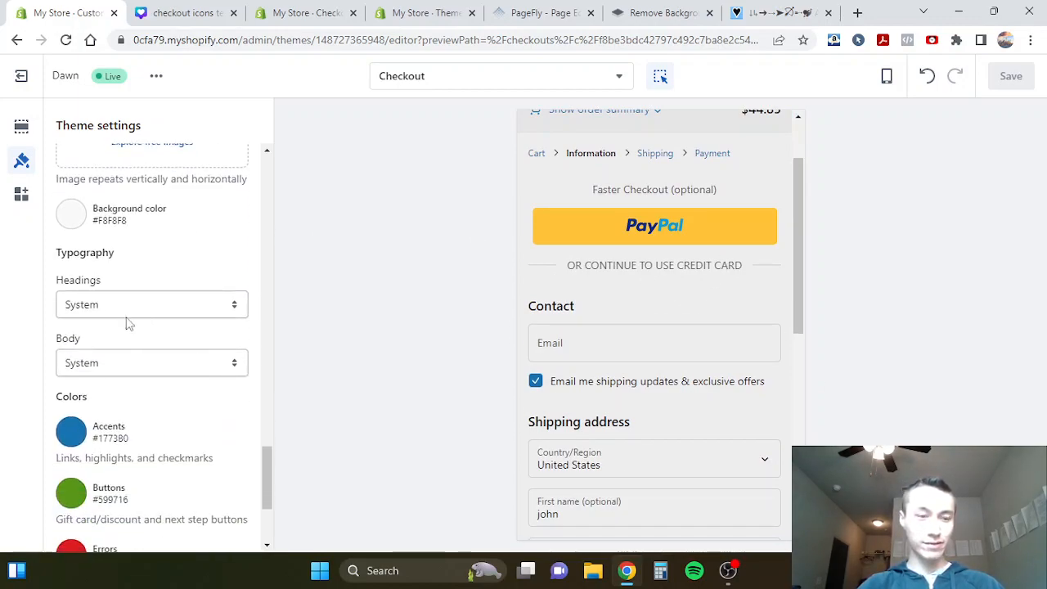
pyautogui.scroll(-1, 145, 398)
pyautogui.scroll(-1, 178, 394)
pyautogui.scroll(-5, 566, 360)
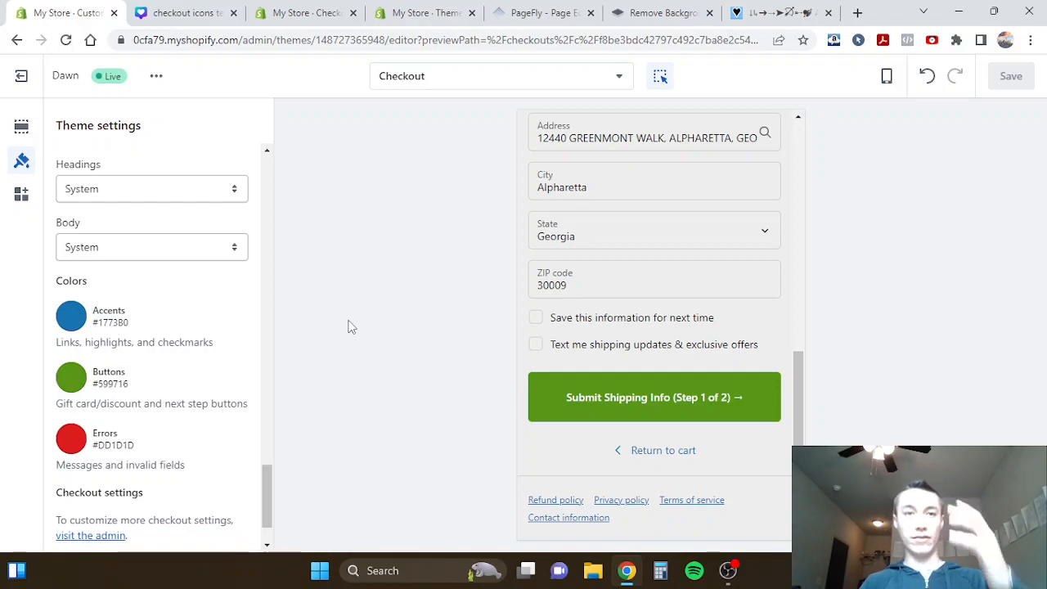
# - Compare the Add To Cart button's color on the PageFly product page with the button color in the checkout theme settings
pyautogui.click(536, 12)
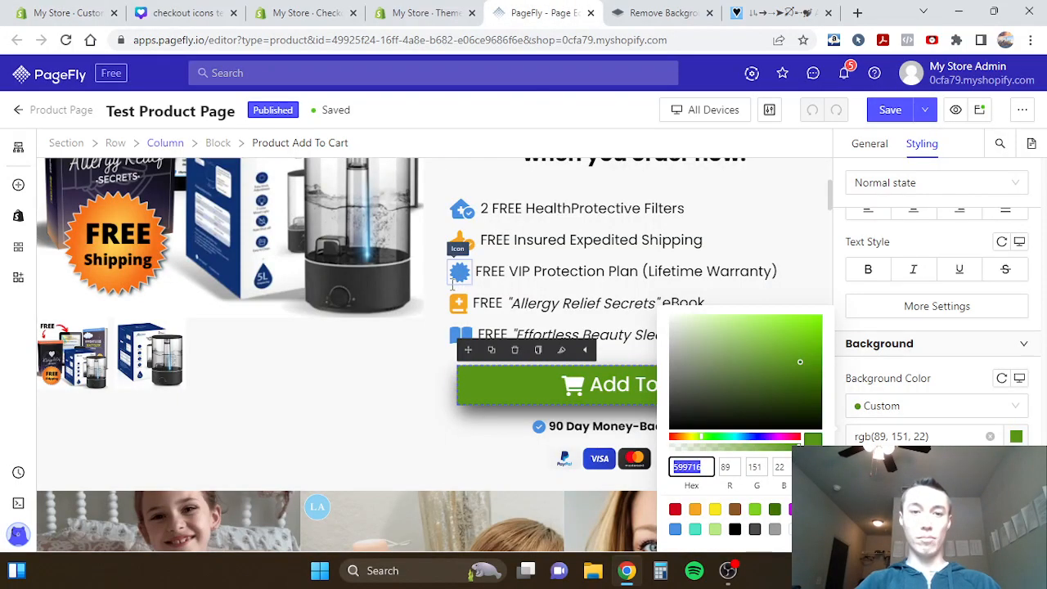
pyautogui.click(355, 322)
pyautogui.click(355, 322)
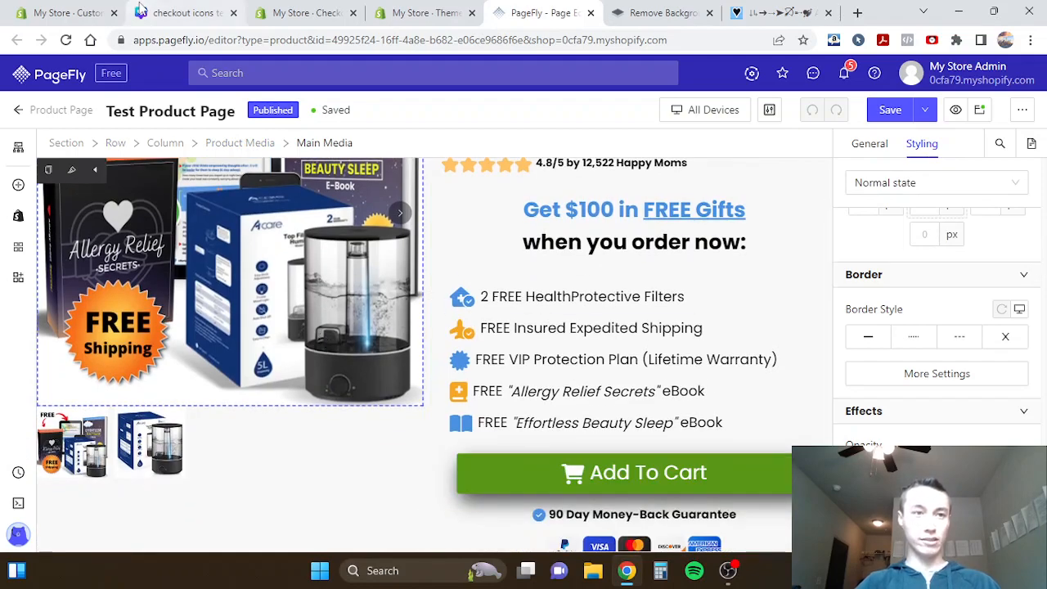
pyautogui.click(74, 12)
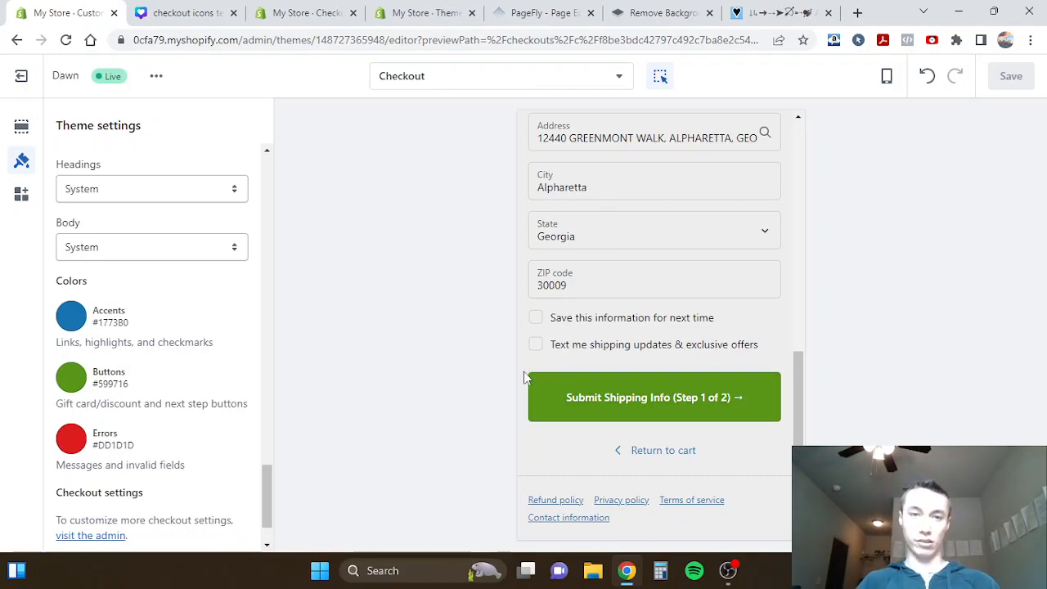
# - Examine the colors and layout at the start of the PageFly product page and return to the checkout theme editor
pyautogui.click(496, 13)
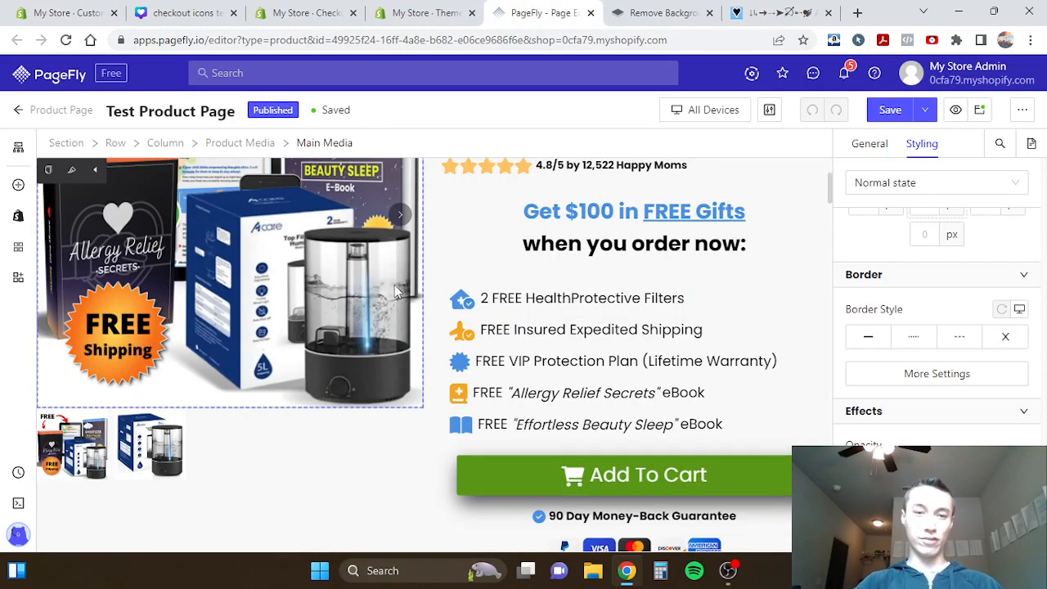
pyautogui.scroll(2, 395, 292)
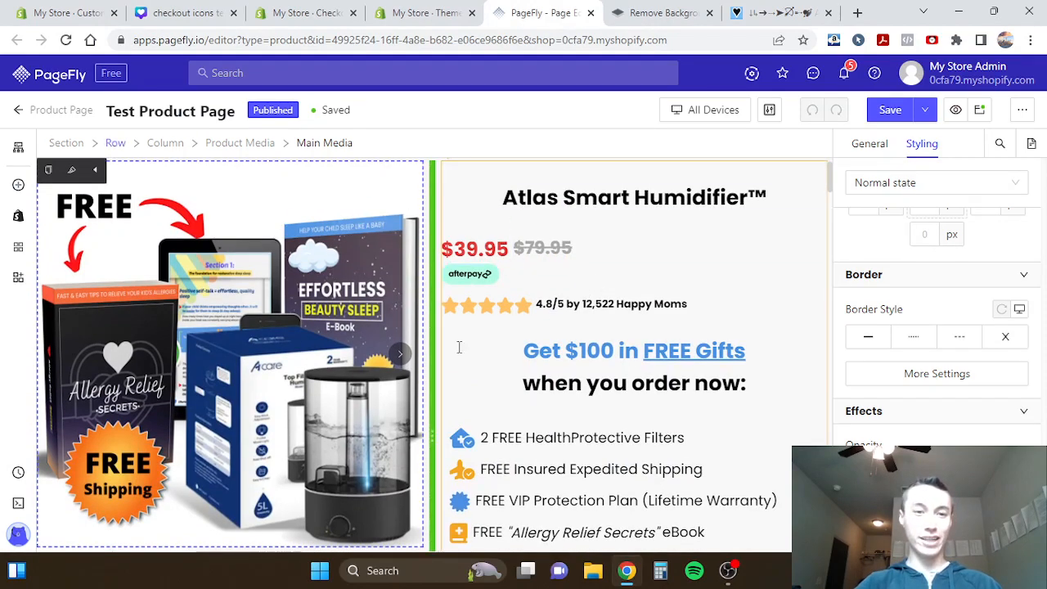
pyautogui.scroll(1, 416, 330)
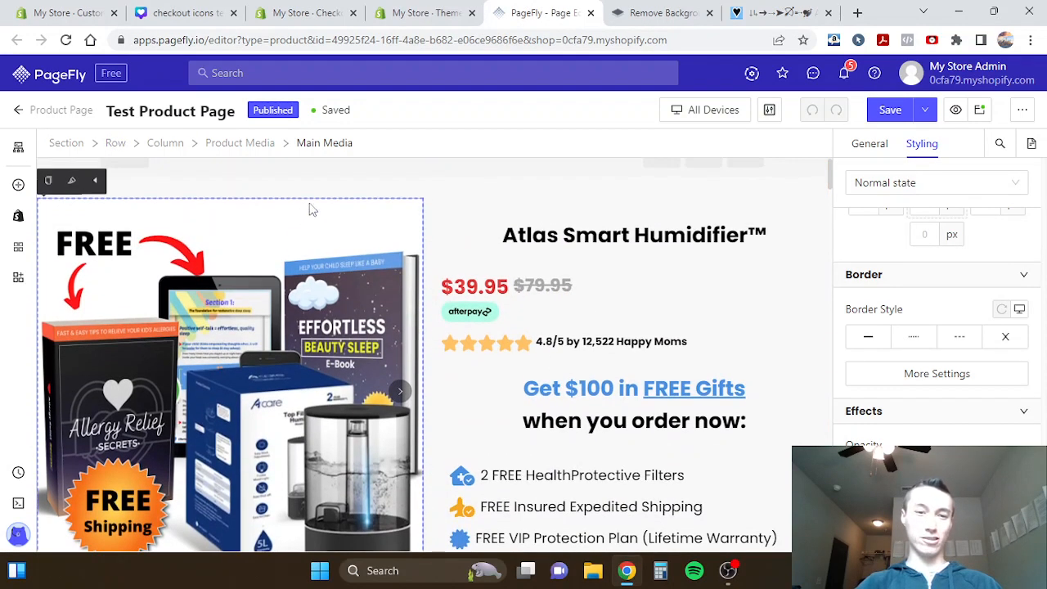
pyautogui.scroll(-2, 287, 300)
pyautogui.scroll(1, 286, 300)
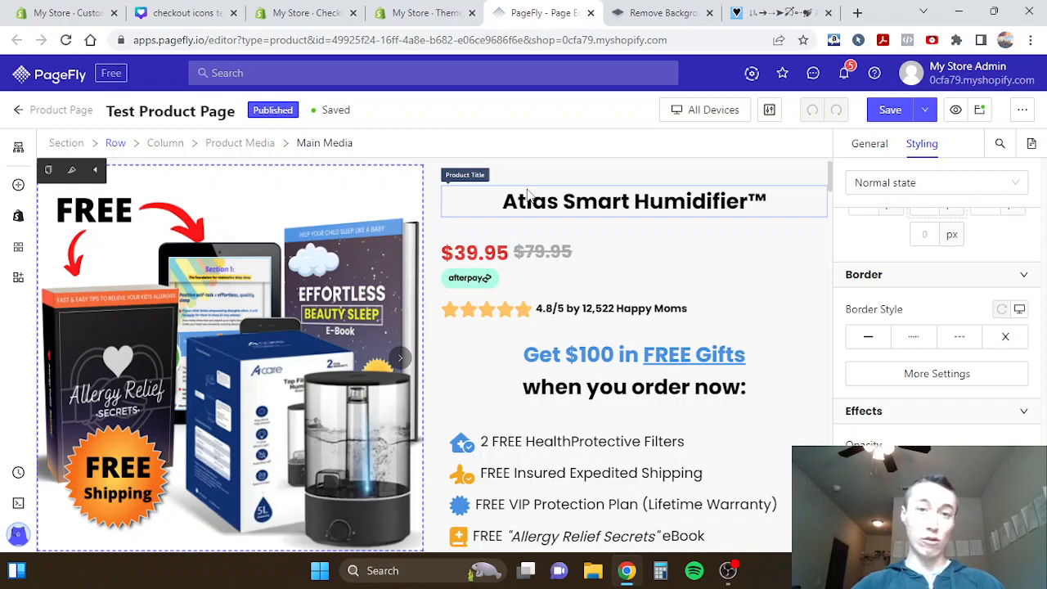
pyautogui.click(27, 10)
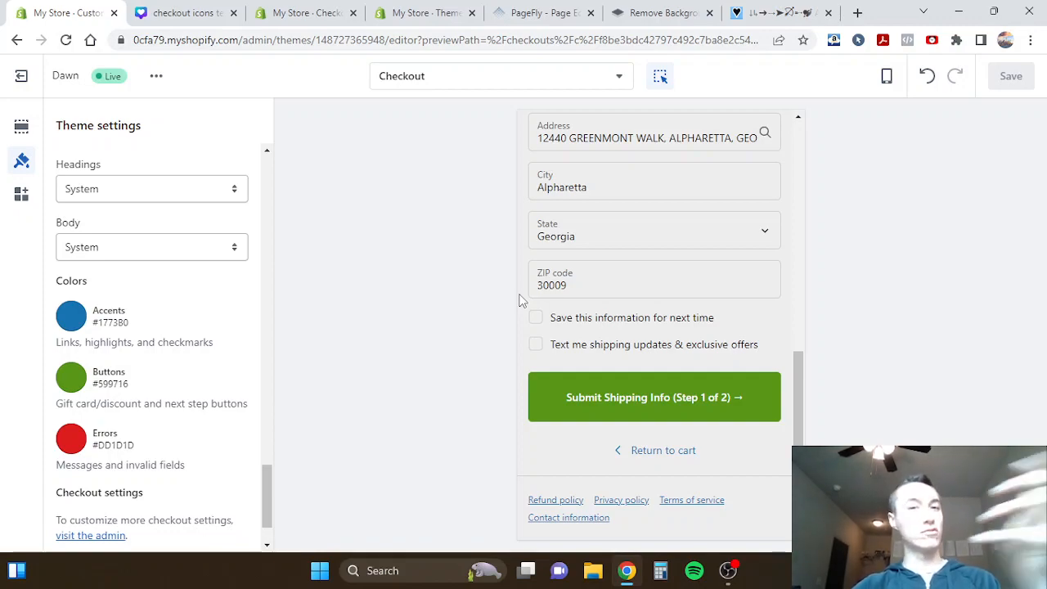
# - Try the blue accent color on the checkout buttons and set them back to green #599716
pyautogui.scroll(1, 519, 301)
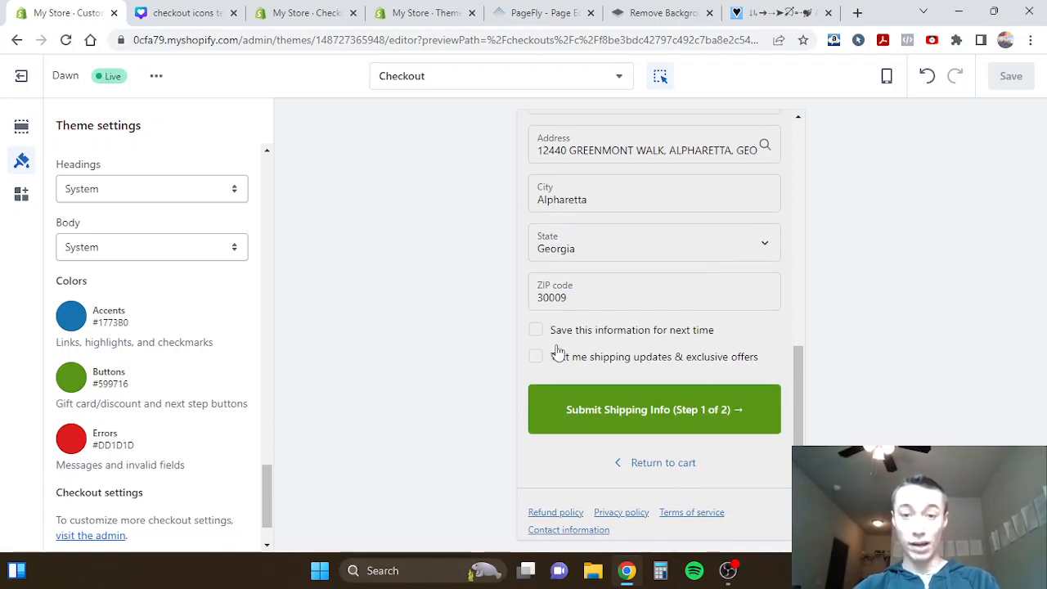
pyautogui.click(79, 380)
pyautogui.click(72, 338)
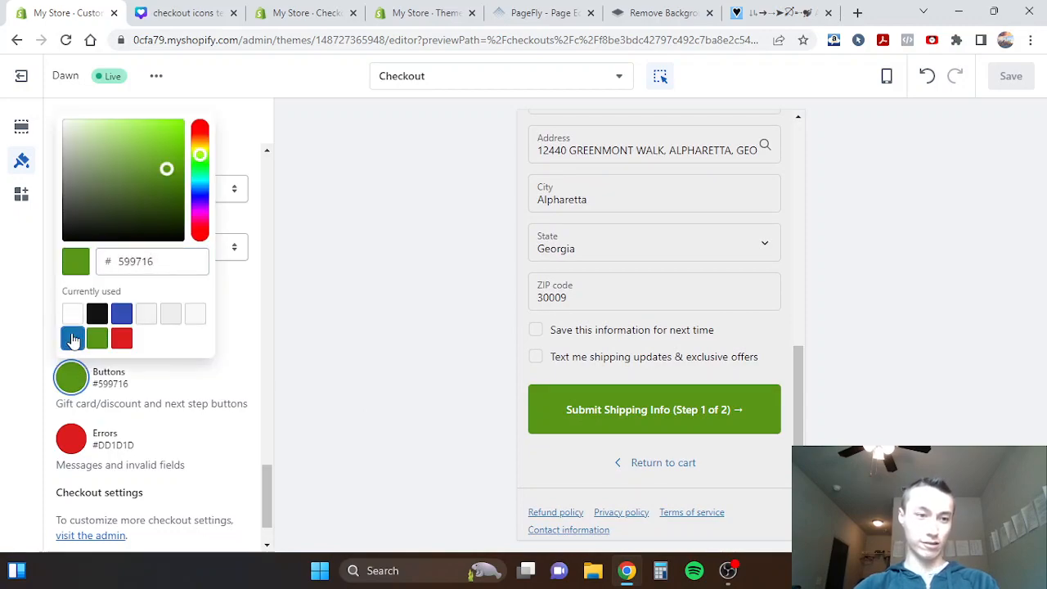
pyautogui.click(98, 388)
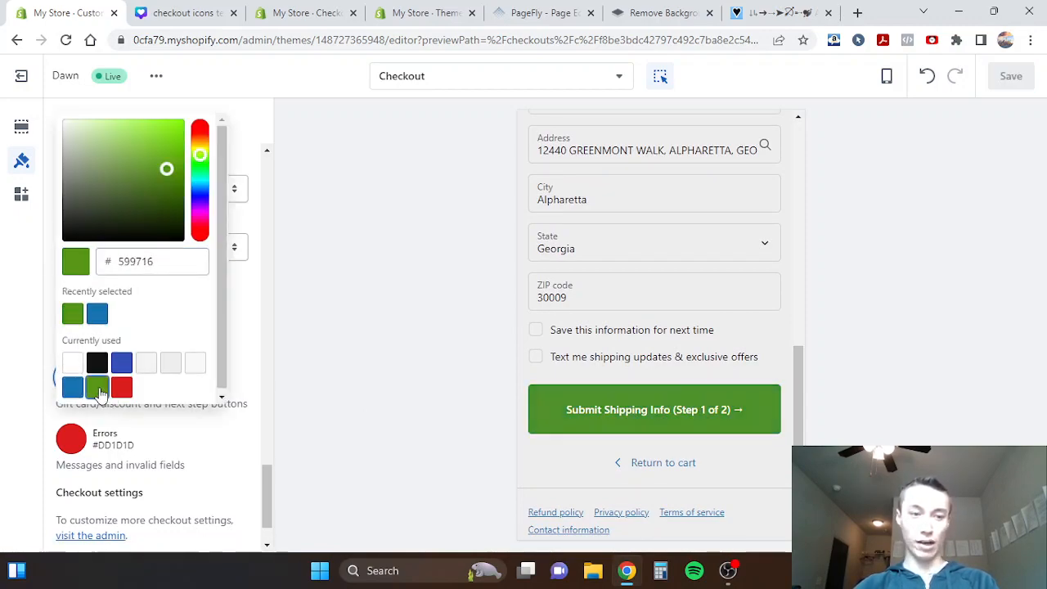
pyautogui.click(206, 421)
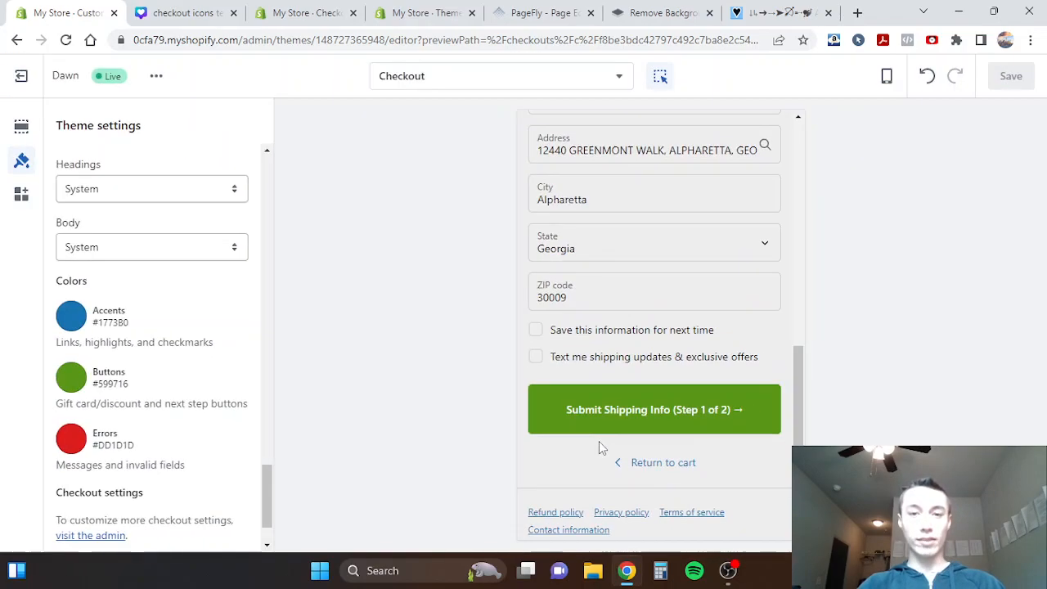
# - Look over the checkout preview from the banner down to the submit button
pyautogui.scroll(3, 632, 337)
pyautogui.scroll(4, 633, 338)
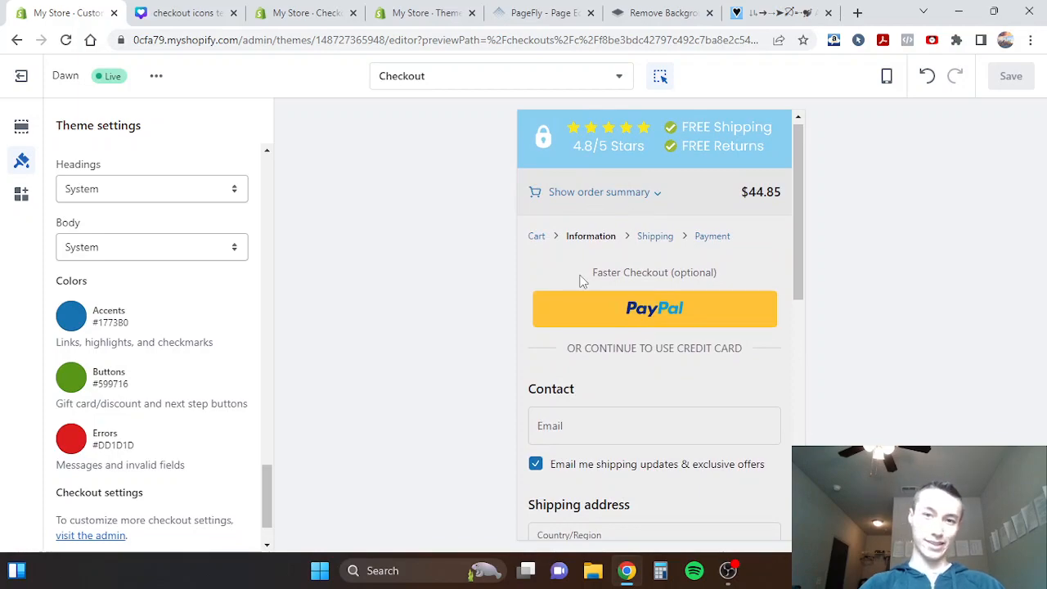
pyautogui.scroll(-10, 585, 278)
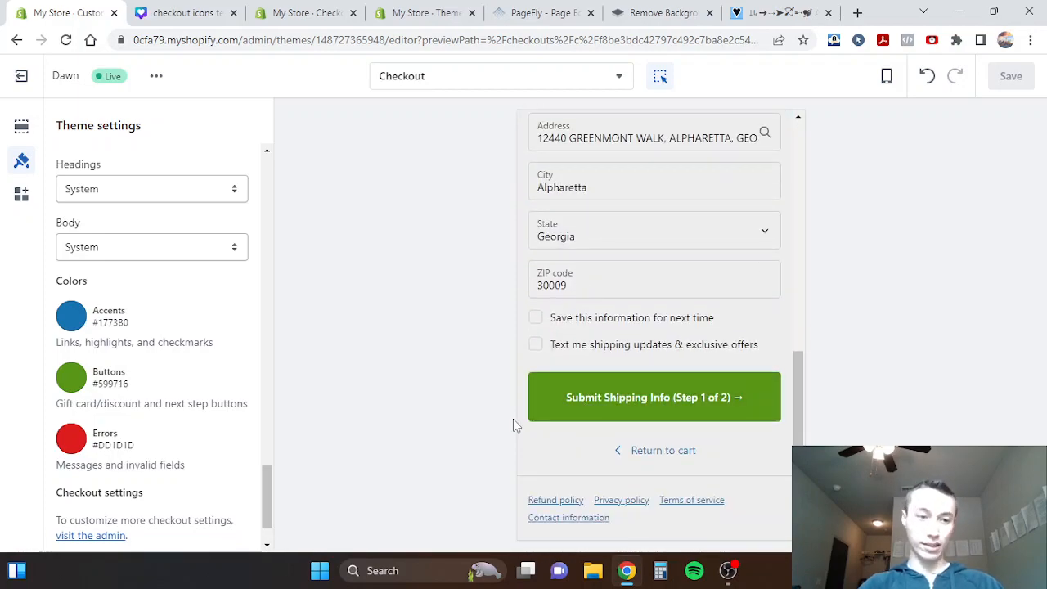
pyautogui.scroll(4, 108, 329)
pyautogui.scroll(-4, 107, 330)
# - Try White form fields in the main content area, check them in the preview, and set them back to Transparent
pyautogui.scroll(5, 106, 330)
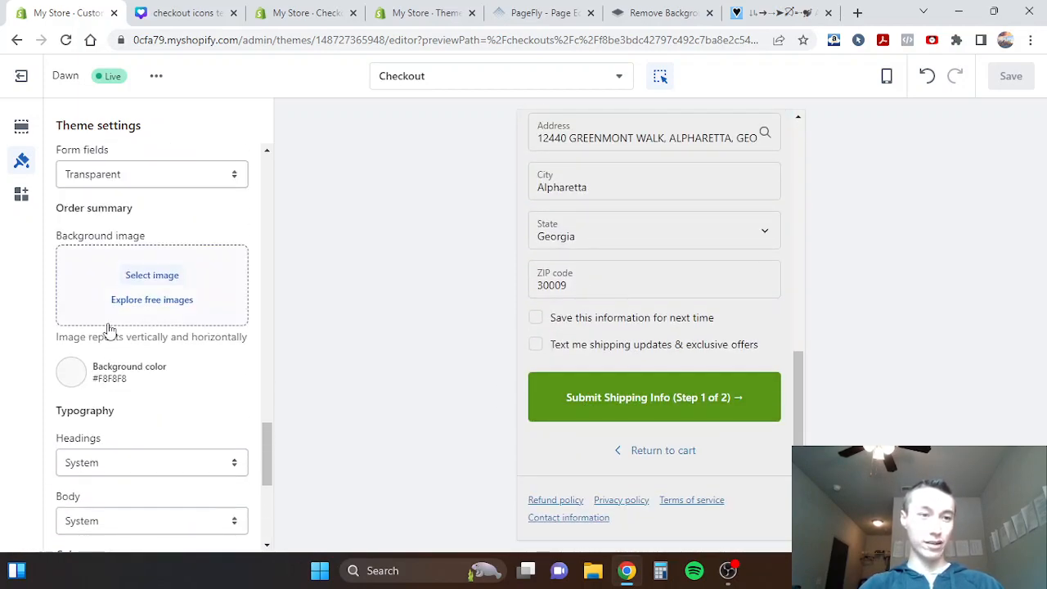
pyautogui.click(135, 302)
pyautogui.click(117, 322)
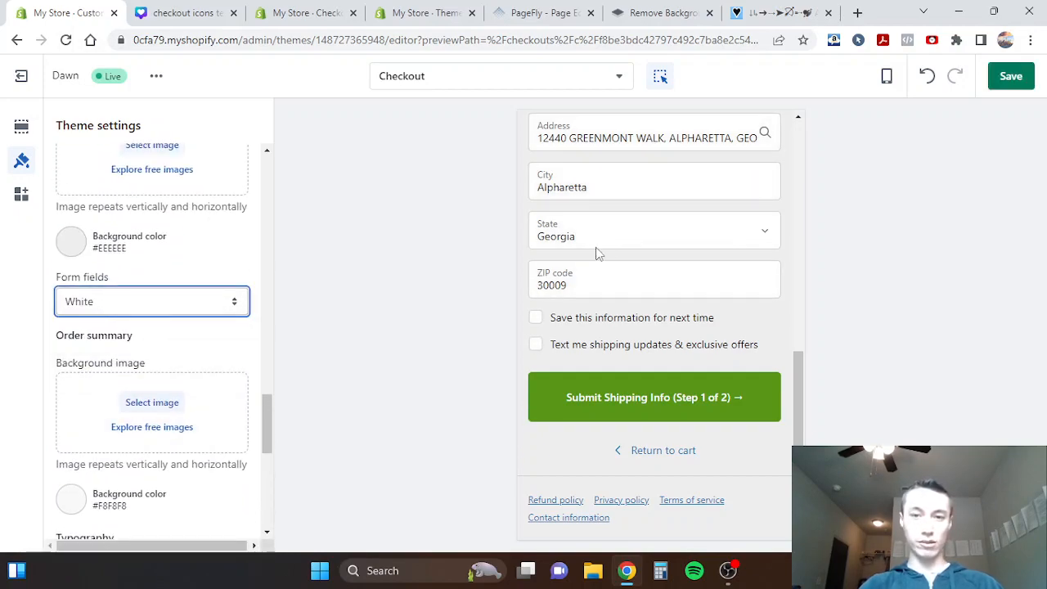
pyautogui.scroll(3, 576, 250)
pyautogui.click(173, 300)
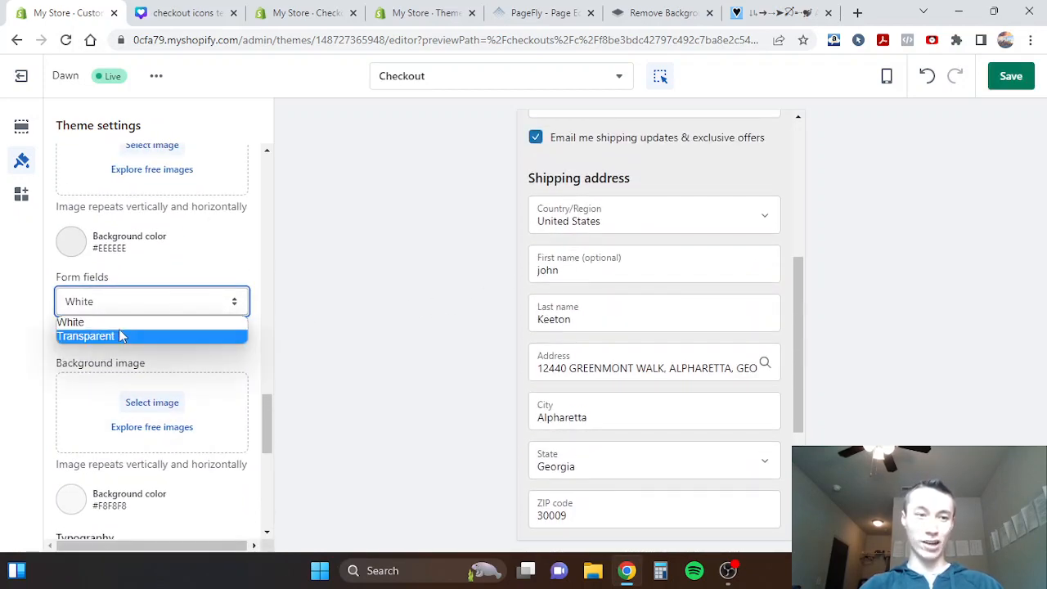
pyautogui.click(114, 336)
pyautogui.scroll(-3, 668, 355)
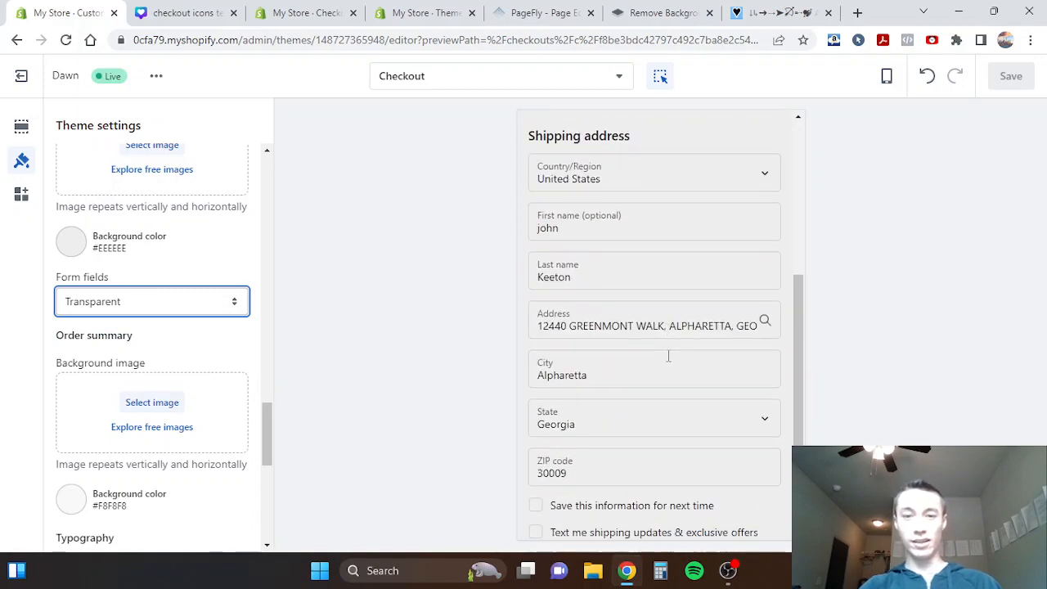
pyautogui.scroll(-3, 529, 302)
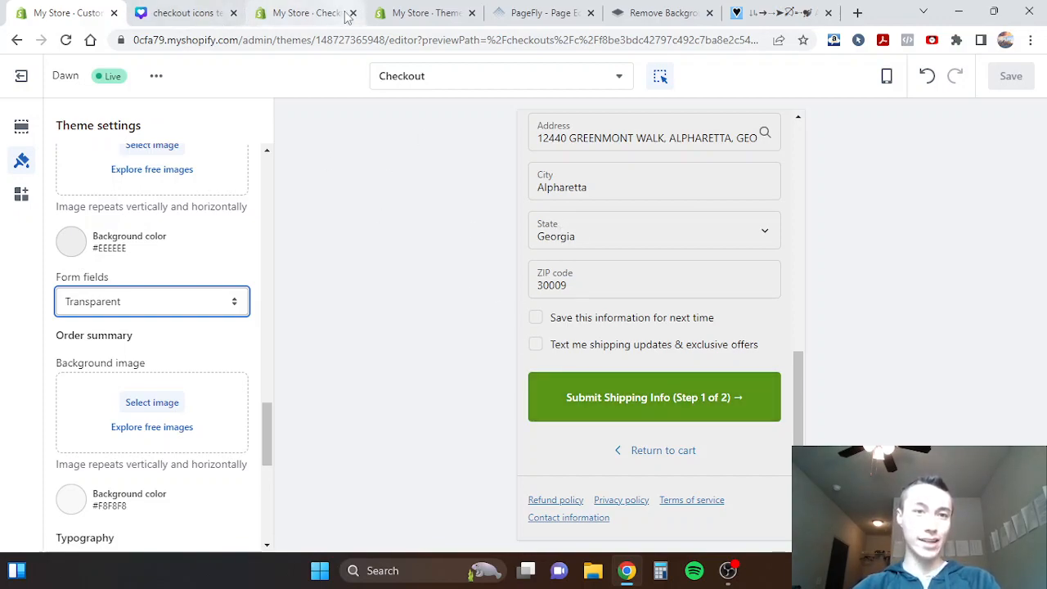
# - Leave the checkout language editor and open the store's Checkout settings in the Shopify admin
pyautogui.click(304, 13)
pyautogui.click(1023, 96)
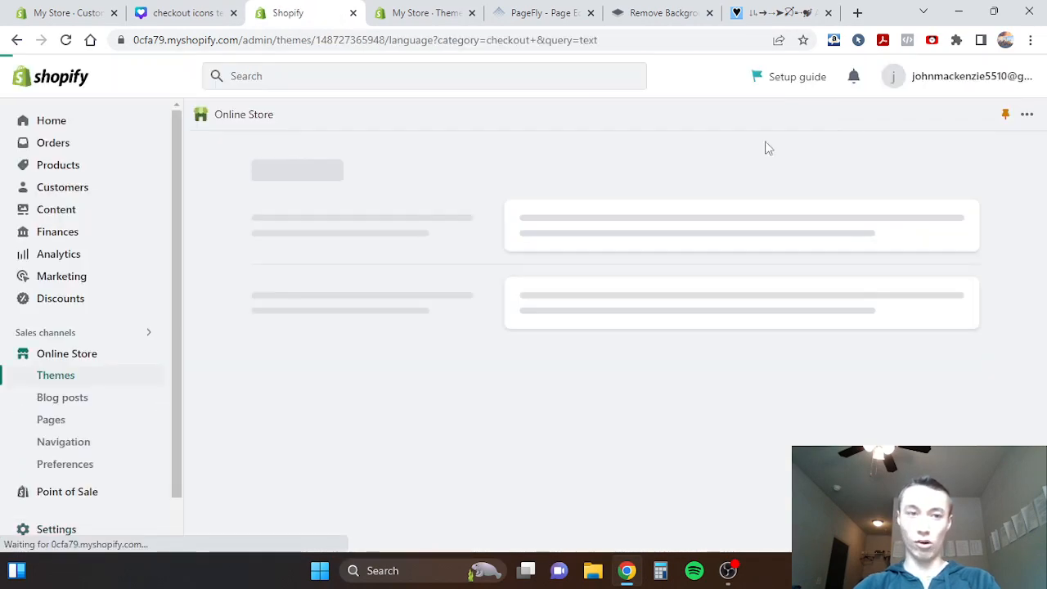
pyautogui.click(79, 354)
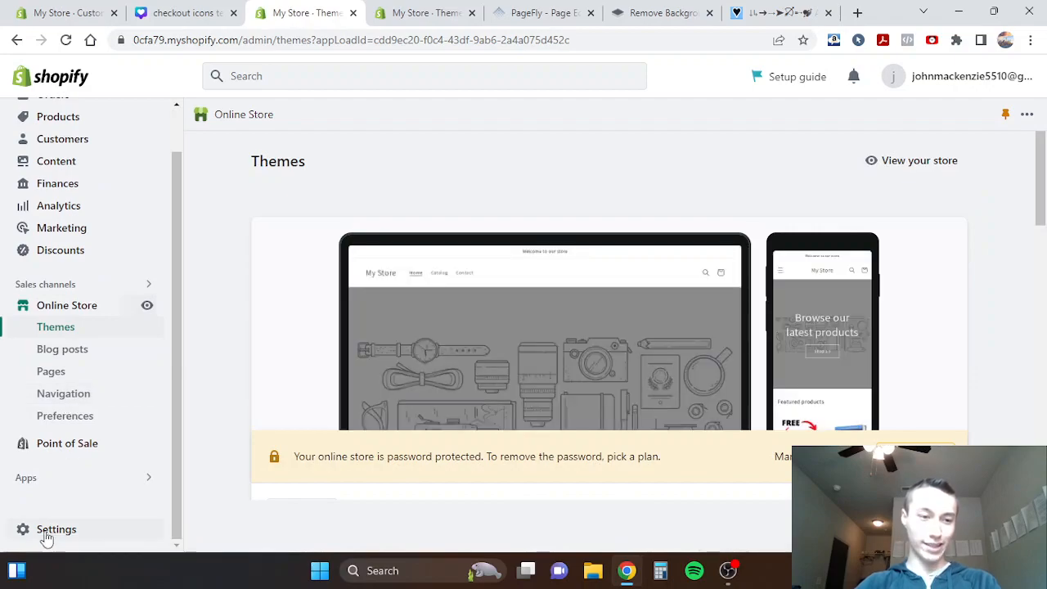
pyautogui.click(40, 528)
pyautogui.click(133, 332)
# - Review the customer contact method and the customer information options for full name, company name, address line 2 and phone number
pyautogui.scroll(-1, 582, 335)
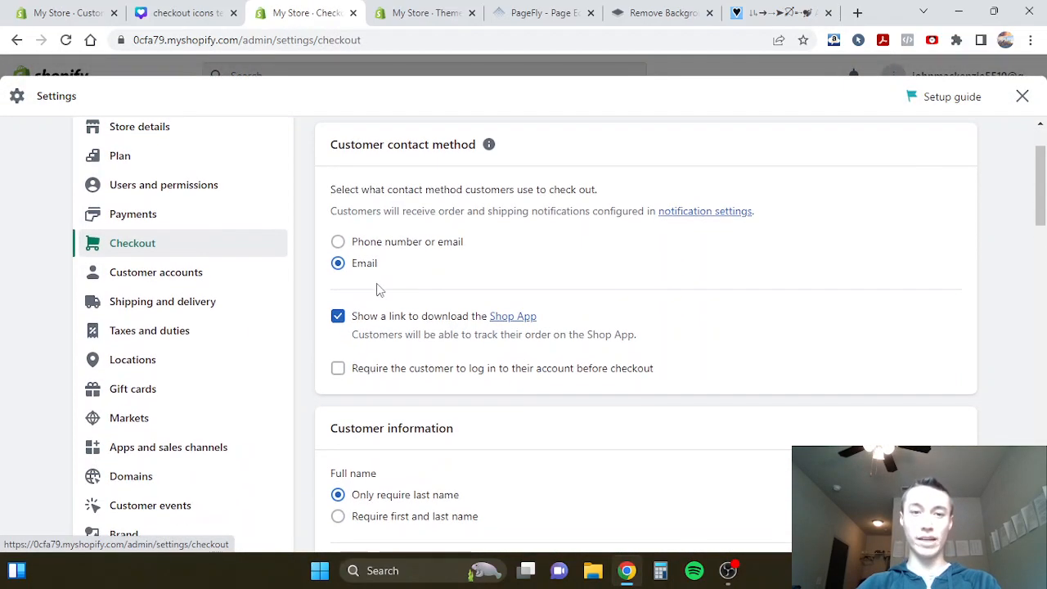
pyautogui.tripleClick(412, 189)
pyautogui.click(414, 190)
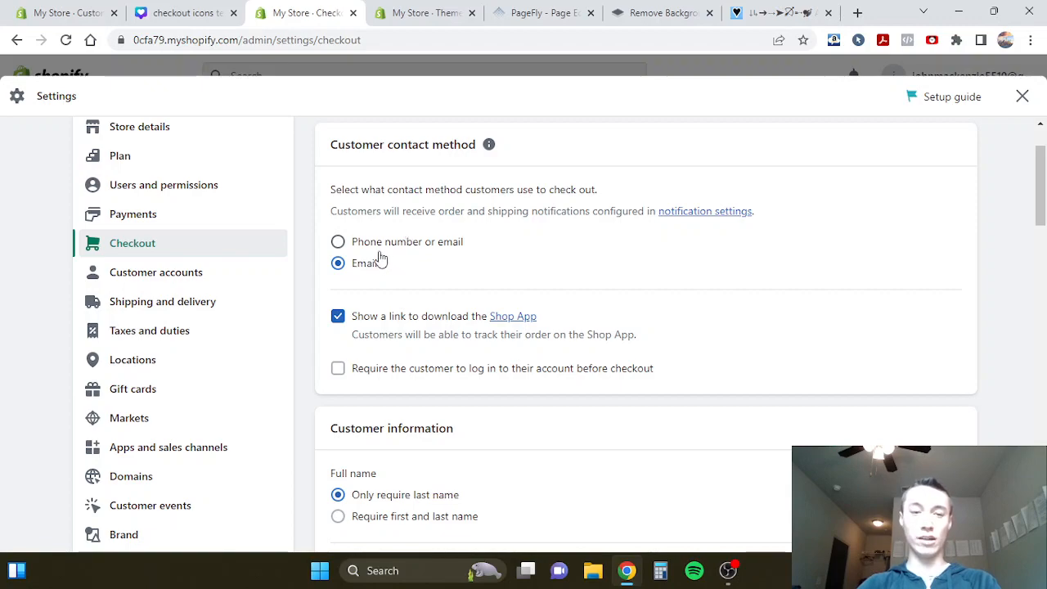
pyautogui.scroll(-2, 369, 266)
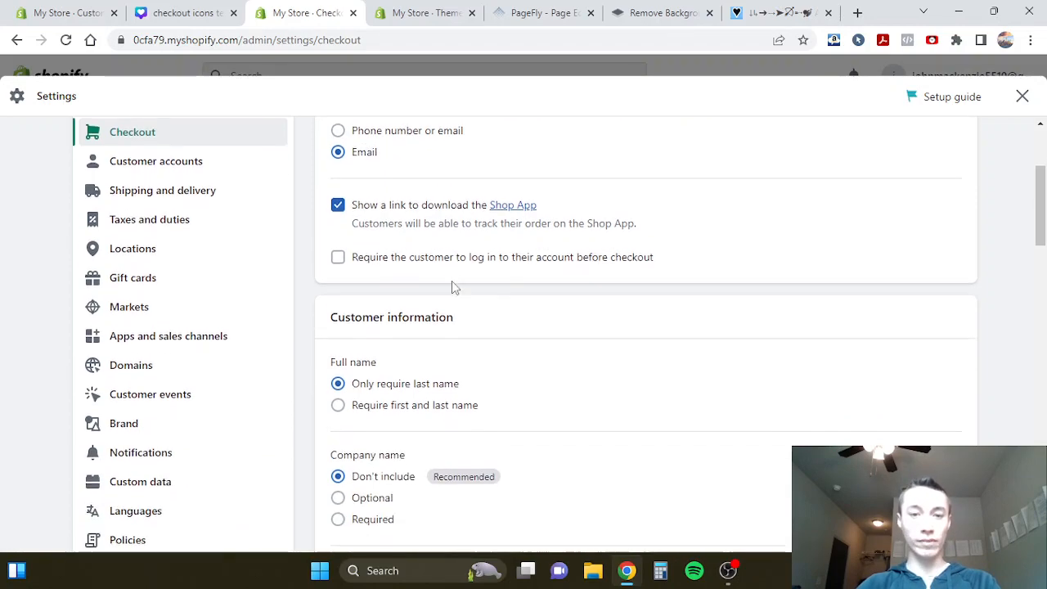
pyautogui.scroll(-1, 524, 278)
pyautogui.scroll(-1, 491, 262)
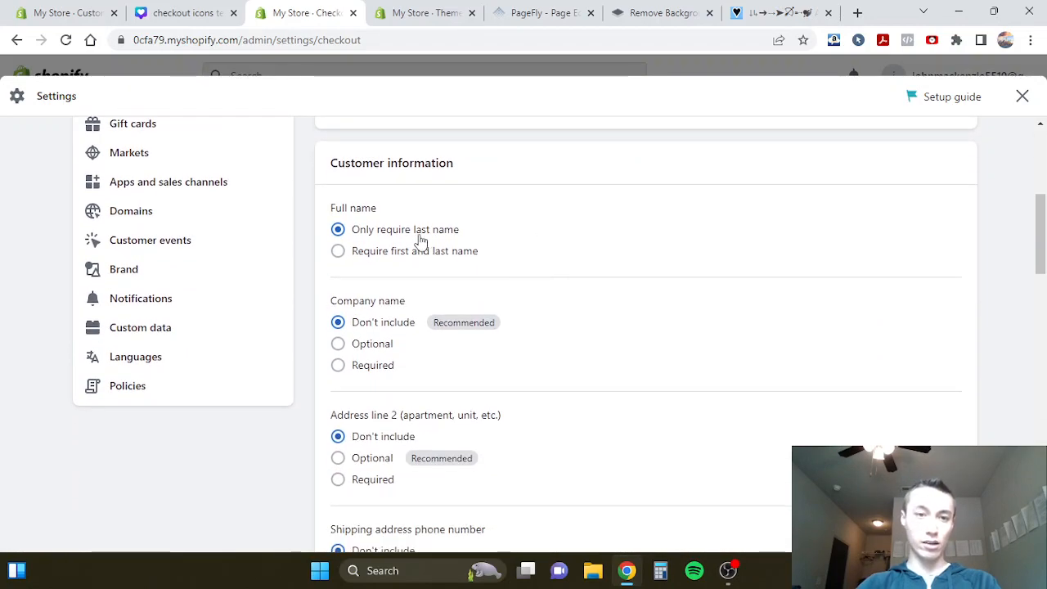
pyautogui.scroll(-1, 548, 322)
pyautogui.scroll(1, 548, 325)
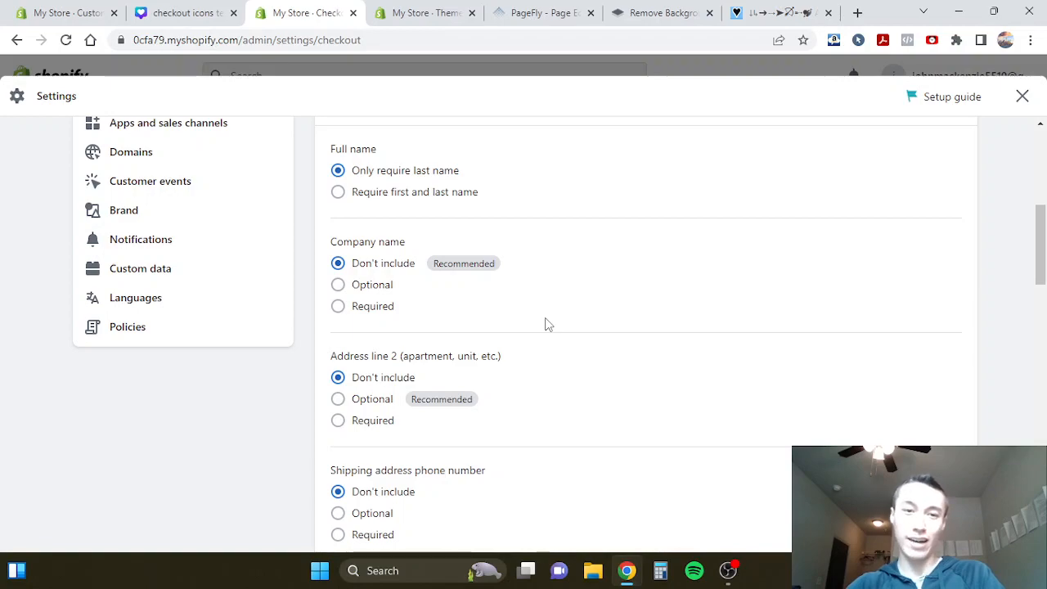
pyautogui.scroll(-1, 548, 325)
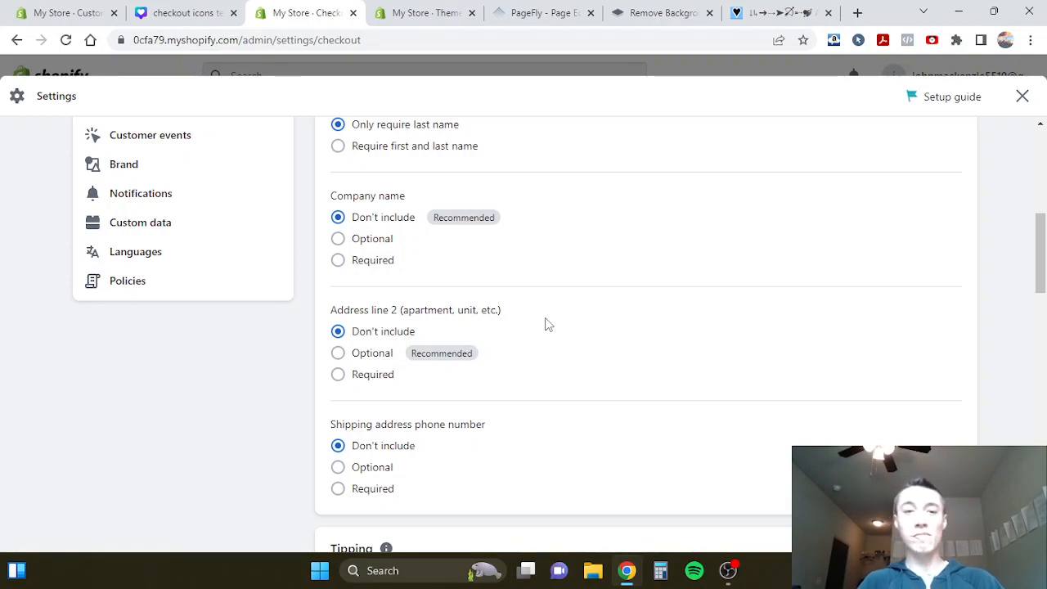
pyautogui.scroll(1, 548, 325)
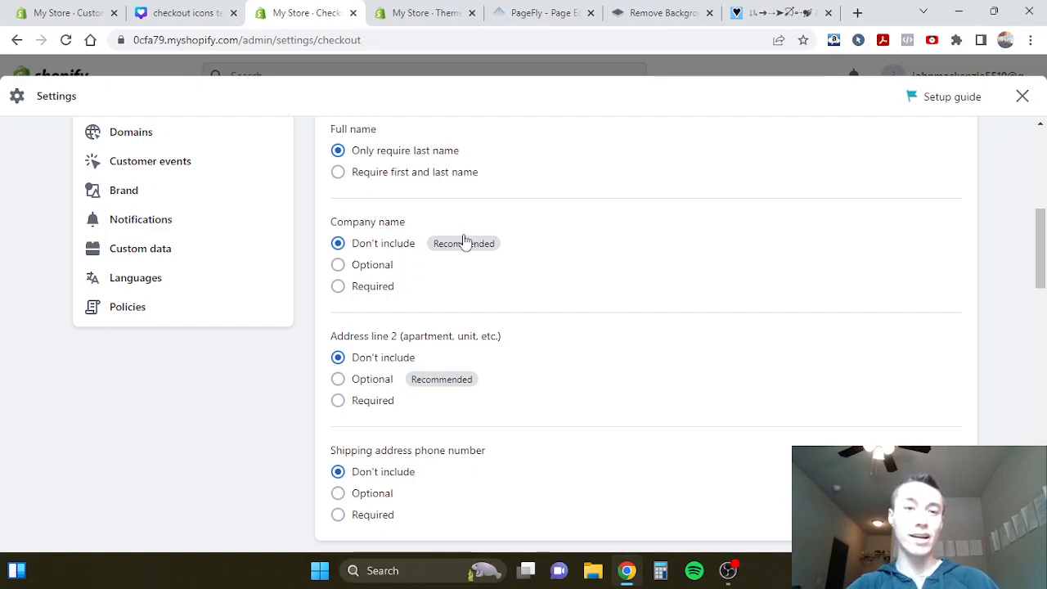
pyautogui.scroll(-2, 439, 270)
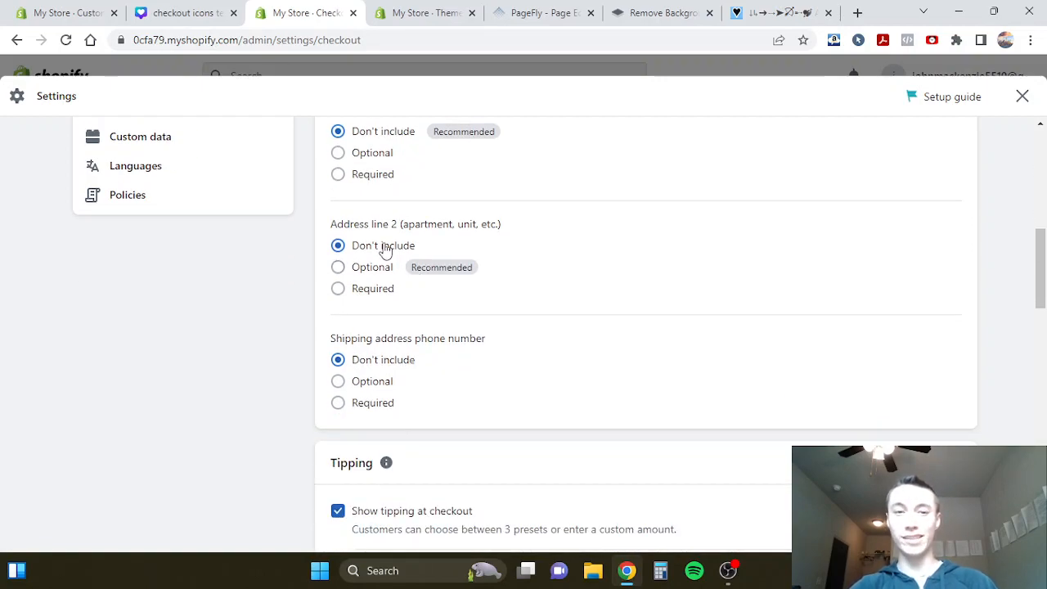
# - Review the tipping section of the Checkout settings, including its three preset percentages and the option to hide tipping
pyautogui.scroll(-3, 537, 299)
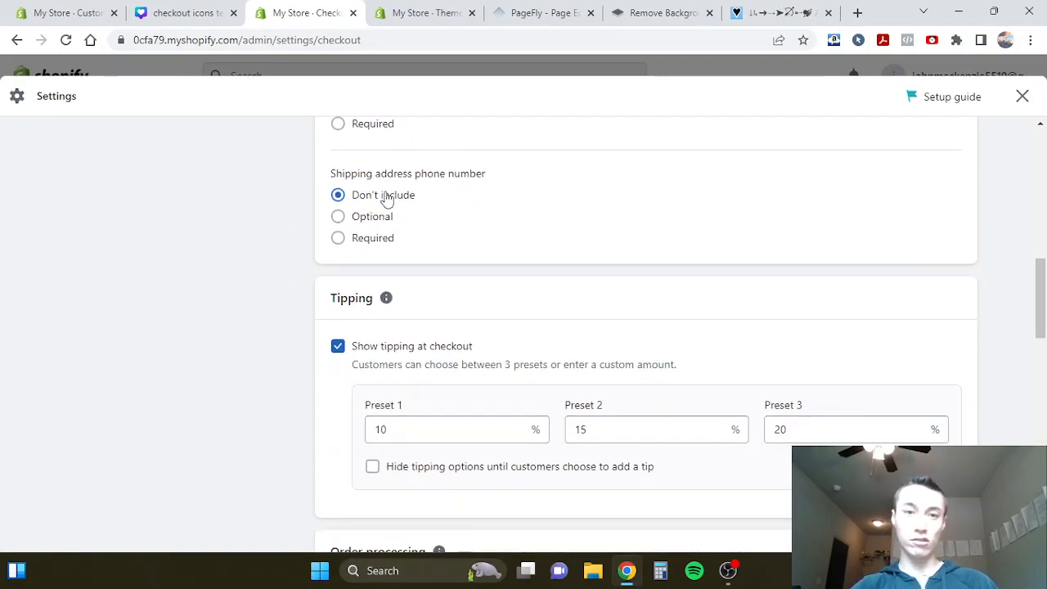
pyautogui.scroll(-2, 524, 235)
pyautogui.scroll(1, 476, 199)
pyautogui.scroll(-1, 475, 199)
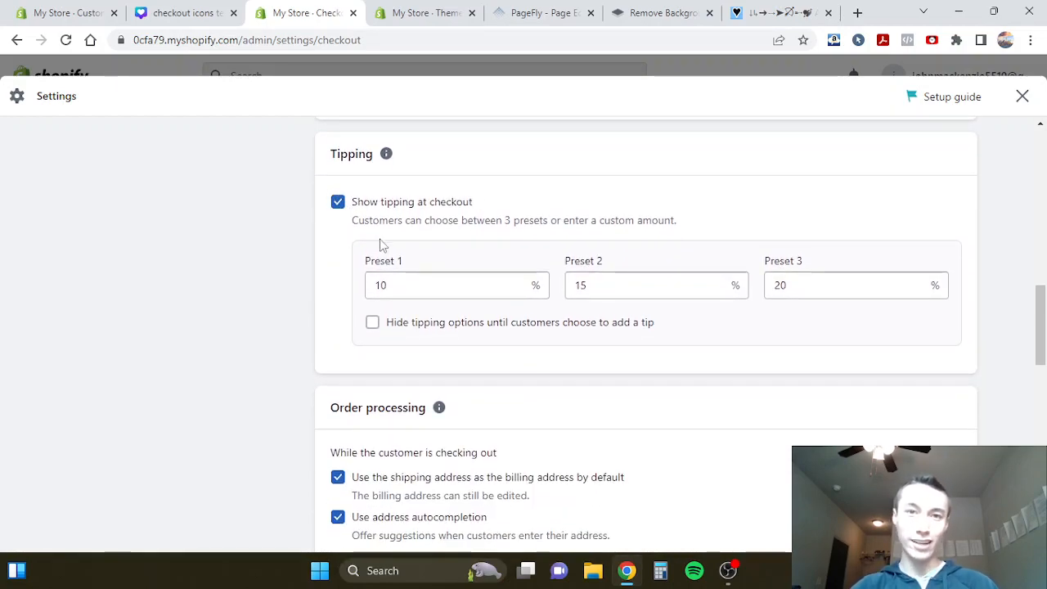
pyautogui.scroll(-1, 382, 246)
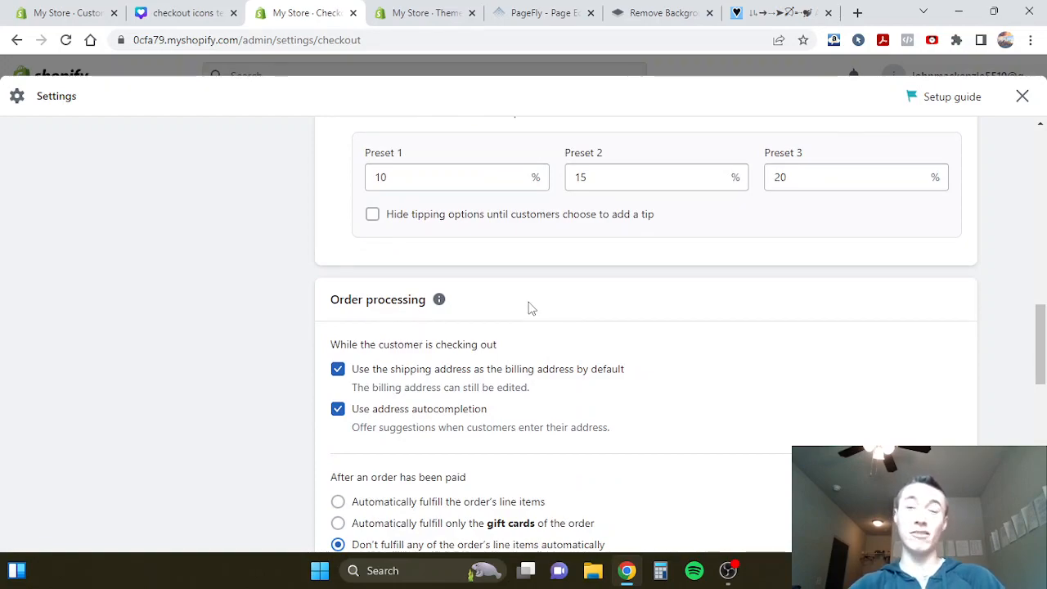
pyautogui.scroll(1, 529, 305)
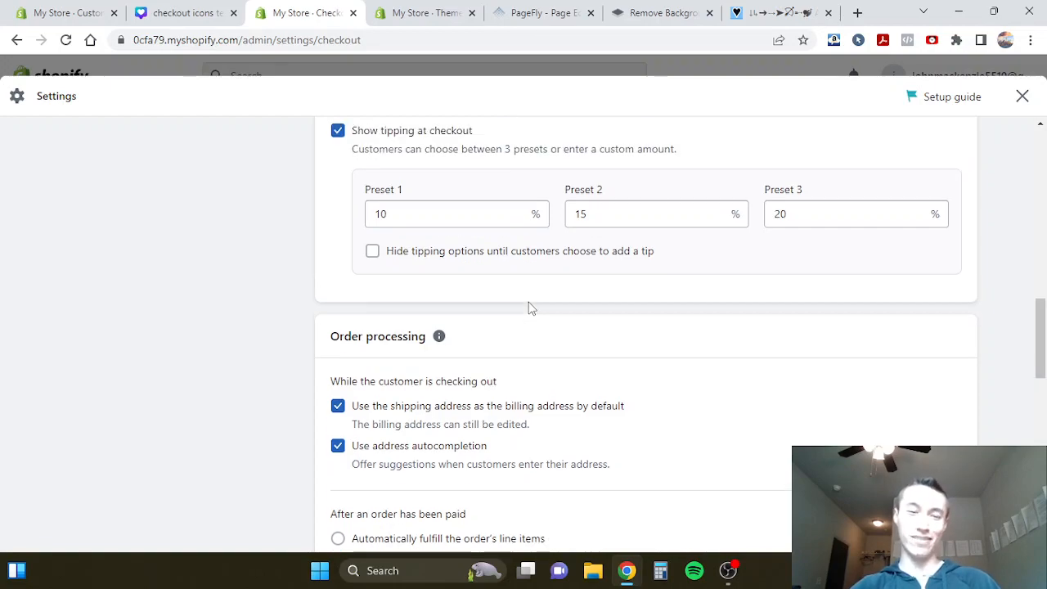
pyautogui.scroll(-4, 528, 306)
pyautogui.scroll(1, 495, 260)
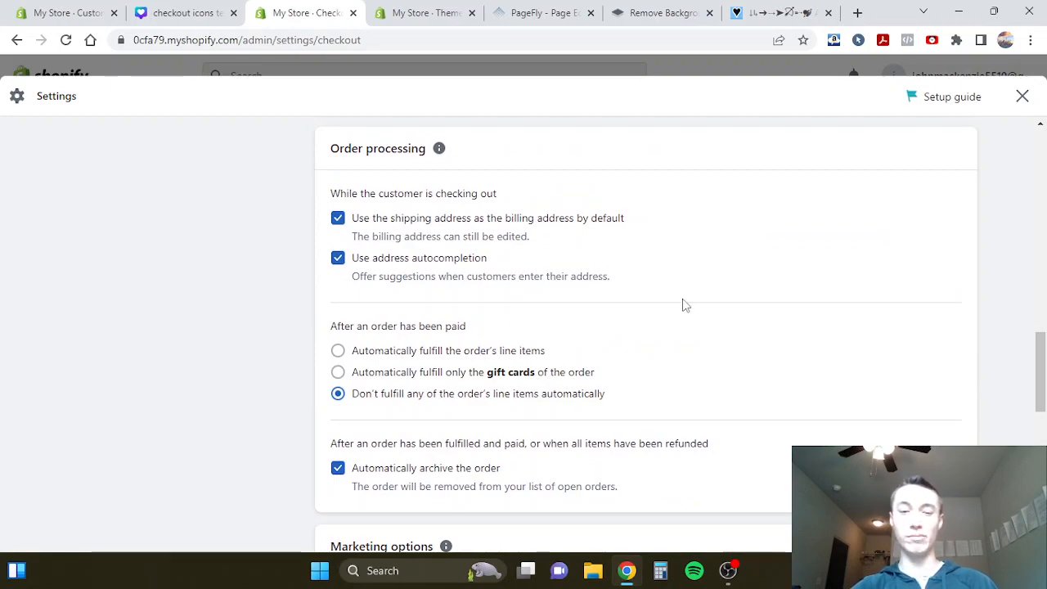
# - Review the order processing, email and SMS marketing, order status page and checkout language settings
pyautogui.scroll(-2, 684, 304)
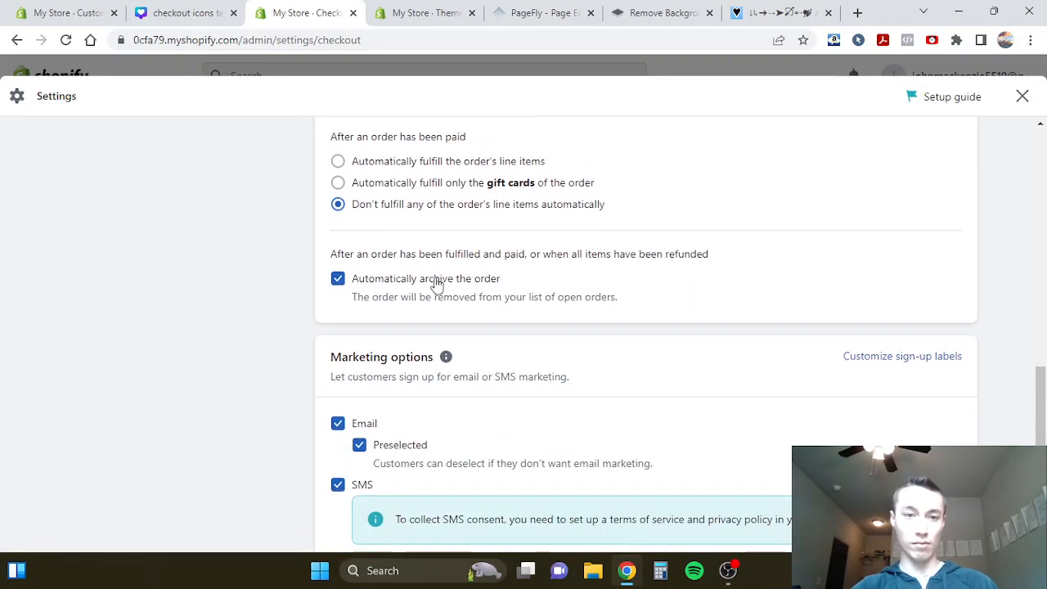
pyautogui.scroll(-3, 530, 297)
pyautogui.click(337, 207)
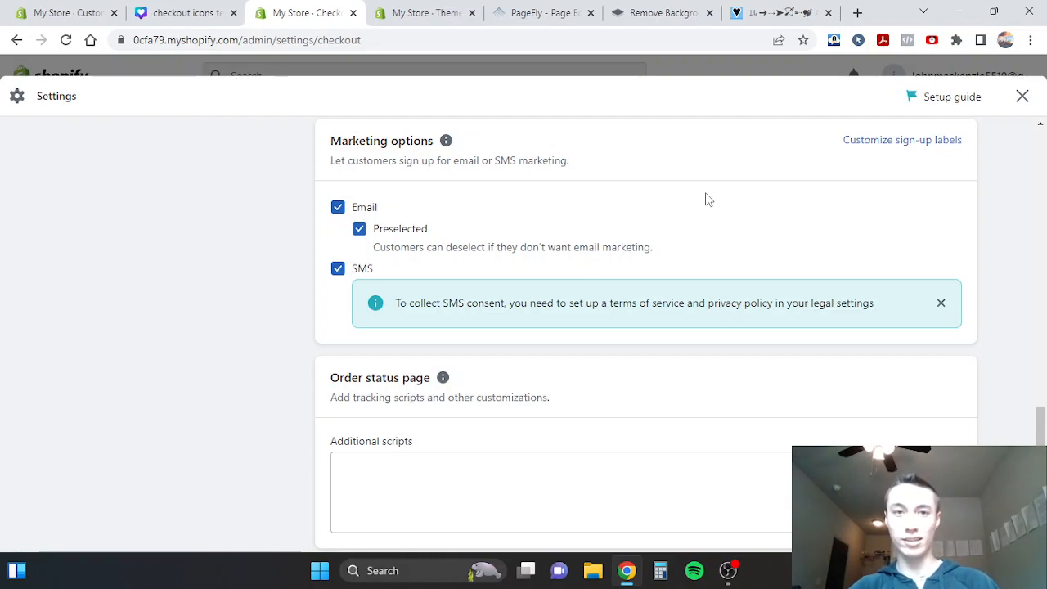
pyautogui.scroll(-1, 708, 199)
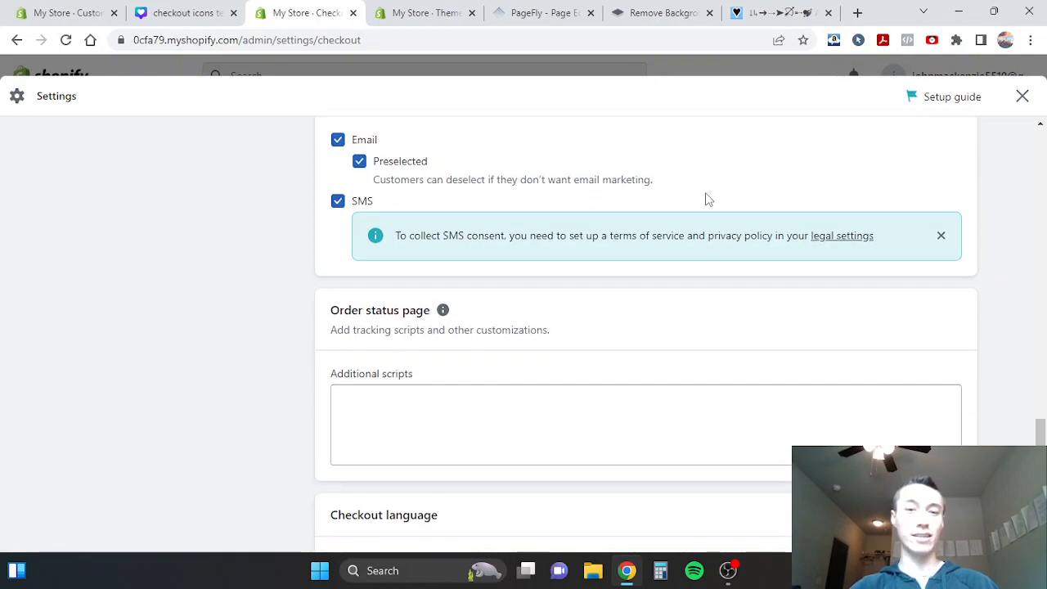
pyautogui.scroll(-2, 708, 199)
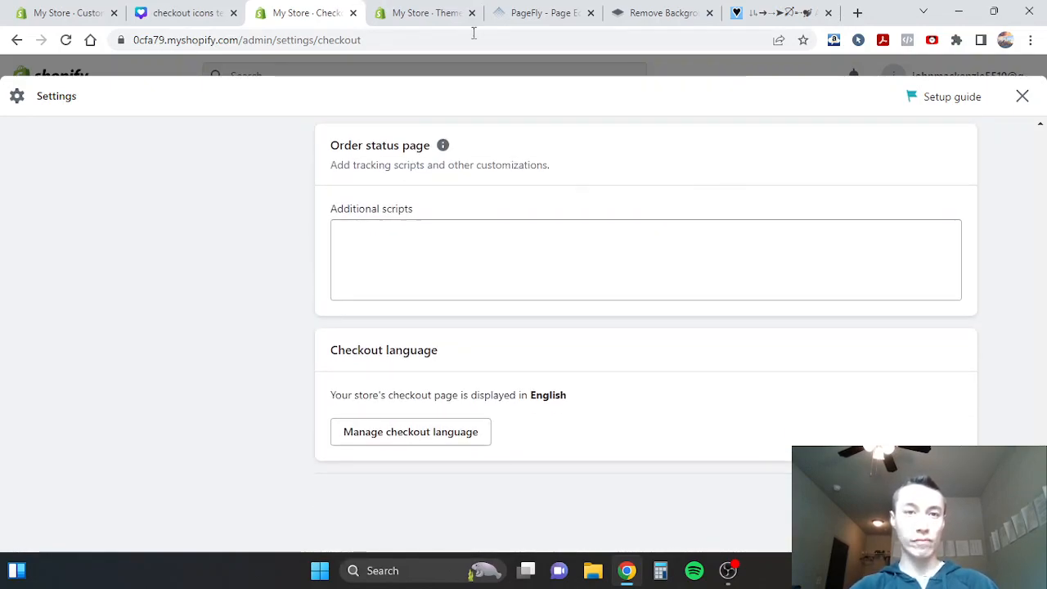
# - Leave the Checkout settings and open the Checkout & system section of the Dawn theme's default content
pyautogui.click(434, 14)
pyautogui.click(274, 12)
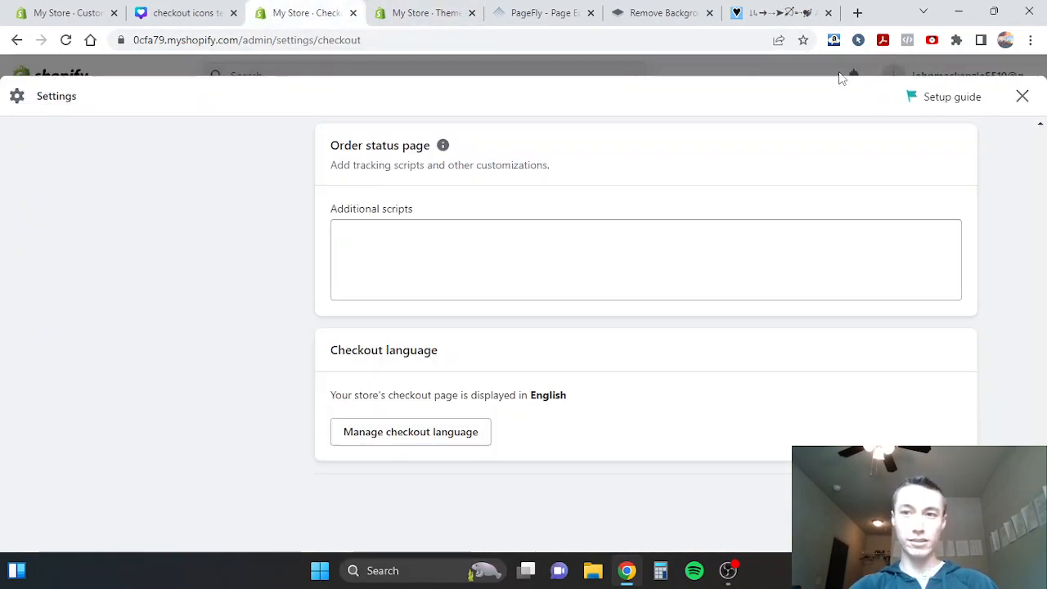
pyautogui.click(1019, 95)
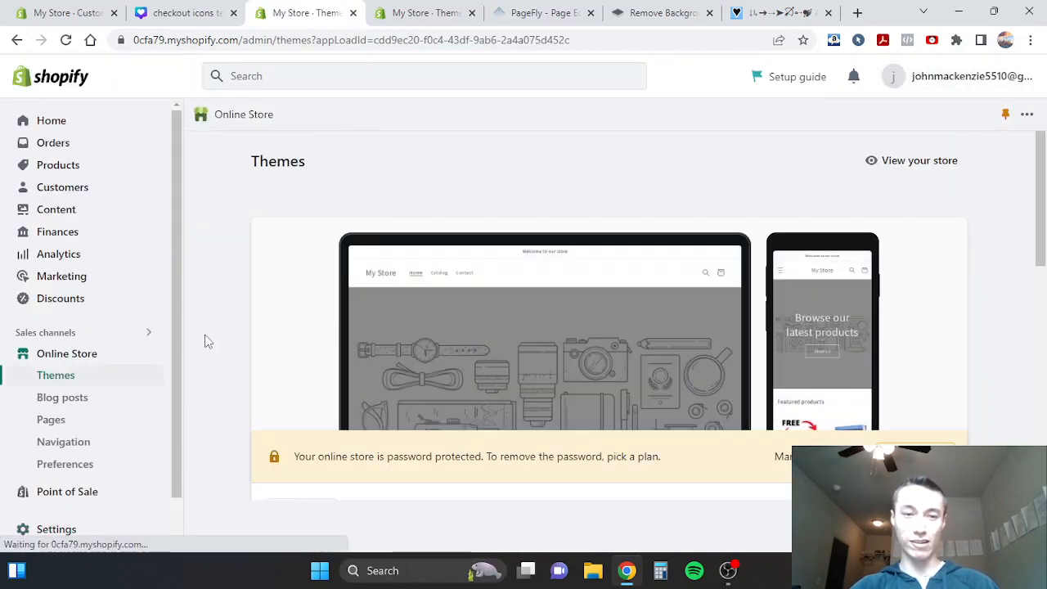
pyautogui.scroll(-2, 306, 365)
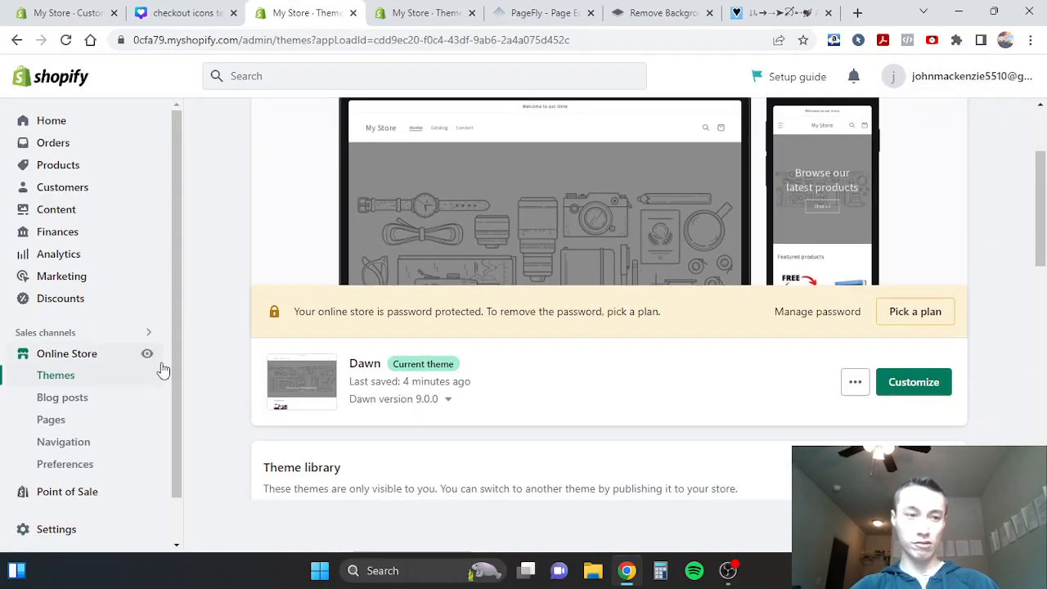
pyautogui.click(855, 382)
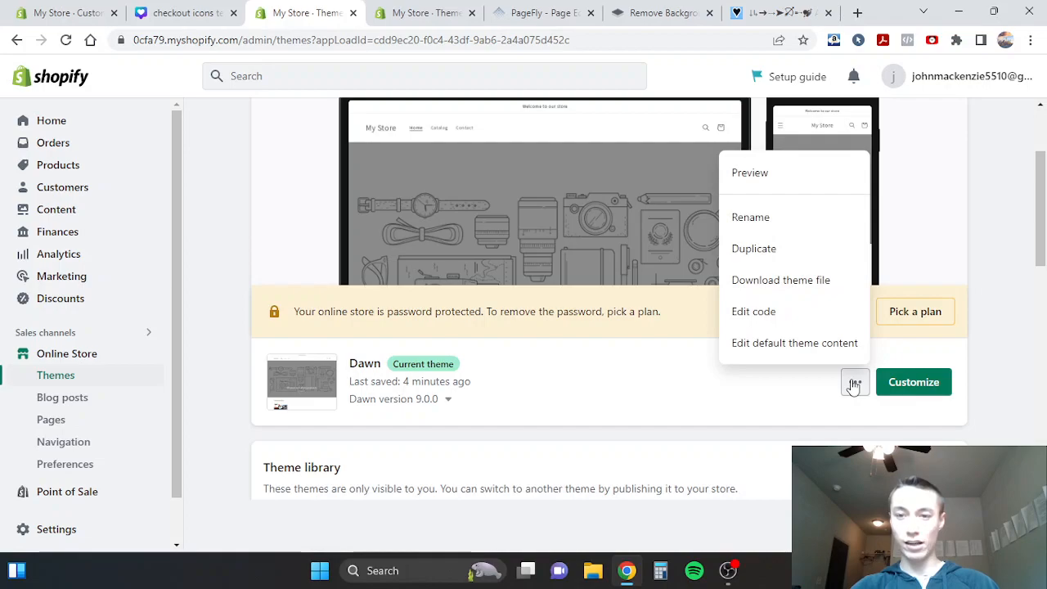
pyautogui.click(789, 352)
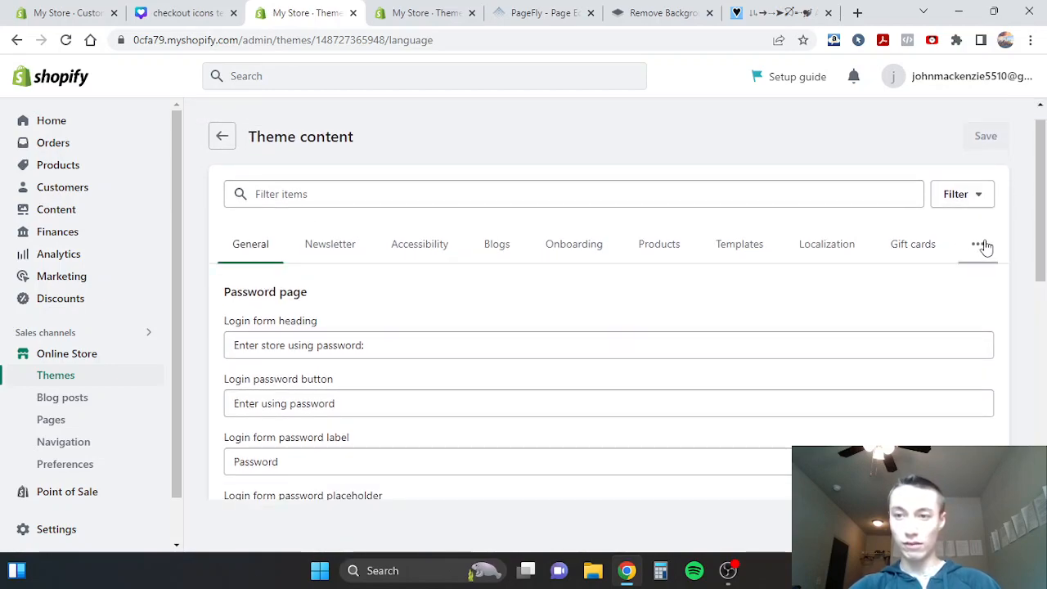
pyautogui.click(979, 244)
pyautogui.click(916, 375)
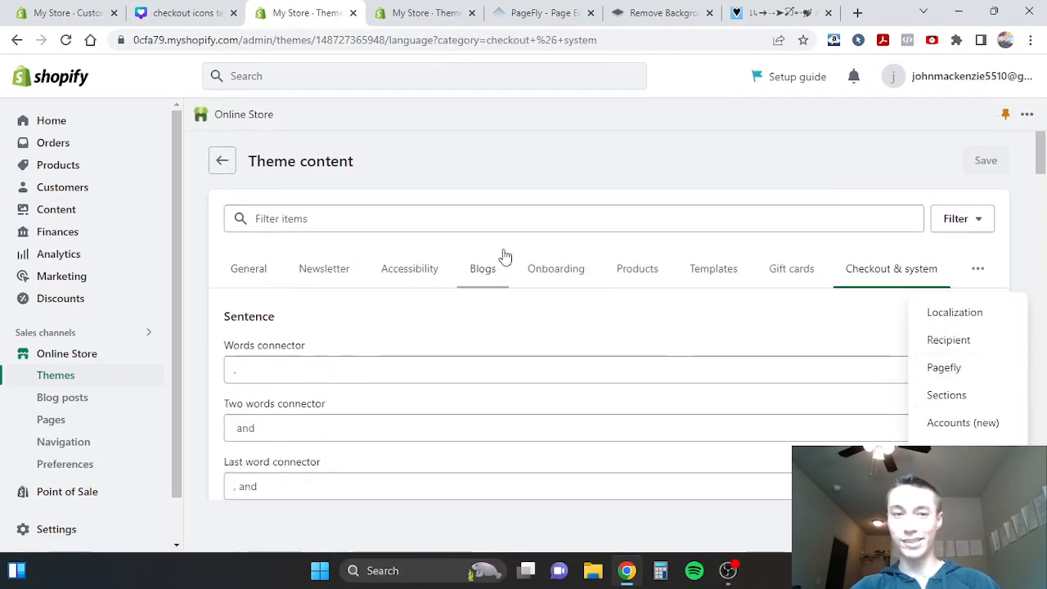
# - Look at the submit button in the checkout preview, and close the Canva design
pyautogui.click(98, 8)
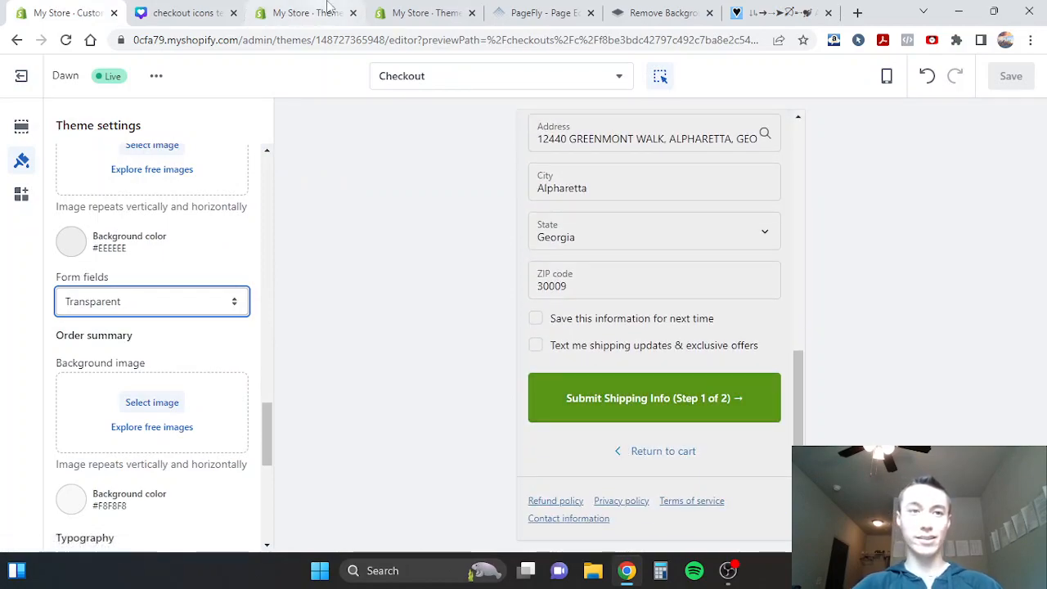
pyautogui.click(143, 12)
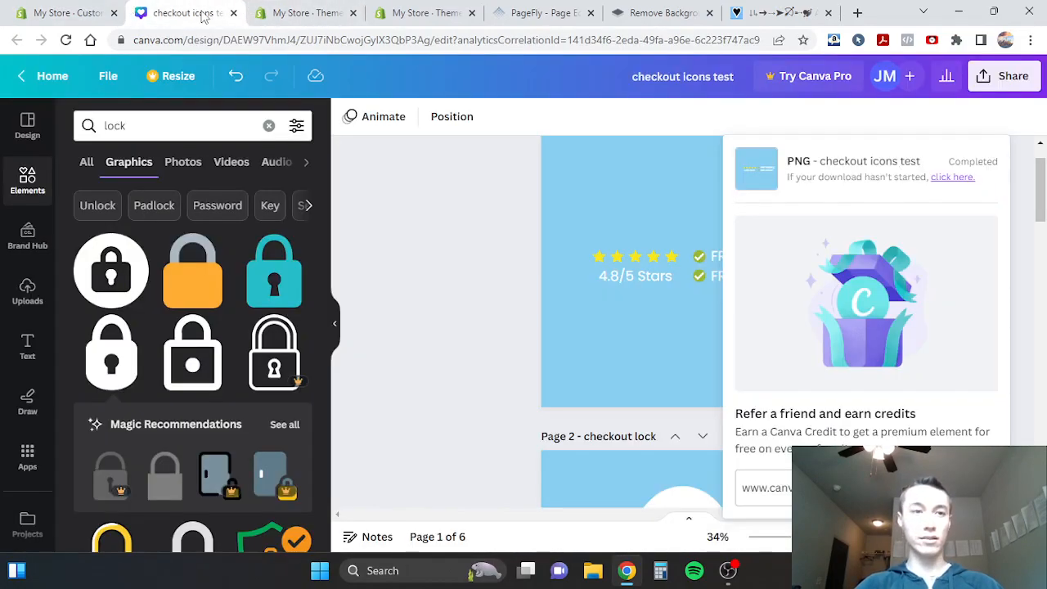
pyautogui.click(233, 13)
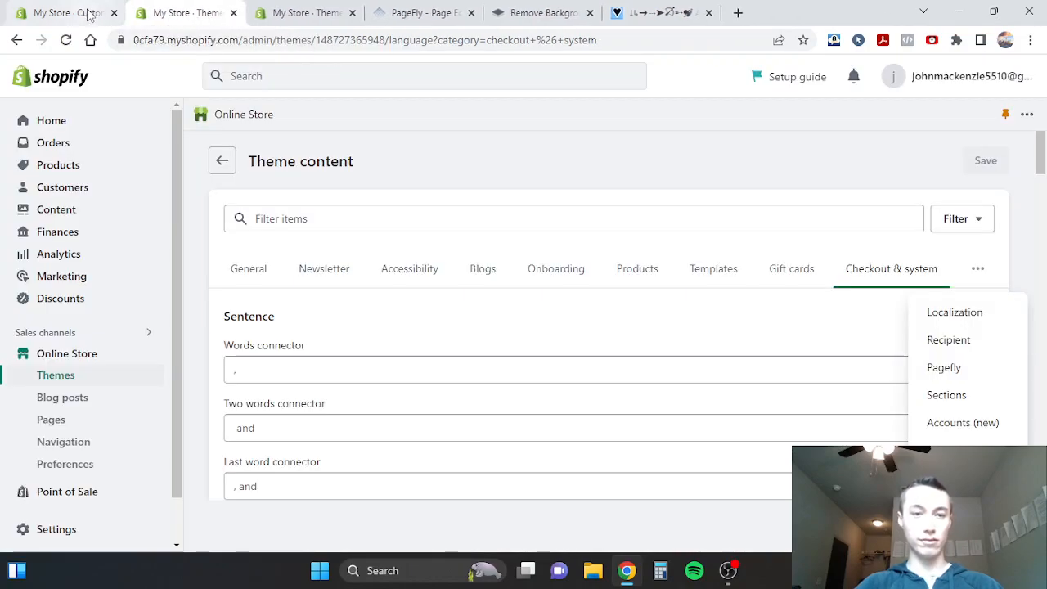
# - Filter the theme content by "button" and look through the matching label fields
pyautogui.click(397, 212)
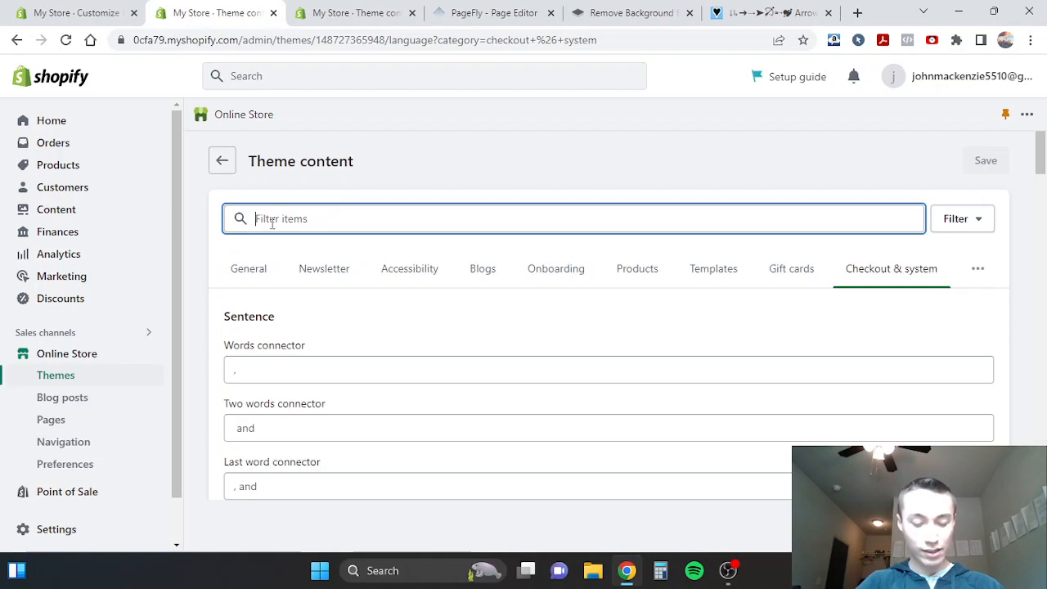
pyautogui.write('con')
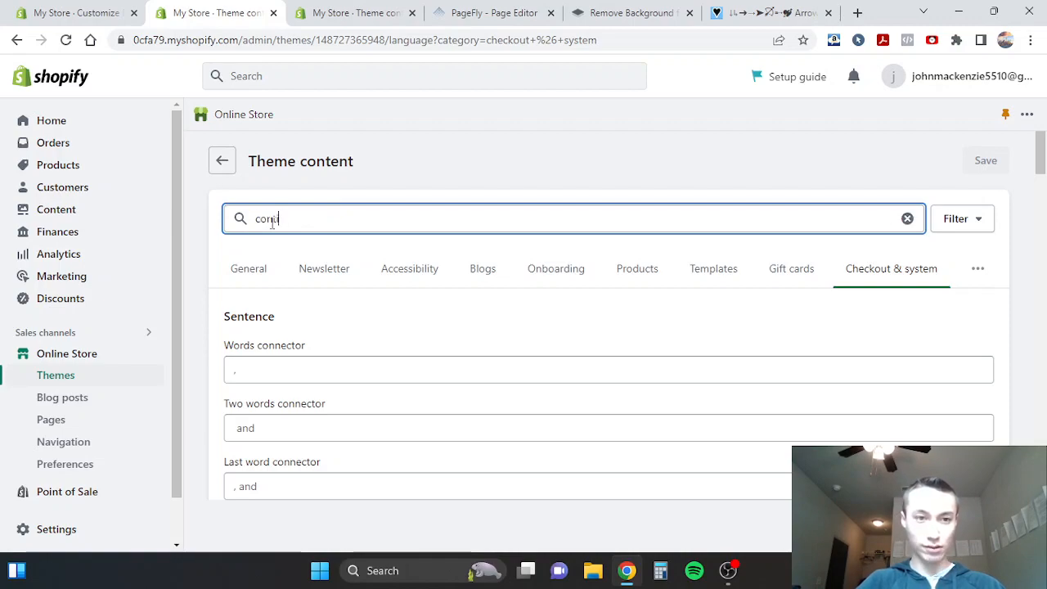
pyautogui.press('BackSpace')
pyautogui.press('BackSpace')
pyautogui.write('button')
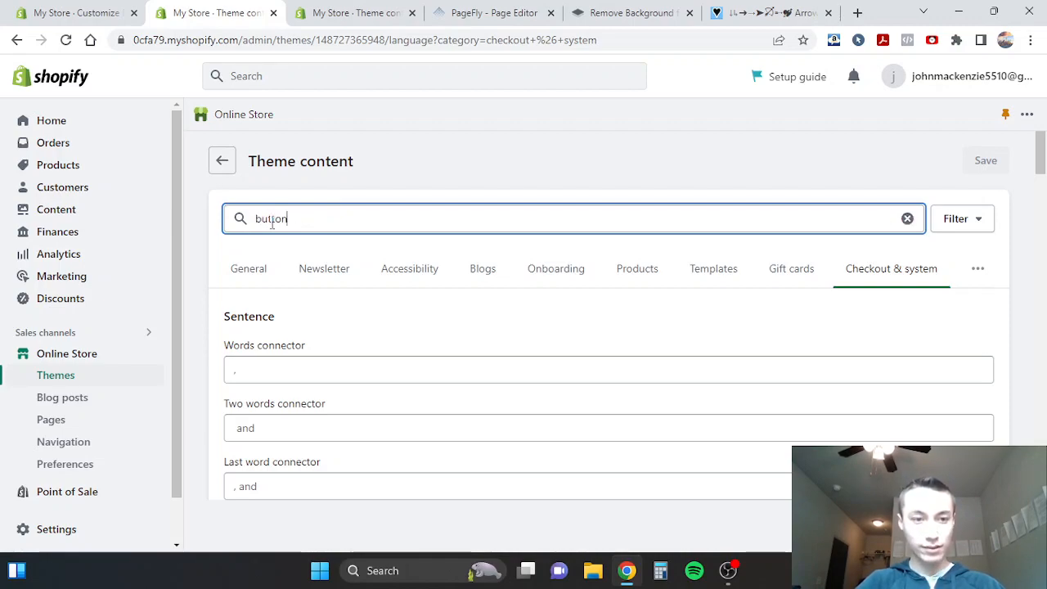
pyautogui.scroll(-10, 243, 331)
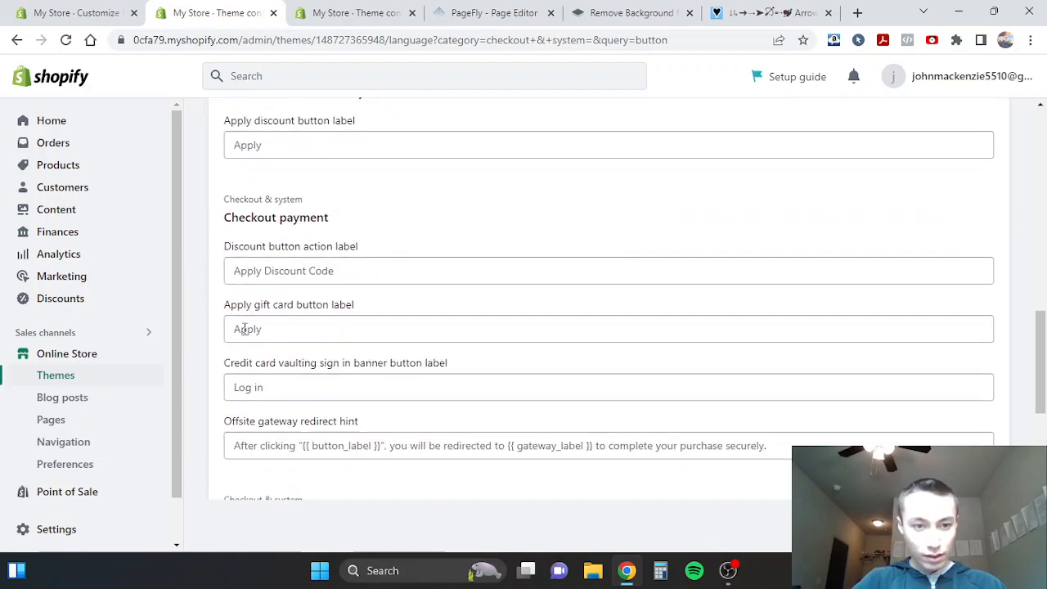
pyautogui.scroll(-15, 244, 334)
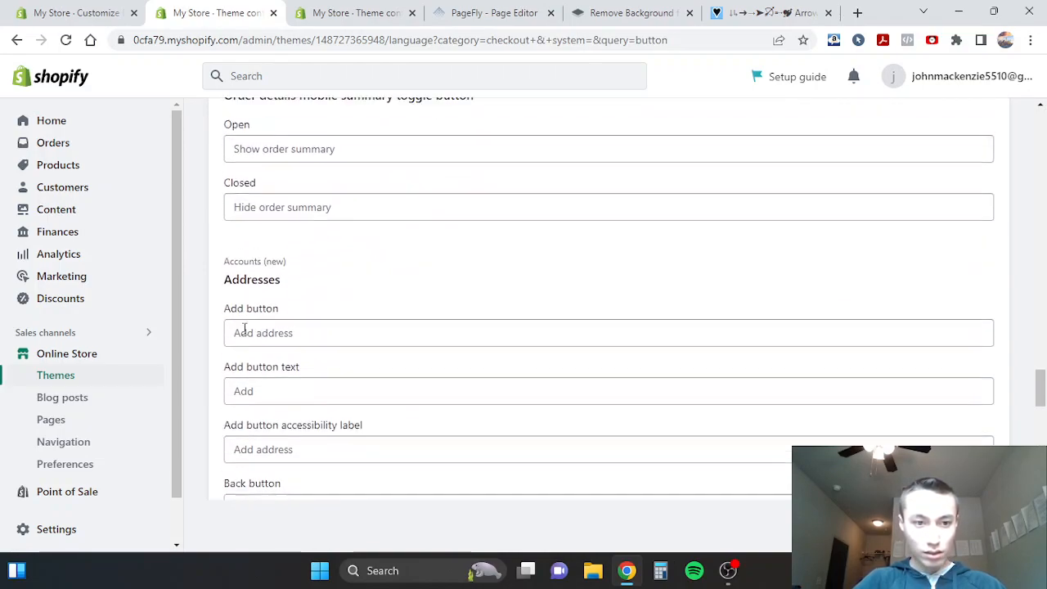
pyautogui.scroll(-2, 244, 332)
pyautogui.scroll(15, 244, 328)
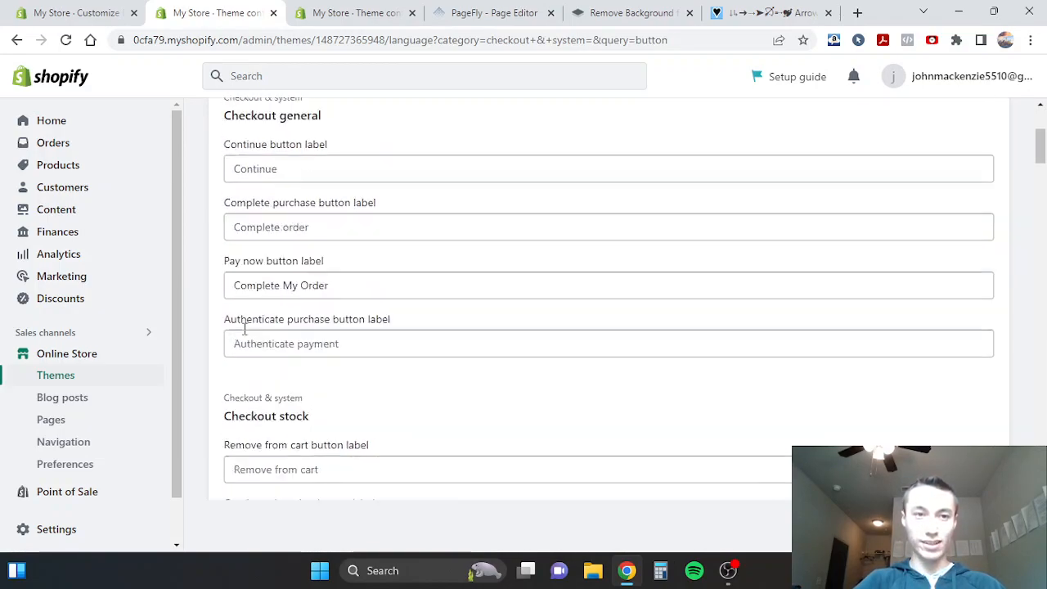
# - Filter the theme content by "continue to shipping", and clear the filter
pyautogui.tripleClick(297, 210)
pyautogui.write('continue to shipping')
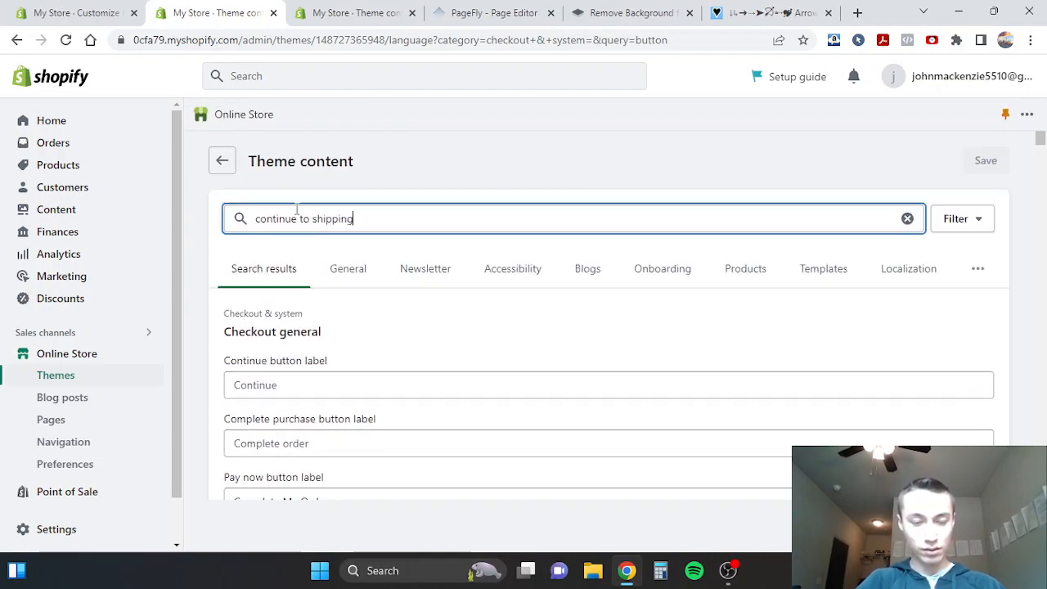
pyautogui.tripleClick(292, 226)
pyautogui.press('BackSpace')
pyautogui.scroll(-5, 426, 372)
pyautogui.scroll(-2, 423, 372)
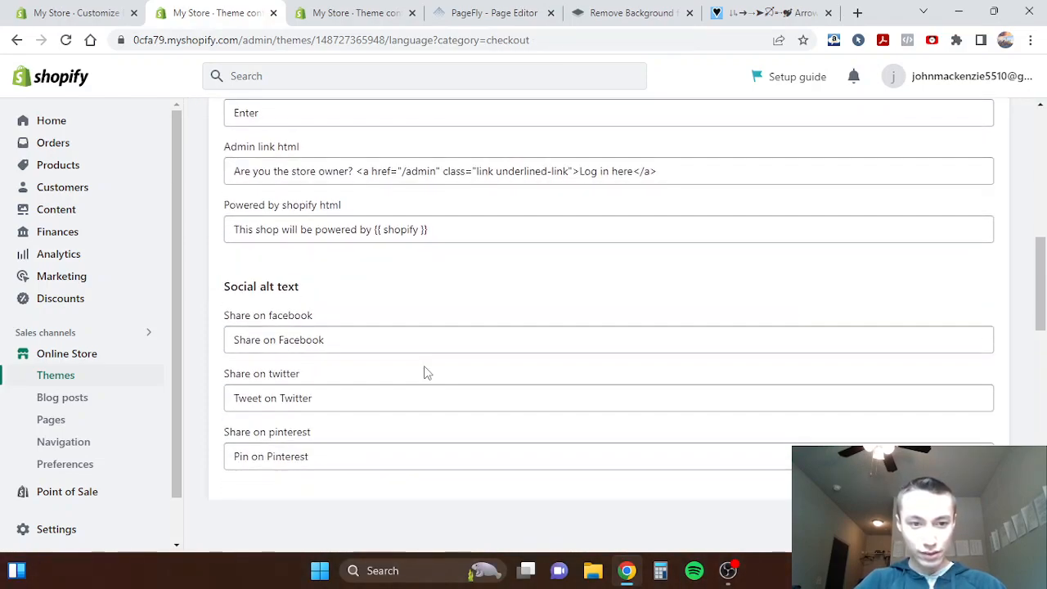
# - Search within the General theme content page for "submit", check around the match, and clear the search text
pyautogui.hotkey('ctrl', 'f')
pyautogui.click(90, 13)
pyautogui.click(221, 13)
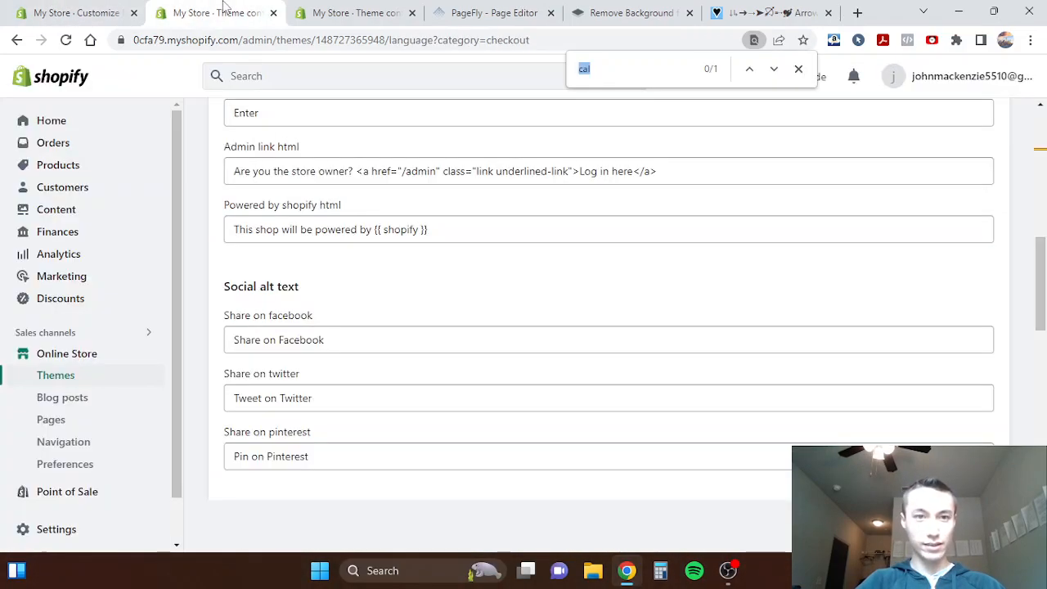
pyautogui.write('submit')
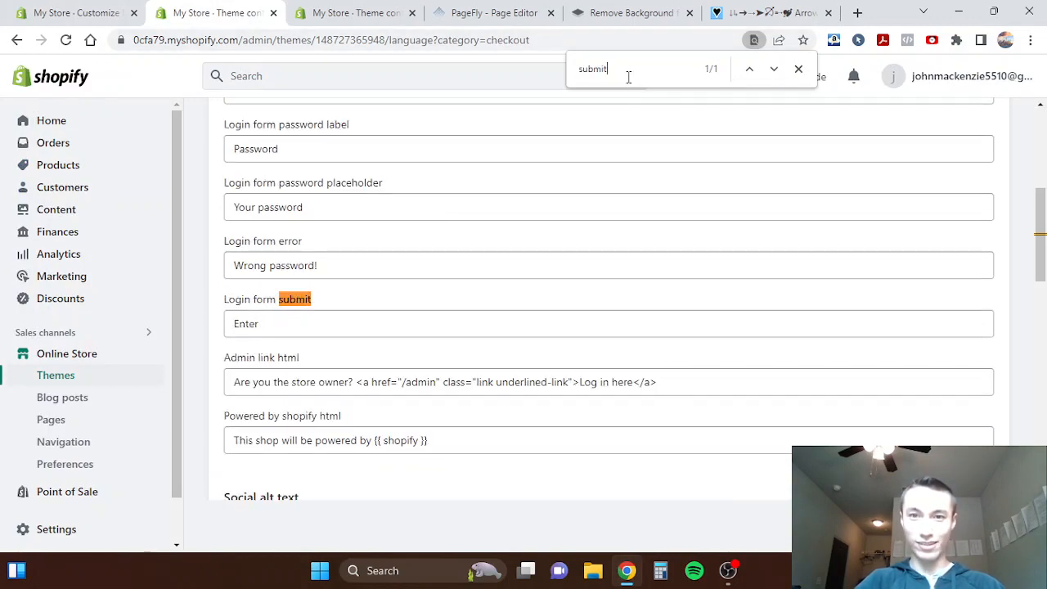
pyautogui.doubleClick(628, 77)
pyautogui.scroll(5, 345, 265)
pyautogui.scroll(-11, 345, 265)
pyautogui.scroll(-20, 345, 265)
pyautogui.scroll(-2, 345, 265)
pyautogui.scroll(20, 345, 265)
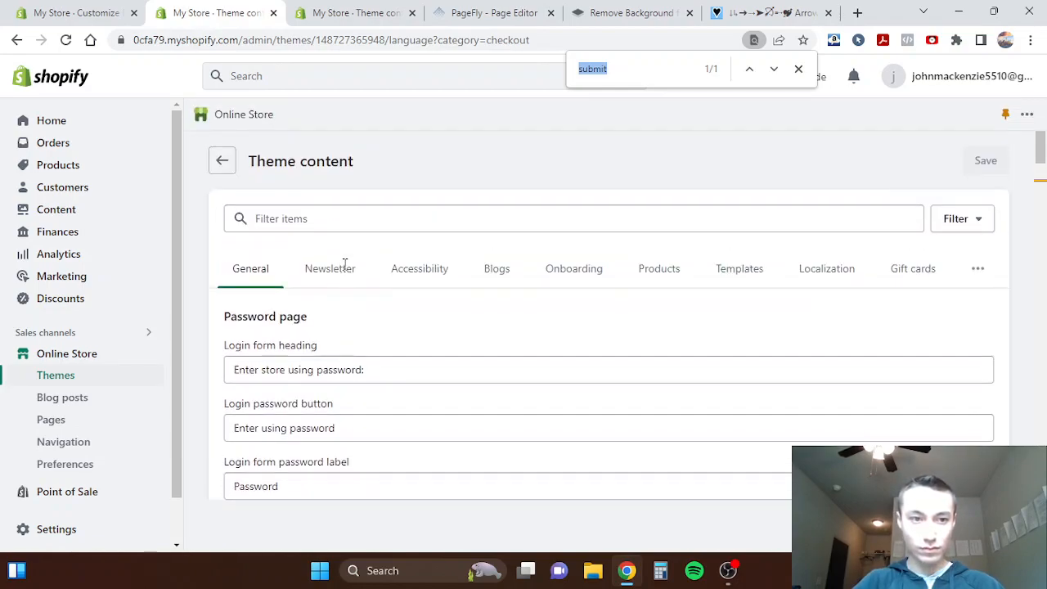
pyautogui.press('BackSpace')
# - Open the Checkout & system section of the theme content and locate the Continue to shipping method label
pyautogui.click(977, 278)
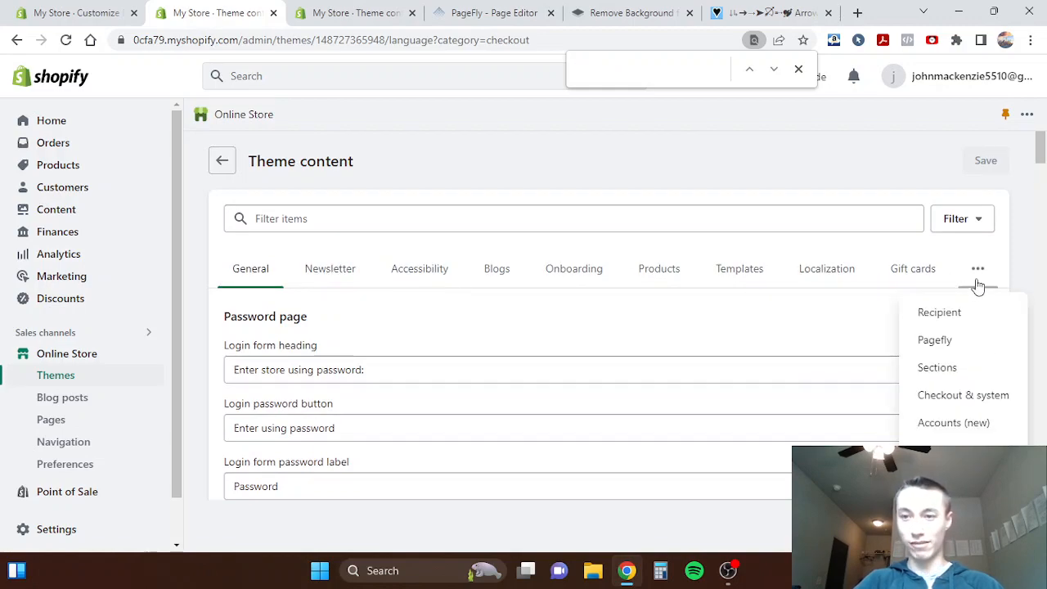
pyautogui.click(949, 395)
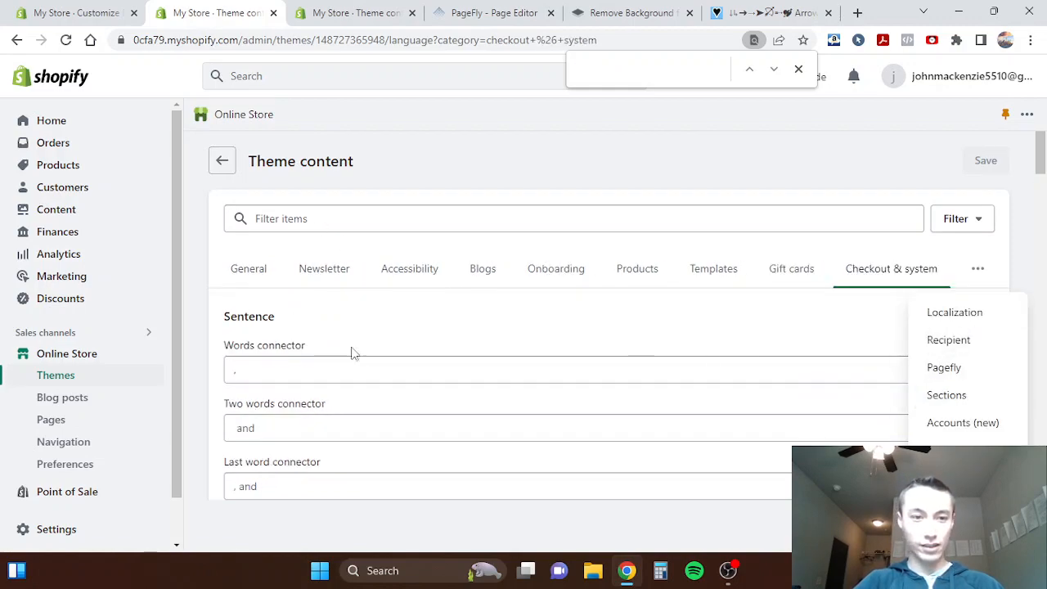
pyautogui.scroll(-15, 362, 379)
pyautogui.scroll(-1, 363, 379)
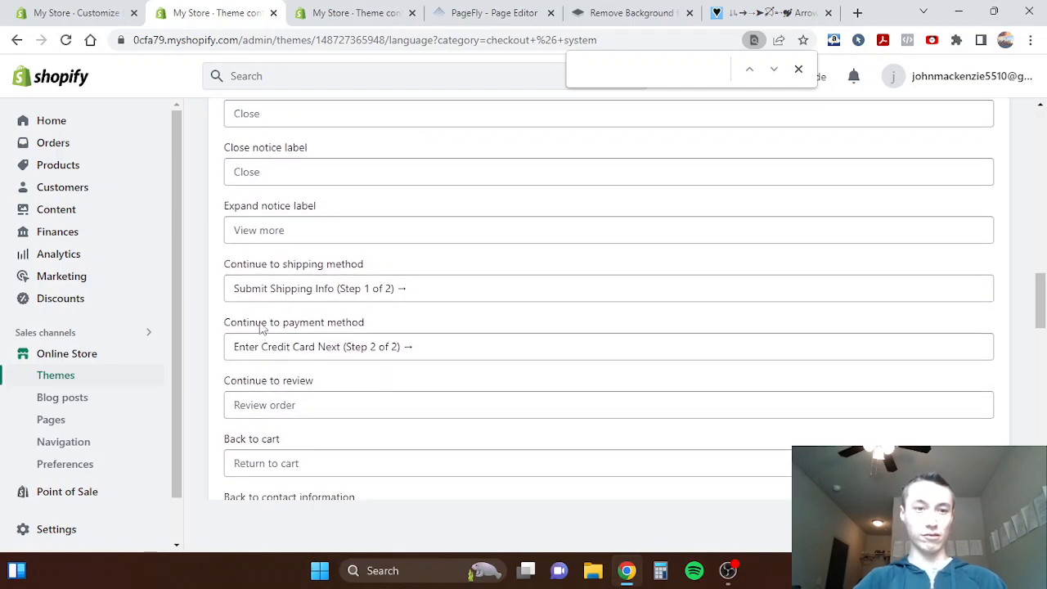
# - Clear the Continue to shipping method label, and undo the deletion
pyautogui.click(260, 287)
pyautogui.hotkey('ctrl', 'a')
pyautogui.press('BackSpace')
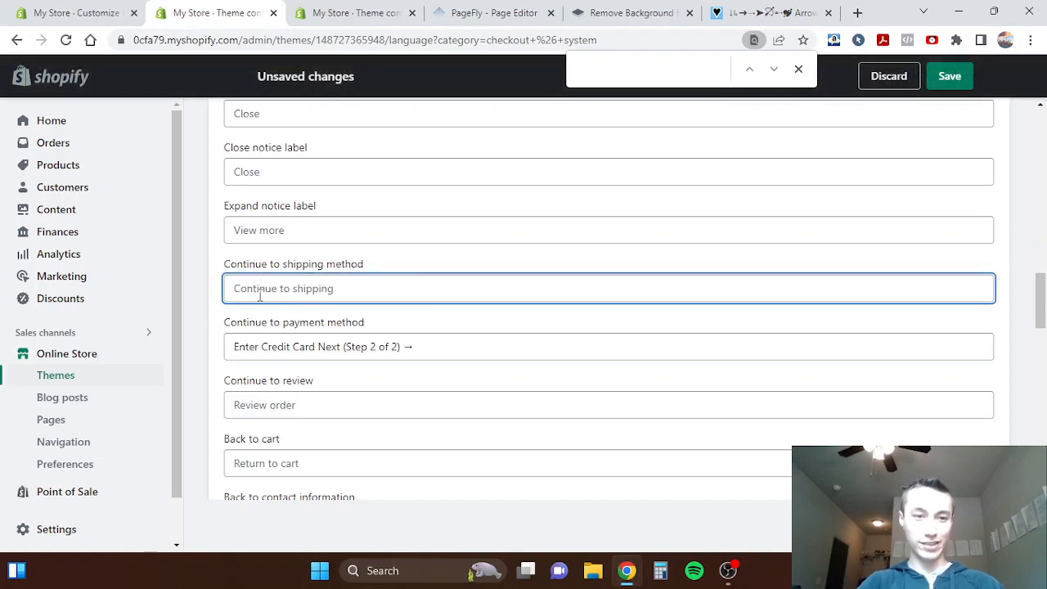
pyautogui.hotkey('ctrl', 'z')
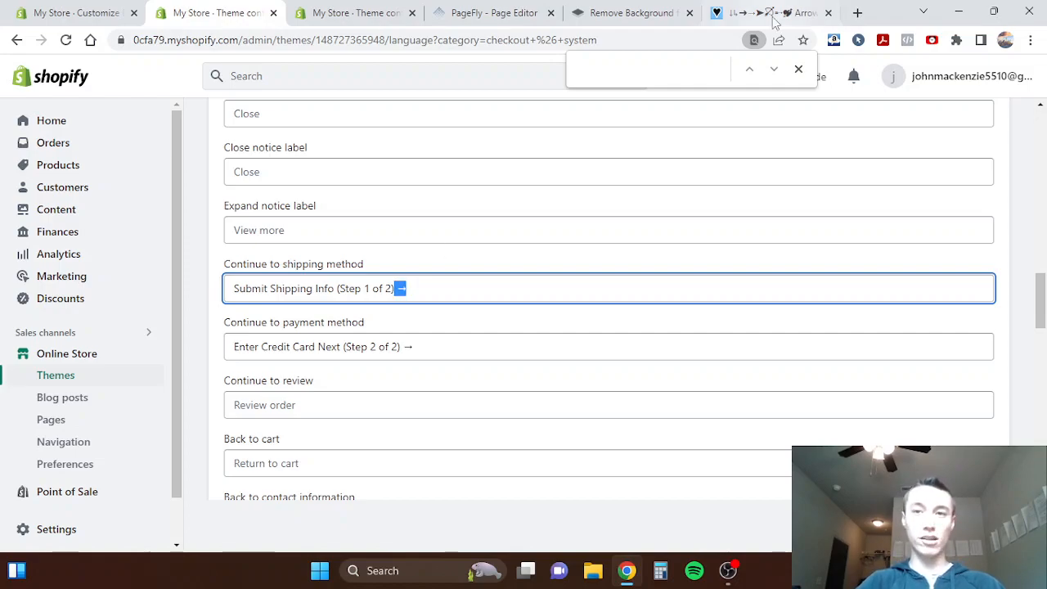
# - Search the web for "arrow emoji", open the Fsymbols arrow page, and copy the thin right arrow symbol (→)
pyautogui.click(857, 12)
pyautogui.write('arrow emoj')
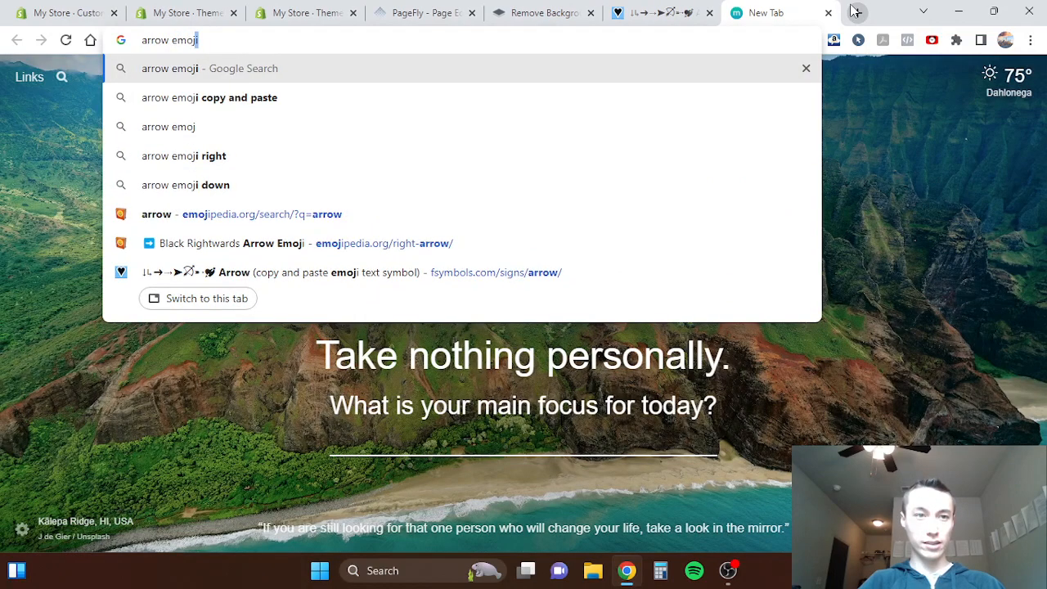
pyautogui.press('Return')
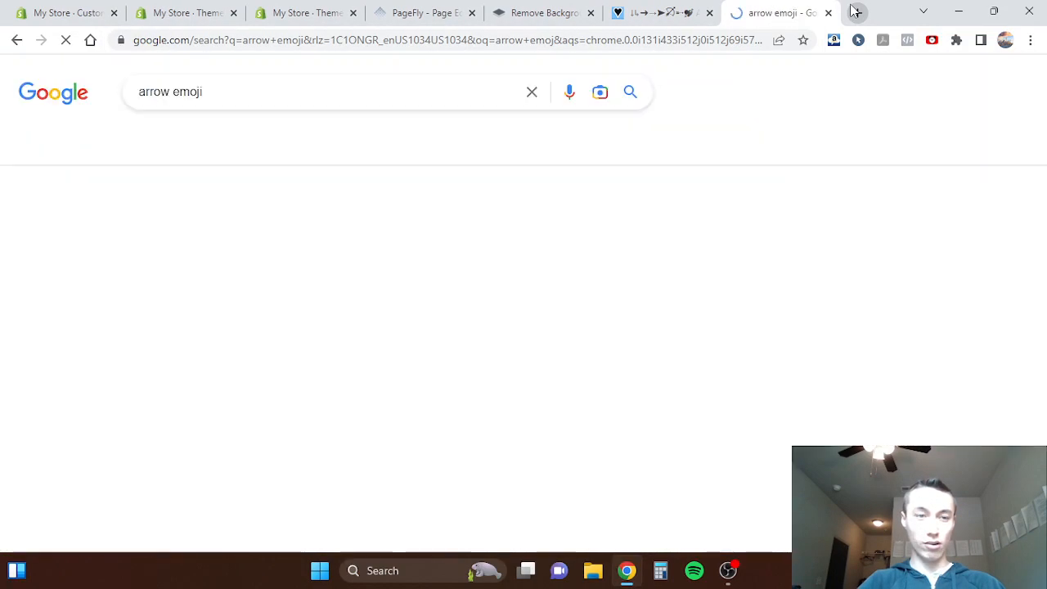
pyautogui.scroll(-2, 315, 250)
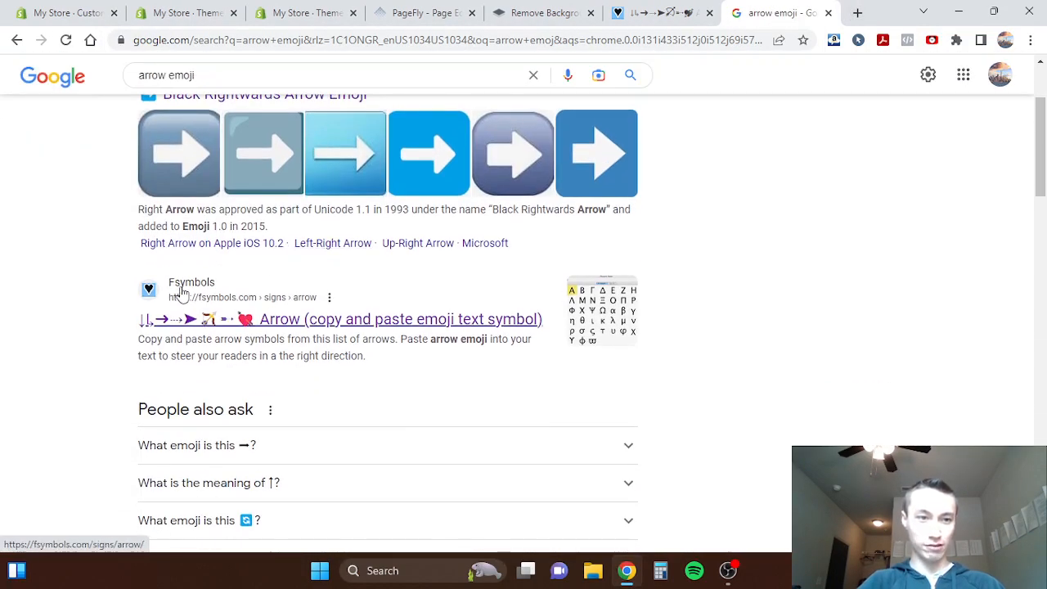
pyautogui.click(228, 320)
pyautogui.scroll(-3, 319, 337)
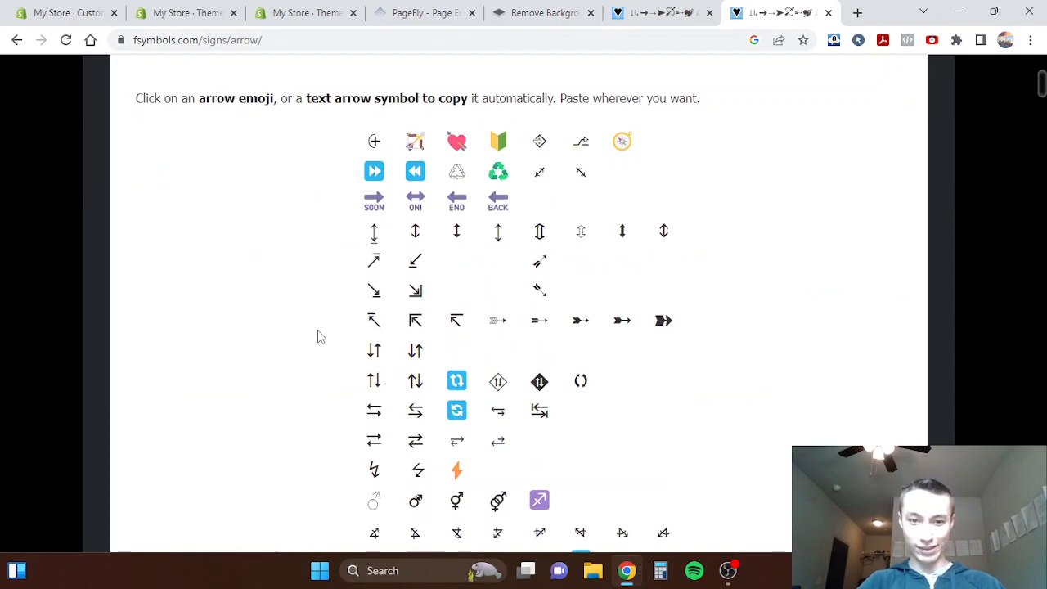
pyautogui.scroll(-5, 319, 337)
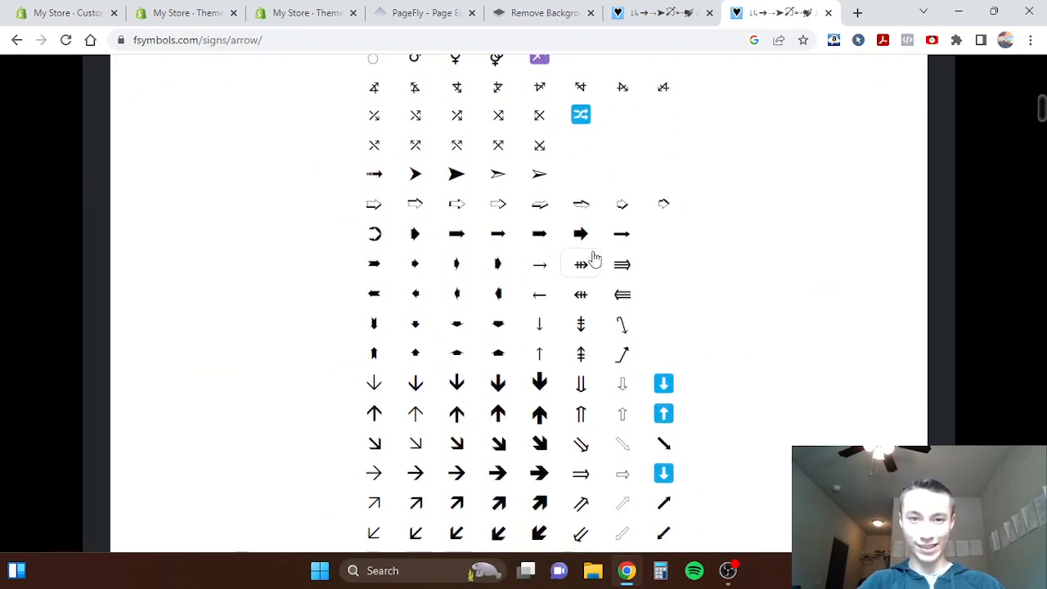
pyautogui.click(539, 264)
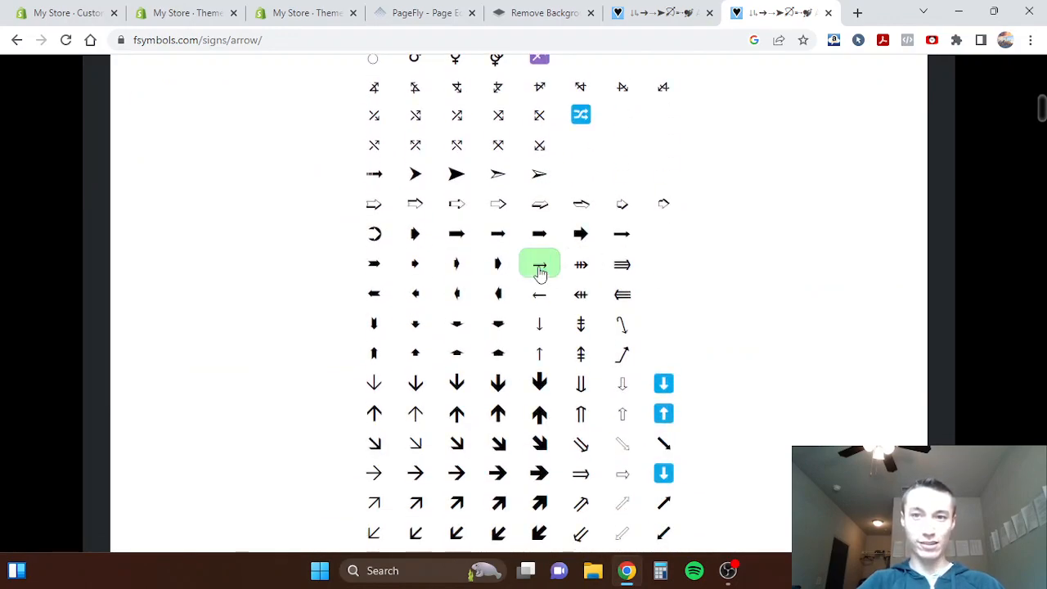
# - Close the symbols page and paste the copied arrow after "Submit Shipping Info (Step 1 of 2)" in the Continue to shipping method label
pyautogui.click(827, 13)
pyautogui.click(164, 11)
pyautogui.write('→')
pyautogui.press('BackSpace')
# - Examine the Continue to payment method label and the neighbouring labels in the Checkout & system content
pyautogui.click(233, 339)
pyautogui.tripleClick(275, 327)
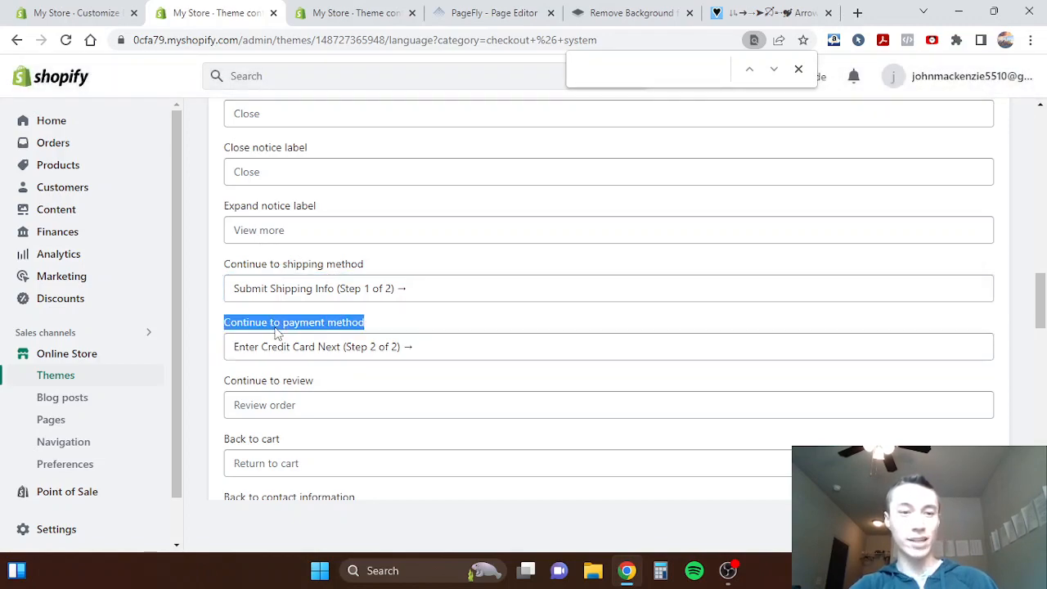
pyautogui.click(237, 352)
pyautogui.click(198, 358)
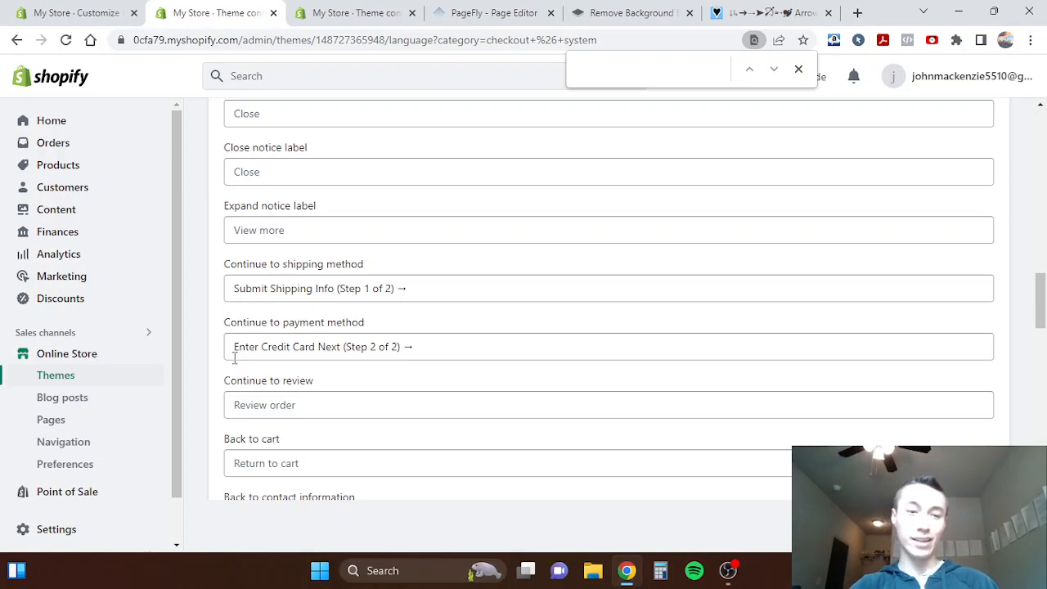
pyautogui.scroll(-1, 234, 357)
pyautogui.scroll(7, 234, 357)
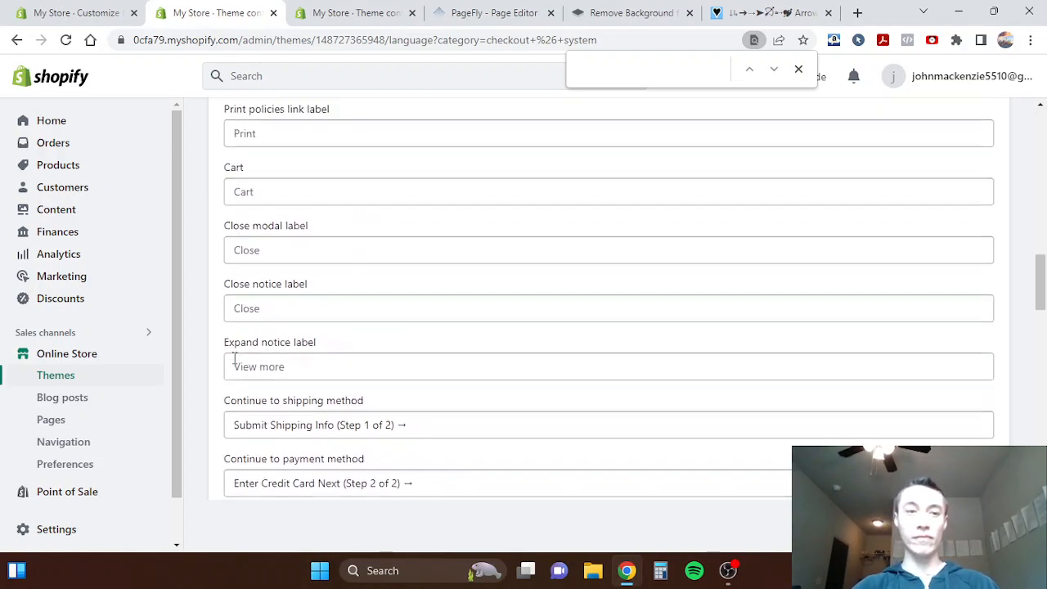
pyautogui.tripleClick(249, 282)
# - Open the Payment step in the theme editor's checkout preview and look through it down to the payment options
pyautogui.click(78, 13)
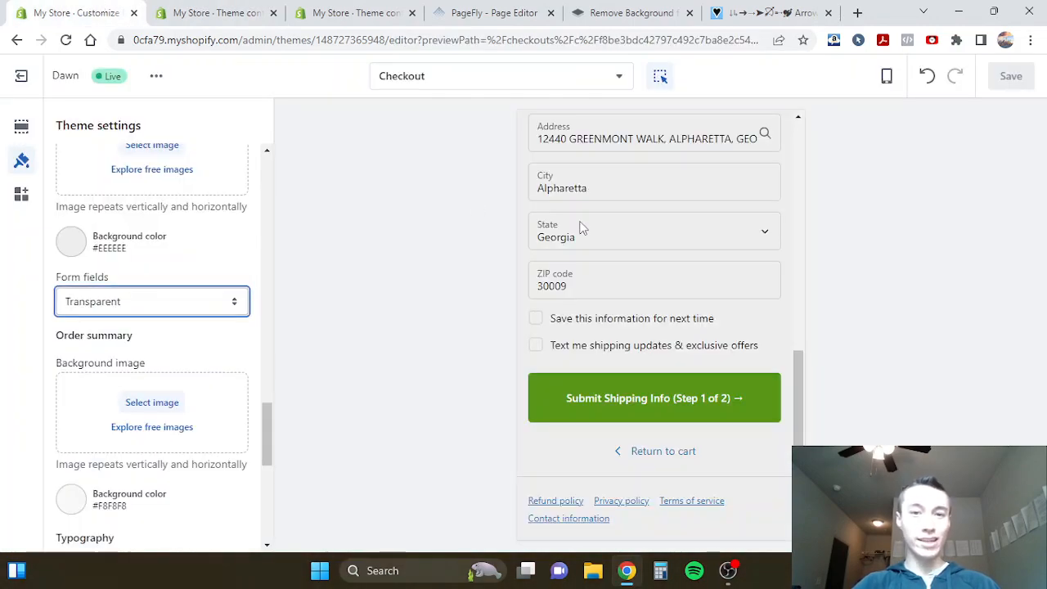
pyautogui.click(724, 239)
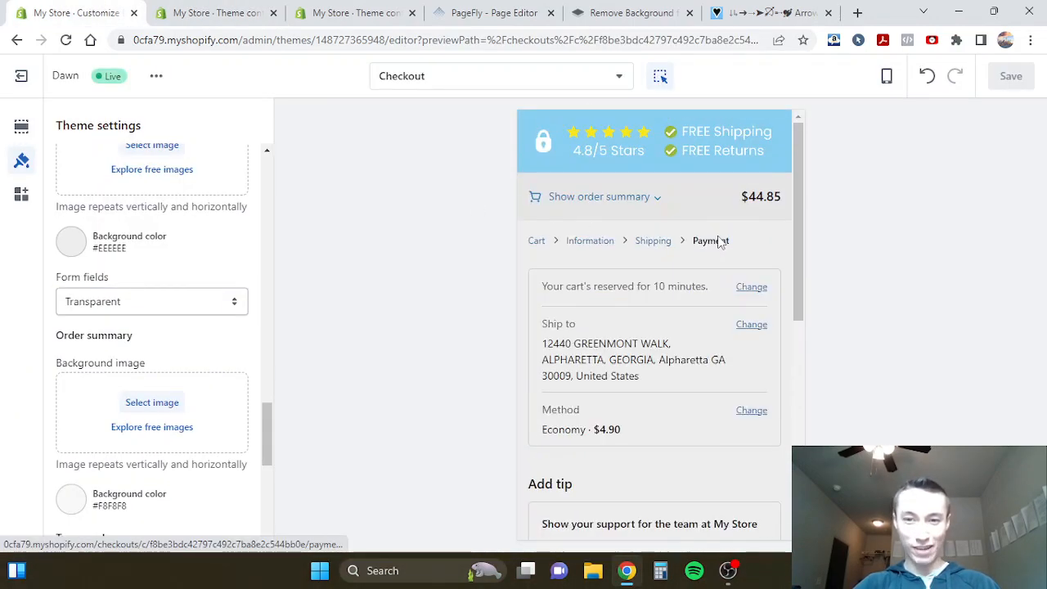
pyautogui.scroll(-6, 637, 332)
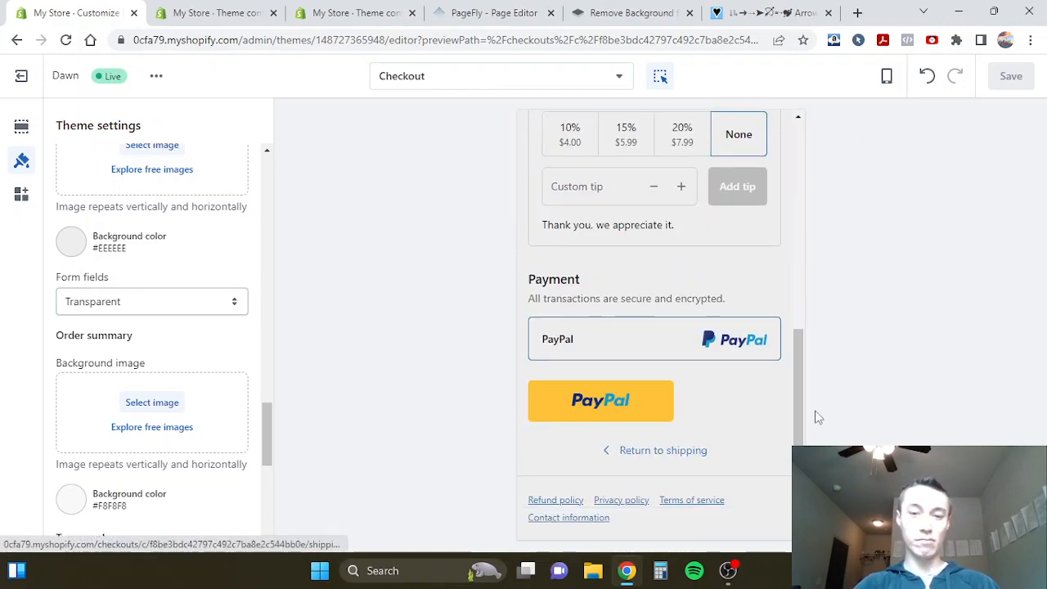
# - Clear a checkout label in the theme content, undo the deletion, and return to the start of the content list
pyautogui.click(214, 12)
pyautogui.click(273, 306)
pyautogui.hotkey('ctrl', 'a')
pyautogui.press('BackSpace')
pyautogui.hotkey('ctrl', 'z')
pyautogui.click(206, 303)
pyautogui.scroll(10, 207, 307)
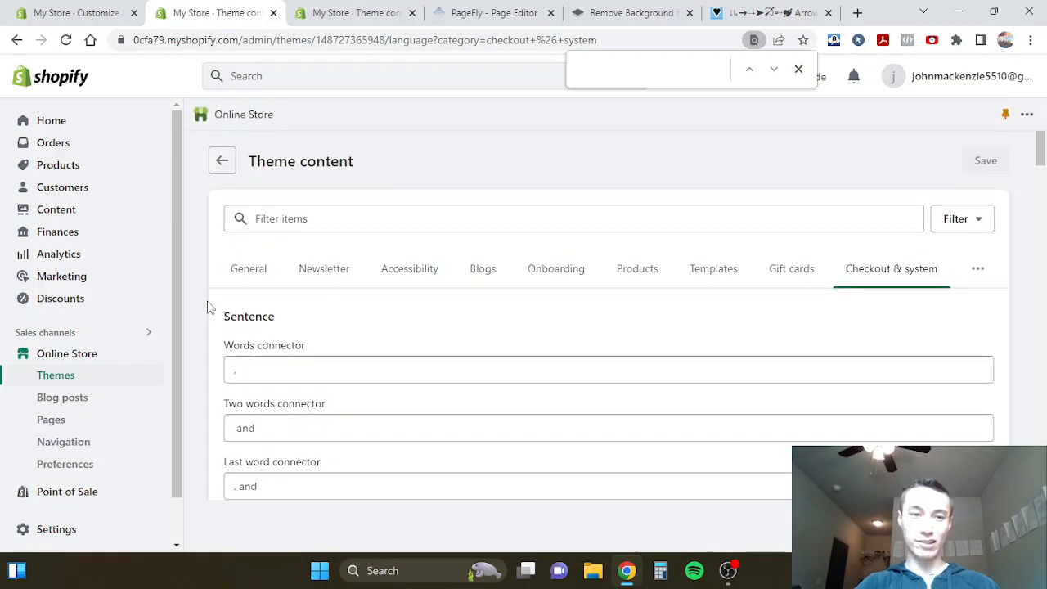
# - Review the cart reservation line, shipping details and tip section on the Payment step of the checkout preview
pyautogui.click(78, 13)
pyautogui.scroll(10, 539, 328)
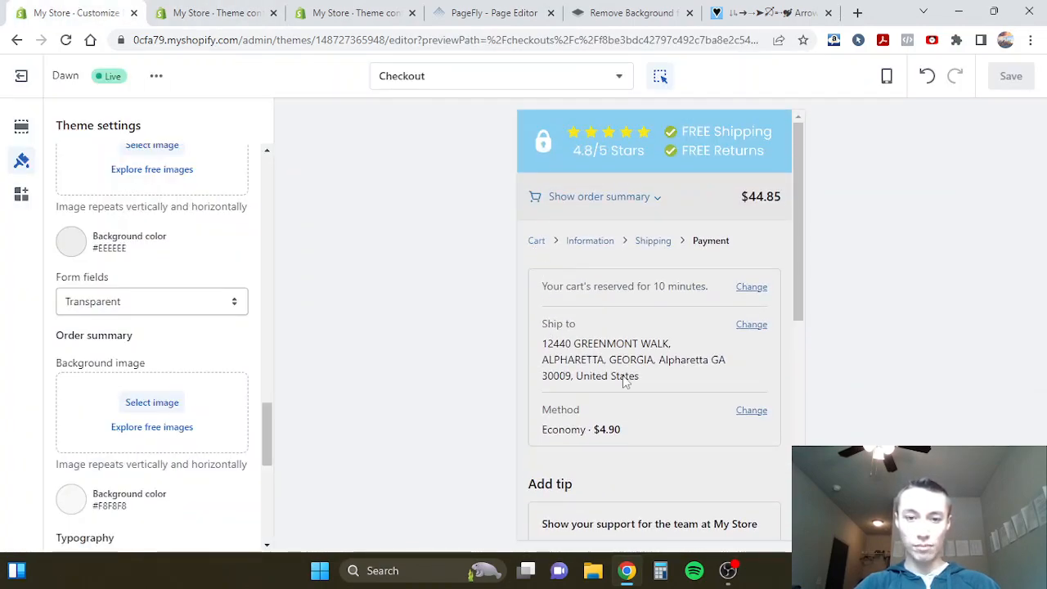
pyautogui.scroll(-3, 604, 338)
pyautogui.scroll(3, 556, 270)
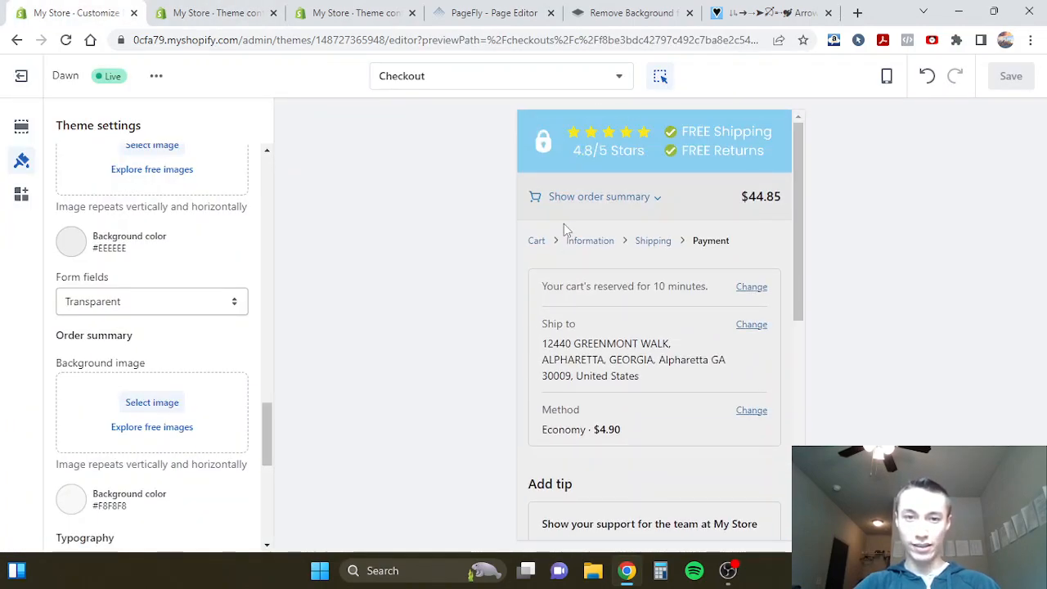
# - Open the Information step of the checkout preview and examine the Contact heading and the form fields below it
pyautogui.click(579, 241)
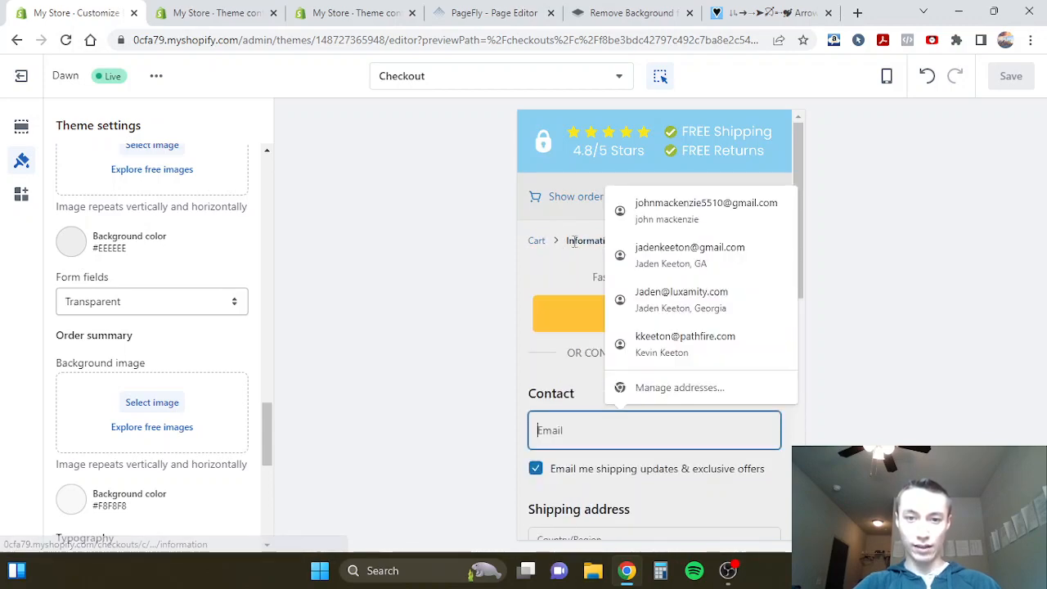
pyautogui.click(546, 366)
pyautogui.scroll(-1, 546, 366)
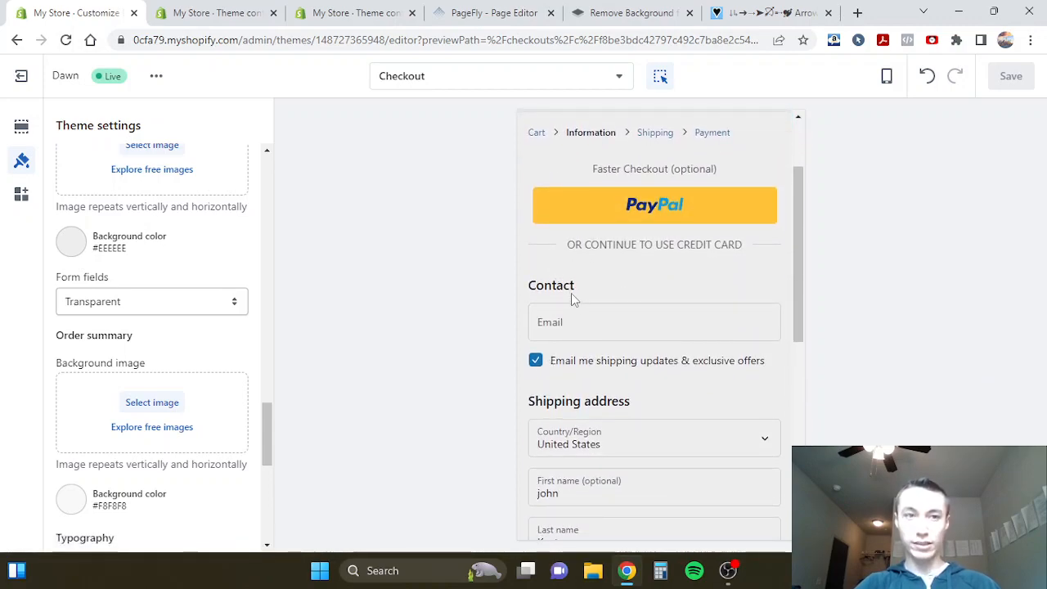
pyautogui.click(214, 6)
pyautogui.click(103, 8)
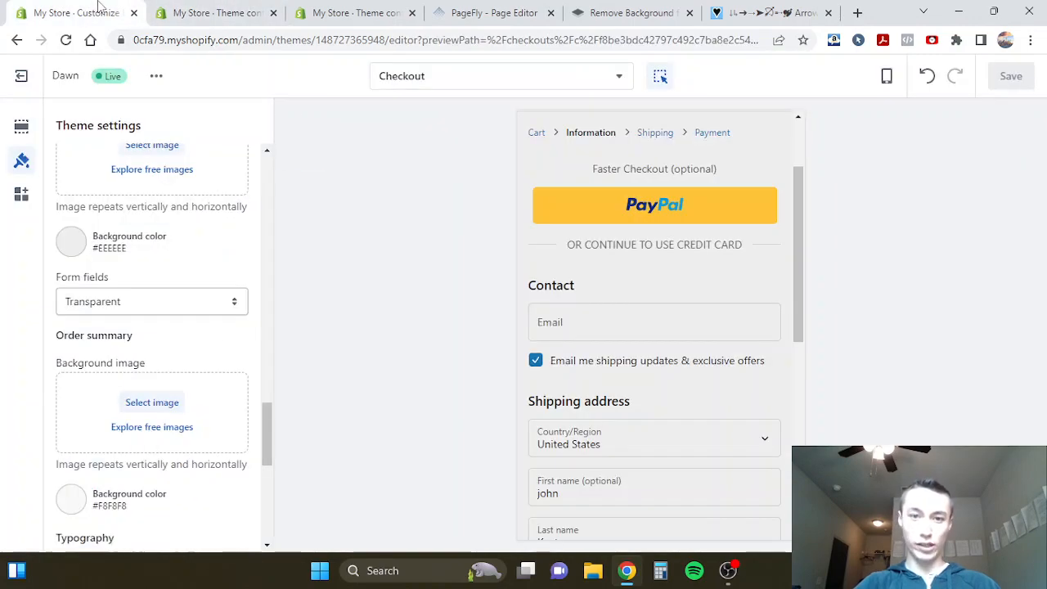
pyautogui.doubleClick(542, 290)
pyautogui.click(607, 299)
pyautogui.scroll(-1, 562, 288)
pyautogui.scroll(1, 562, 289)
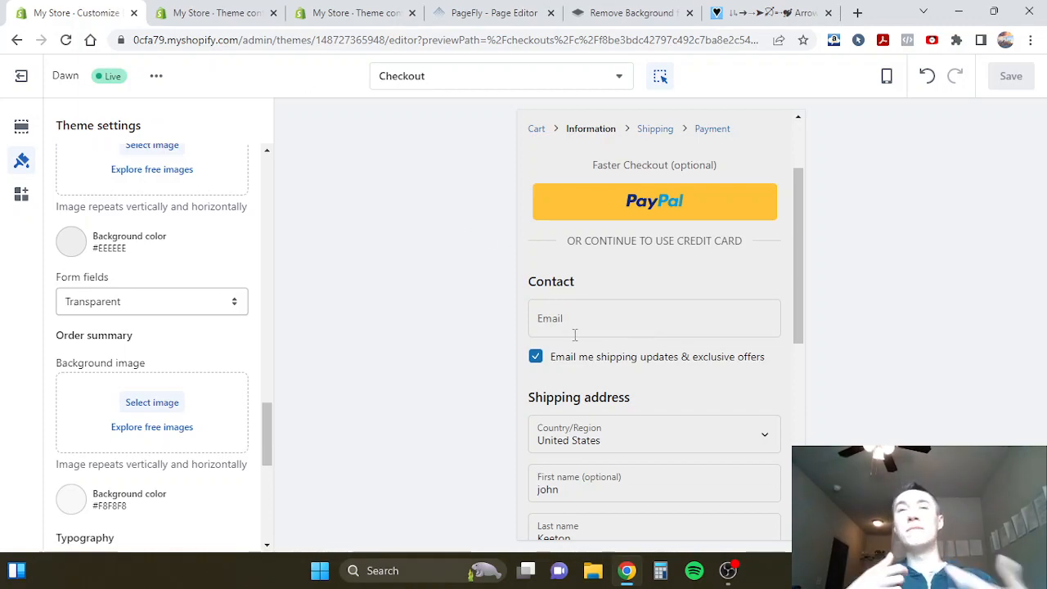
# - Filter the theme content by "Contact" and locate the Contact method title under Checkout review blocks
pyautogui.hotkey('ctrl', 'Tab')
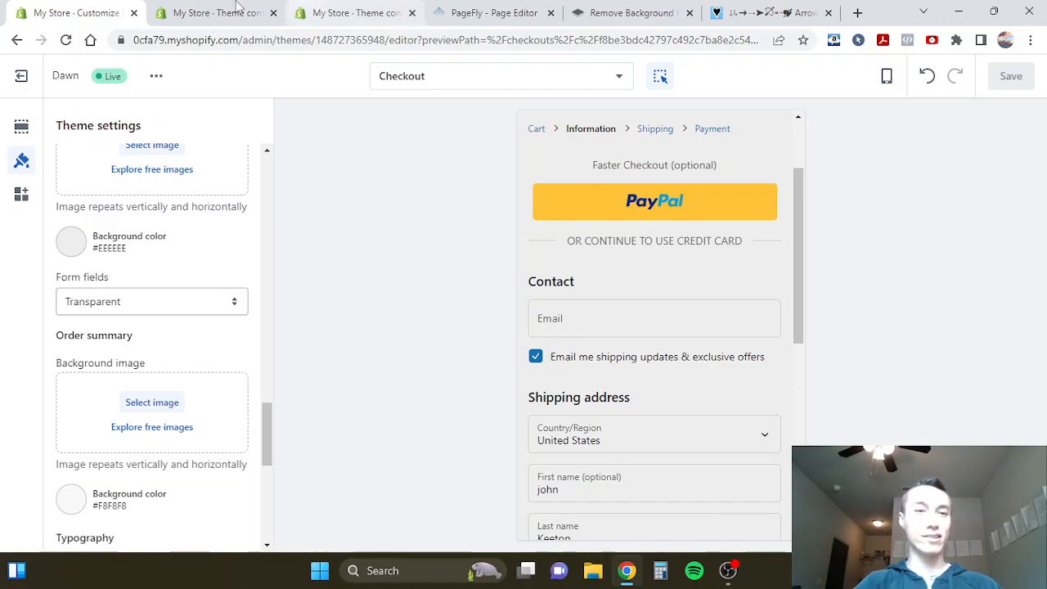
pyautogui.click(518, 223)
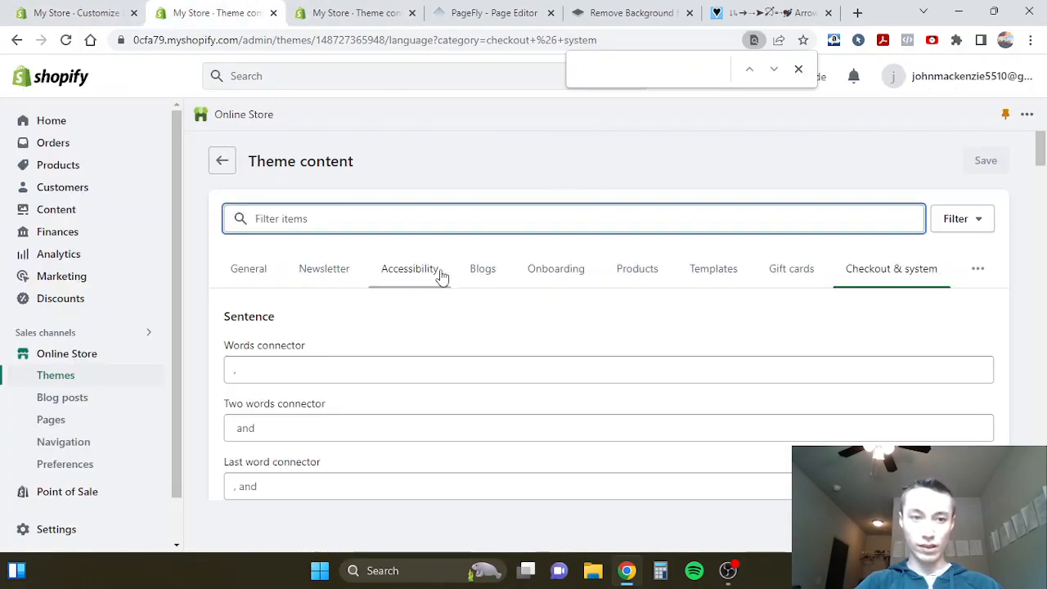
pyautogui.write('Contact')
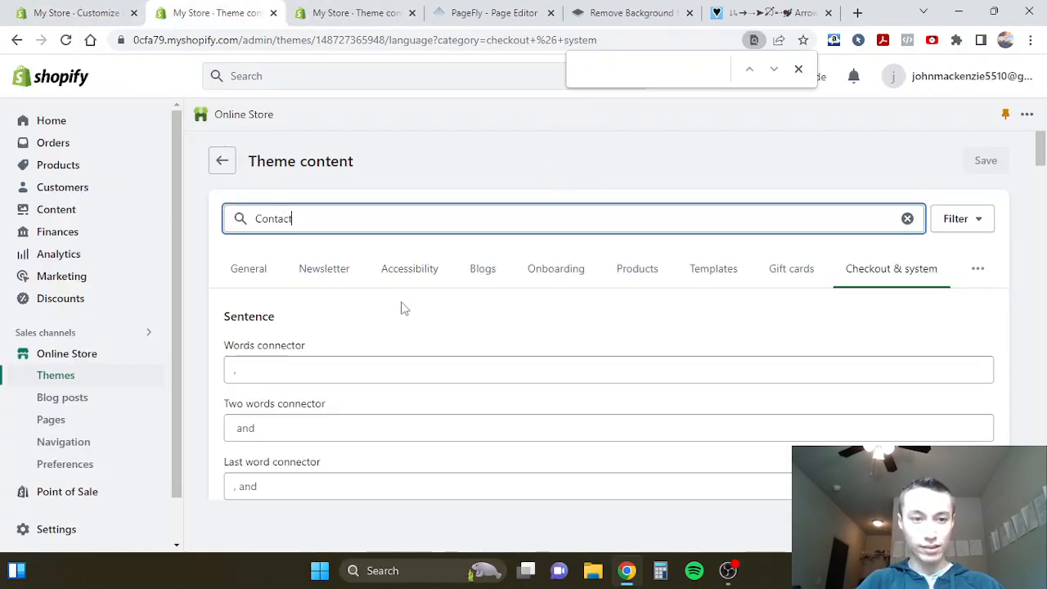
pyautogui.scroll(-10, 401, 308)
pyautogui.scroll(-12, 401, 309)
pyautogui.scroll(20, 400, 308)
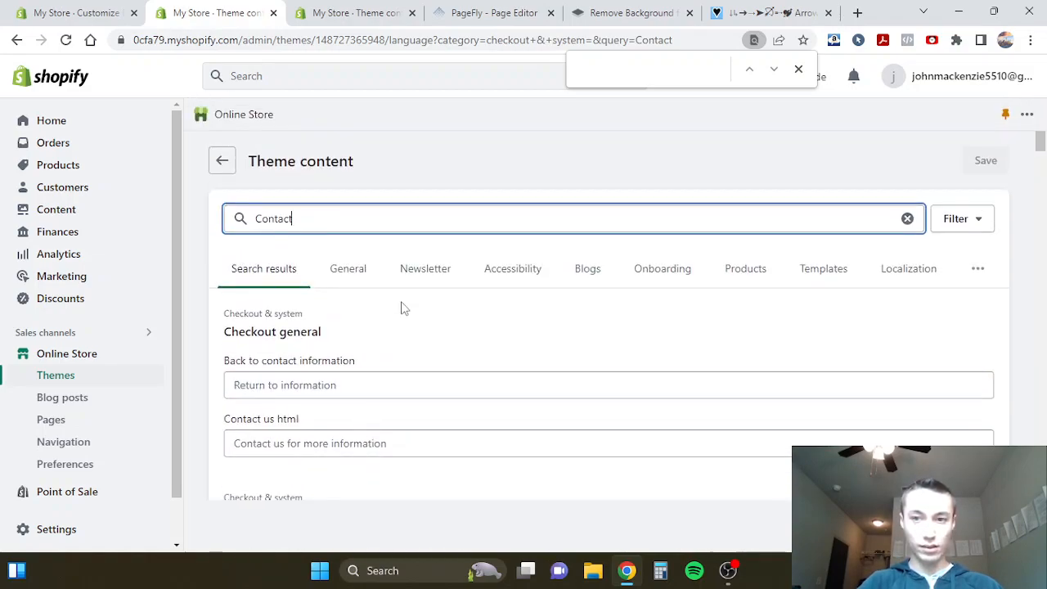
pyautogui.scroll(-15, 401, 309)
pyautogui.scroll(-15, 401, 308)
pyautogui.scroll(-10, 402, 302)
pyautogui.scroll(5, 401, 307)
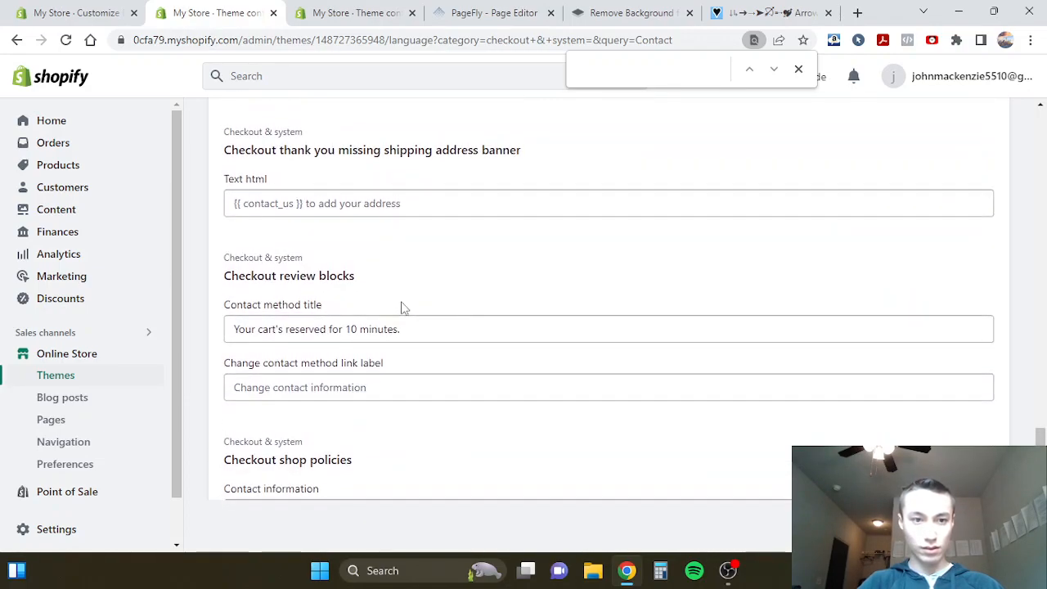
# - Clear the Contact method title under Checkout review blocks, and restore its text "Your cart's reserved for 10 minutes."
pyautogui.tripleClick(284, 327)
pyautogui.hotkey('ctrl', 'c')
pyautogui.press('BackSpace')
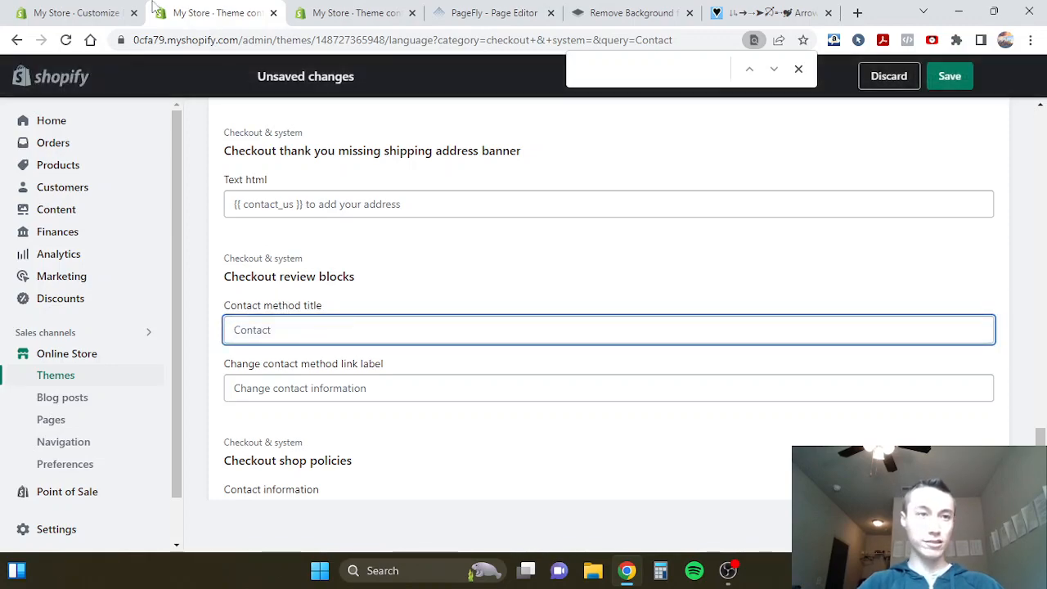
pyautogui.click(131, 10)
pyautogui.click(215, 12)
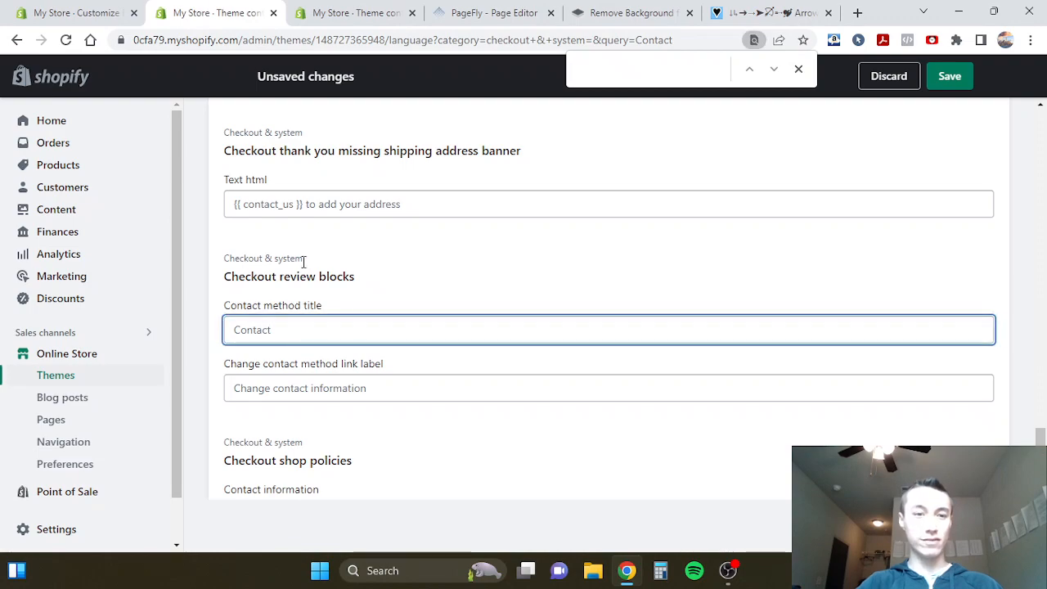
pyautogui.hotkey('ctrl', 'v')
pyautogui.click(378, 278)
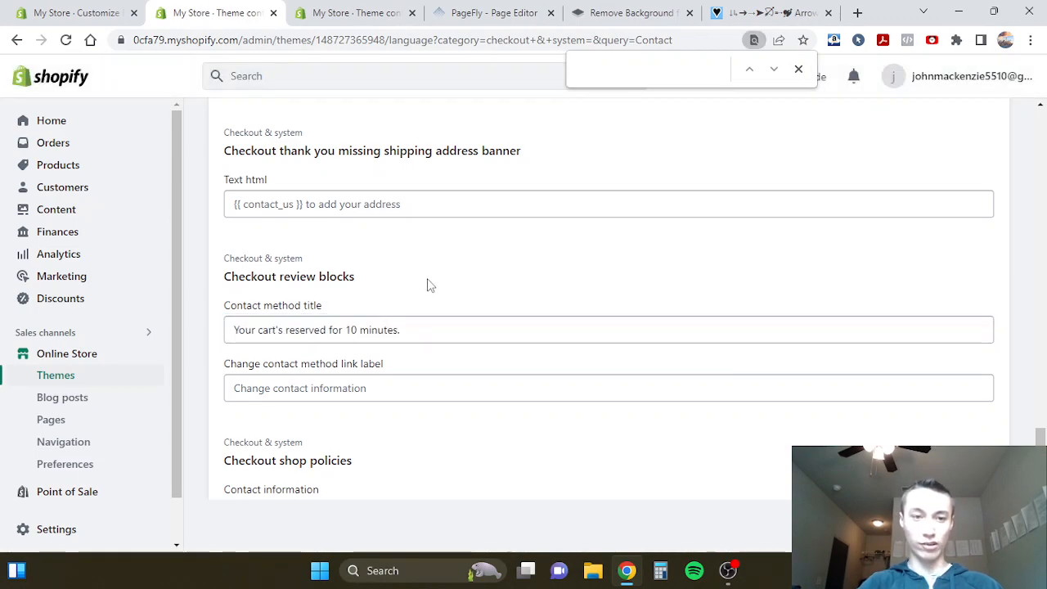
# - Find "contact" within the filtered content page and look through the labels following the Contact method title
pyautogui.scroll(5, 427, 284)
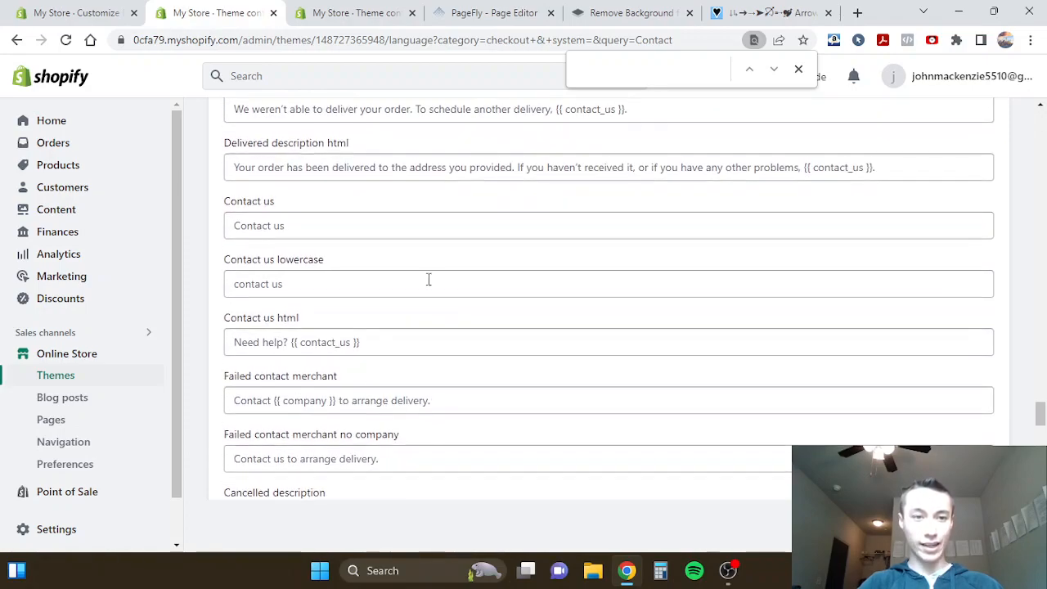
pyautogui.click(586, 76)
pyautogui.write('con')
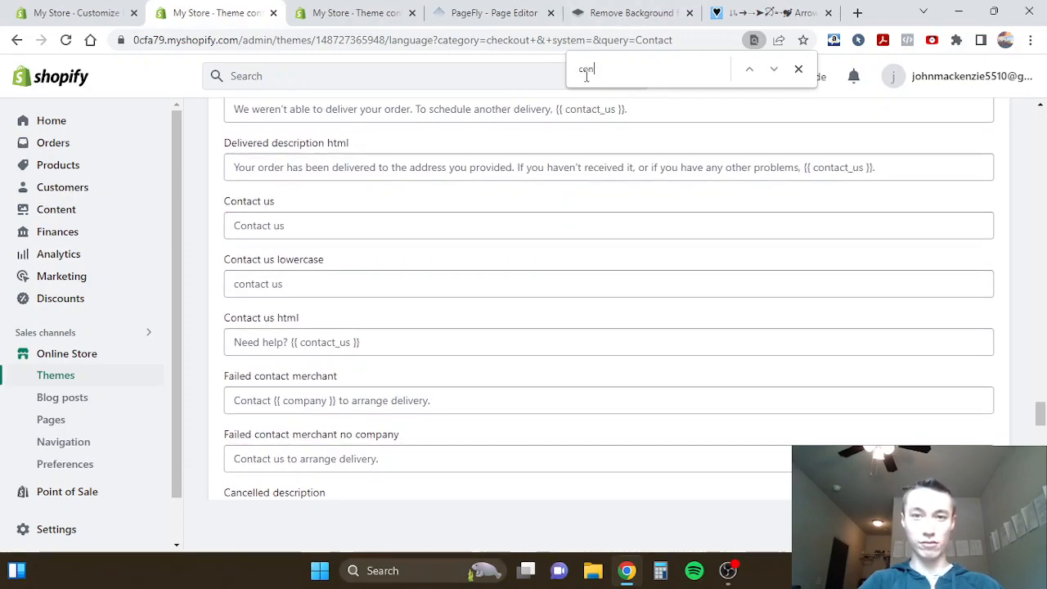
pyautogui.write('tact')
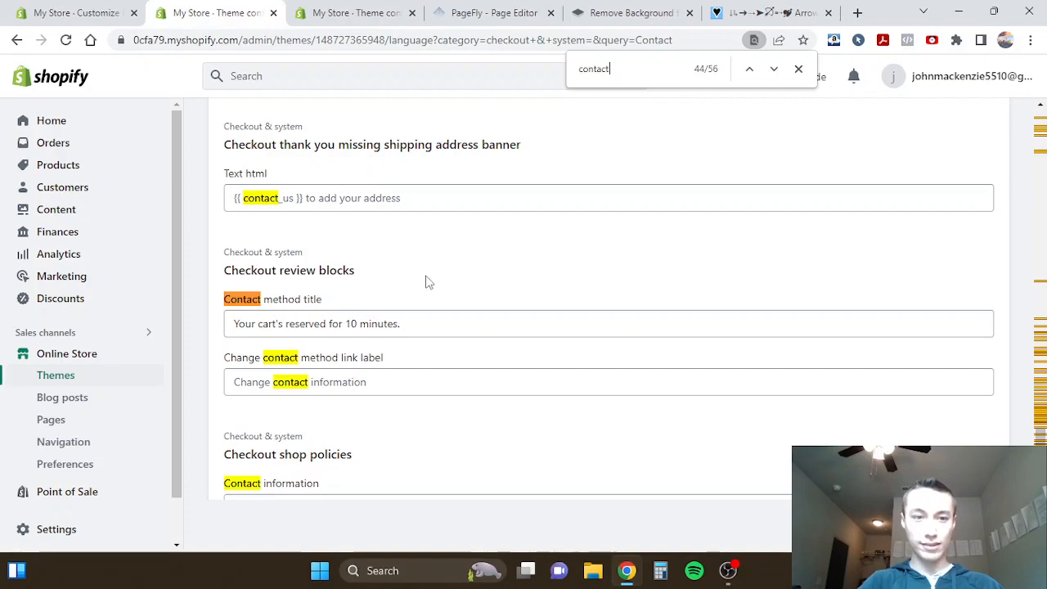
pyautogui.scroll(-2, 427, 282)
pyautogui.scroll(-5, 364, 252)
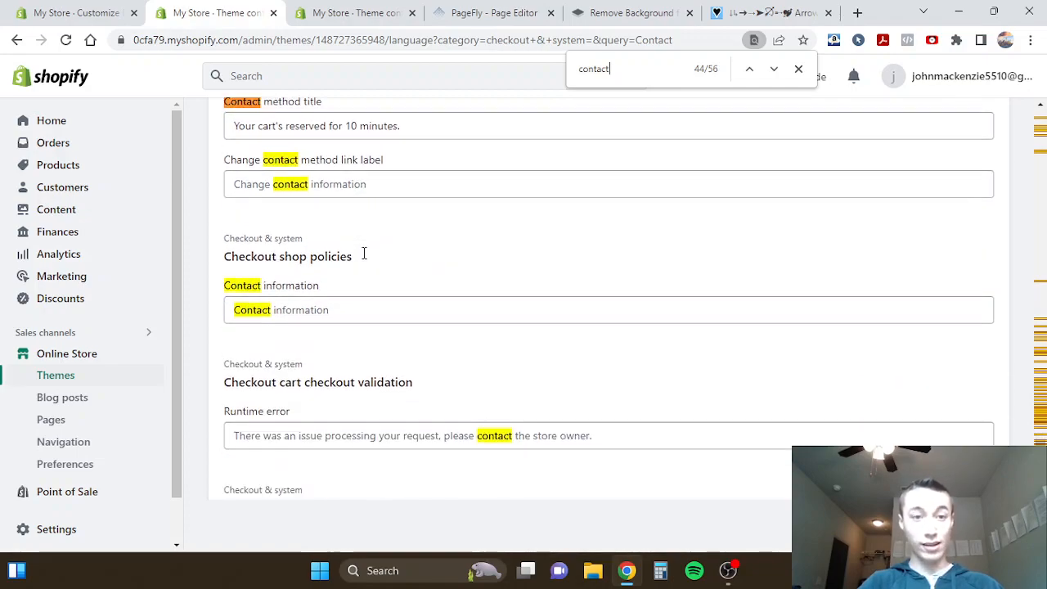
pyautogui.scroll(-6, 364, 252)
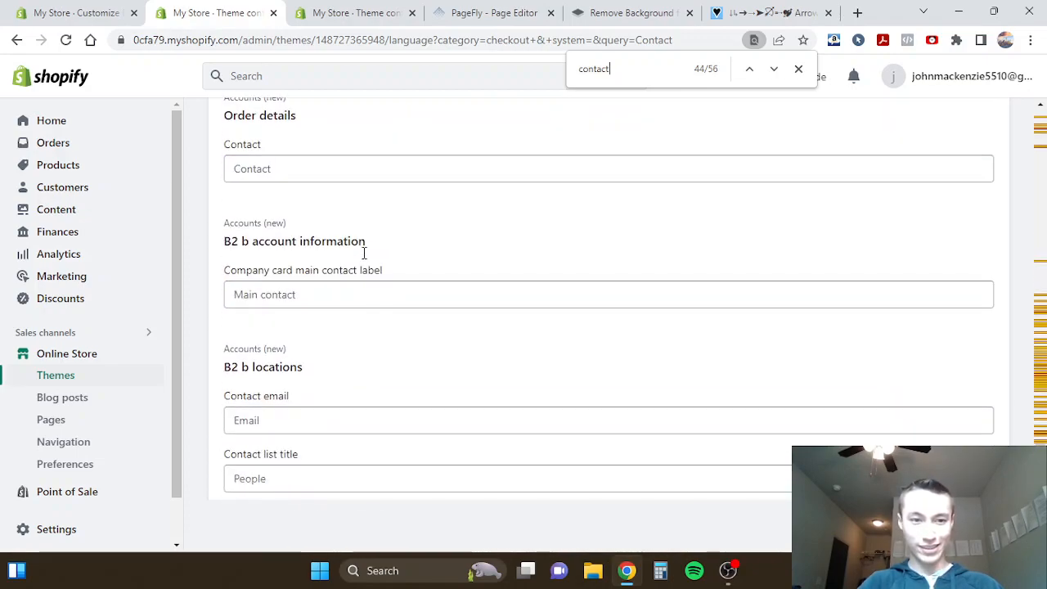
# - Go backward through the "contact" matches, from the Accounts labels up to the Multibanco payment instruction, and check each for the Contact heading's text
pyautogui.click(746, 72)
pyautogui.click(746, 72)
pyautogui.click(746, 72)
pyautogui.click(746, 72)
pyautogui.click(746, 71)
pyautogui.click(746, 72)
pyautogui.click(746, 72)
pyautogui.click(746, 72)
pyautogui.click(748, 70)
pyautogui.click(749, 70)
pyautogui.click(749, 69)
pyautogui.click(748, 69)
pyautogui.click(749, 70)
pyautogui.click(748, 70)
pyautogui.click(749, 69)
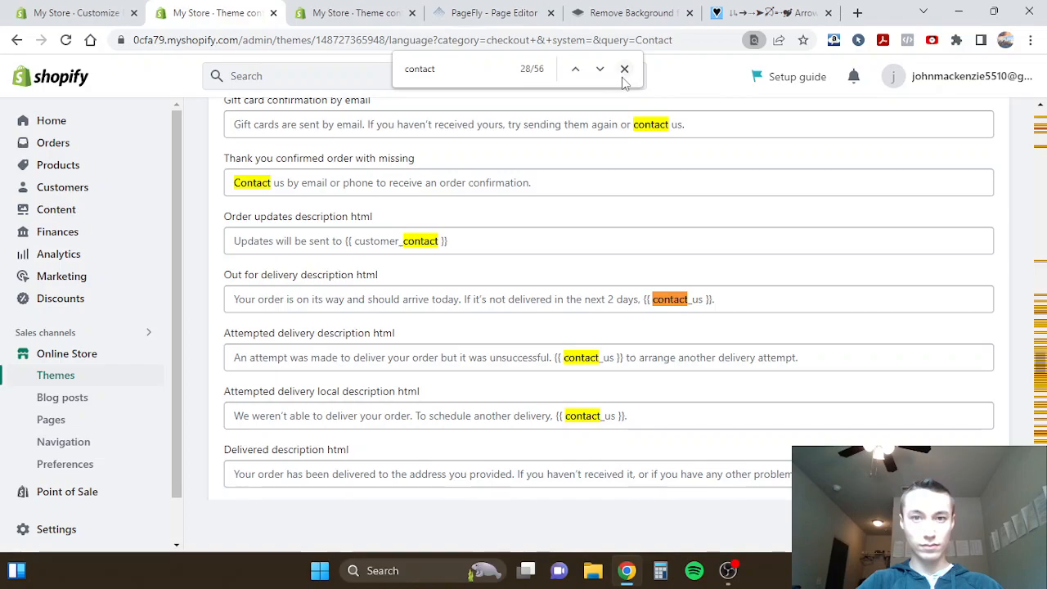
pyautogui.click(575, 69)
pyautogui.click(748, 69)
pyautogui.click(749, 69)
pyautogui.click(748, 69)
pyautogui.click(554, 70)
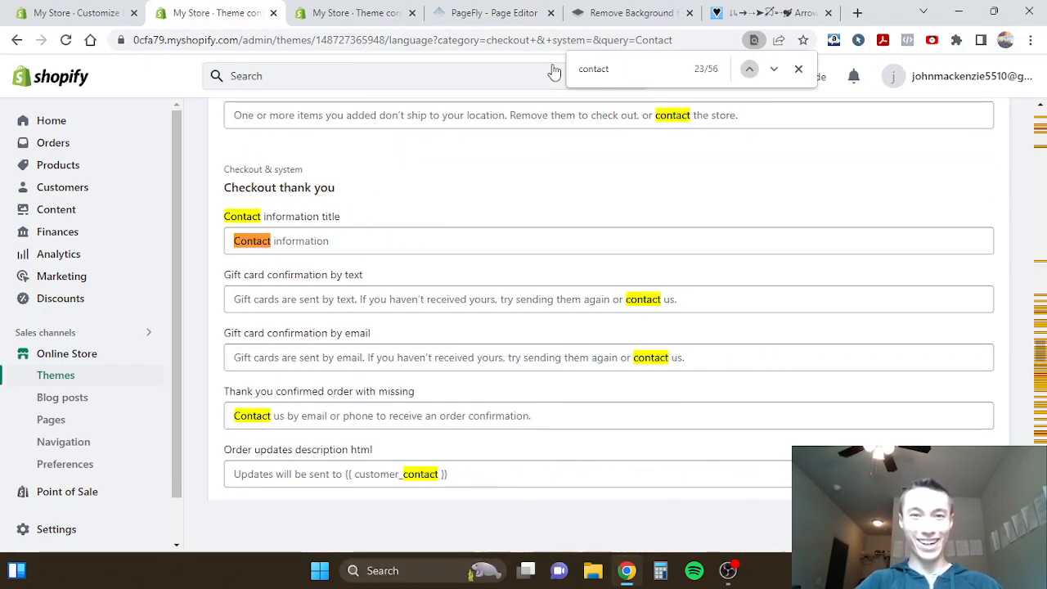
pyautogui.click(748, 69)
pyautogui.click(749, 69)
pyautogui.click(748, 69)
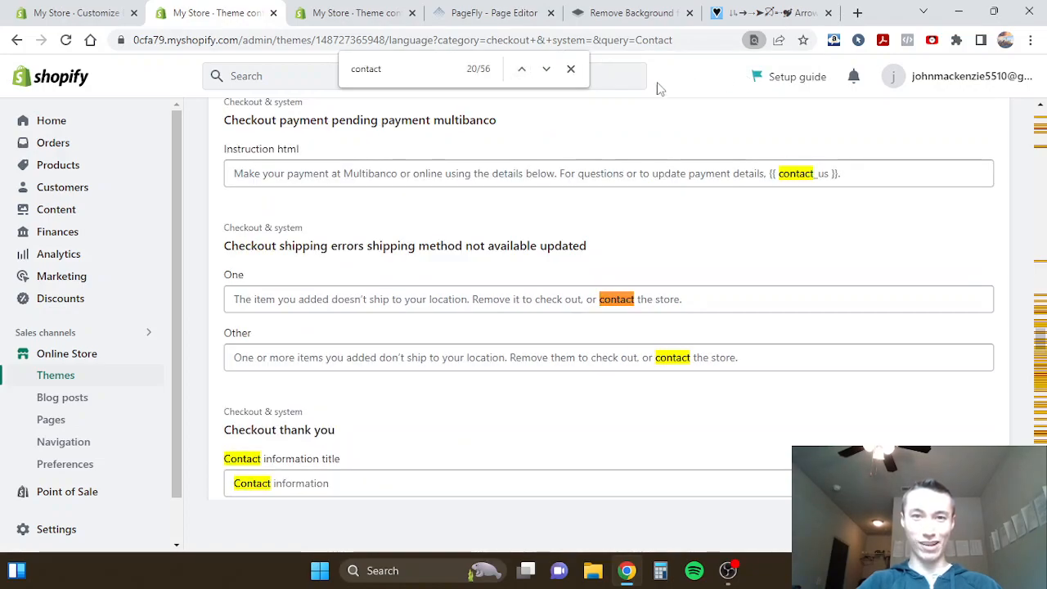
pyautogui.click(523, 70)
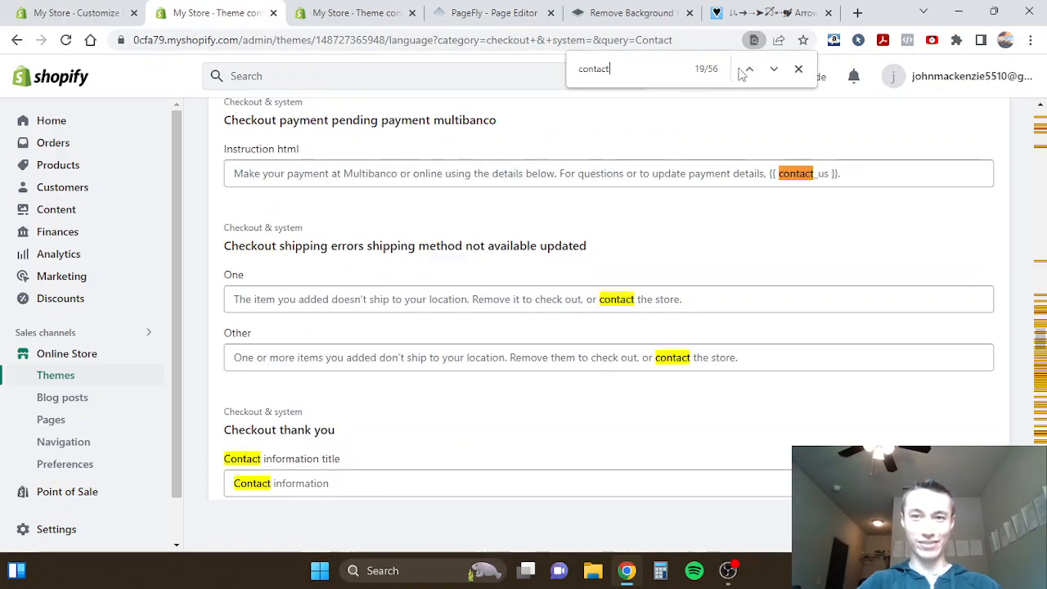
# - Locate the Contact method title above the Email label in the theme content and compare it with the checkout preview's Contact heading
pyautogui.scroll(6, 522, 174)
pyautogui.scroll(-3, 521, 173)
pyautogui.scroll(-15, 521, 174)
pyautogui.scroll(15, 521, 173)
pyautogui.scroll(5, 521, 173)
pyautogui.scroll(-9, 521, 173)
pyautogui.scroll(-3, 521, 173)
pyautogui.scroll(-6, 351, 322)
pyautogui.scroll(-8, 352, 322)
pyautogui.scroll(16, 352, 322)
pyautogui.scroll(3, 353, 322)
pyautogui.click(86, 12)
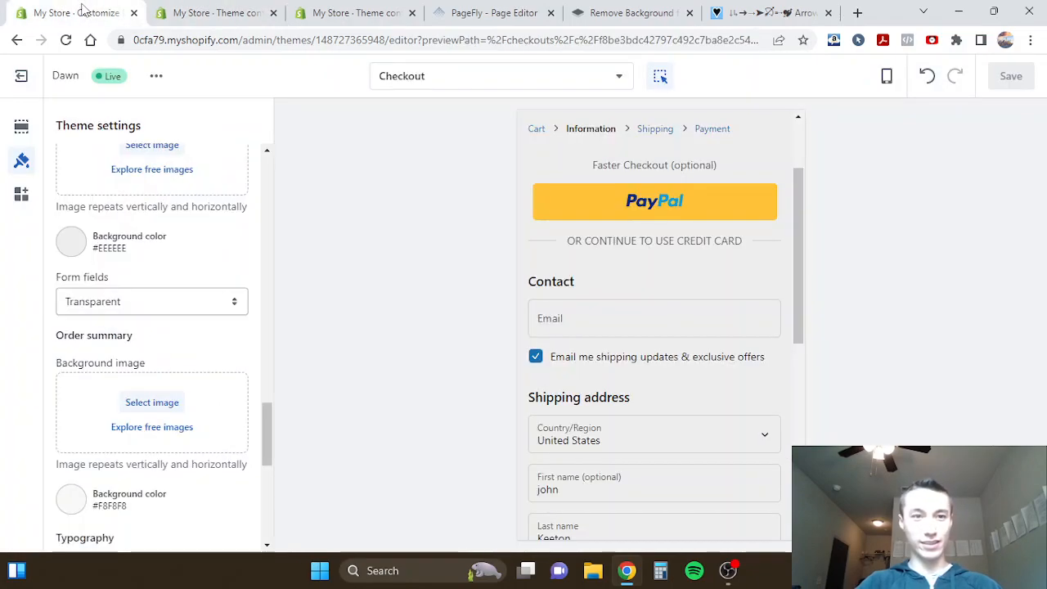
pyautogui.scroll(-1, 608, 316)
pyautogui.click(205, 10)
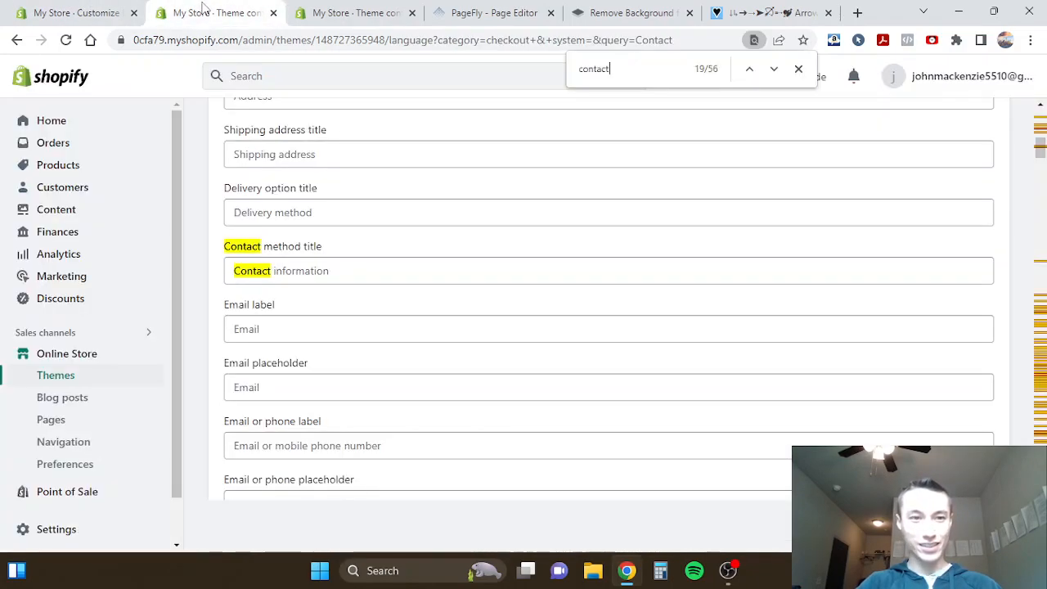
# - Set the Contact method title above Email label to "Your cart's reserved for 10 minutes.", save the theme content, and return to the checkout preview
pyautogui.click(271, 270)
pyautogui.click(92, 10)
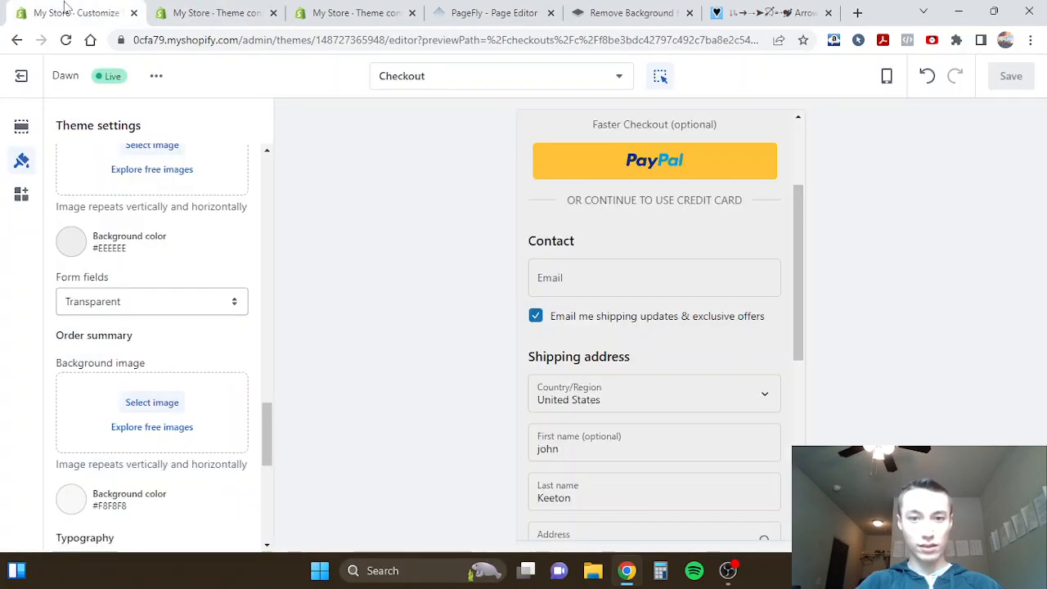
pyautogui.click(204, 6)
pyautogui.hotkey('ctrl', 'a')
pyautogui.hotkey('ctrl', 'v')
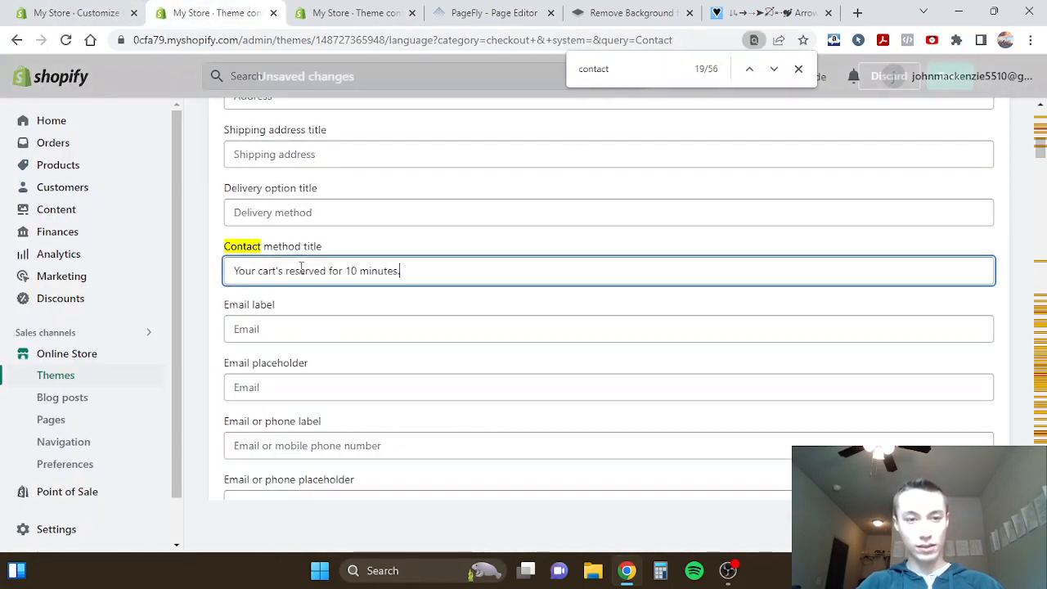
pyautogui.click(952, 78)
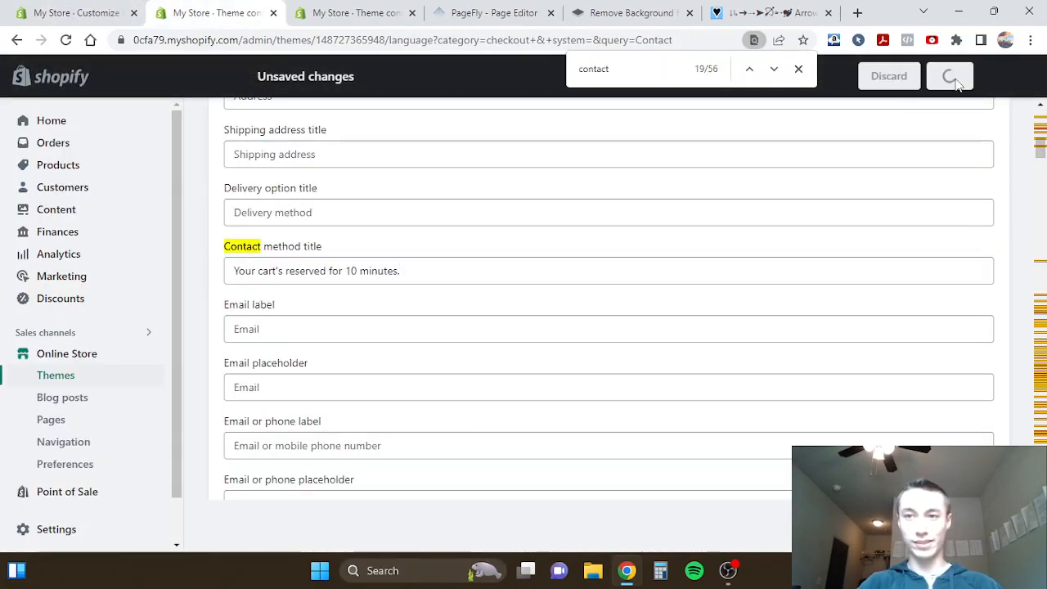
pyautogui.click(72, 7)
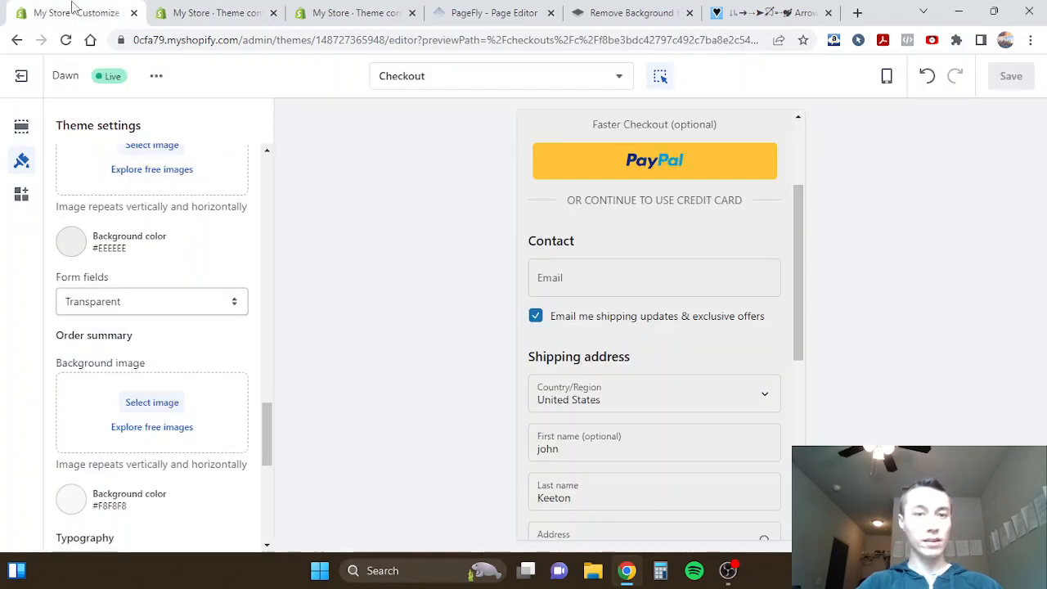
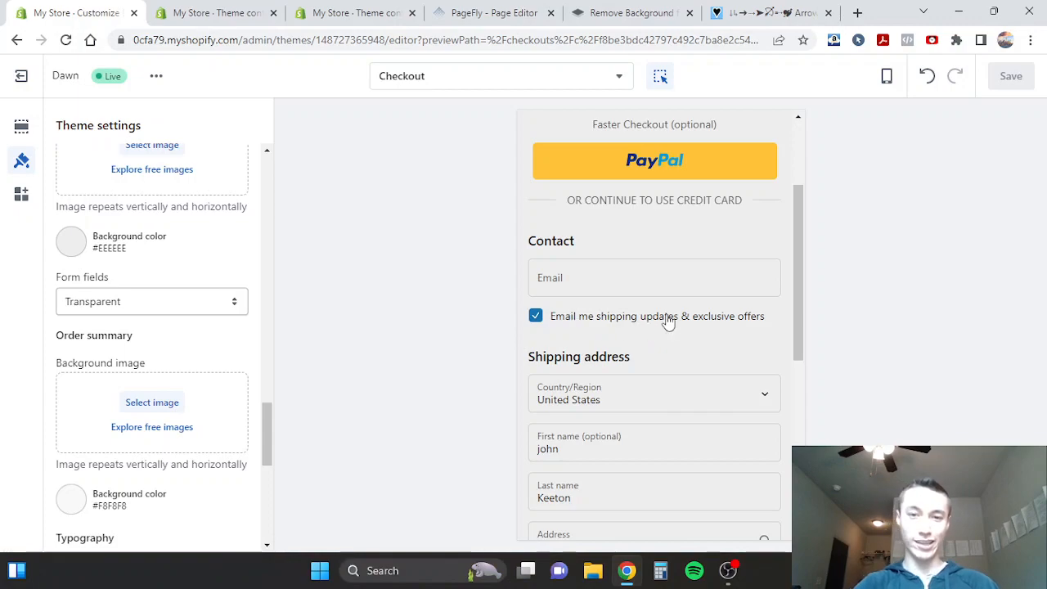
# - Return to the theme content, close the in-page find, and filter the items by "checkbox"
pyautogui.click(222, 11)
pyautogui.doubleClick(593, 69)
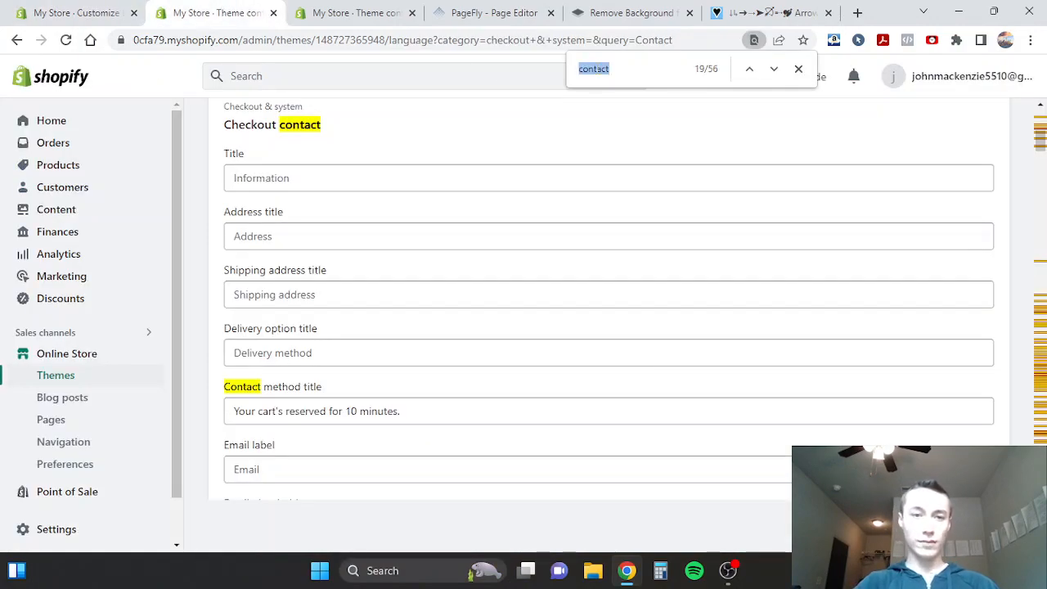
pyautogui.write('c')
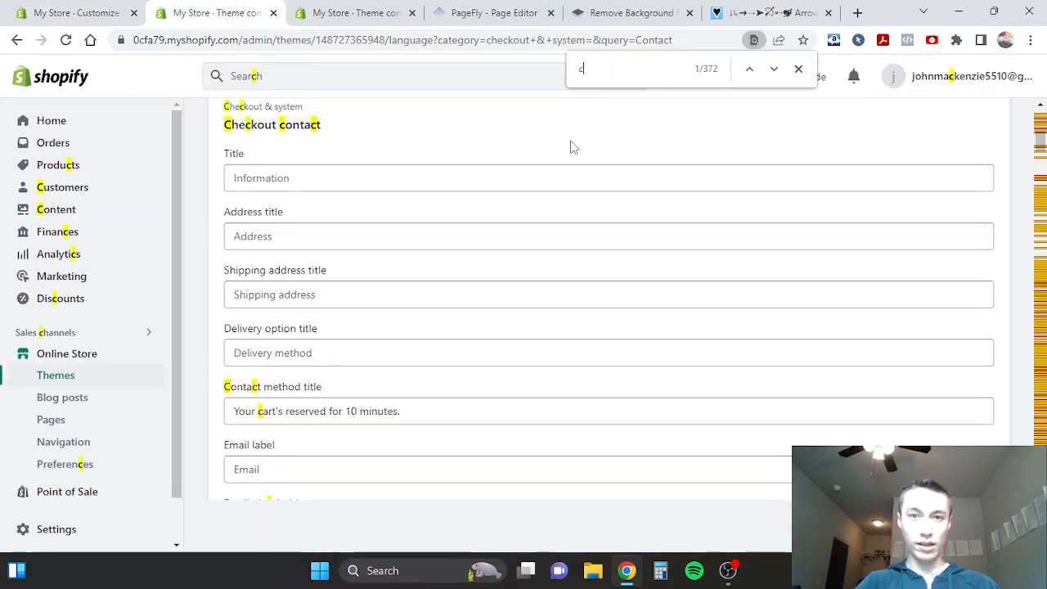
pyautogui.click(798, 68)
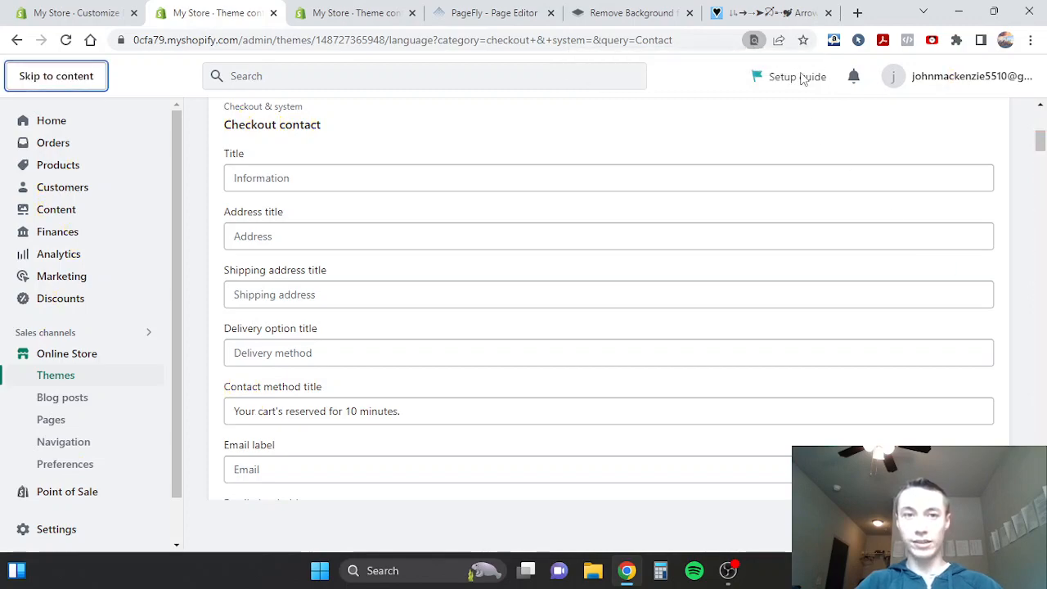
pyautogui.scroll(5, 813, 140)
pyautogui.doubleClick(642, 231)
pyautogui.press('BackSpace')
pyautogui.write('checkbox')
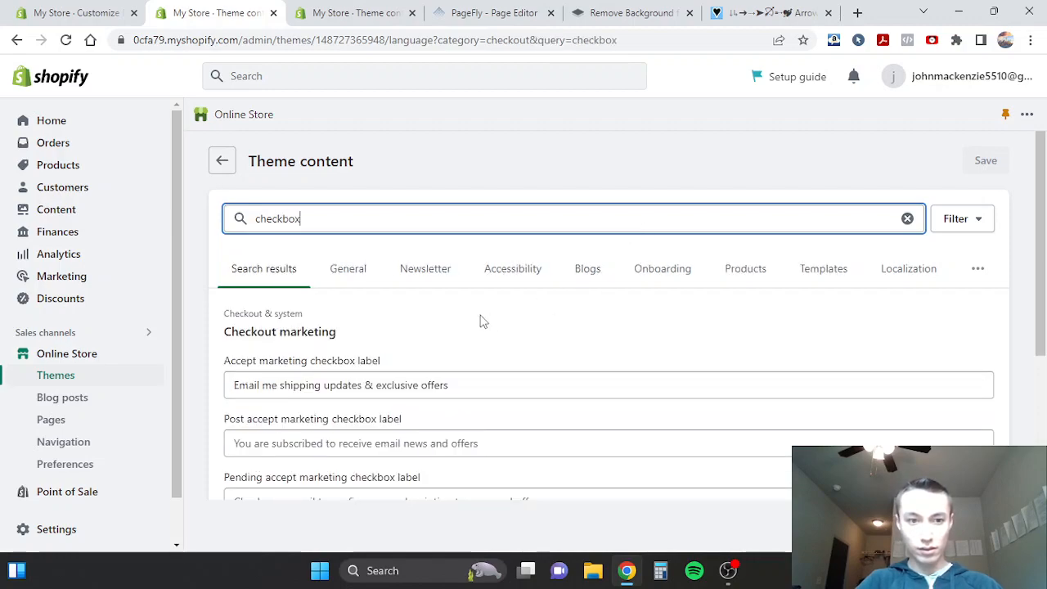
pyautogui.scroll(-1, 482, 320)
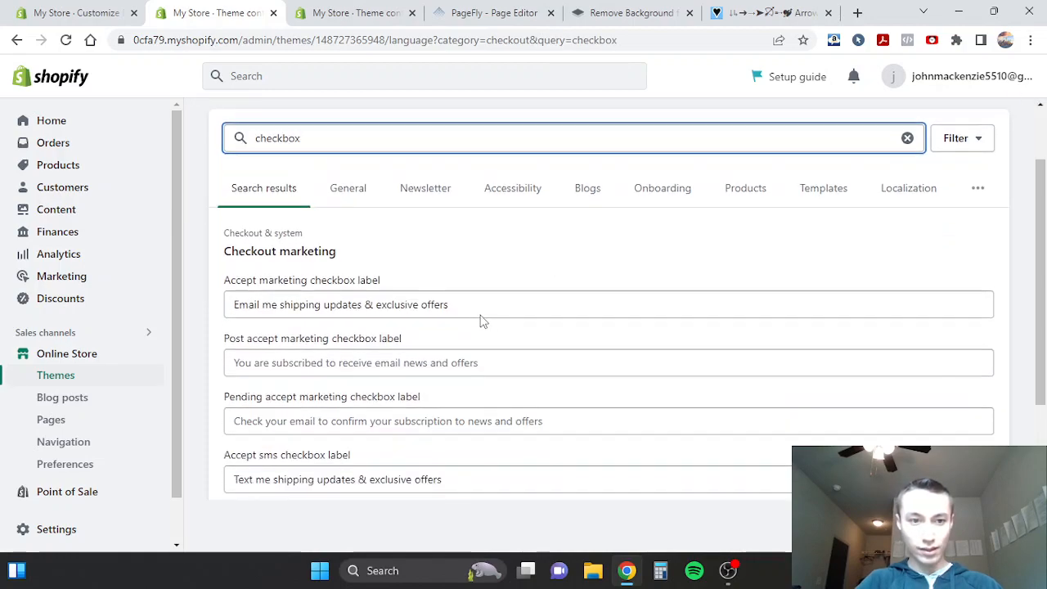
# - Examine the Accept marketing checkbox label and Accept sms checkbox label under Checkout marketing and their email and text offer wording
pyautogui.doubleClick(277, 282)
pyautogui.scroll(-2, 276, 280)
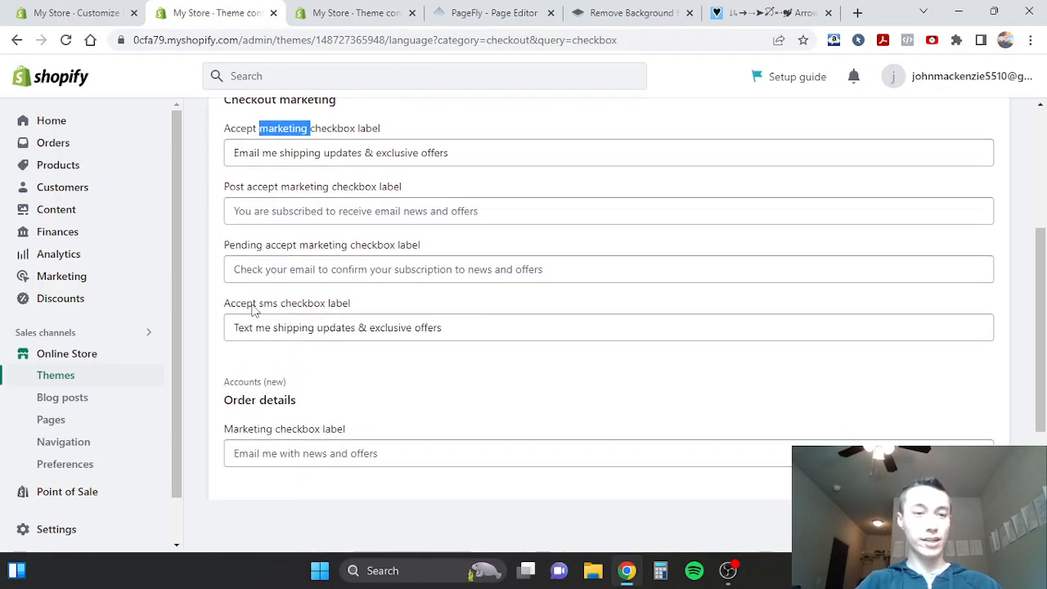
pyautogui.click(254, 309)
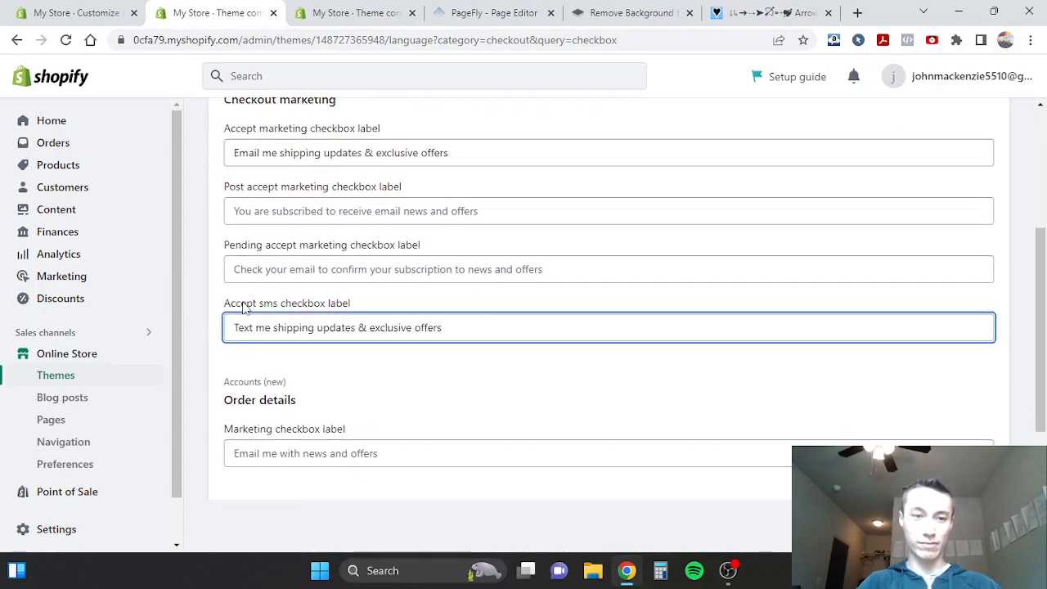
pyautogui.scroll(1, 243, 306)
pyautogui.tripleClick(262, 224)
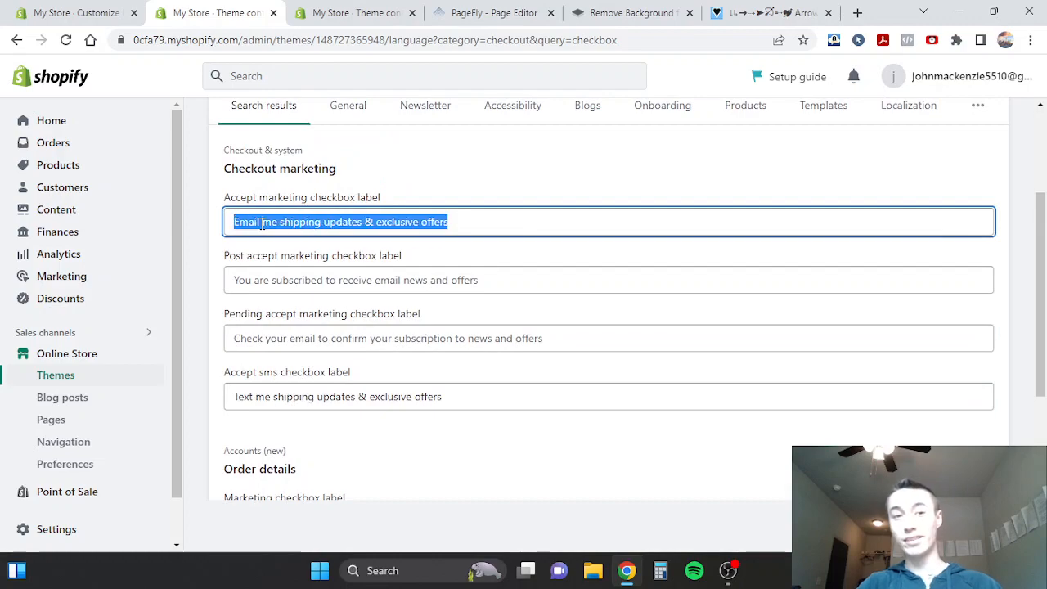
pyautogui.click(206, 237)
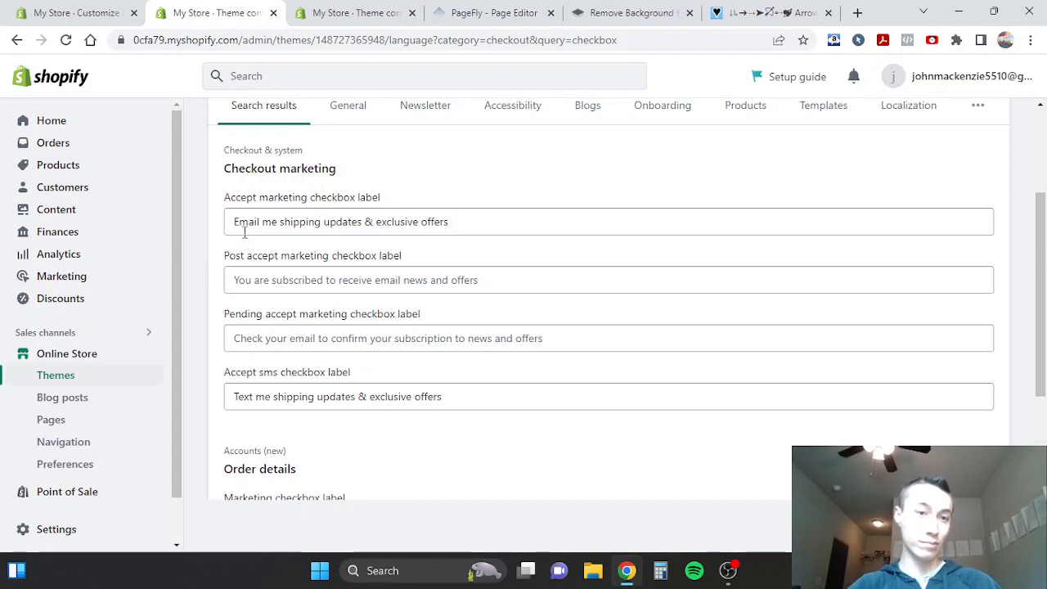
pyautogui.tripleClick(253, 396)
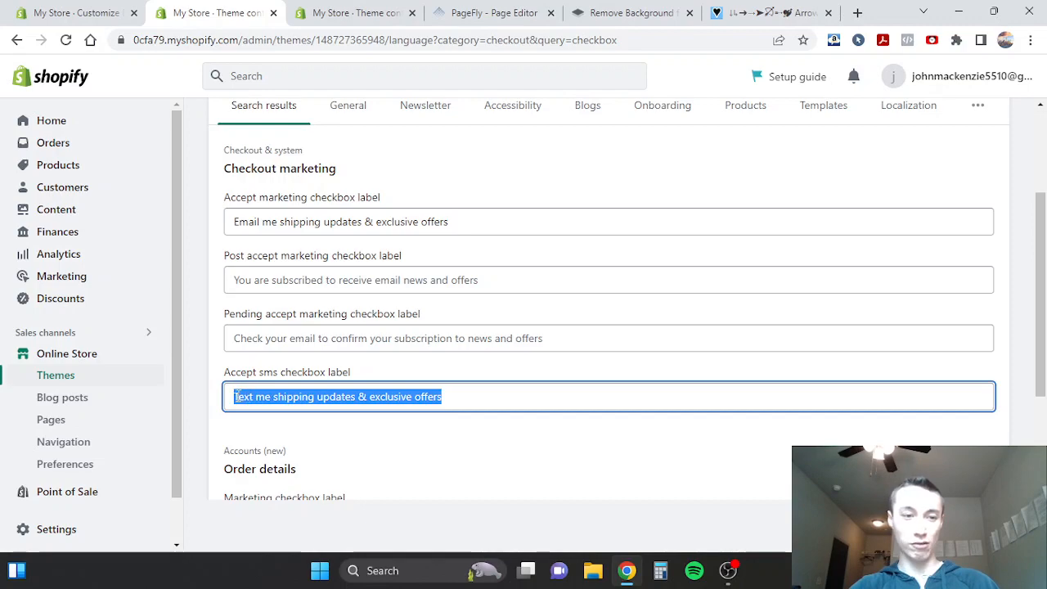
pyautogui.click(218, 393)
pyautogui.tripleClick(245, 394)
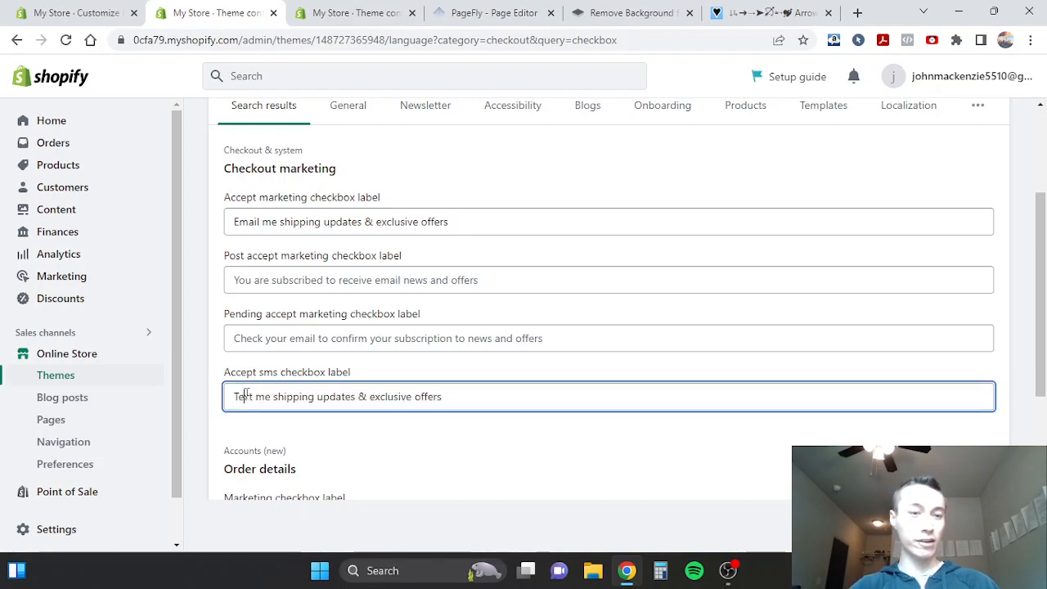
pyautogui.click(196, 409)
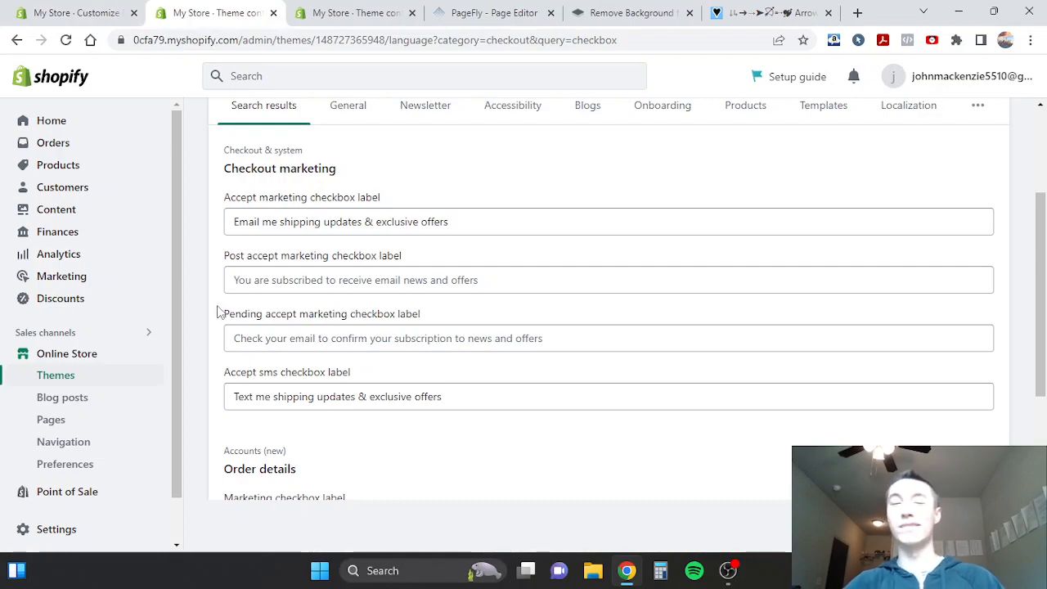
# - In the checkout preview, switch the text-message offers checkbox on to inspect its phone field, clear it again, and review the email checkbox
pyautogui.click(92, 12)
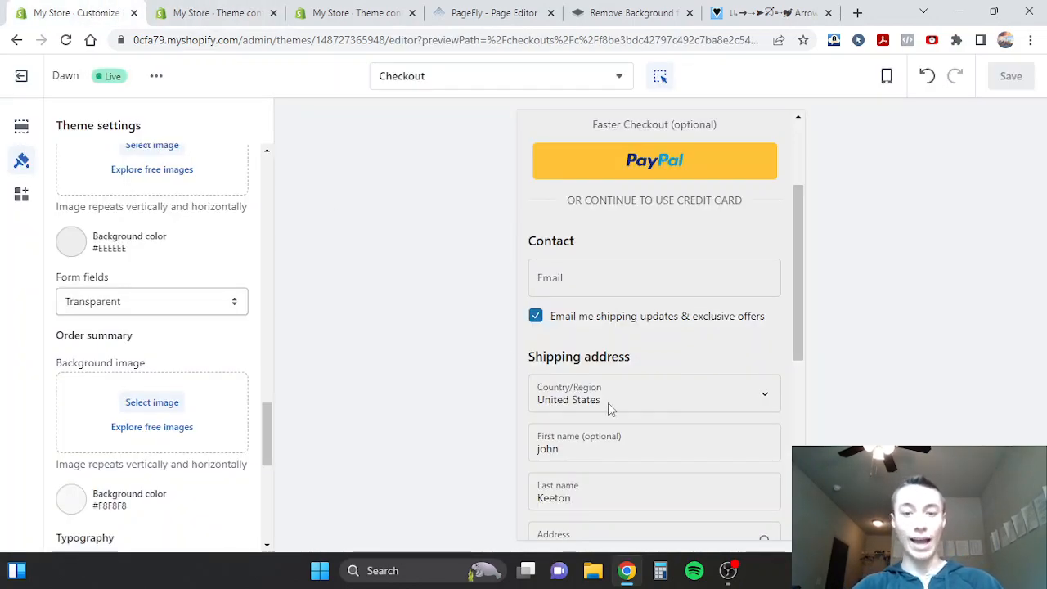
pyautogui.scroll(-5, 608, 402)
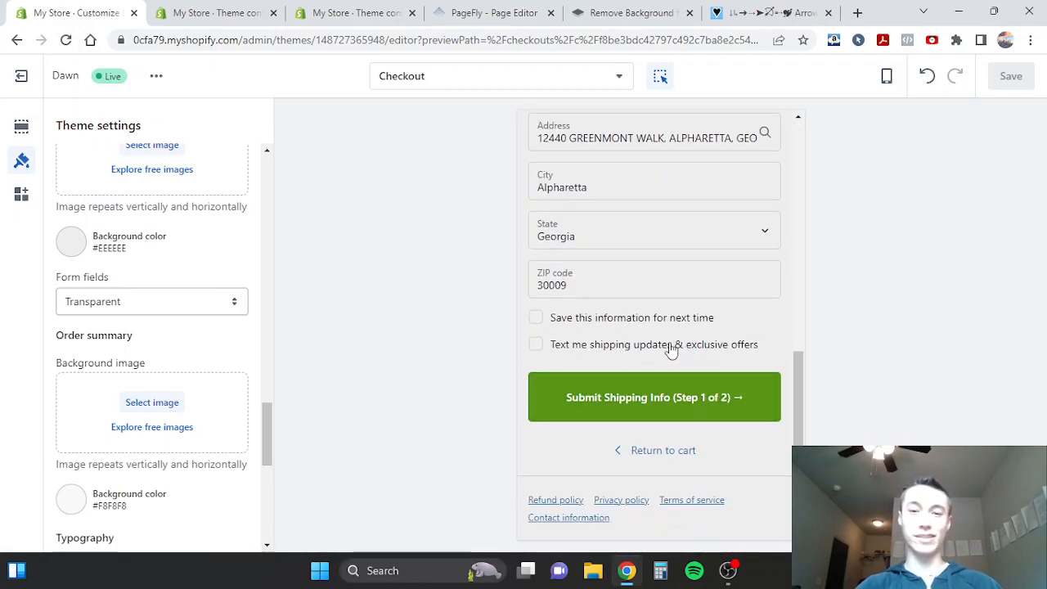
pyautogui.click(599, 351)
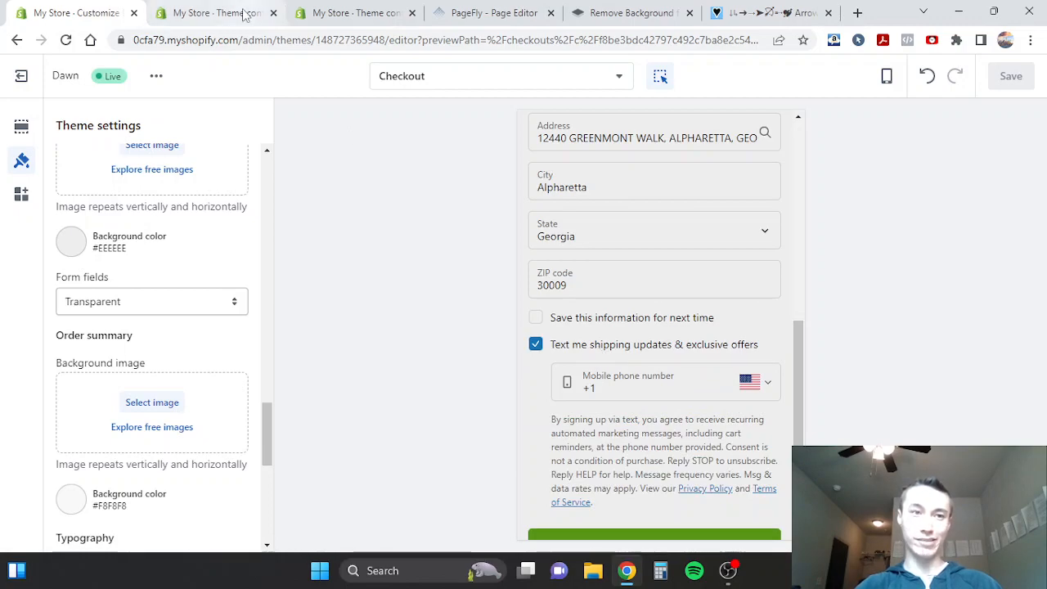
pyautogui.click(580, 345)
pyautogui.click(581, 346)
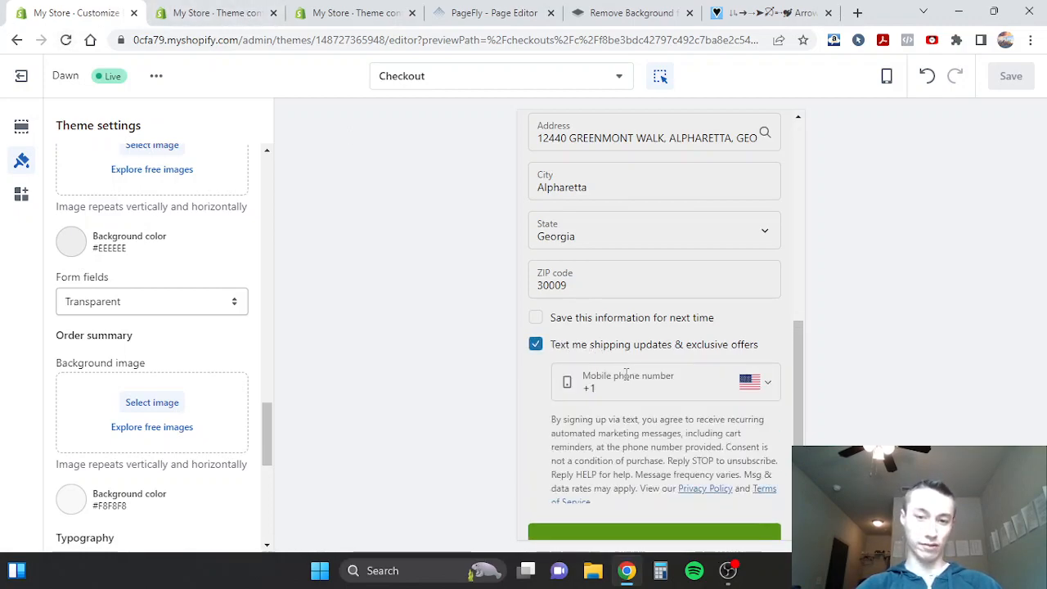
pyautogui.click(557, 344)
pyautogui.scroll(4, 556, 346)
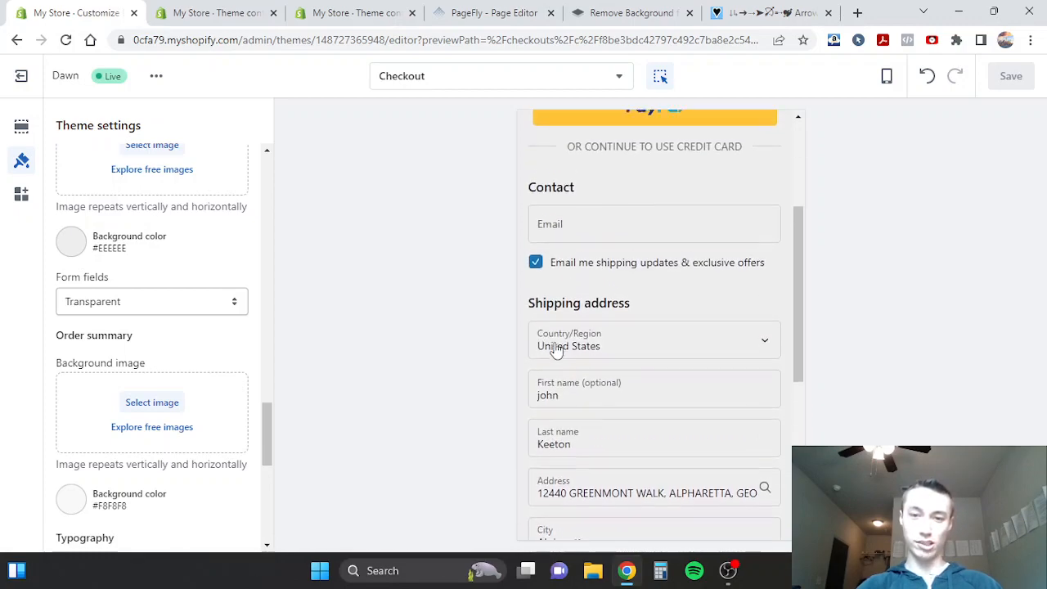
pyautogui.scroll(1, 573, 327)
pyautogui.scroll(-5, 602, 306)
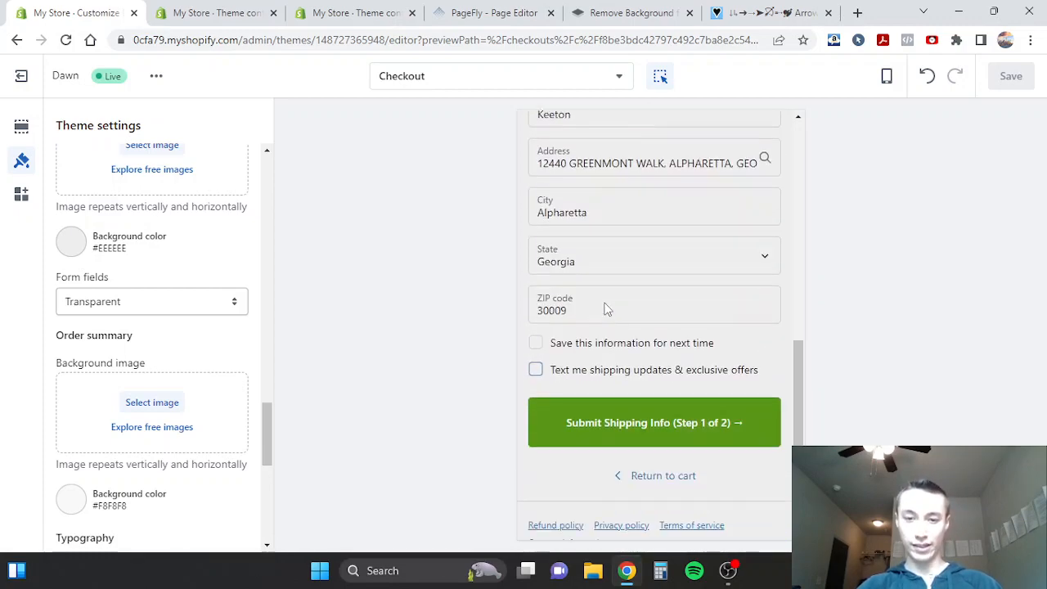
# - Examine the "Faster Checkout (optional)" heading above the PayPal button in the checkout preview
pyautogui.click(624, 419)
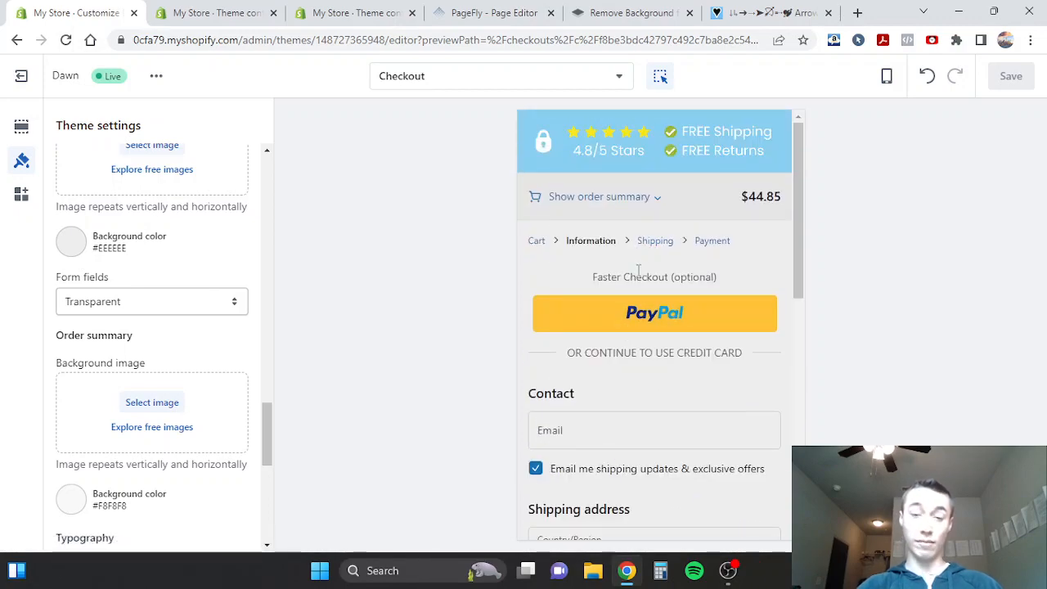
pyautogui.tripleClick(612, 277)
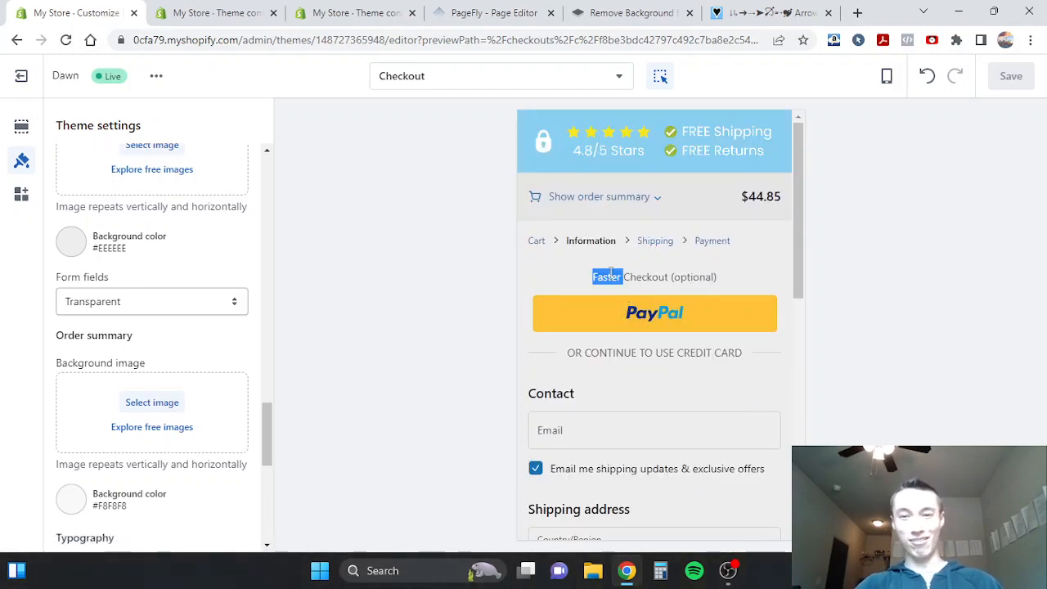
pyautogui.click(598, 276)
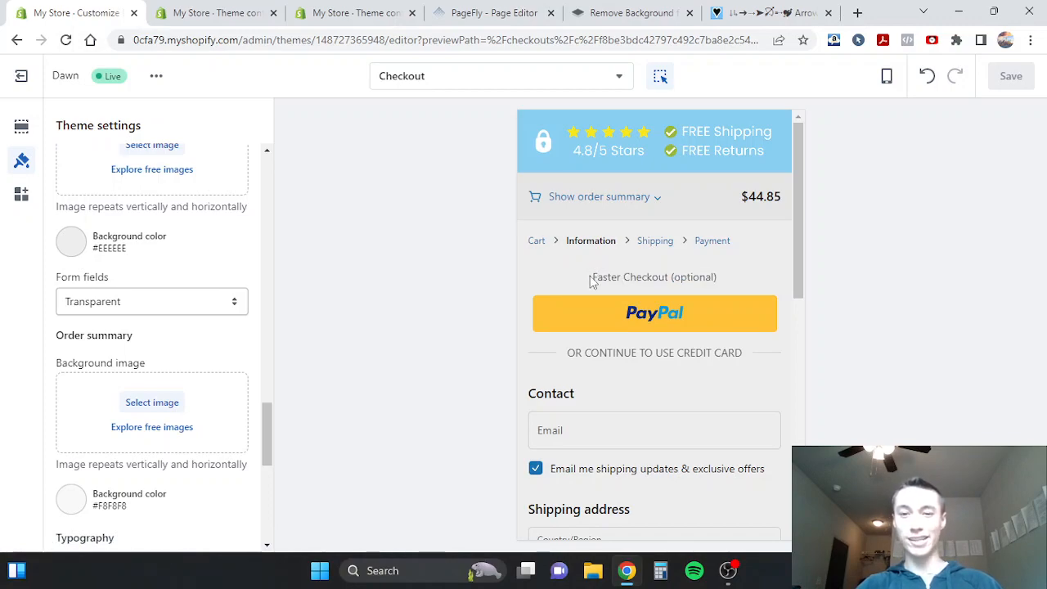
pyautogui.tripleClick(595, 277)
pyautogui.click(623, 277)
# - Return to the theme content and filter the items by "express"
pyautogui.click(217, 13)
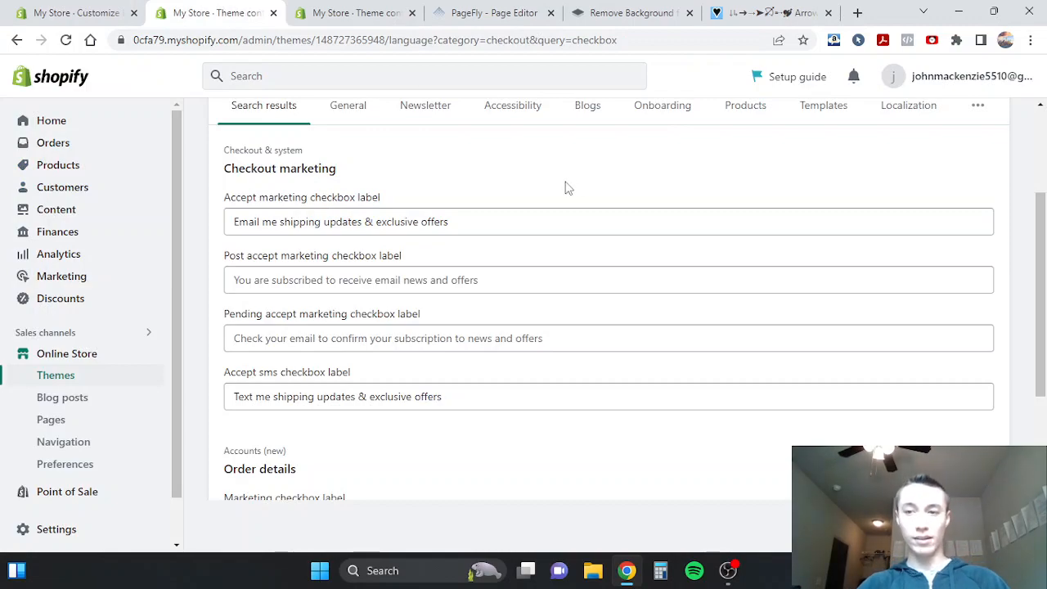
pyautogui.scroll(2, 568, 188)
pyautogui.tripleClick(367, 222)
pyautogui.press('BackSpace')
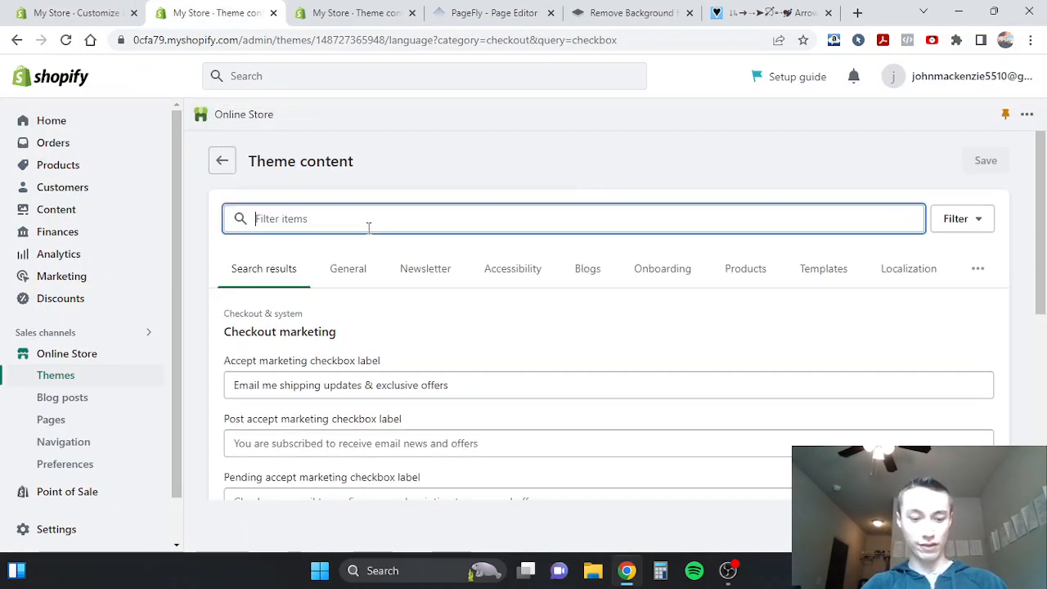
pyautogui.write('express checko')
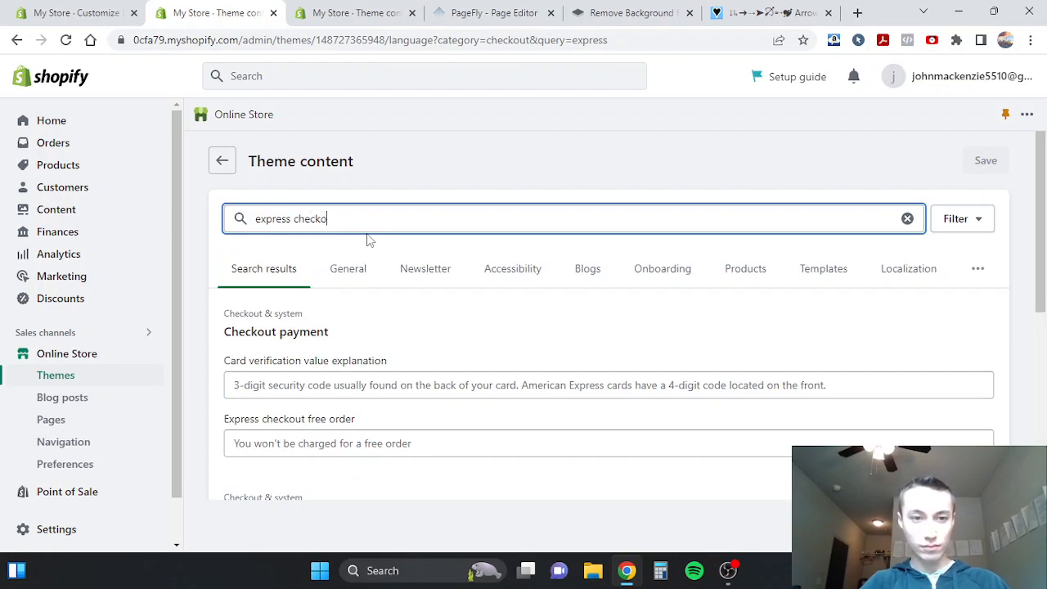
pyautogui.doubleClick(319, 214)
pyautogui.press('BackSpace')
pyautogui.scroll(-5, 347, 405)
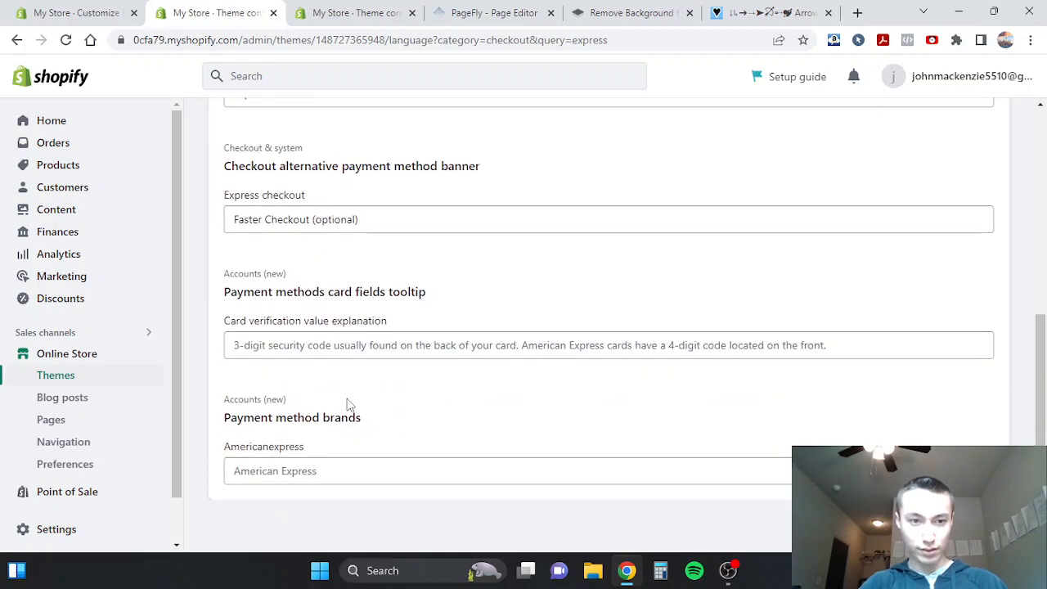
# - Locate the Express checkout field under Checkout alternative payment method banner and check its wording
pyautogui.scroll(2, 347, 405)
pyautogui.tripleClick(263, 303)
pyautogui.click(354, 304)
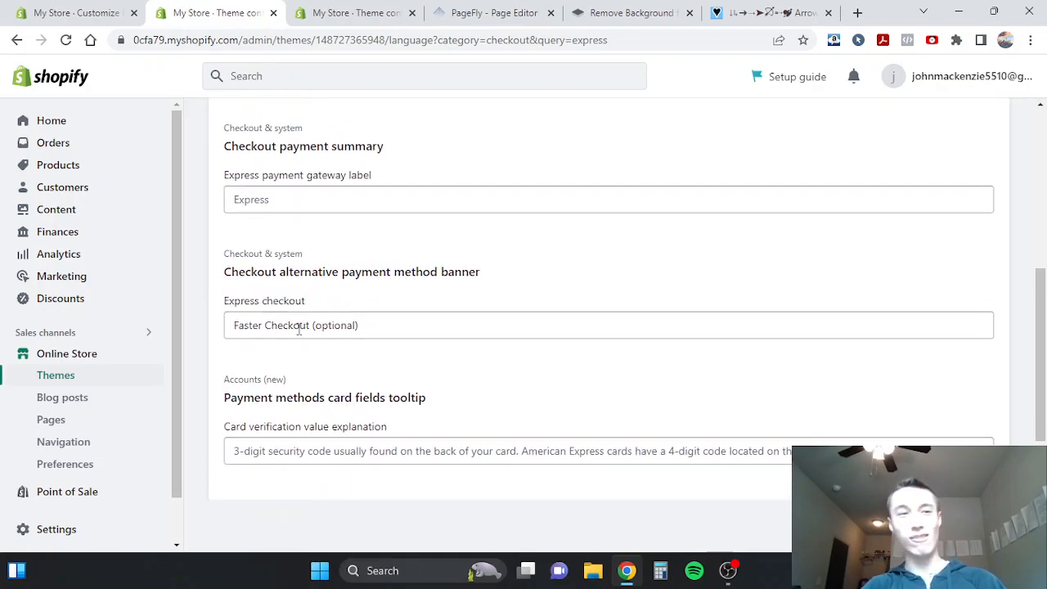
pyautogui.click(261, 324)
# - Inspect the "OR CONTINUE TO USE CREDIT CARD" divider below the PayPal button in the checkout preview
pyautogui.click(89, 9)
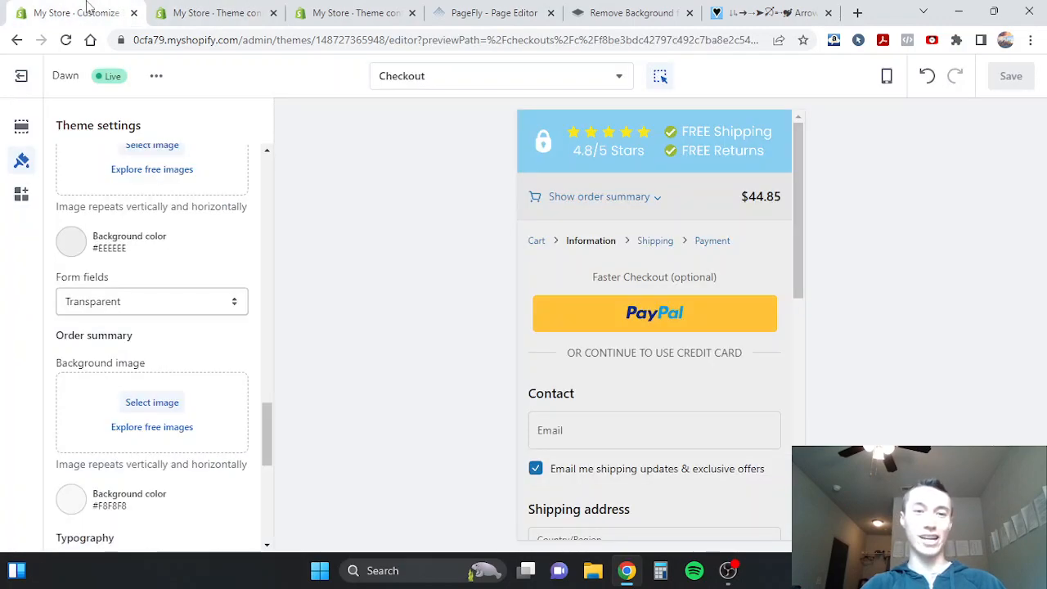
pyautogui.doubleClick(612, 357)
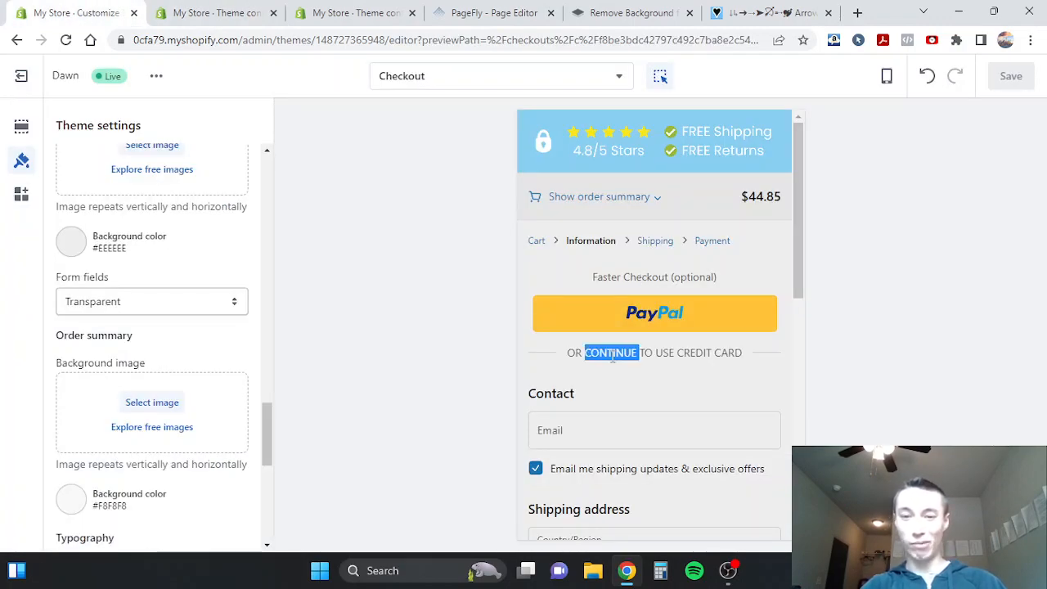
pyautogui.click(643, 355)
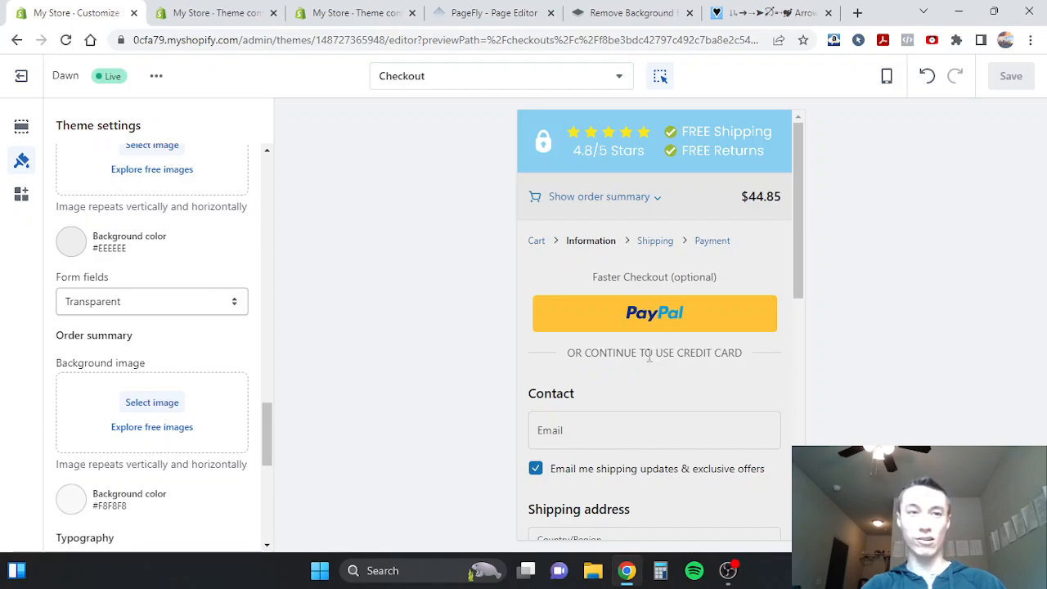
# - Go back to the theme content and filter the items by "alternative"
pyautogui.click(215, 12)
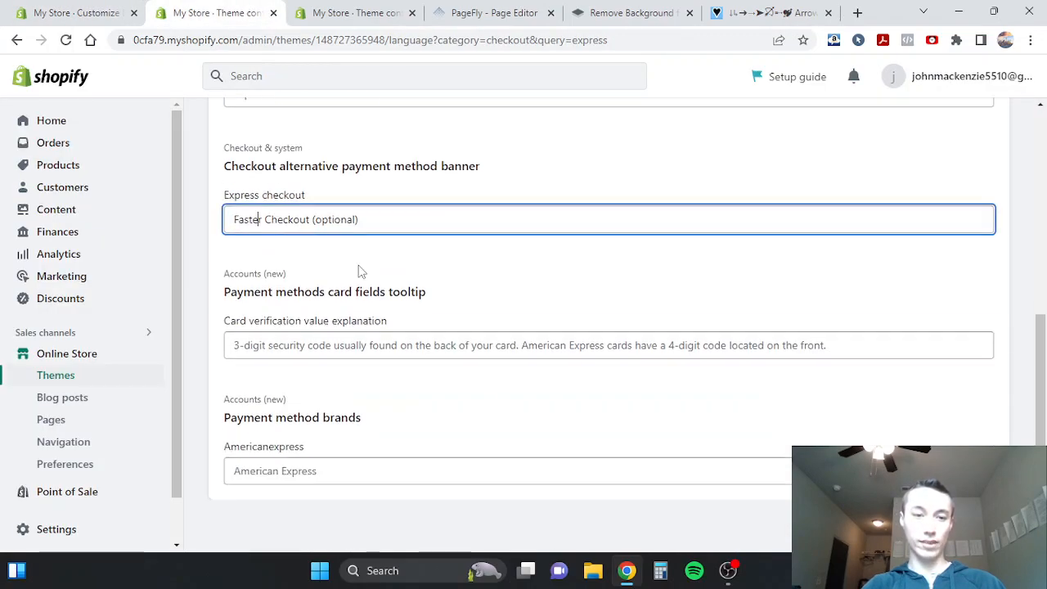
pyautogui.click(301, 218)
pyautogui.hotkey('ctrl', 'a')
pyautogui.write('o')
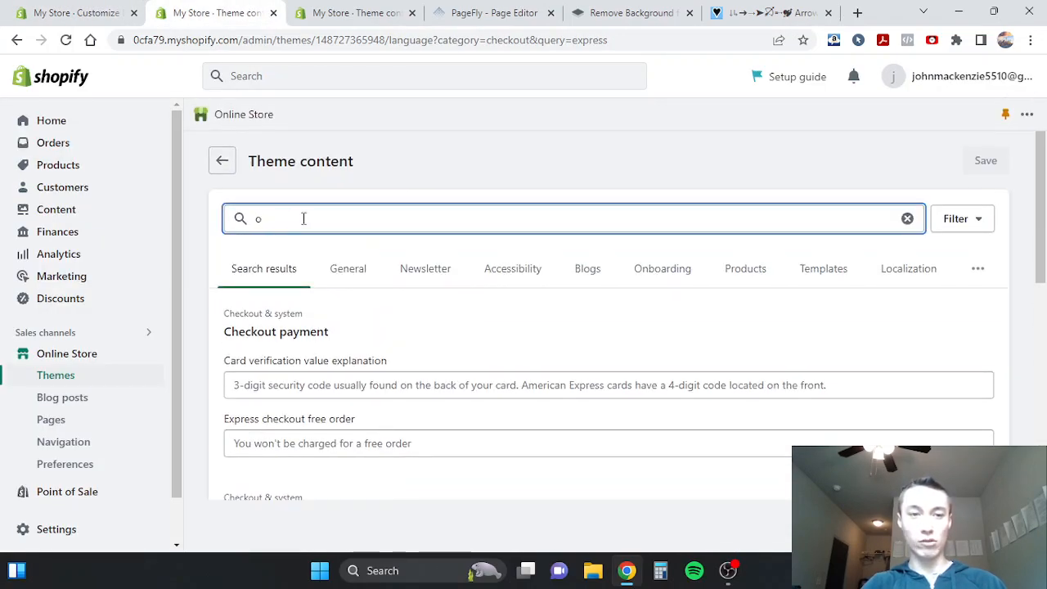
pyautogui.write('rr')
pyautogui.press('BackSpace')
pyautogui.press('BackSpace')
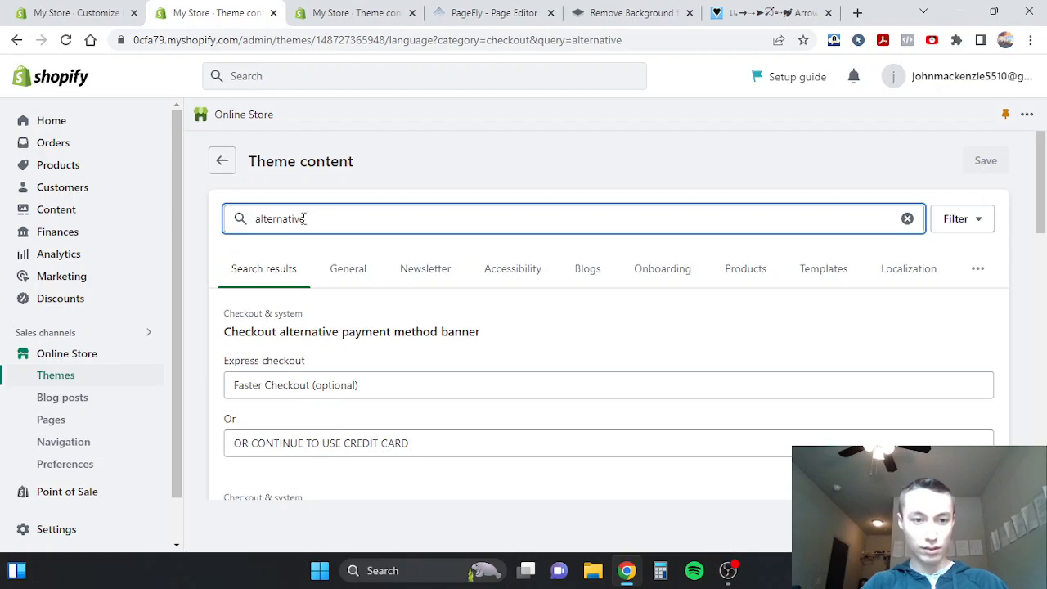
# - Check the Or field under Checkout alternative payment method banner and compare it with the divider text in the checkout preview
pyautogui.scroll(-2, 305, 345)
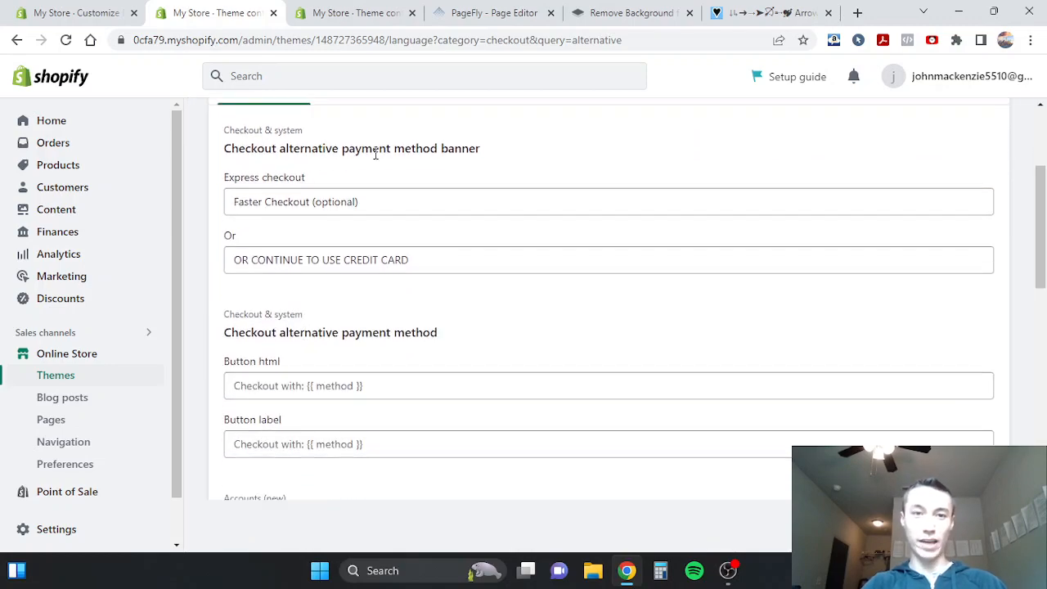
pyautogui.scroll(1, 241, 249)
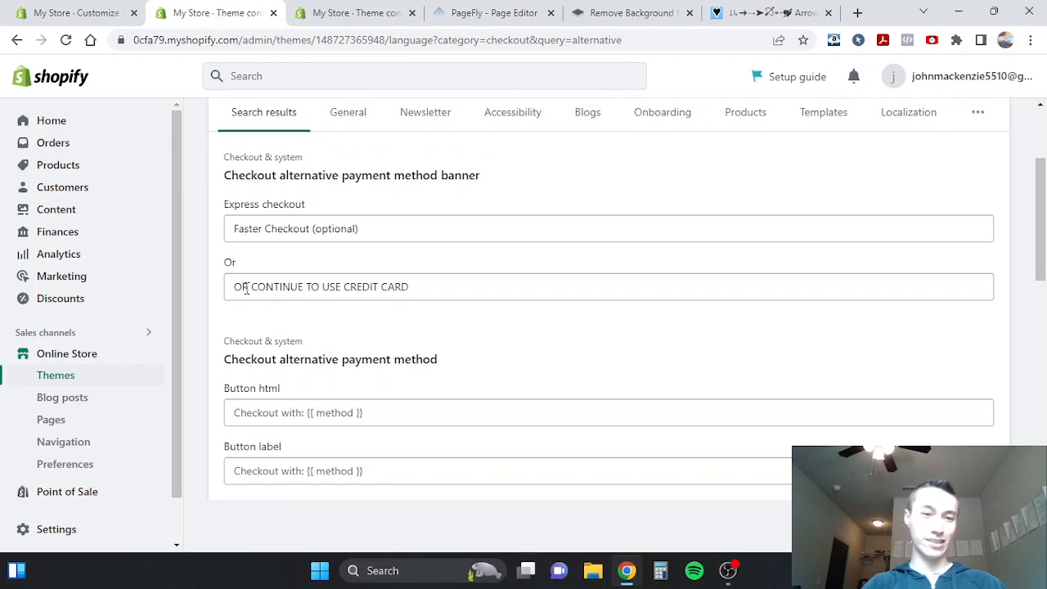
pyautogui.hotkey('ctrl', 'shift', 'Tab')
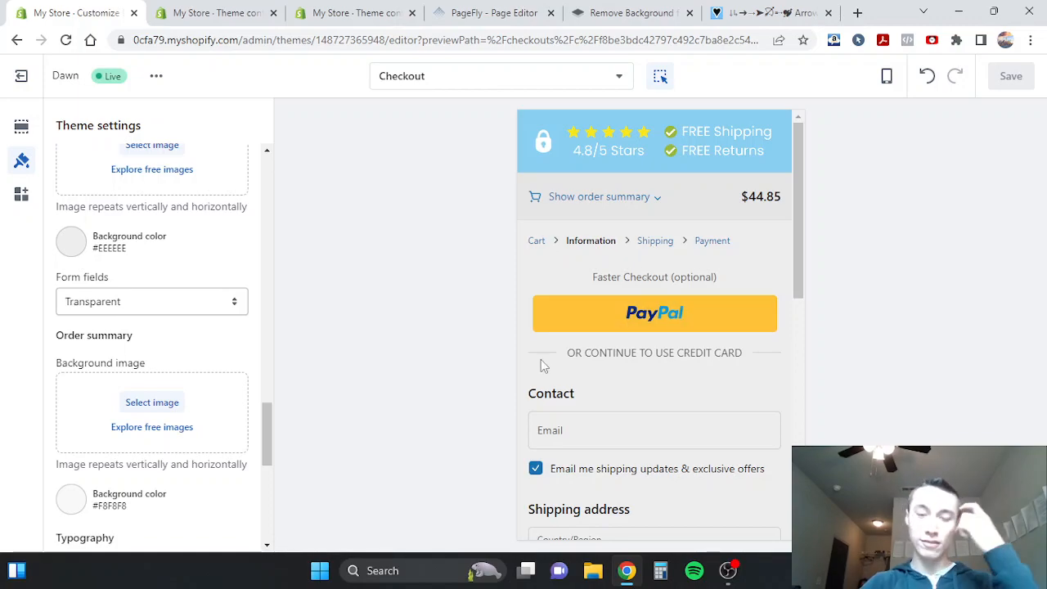
# - Look over the Information page of the checkout preview and open its Shipping page
pyautogui.scroll(-6, 543, 365)
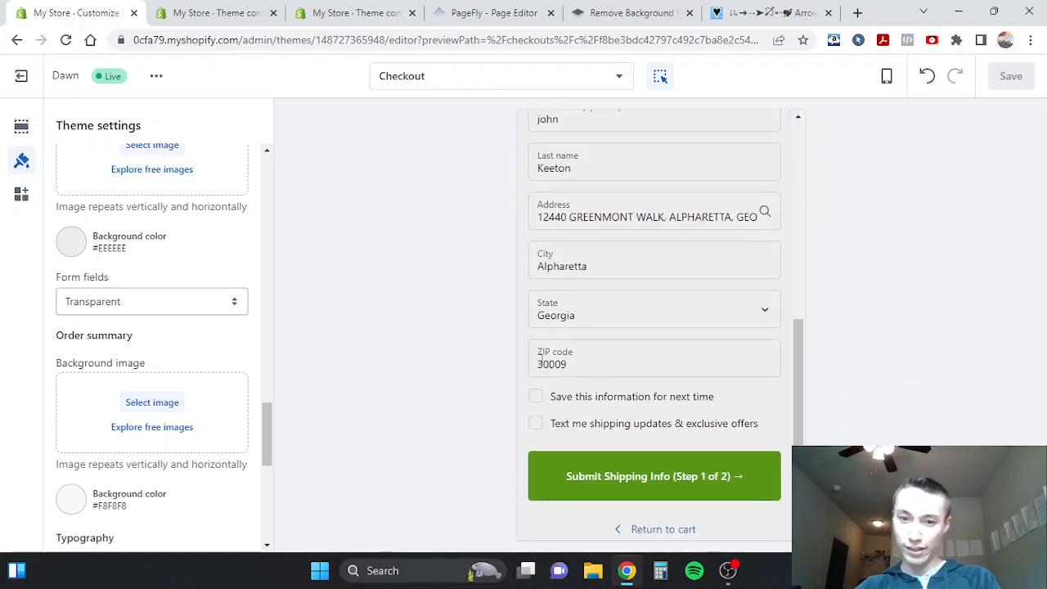
pyautogui.scroll(8, 541, 366)
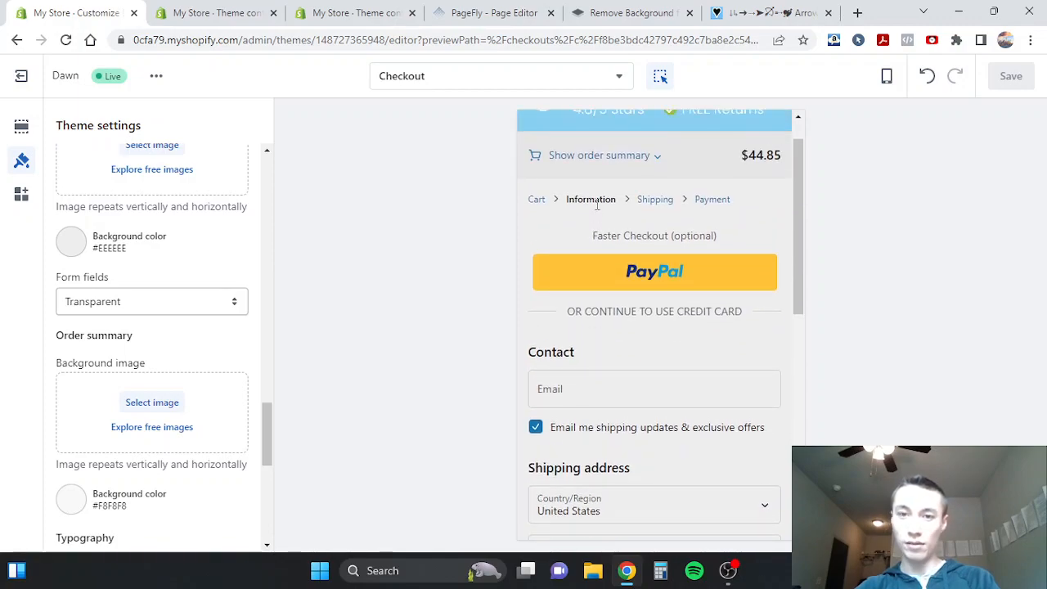
pyautogui.click(655, 200)
pyautogui.scroll(-2, 613, 323)
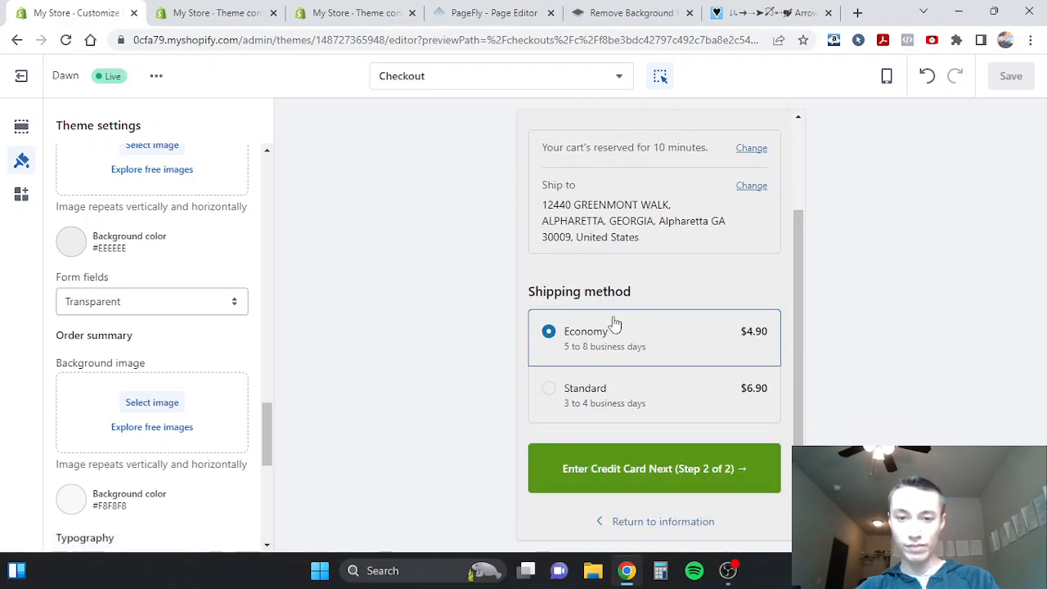
# - Inspect the Shipping method section and the cart-reservation message on the Shipping page of the checkout preview
pyautogui.doubleClick(575, 293)
pyautogui.click(593, 296)
pyautogui.doubleClick(593, 297)
pyautogui.click(587, 294)
pyautogui.scroll(-1, 608, 295)
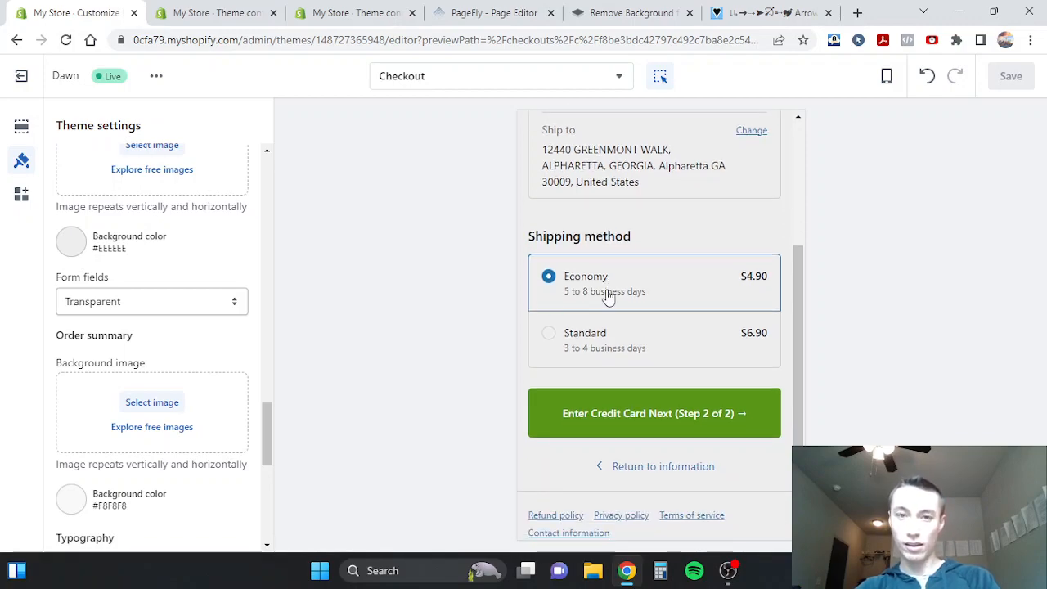
pyautogui.scroll(3, 608, 294)
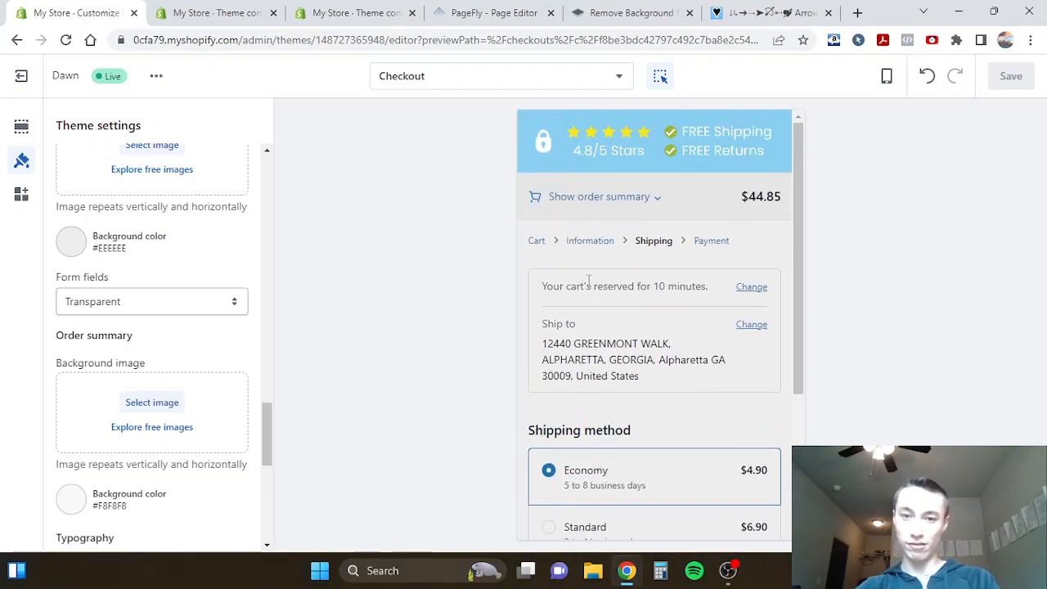
pyautogui.tripleClick(576, 291)
pyautogui.click(598, 300)
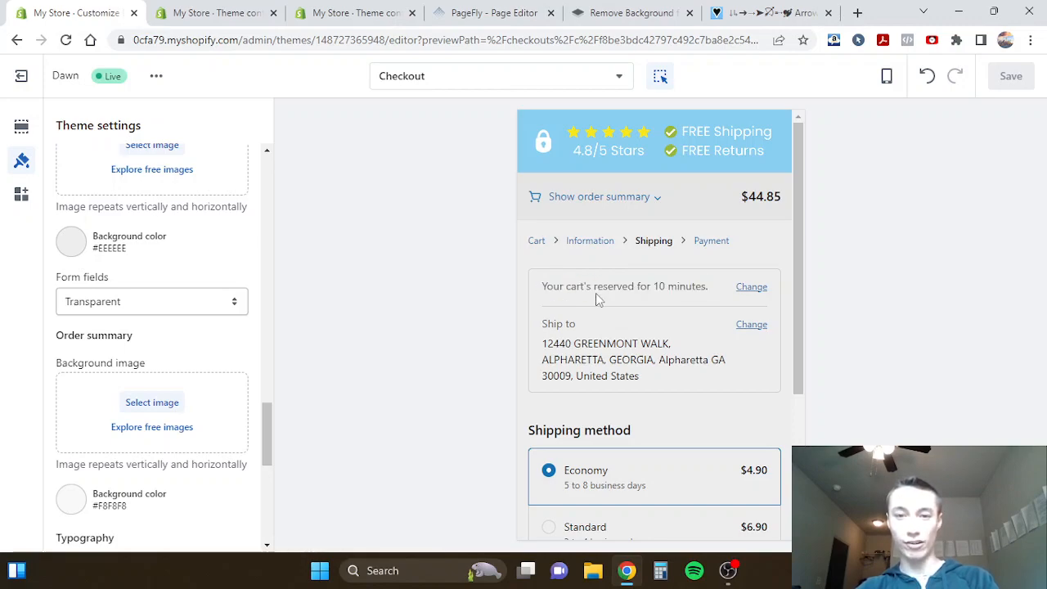
# - Expand the order summary on the preview's Shipping and Information pages, inspect its shipping amount, and collapse it again
pyautogui.click(637, 210)
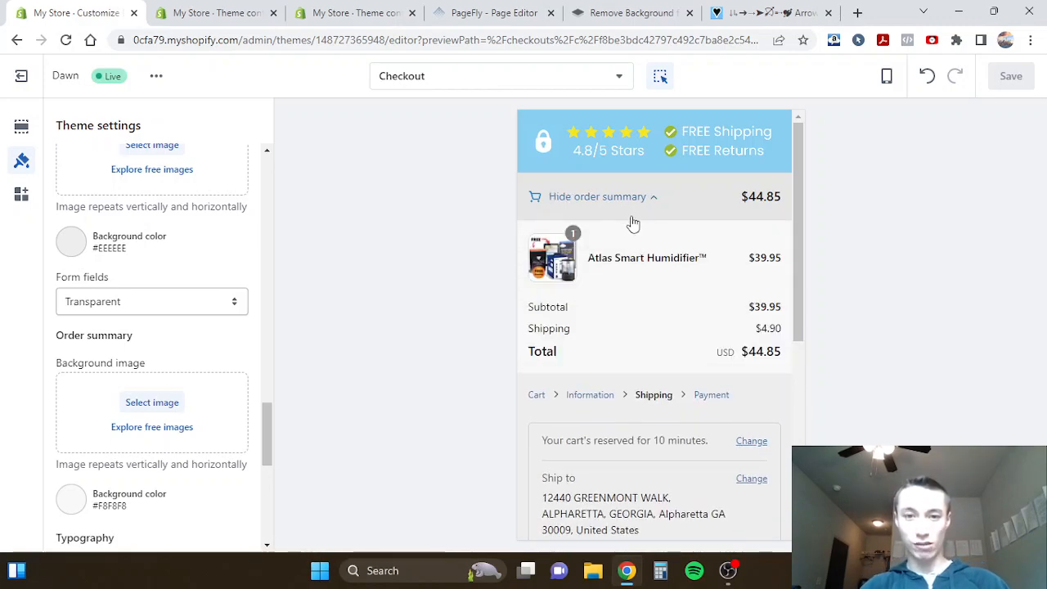
pyautogui.click(629, 211)
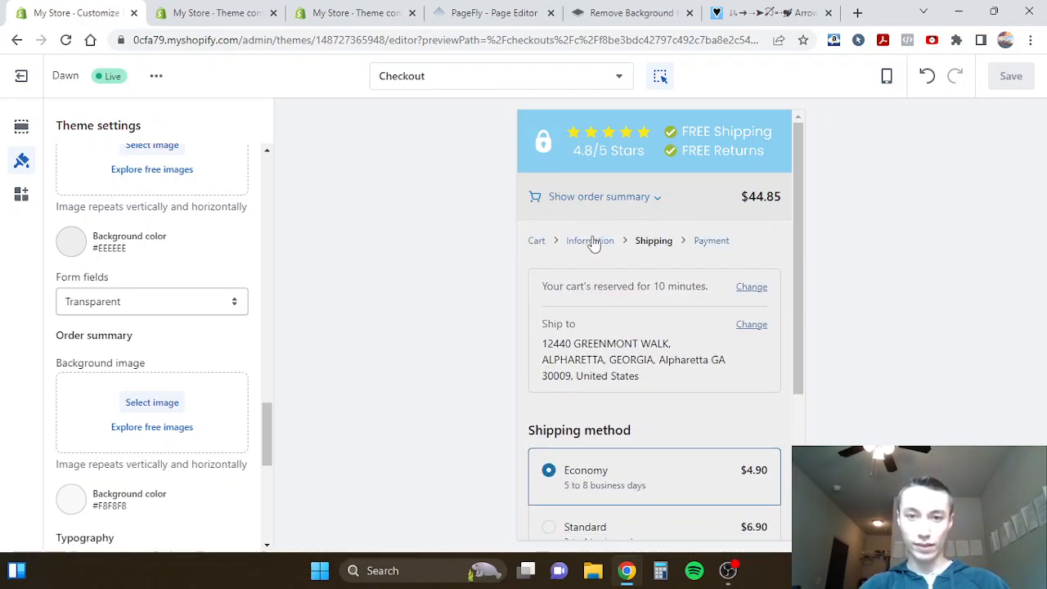
pyautogui.click(594, 244)
pyautogui.click(592, 206)
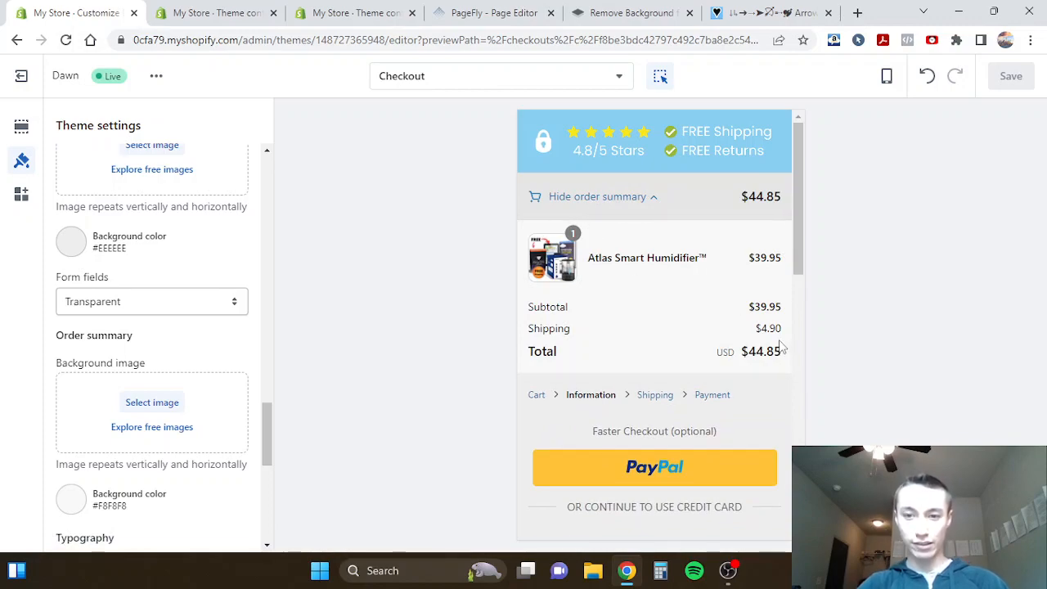
pyautogui.moveTo(782, 329); pyautogui.dragTo(767, 328)
pyautogui.click(776, 327)
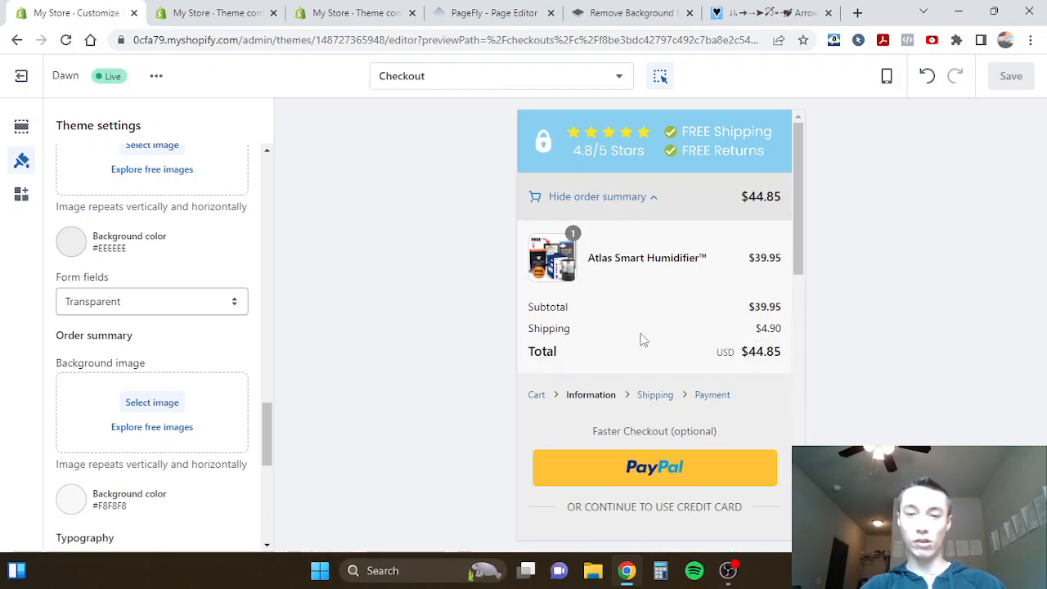
pyautogui.click(581, 196)
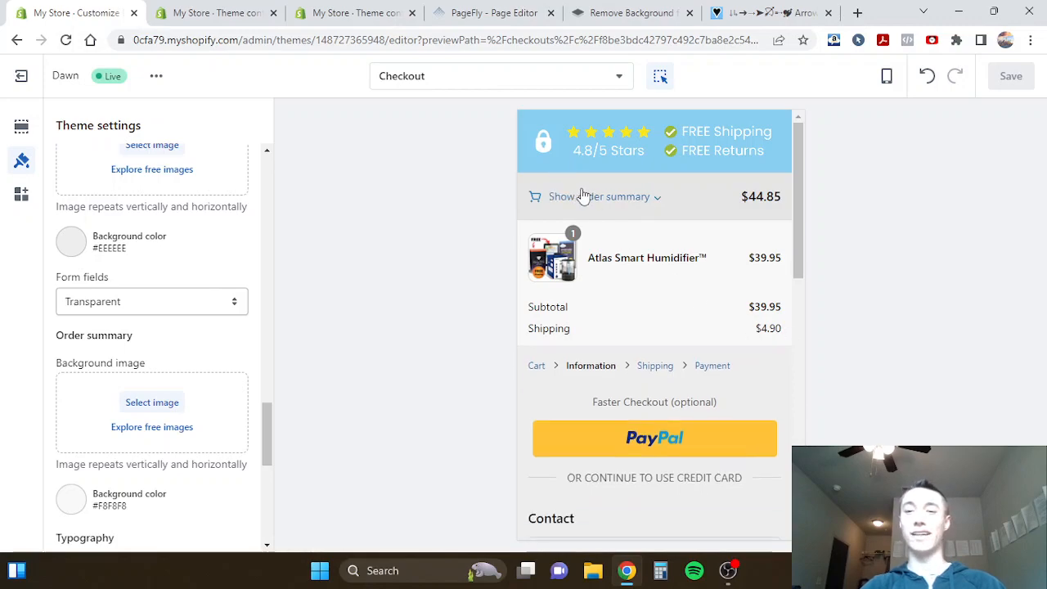
# - Search the theme content for "calculated", try "calculated next", and look through the shipping texts for the single-word query
pyautogui.click(232, 10)
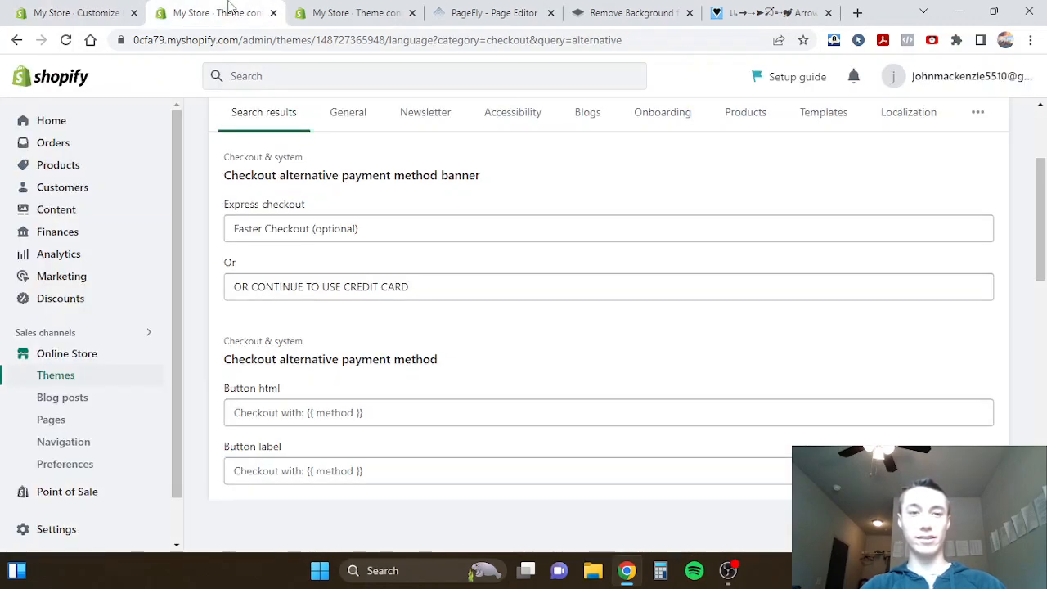
pyautogui.scroll(3, 335, 212)
pyautogui.click(327, 224)
pyautogui.hotkey('ctrl', 'a')
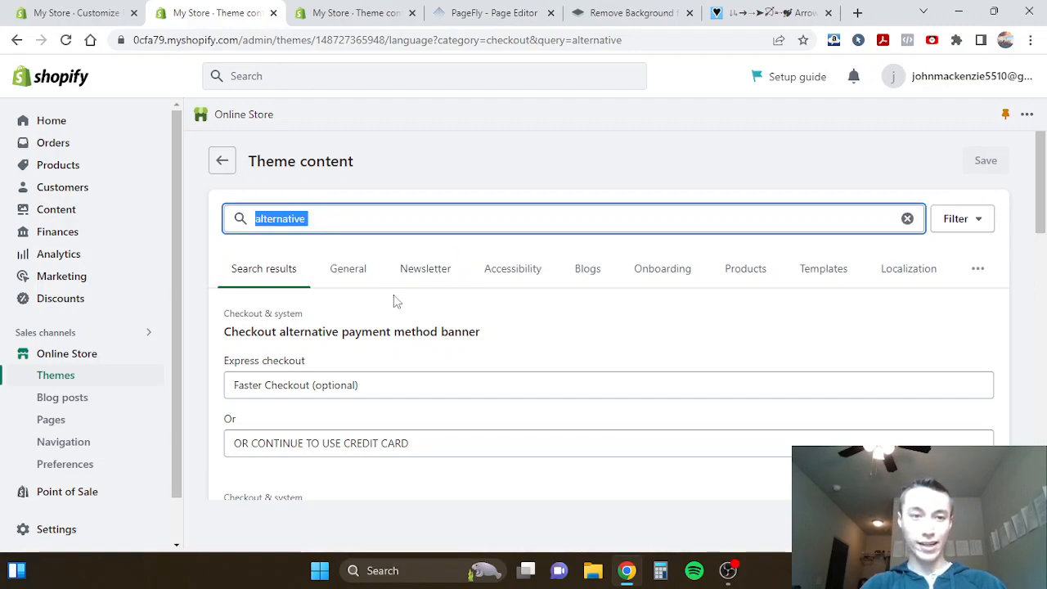
pyautogui.write('calculateda')
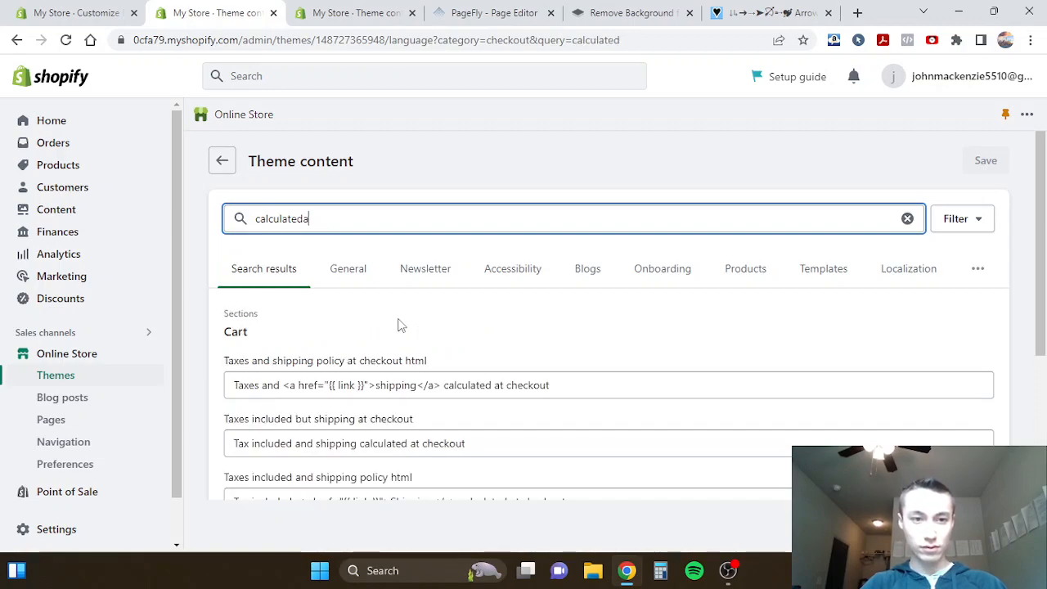
pyautogui.write(' next')
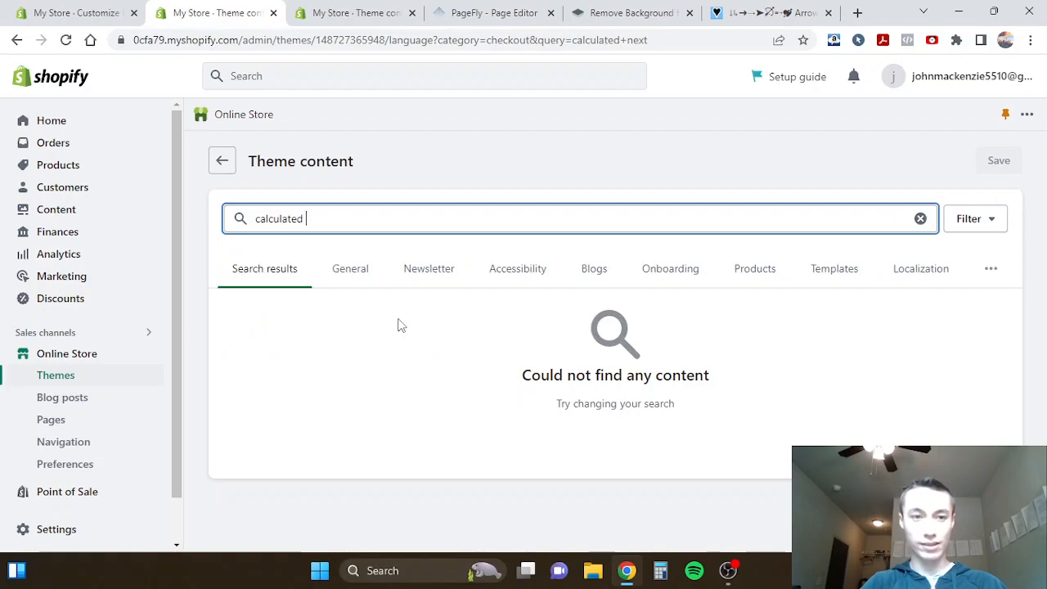
pyautogui.scroll(-2, 401, 325)
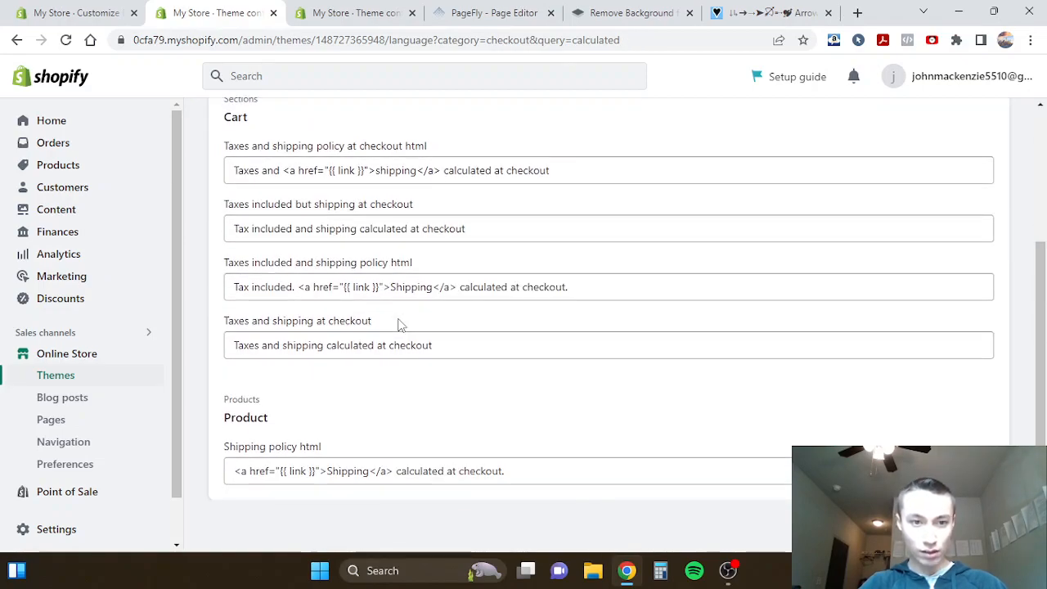
pyautogui.scroll(3, 401, 326)
# - Search the theme content for "FREE" and locate the Shipping default value field under Checkout order summary
pyautogui.doubleClick(307, 175)
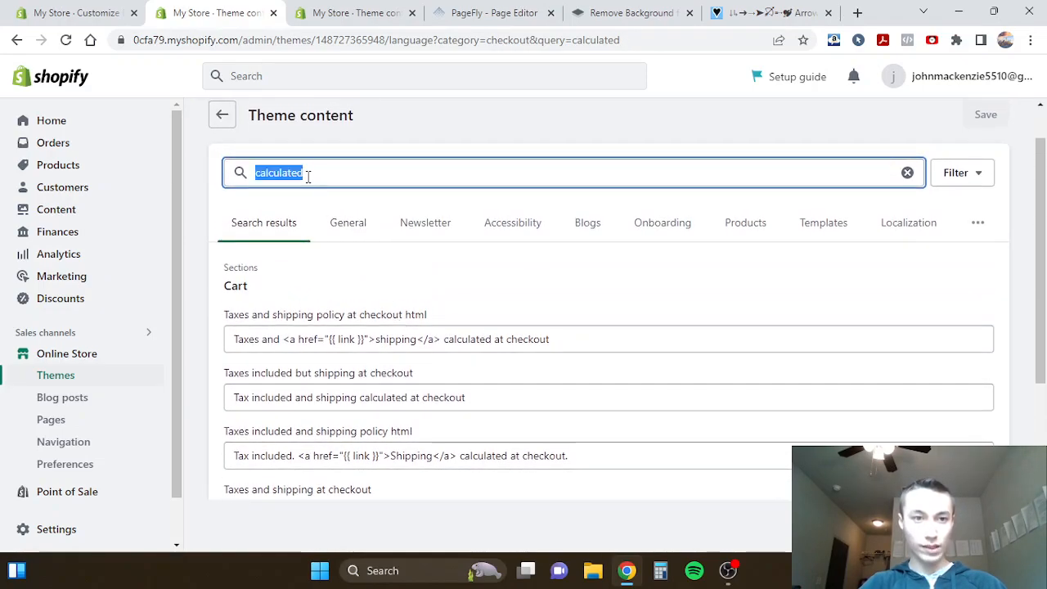
pyautogui.write('FREE')
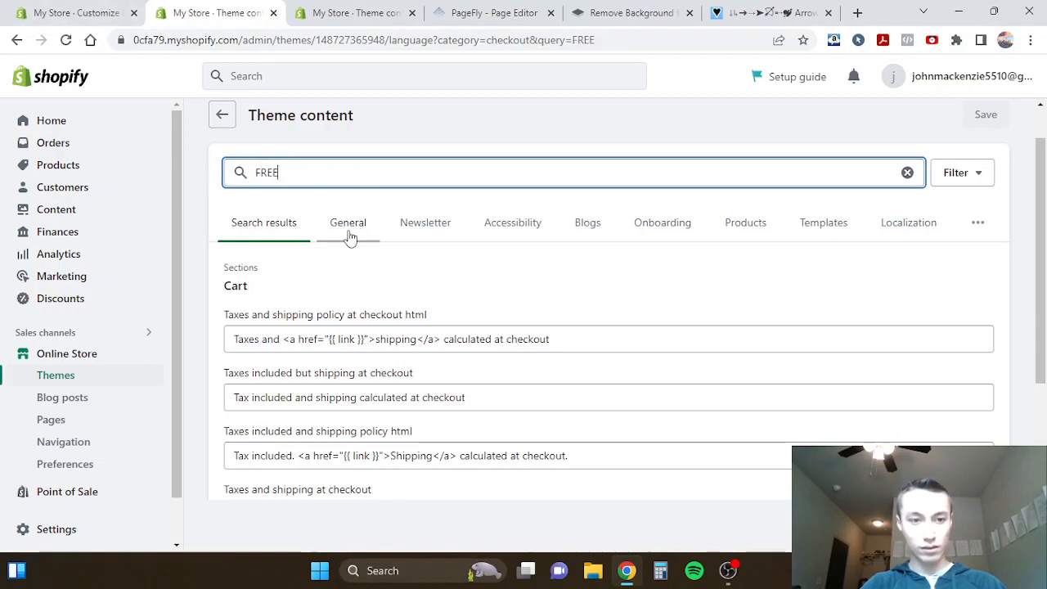
pyautogui.scroll(-3, 310, 339)
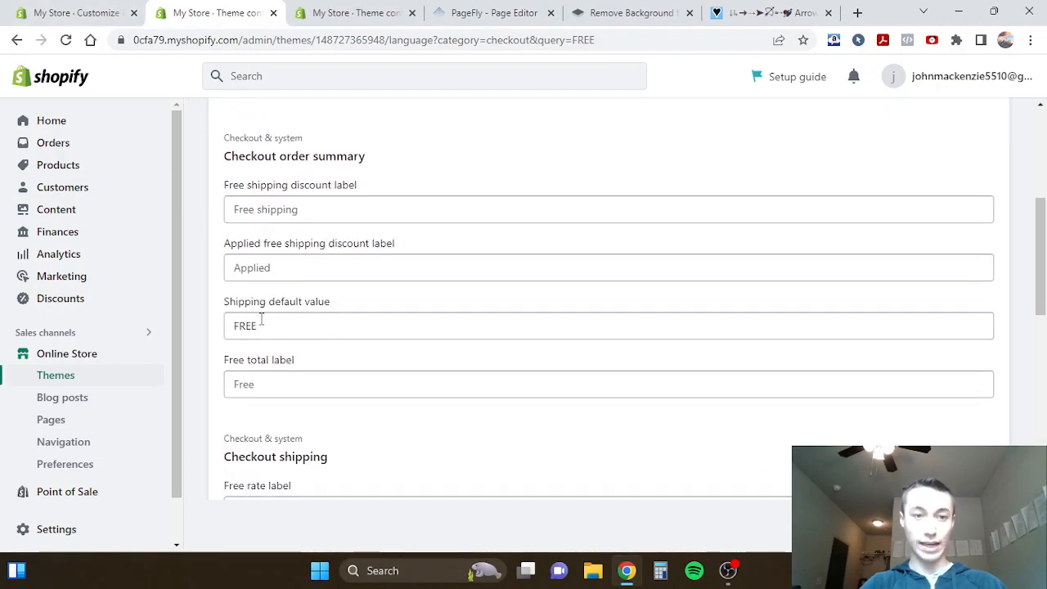
# - Clear the Shipping default value field under Checkout order summary
pyautogui.tripleClick(246, 308)
pyautogui.doubleClick(259, 321)
pyautogui.press('BackSpace')
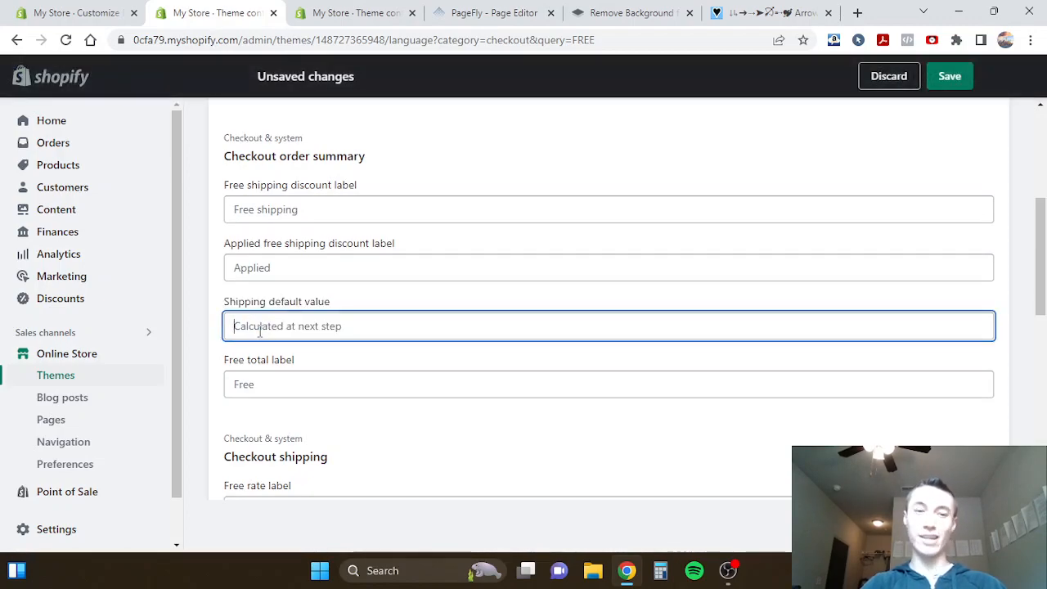
# - Expand the order summary in the checkout preview and point out the amount on its Shipping line
pyautogui.click(75, 12)
pyautogui.click(607, 199)
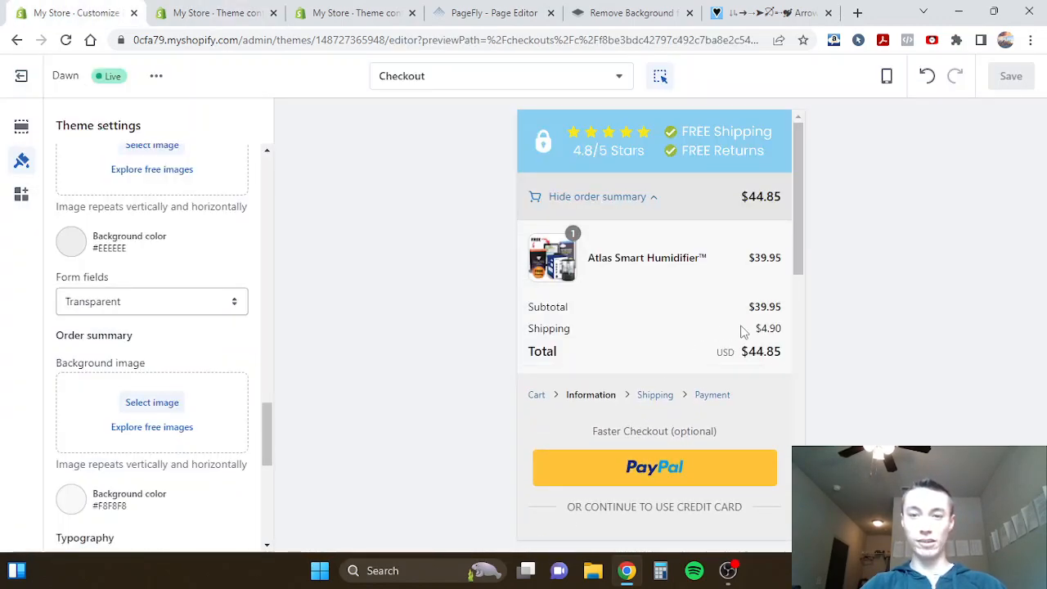
pyautogui.doubleClick(772, 323)
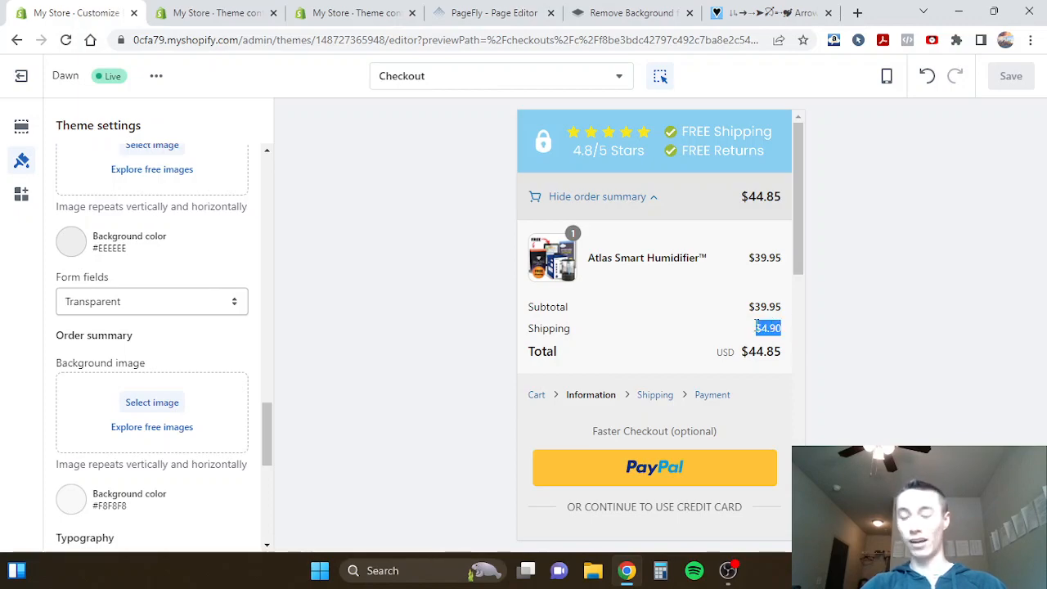
# - Return to the theme content and undo the clearing of the Shipping default value
pyautogui.click(245, 12)
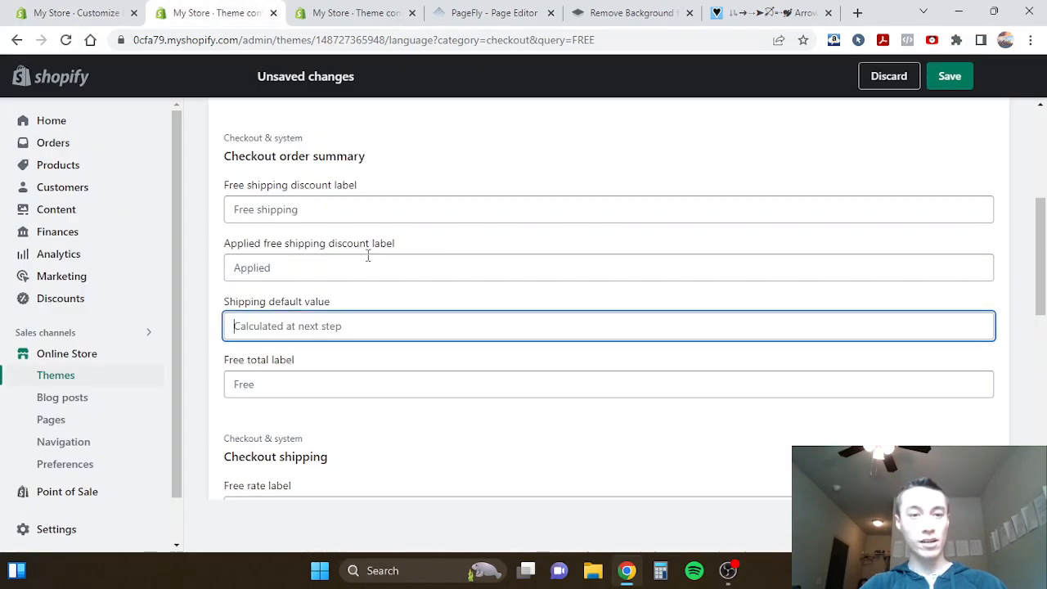
pyautogui.hotkey('ctrl', 'z')
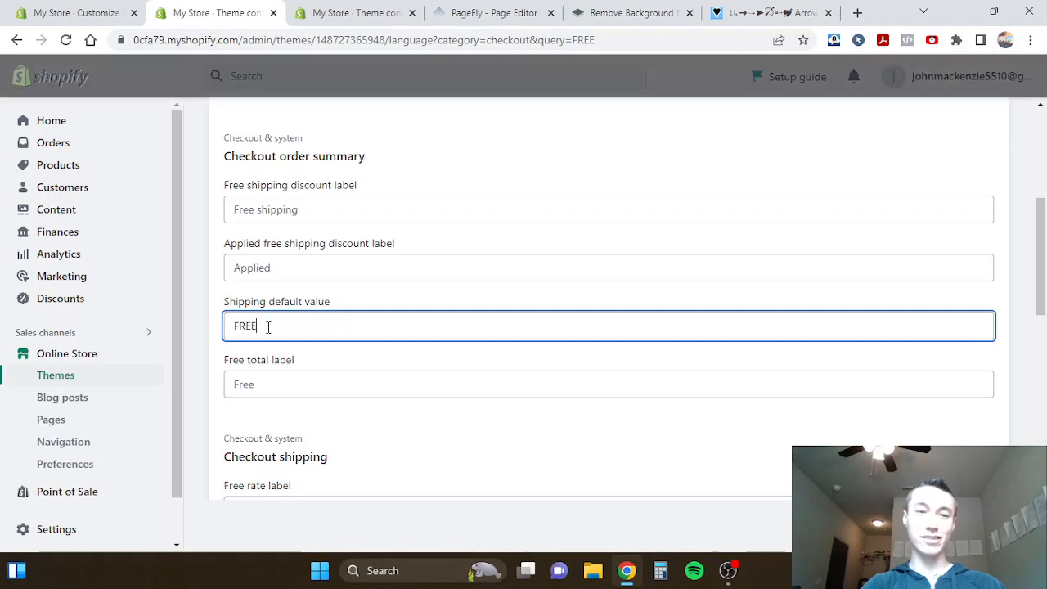
pyautogui.click(214, 321)
# - Check the wording of the Shipping line in the preview's order summary and return to the theme content search
pyautogui.click(78, 10)
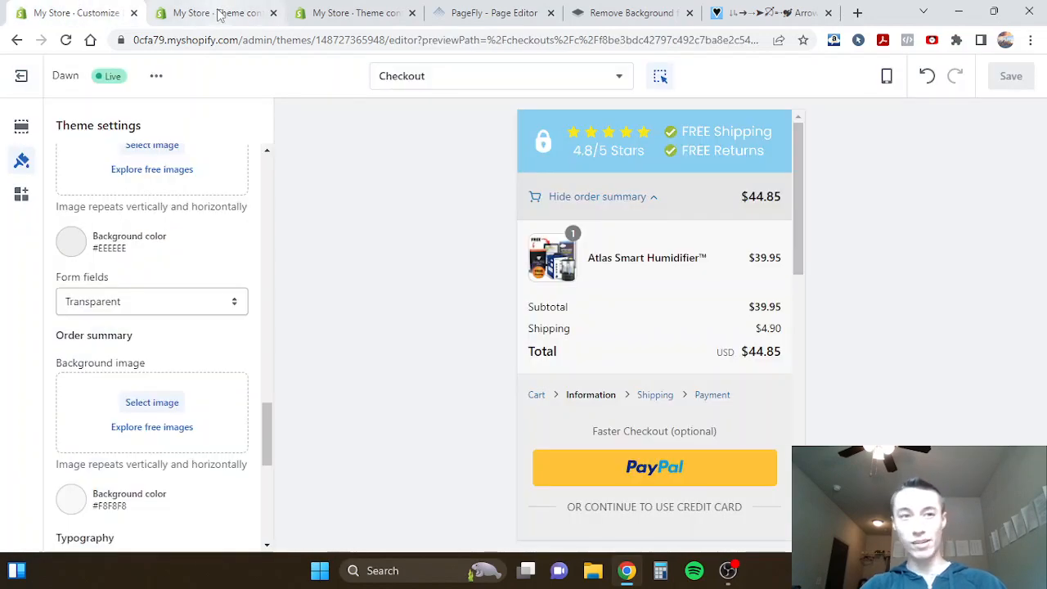
pyautogui.doubleClick(558, 329)
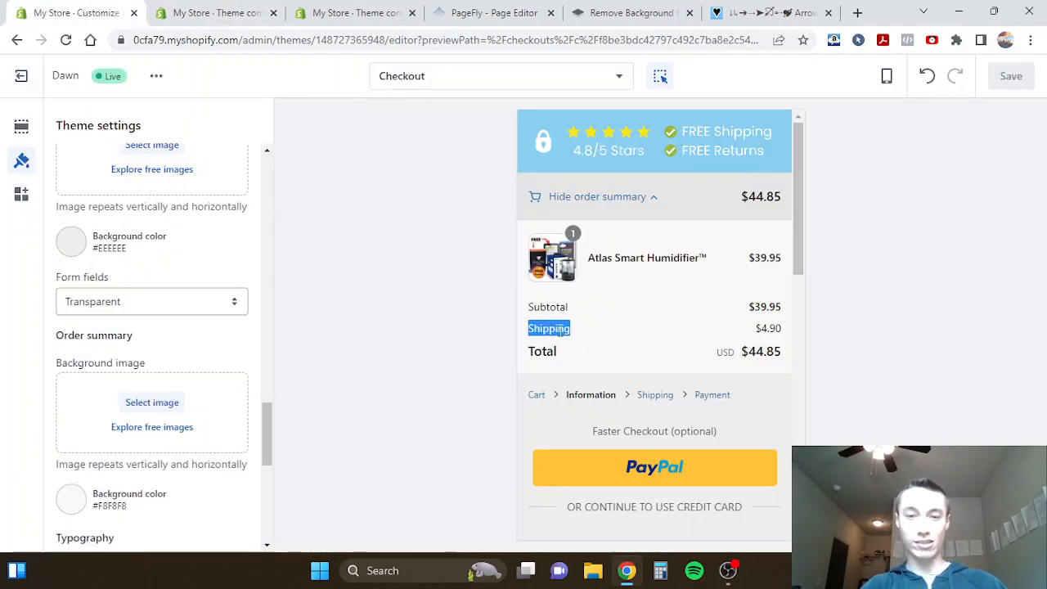
pyautogui.click(214, 12)
pyautogui.scroll(1, 441, 326)
pyautogui.click(102, 12)
pyautogui.click(169, 13)
pyautogui.scroll(3, 424, 311)
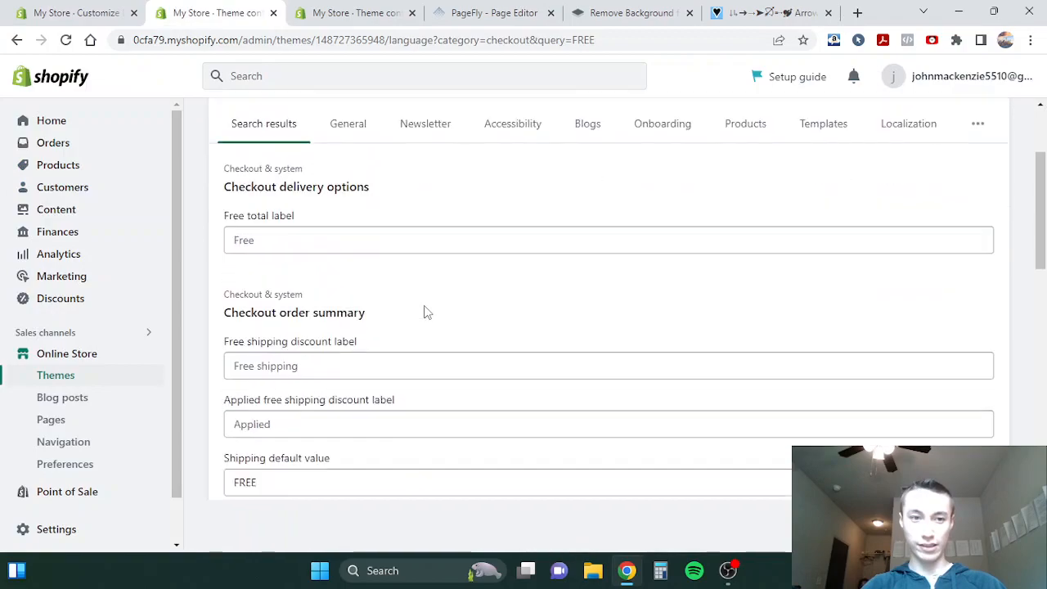
# - Search the theme content for "Shipping" and look through the checkout texts for the order summary's label
pyautogui.scroll(-10, 424, 311)
pyautogui.scroll(15, 379, 245)
pyautogui.doubleClick(334, 227)
pyautogui.write('SH')
pyautogui.press('BackSpace')
pyautogui.write('hippin')
pyautogui.scroll(-10, 378, 295)
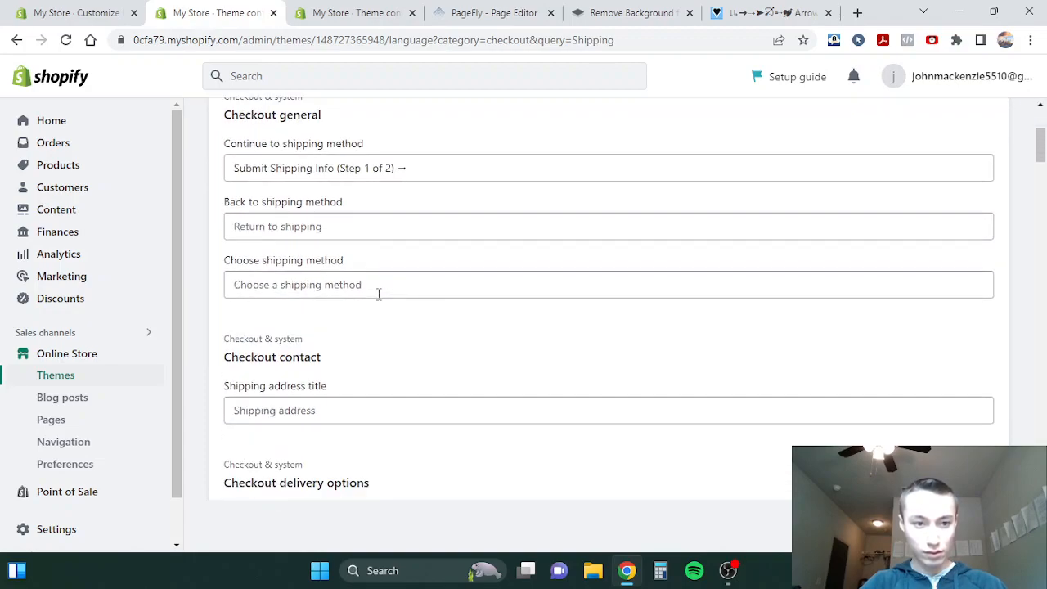
pyautogui.scroll(3, 379, 294)
# - Set the Shipping label under Checkout order summary to "90 Day Money-Back Guarantee" and save the theme content
pyautogui.click(297, 231)
pyautogui.scroll(4, 297, 237)
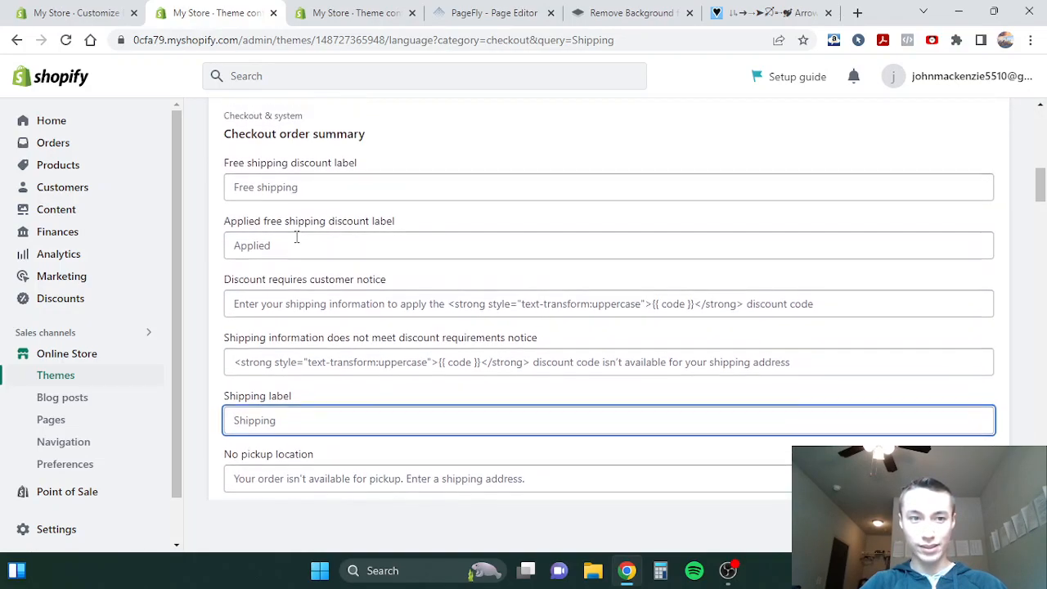
pyautogui.scroll(-2, 297, 237)
pyautogui.write('90 Day Money-Back Guarantee')
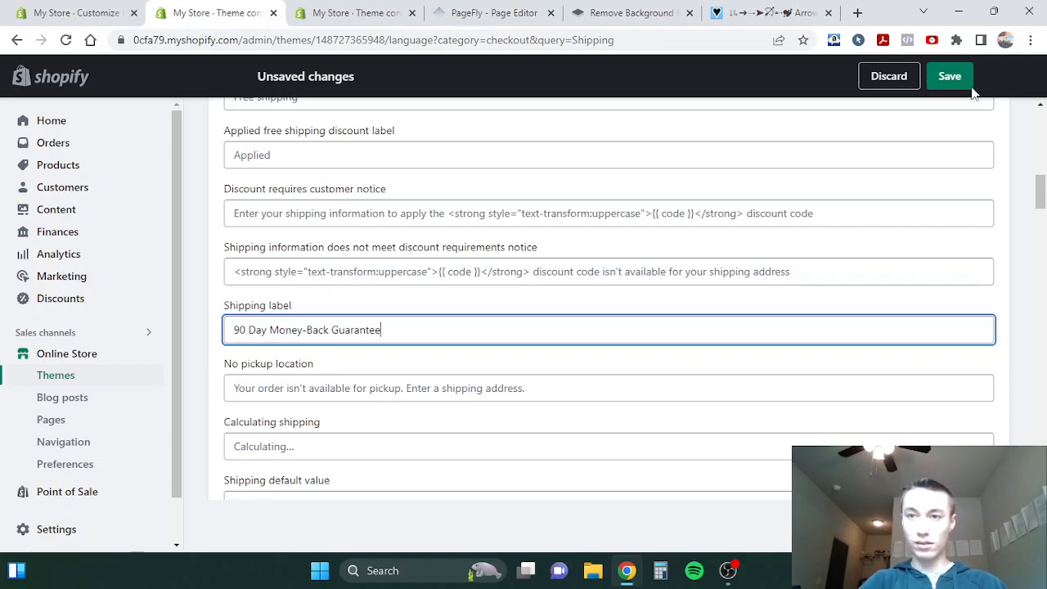
pyautogui.click(950, 76)
# - Reload the theme editor and check the new shipping label wording in the checkout preview's expanded order summary
pyautogui.click(112, 23)
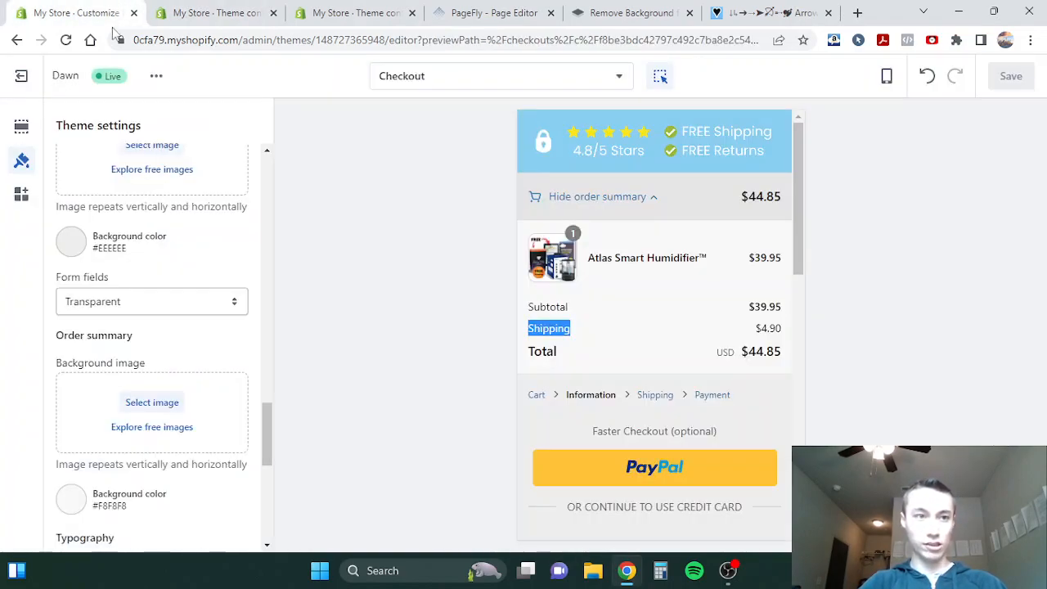
pyautogui.click(66, 39)
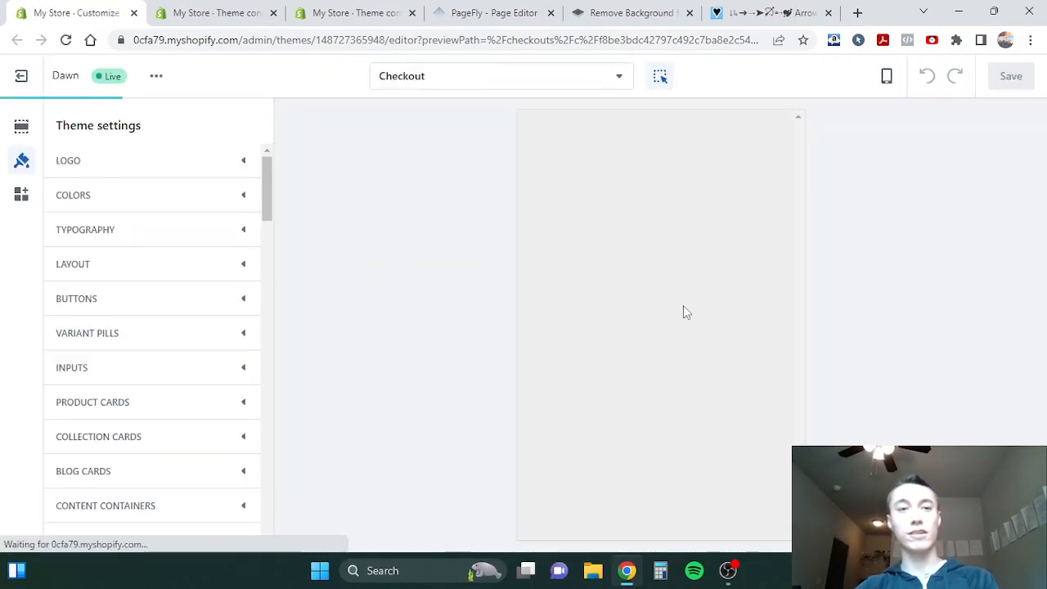
pyautogui.scroll(-1, 607, 273)
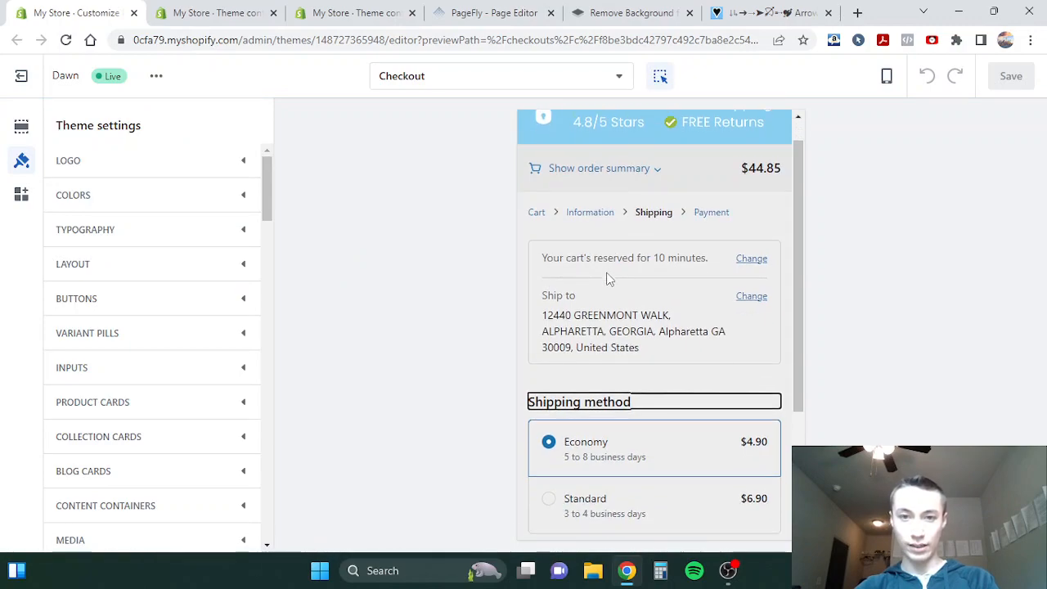
pyautogui.click(591, 169)
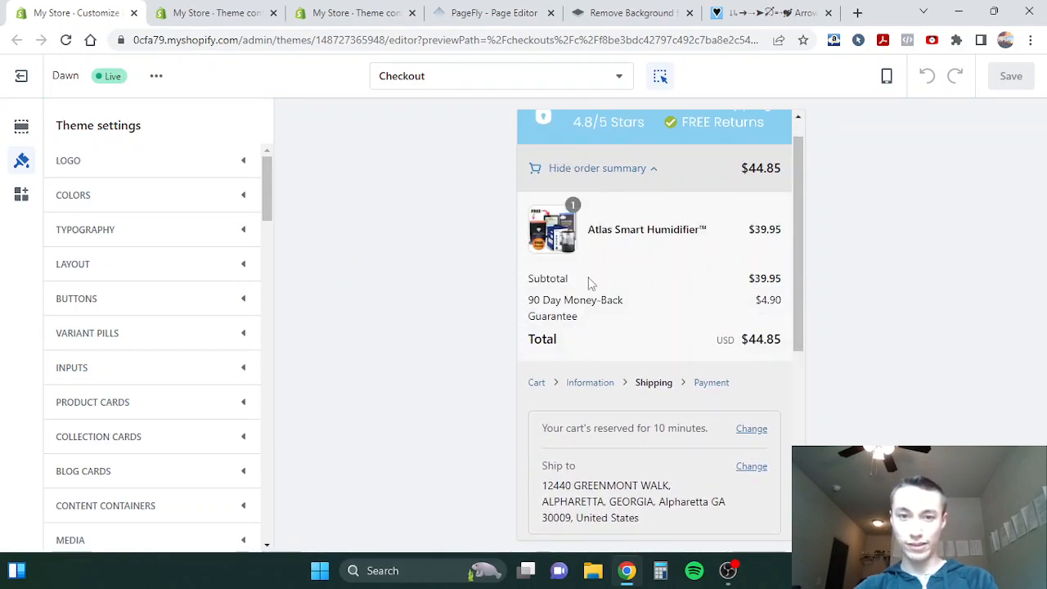
pyautogui.tripleClick(549, 299)
pyautogui.click(586, 306)
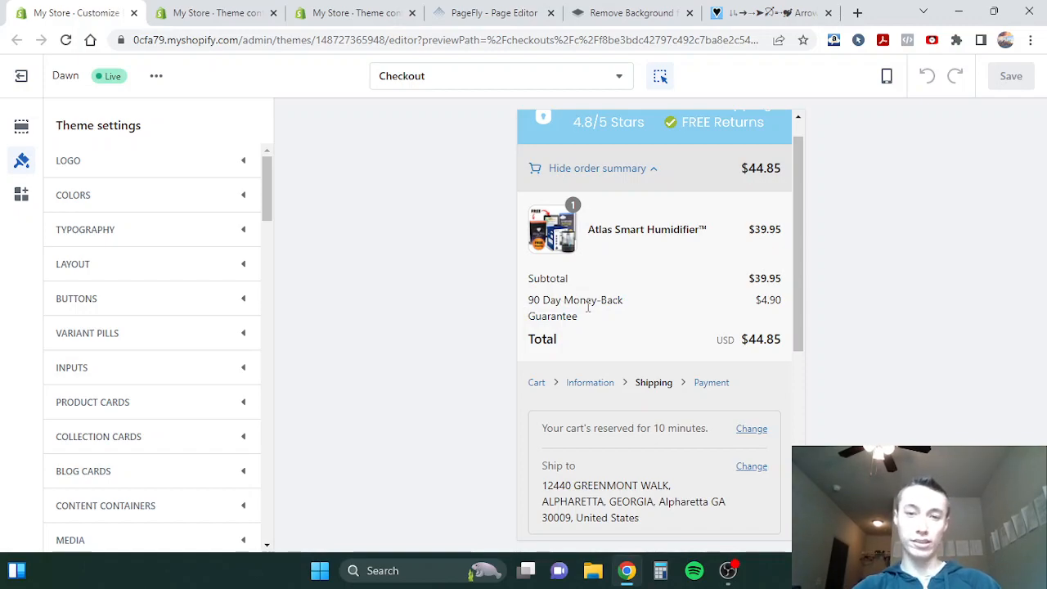
# - Highlight the "90 Day Money-Back Guarantee" label in the preview's order summary to examine its wording and line wrapping
pyautogui.doubleClick(573, 301)
pyautogui.tripleClick(570, 316)
pyautogui.tripleClick(541, 308)
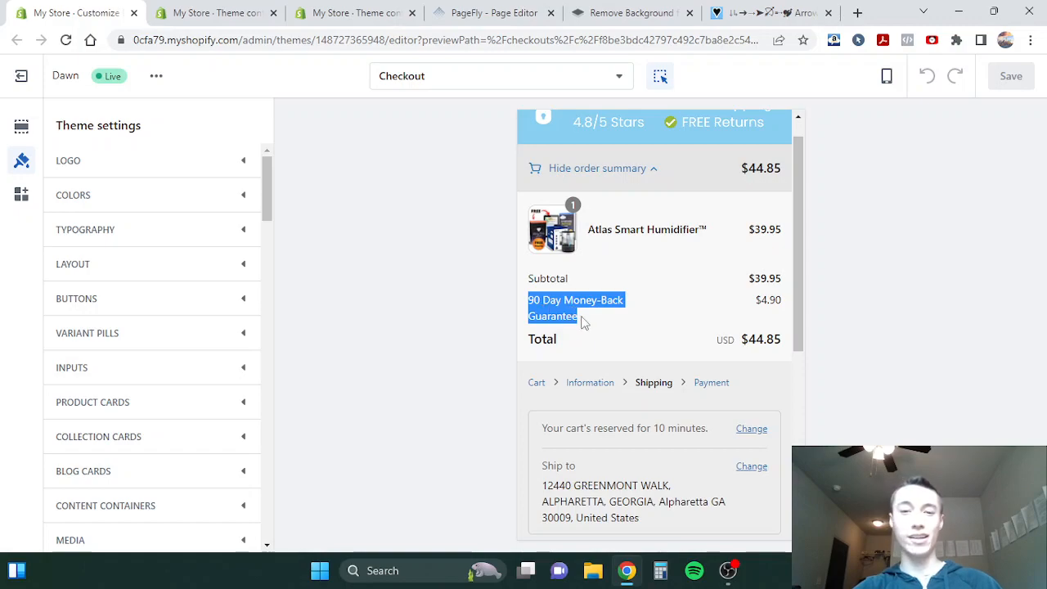
pyautogui.click(578, 316)
pyautogui.moveTo(577, 316); pyautogui.dragTo(530, 301)
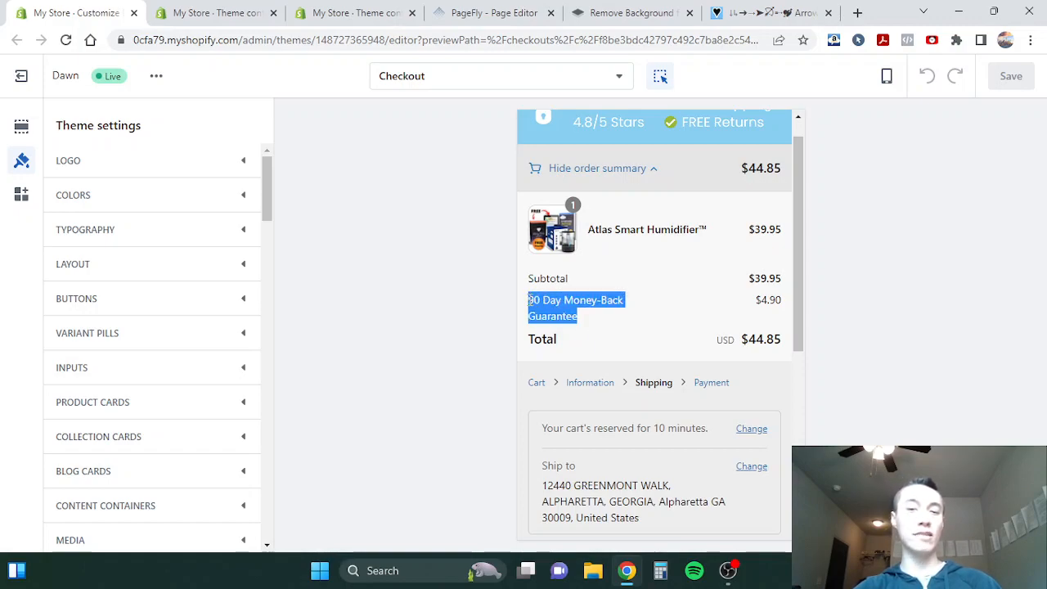
pyautogui.click(532, 303)
# - Compare the charge beside the guarantee label with the shipping method prices in the checkout preview and collapse the order summary
pyautogui.scroll(-3, 631, 320)
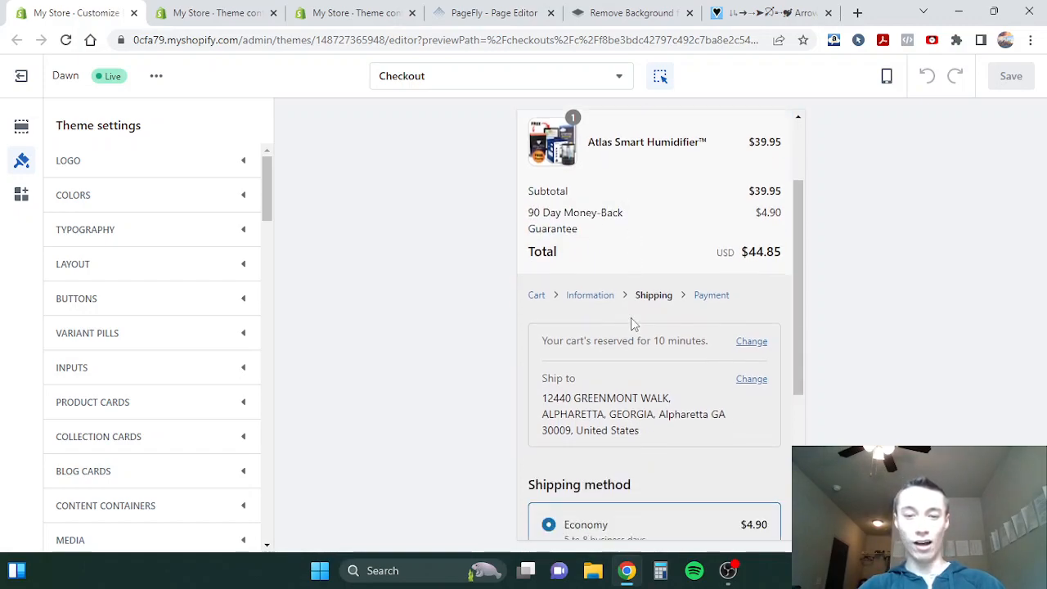
pyautogui.scroll(2, 632, 319)
pyautogui.doubleClick(769, 259)
pyautogui.scroll(-4, 668, 315)
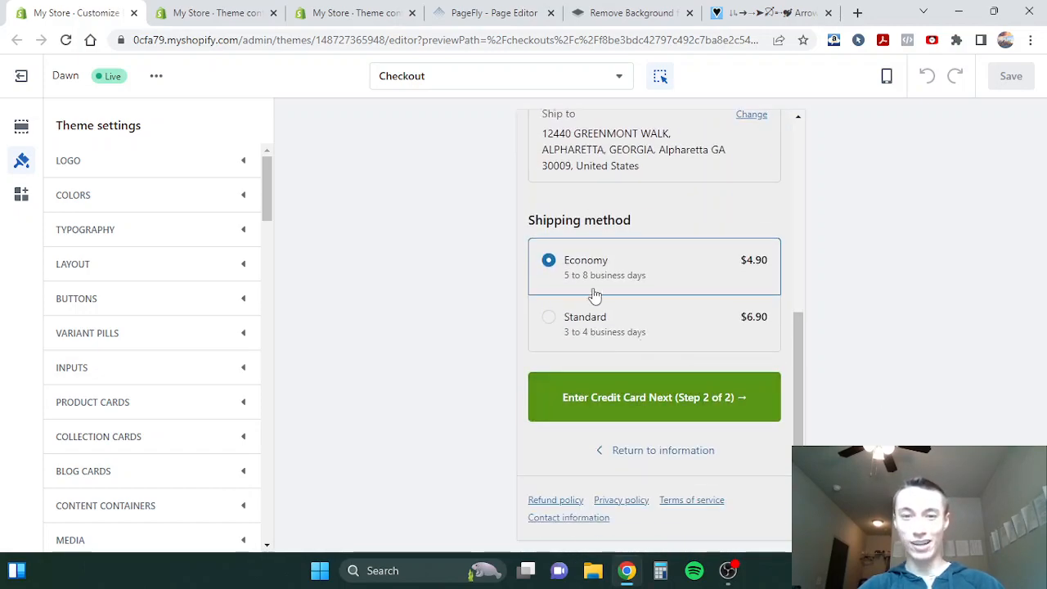
pyautogui.scroll(5, 596, 299)
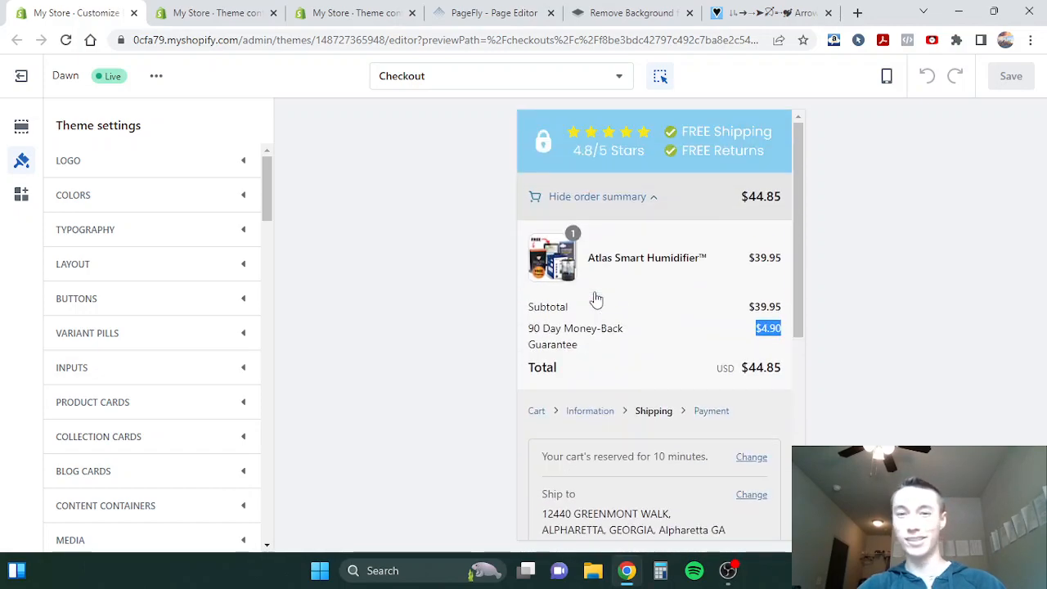
pyautogui.click(637, 199)
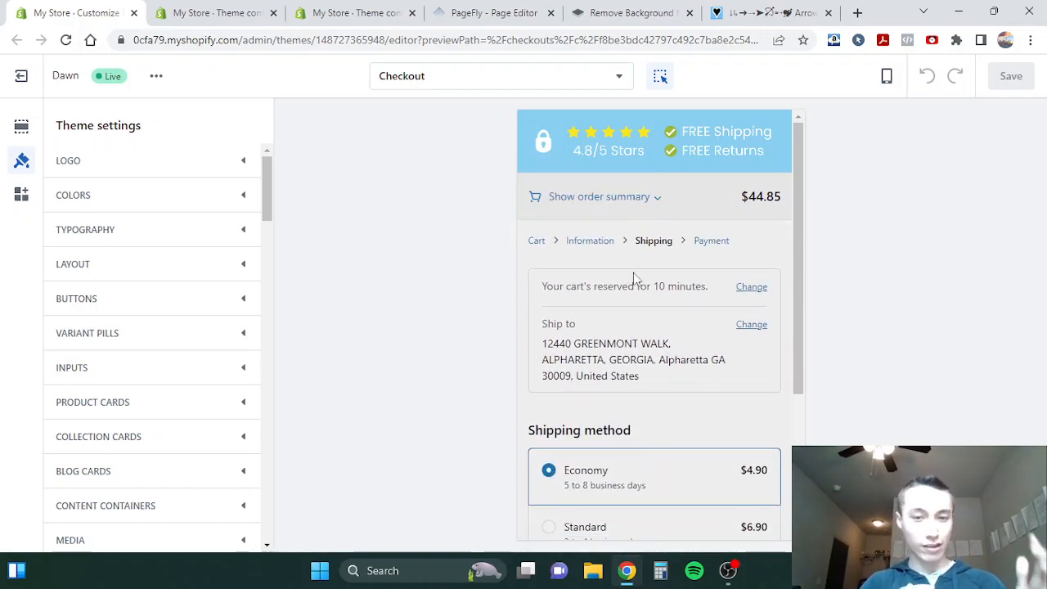